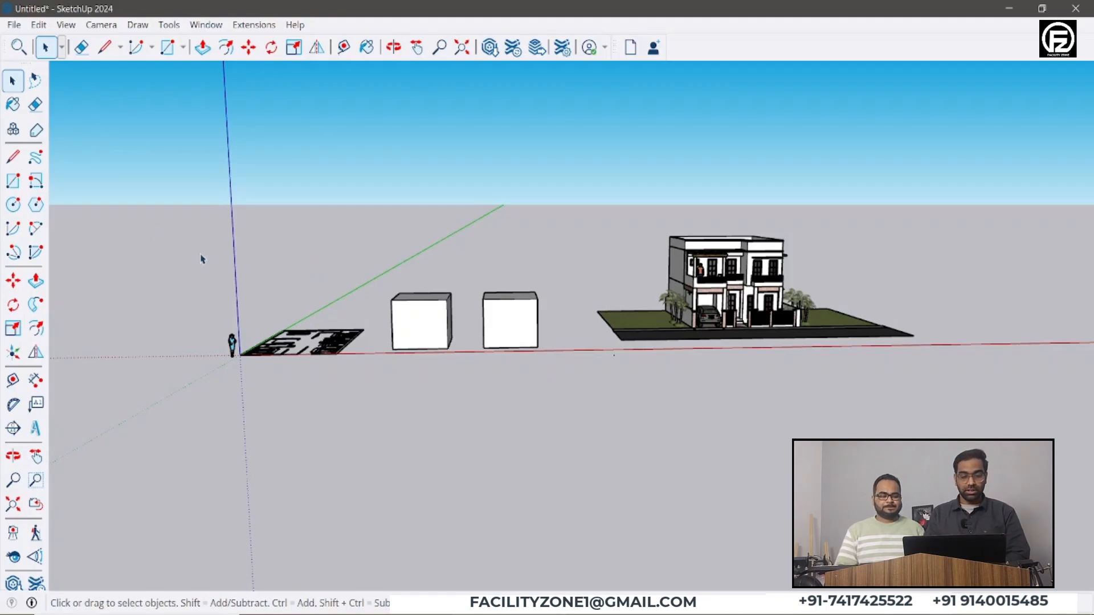
left_click(34, 80)
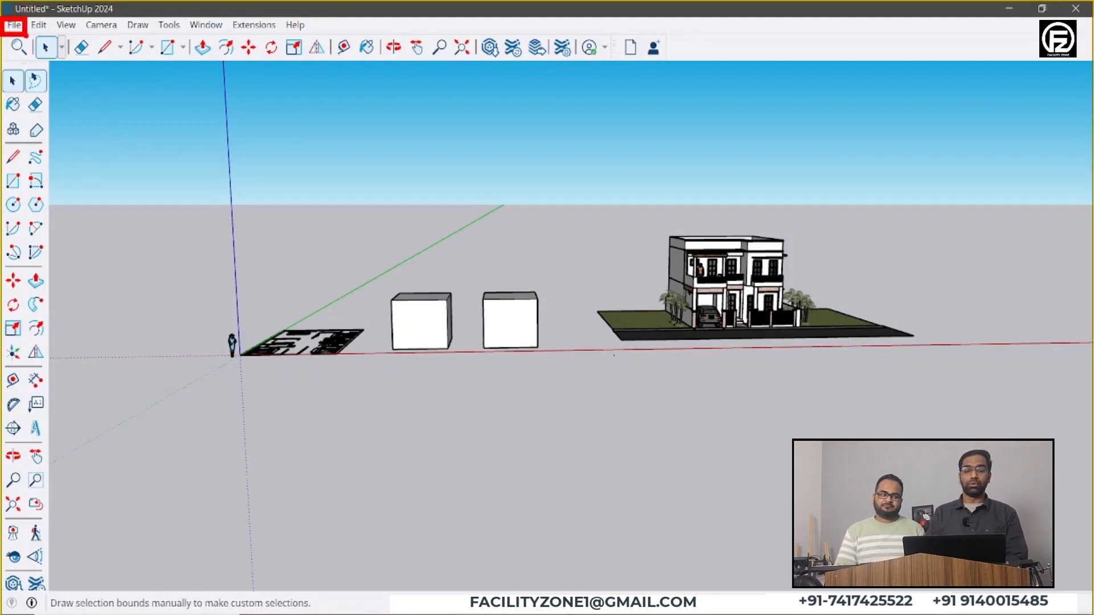
left_click(17, 26)
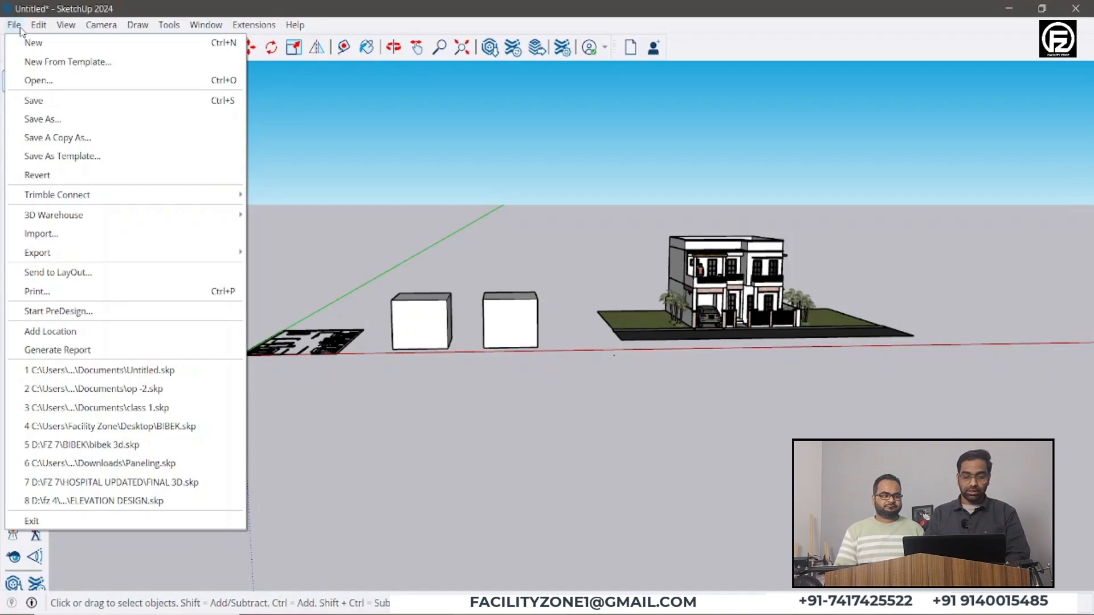
mouse_move(36, 30)
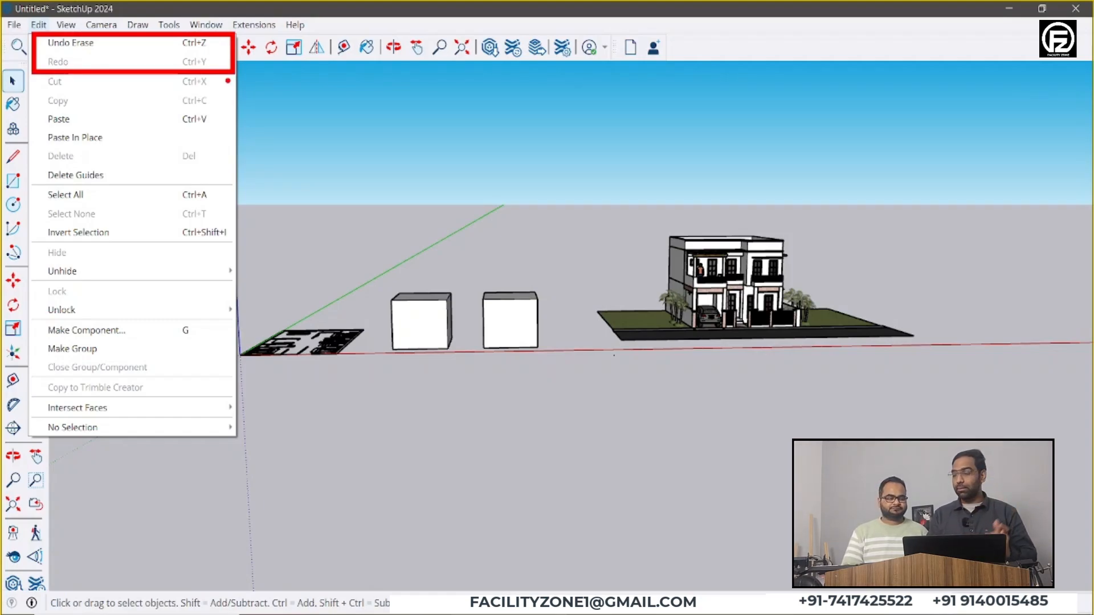
key("Escape")
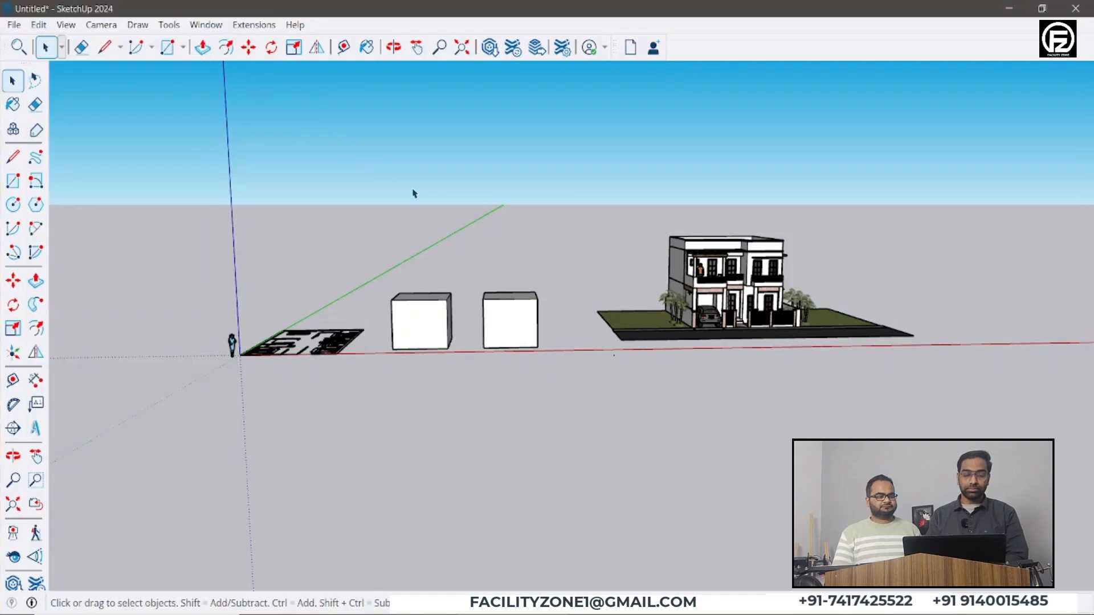
Select all the geometry of the cube nearest the house and make it a group
mouse_move(415, 193)
middle_mouse_down()
mouse_move(489, 386)
mouse_move(516, 390)
middle_mouse_up()
scroll(488, 337, "down", 1)
scroll(523, 340, "up", 2)
middle_click_drag(523, 340, 529, 247)
left_click_drag(545, 217, 440, 404)
right_click(458, 345)
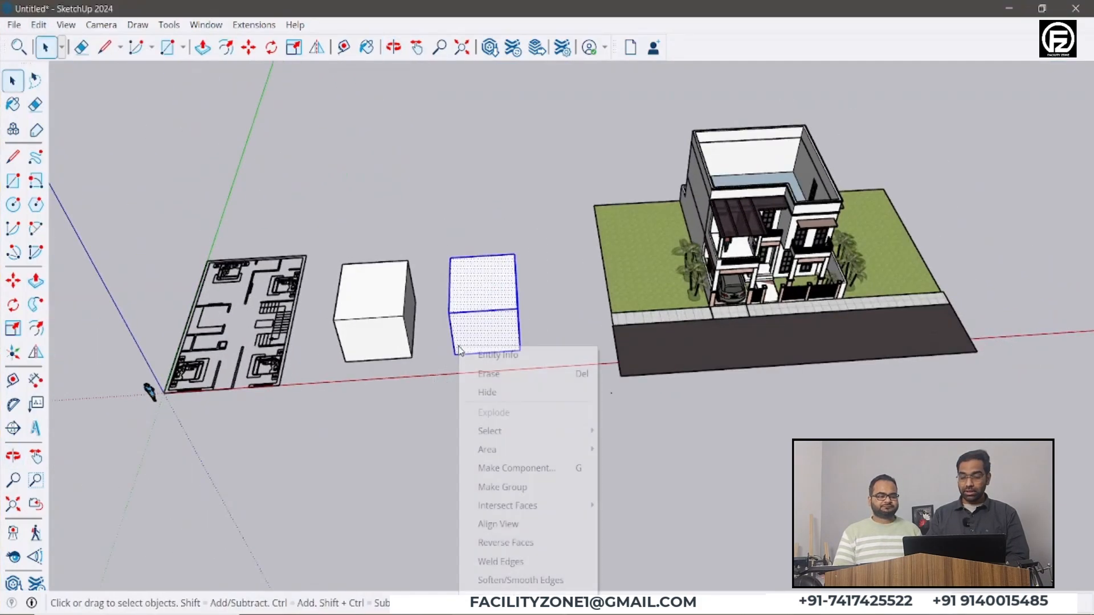
left_click(507, 486)
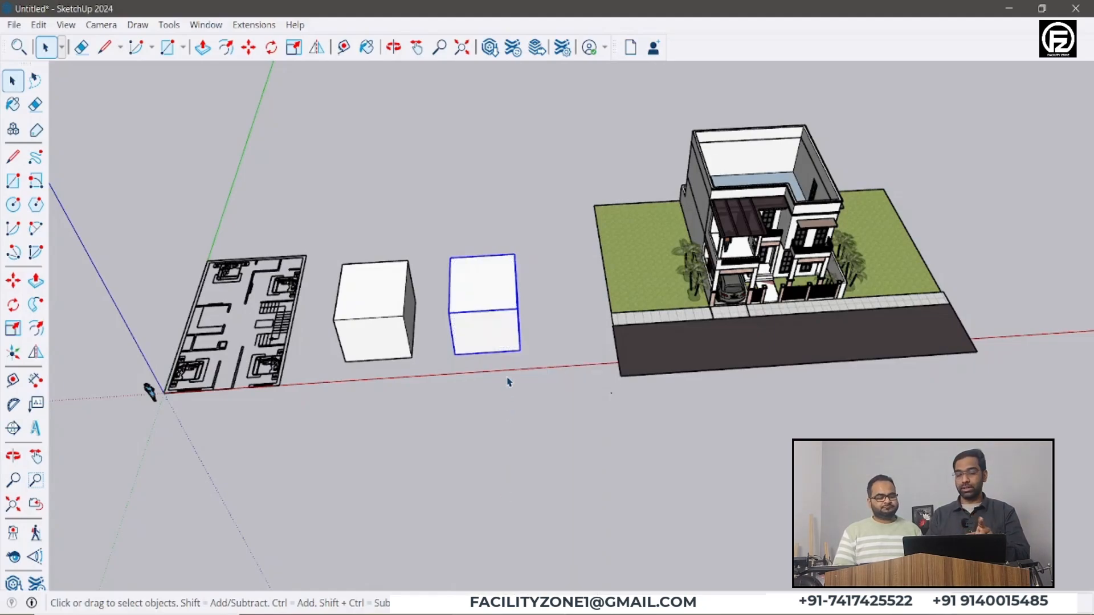
Copy the grouped cube 20' along the red axis toward the house
scroll(542, 335, "up", 3)
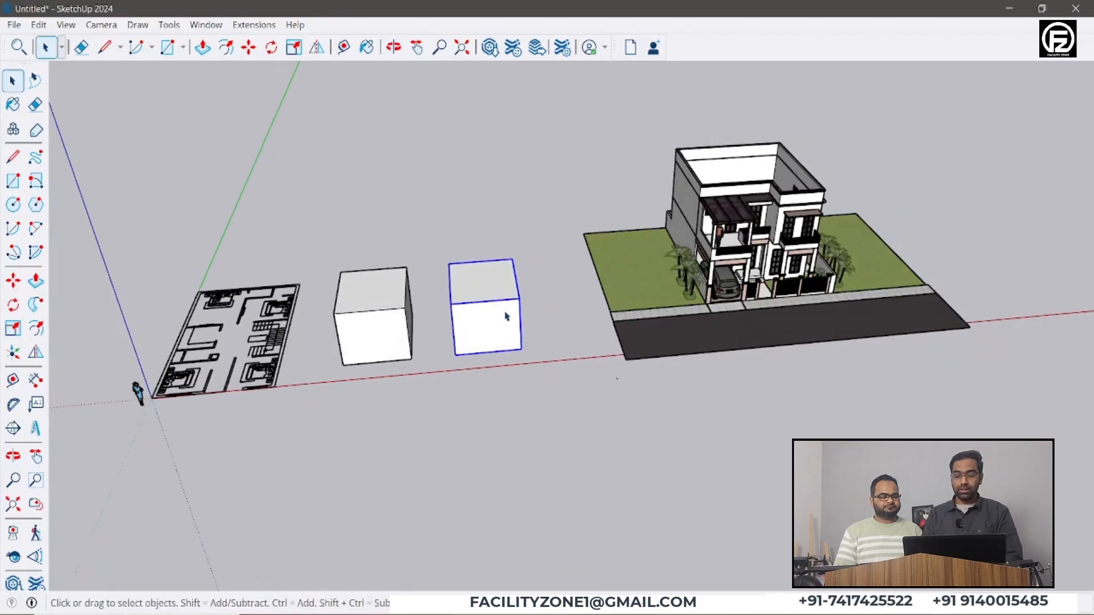
key("m")
key("ctrl")
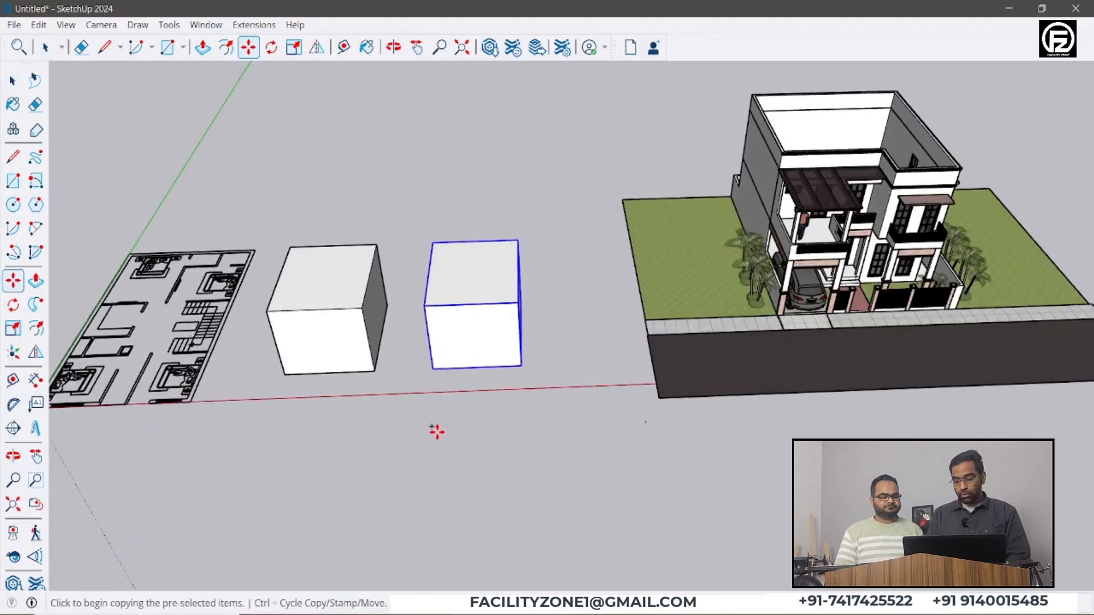
left_click(437, 431)
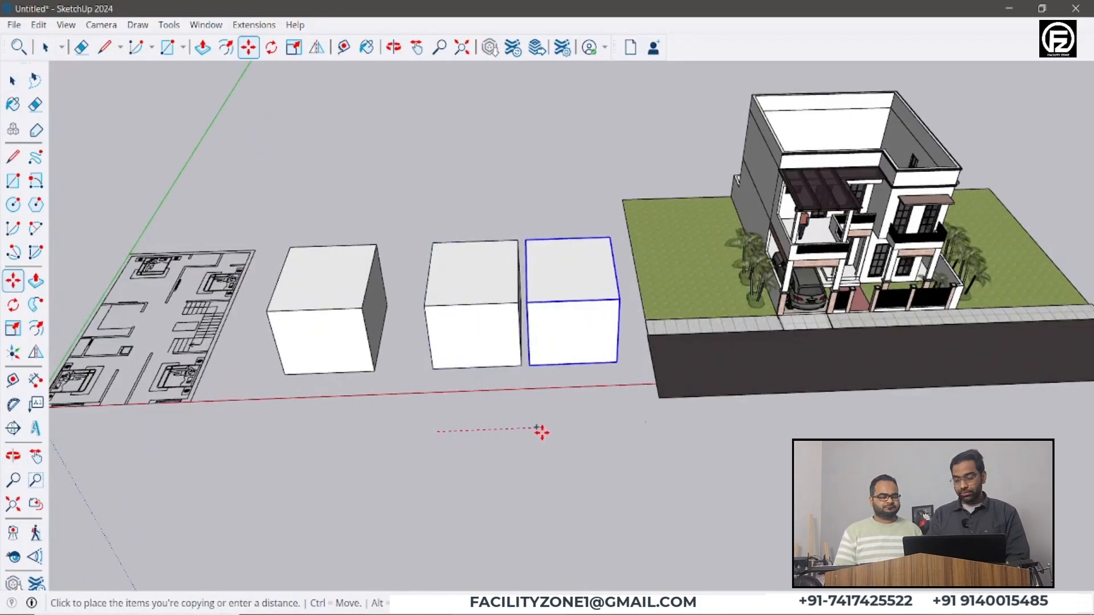
type("20'")
key("Return")
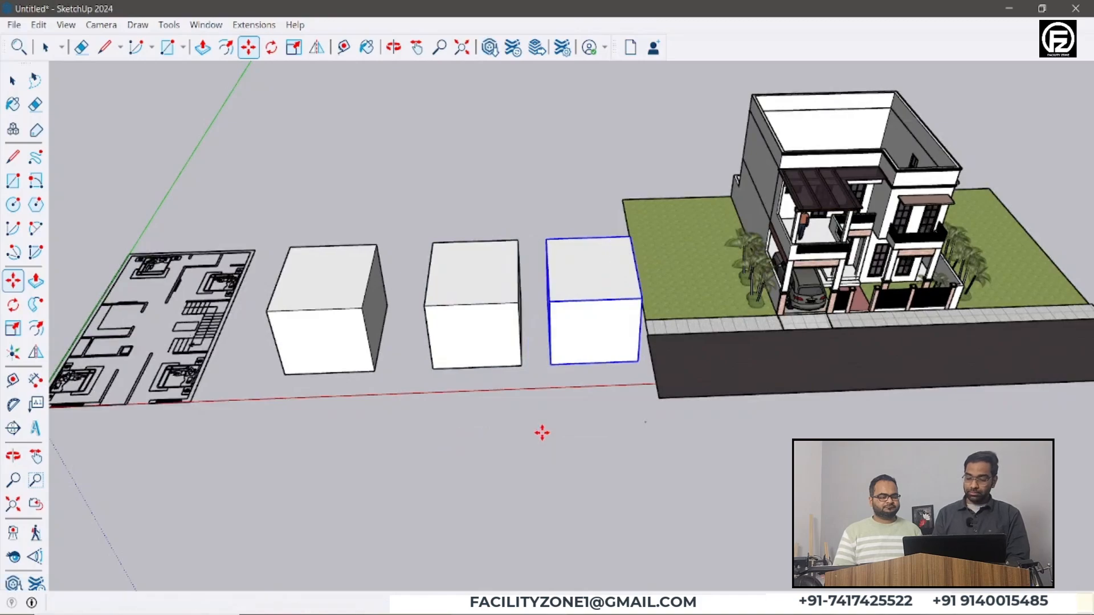
Undo the last copy of the cube
scroll(542, 433, "up", 1)
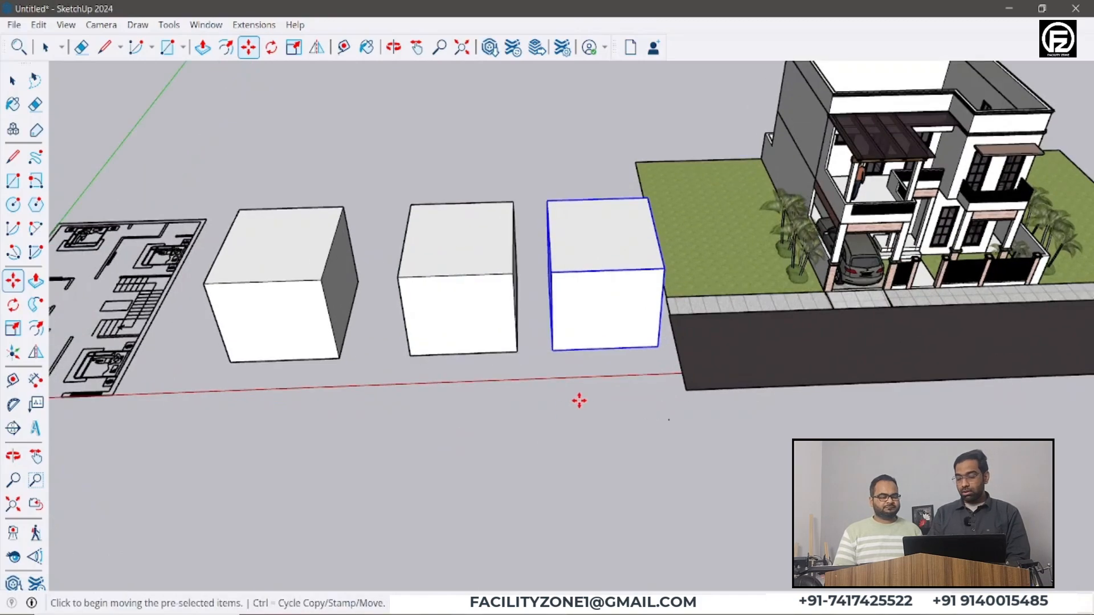
scroll(592, 402, "up", 1)
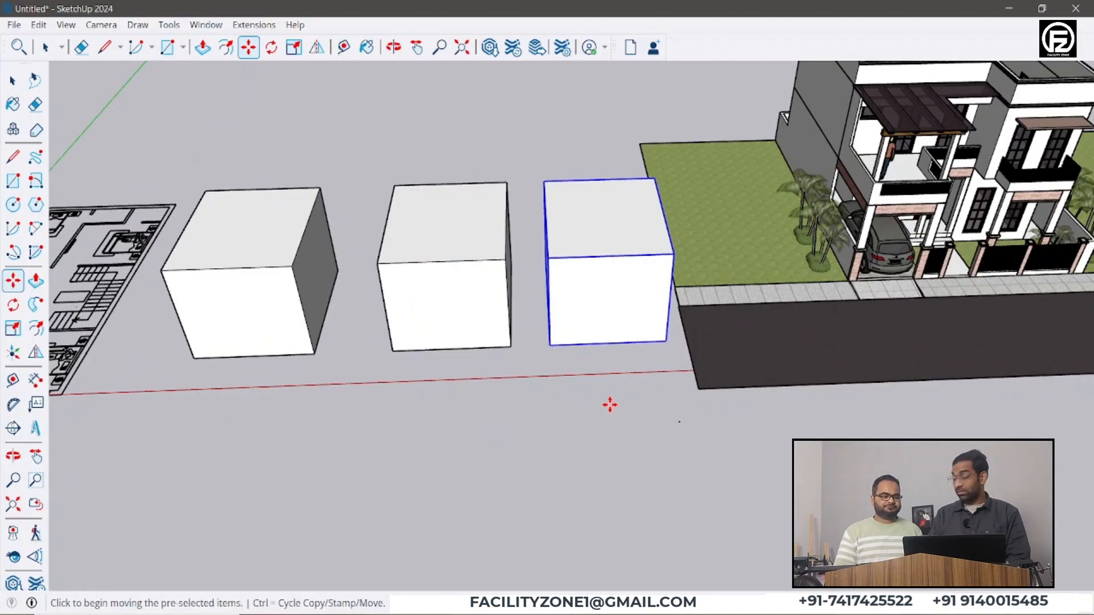
left_click(39, 26)
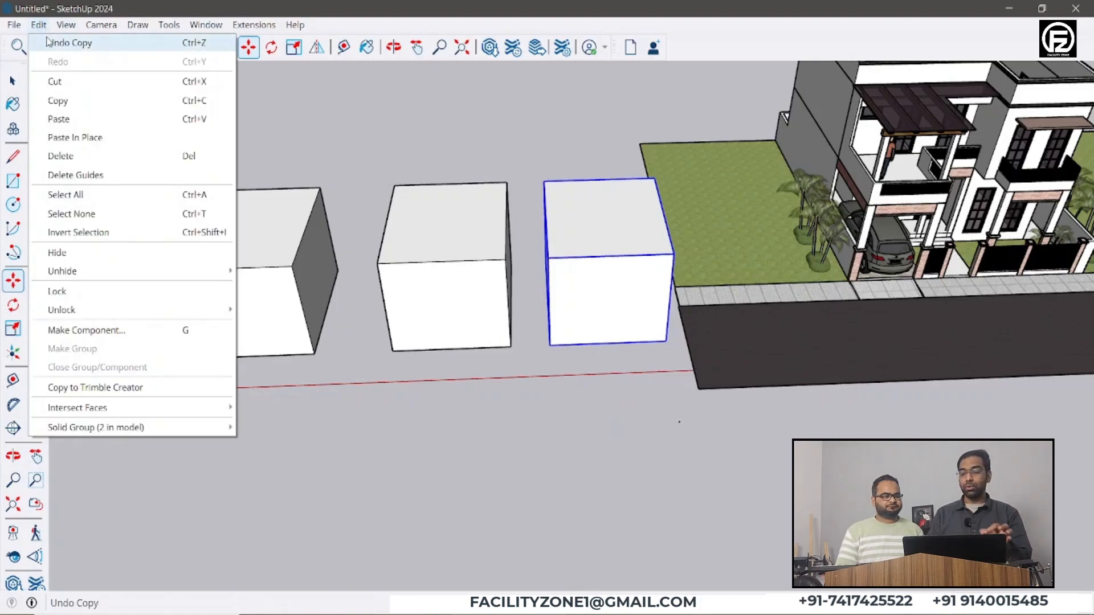
left_click(68, 43)
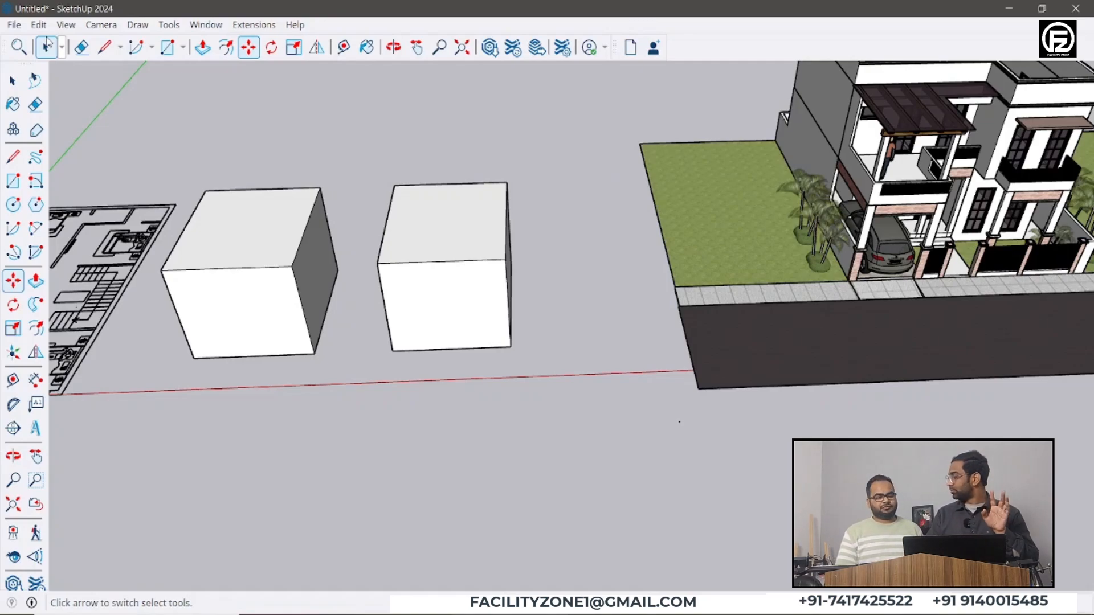
Copy the grouped cube along the green axis to the empty ground in front of the red axis
scroll(467, 256, "down", 3)
key("space")
key("m")
key("ctrl")
left_click(501, 245)
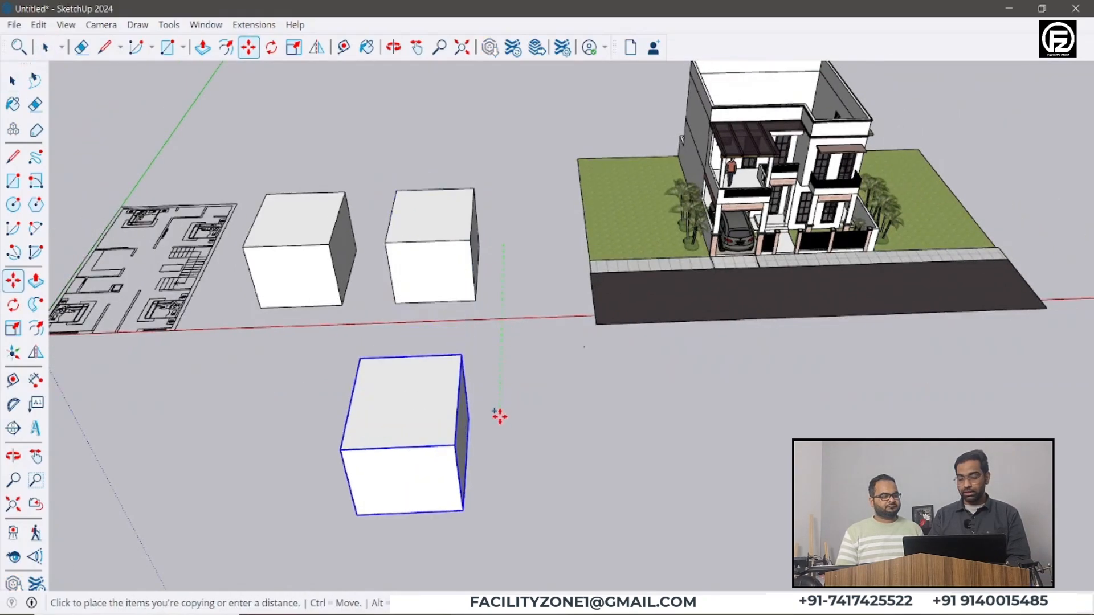
left_click(500, 415)
scroll(591, 357, "down", 3)
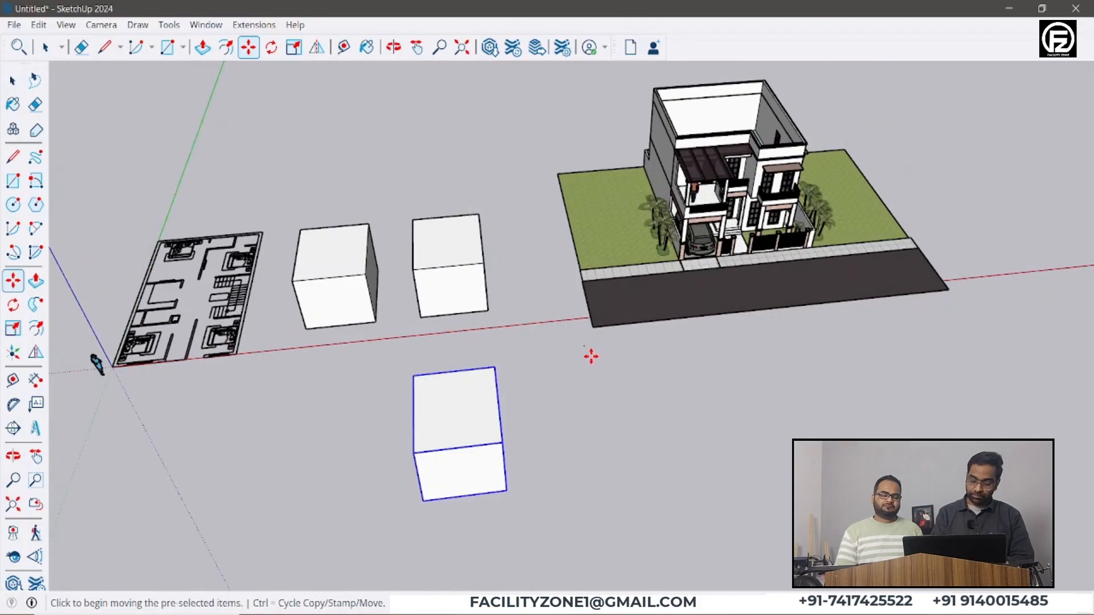
Undo and redo the latest cube copy several times, ending with a redo
key("Delete")
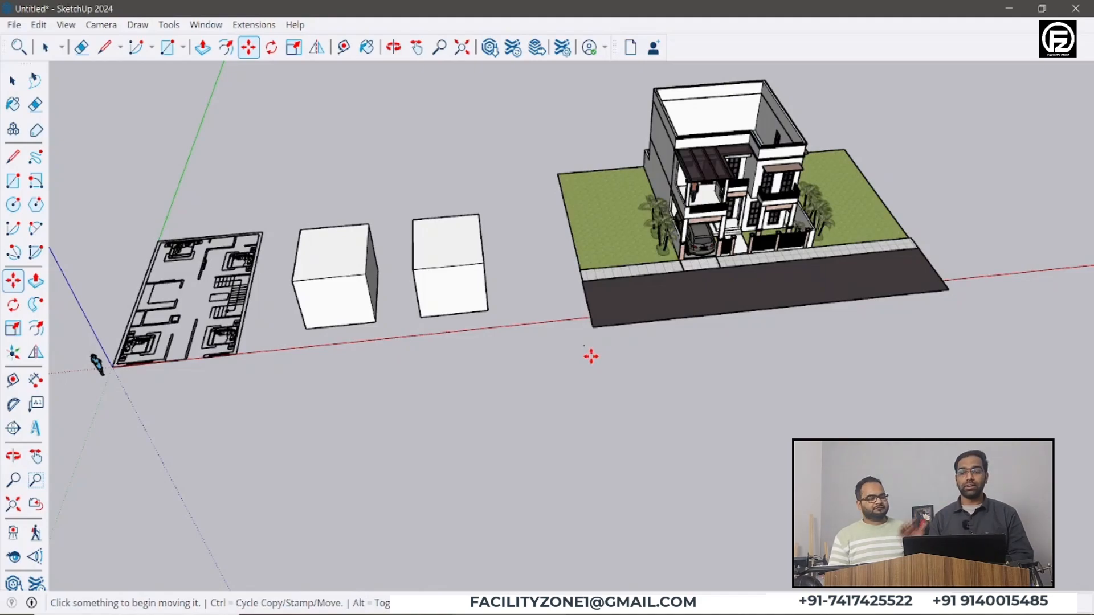
left_click(38, 25)
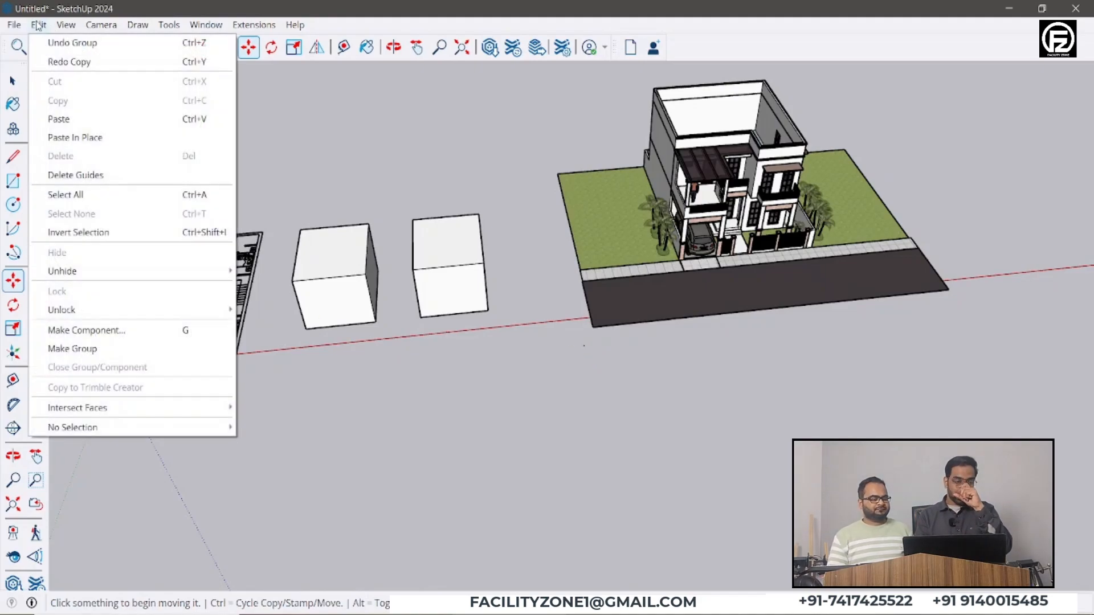
left_click(73, 62)
key("ctrl+z")
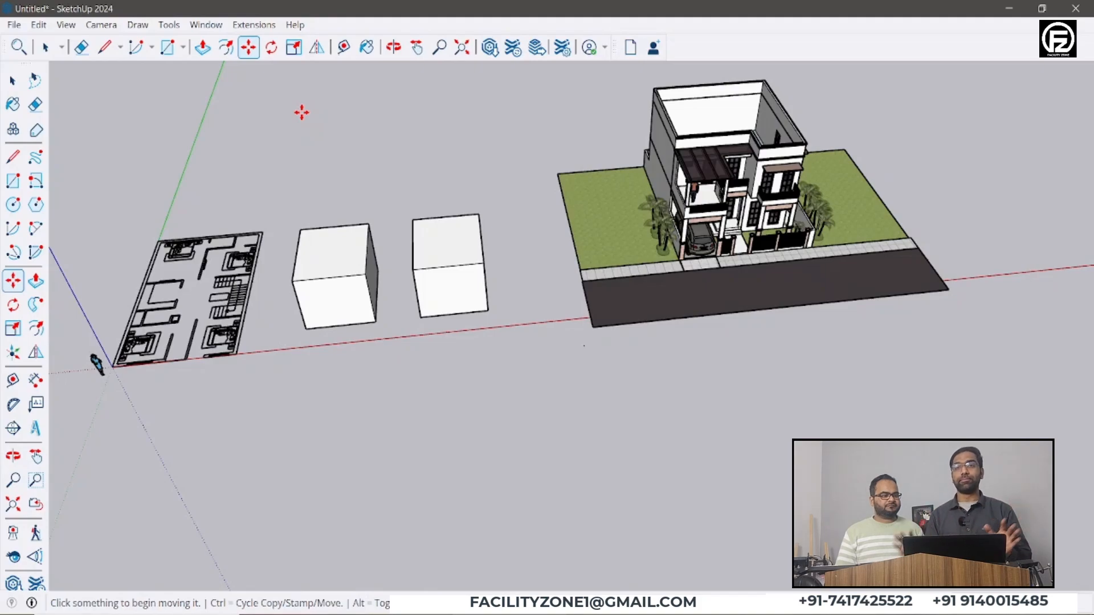
left_click(38, 25)
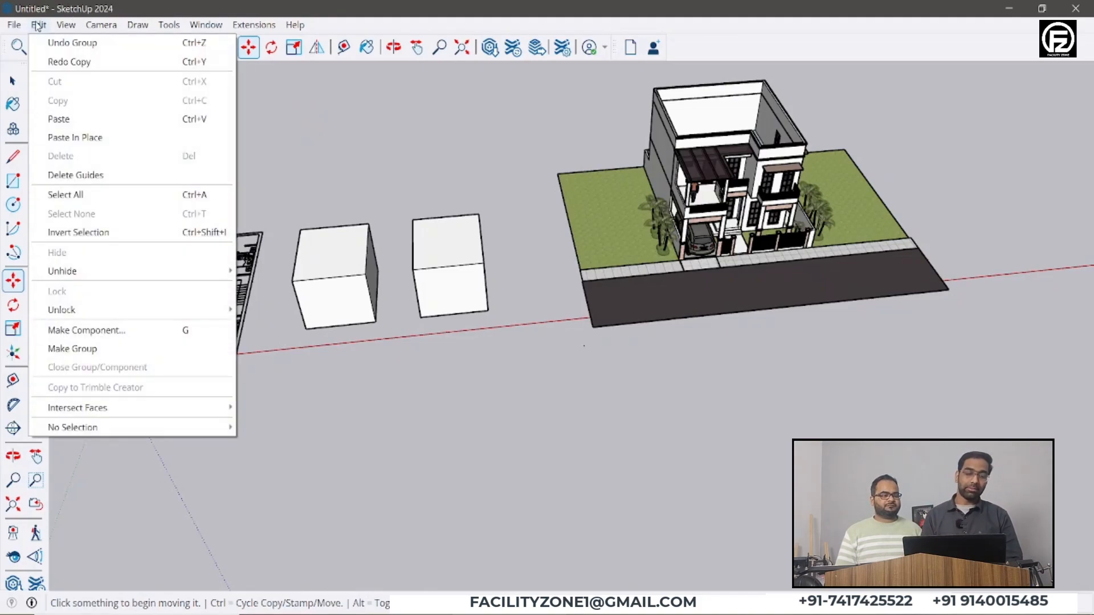
left_click(72, 62)
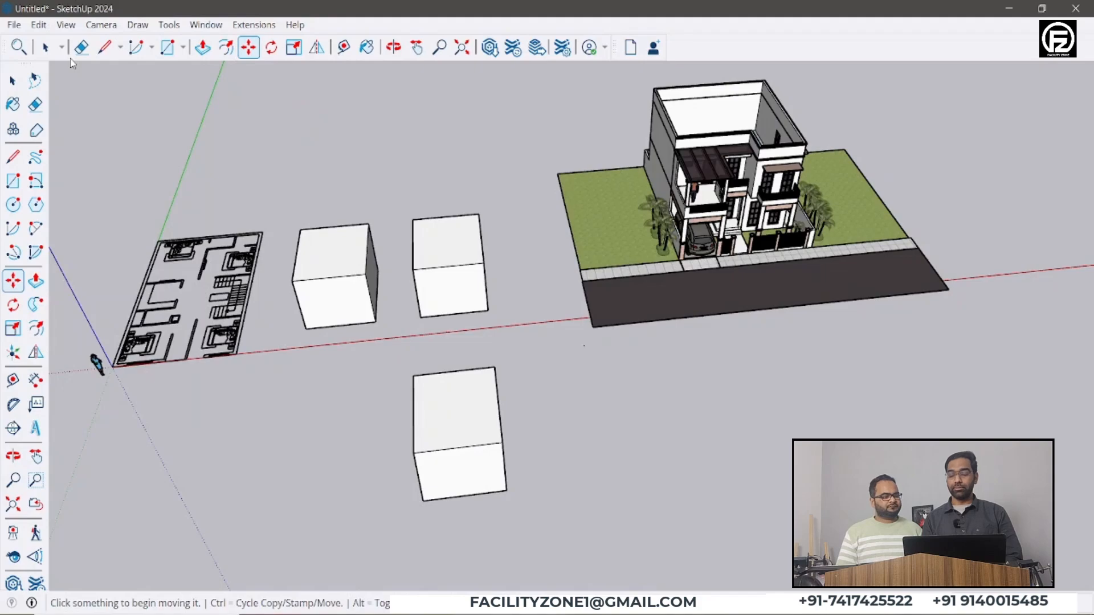
key("ctrl+z")
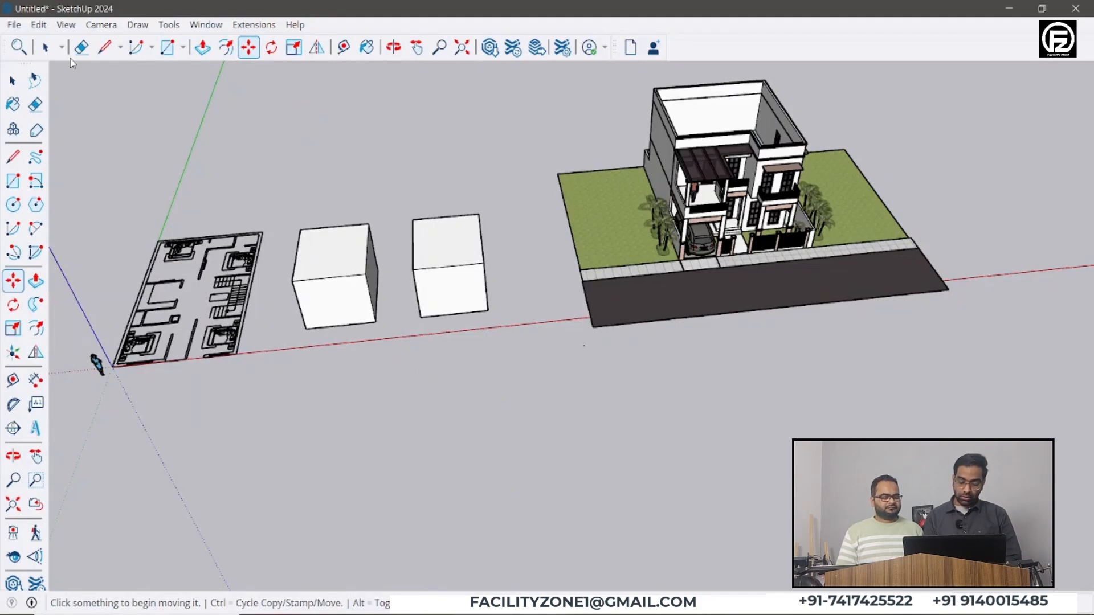
key("ctrl+y")
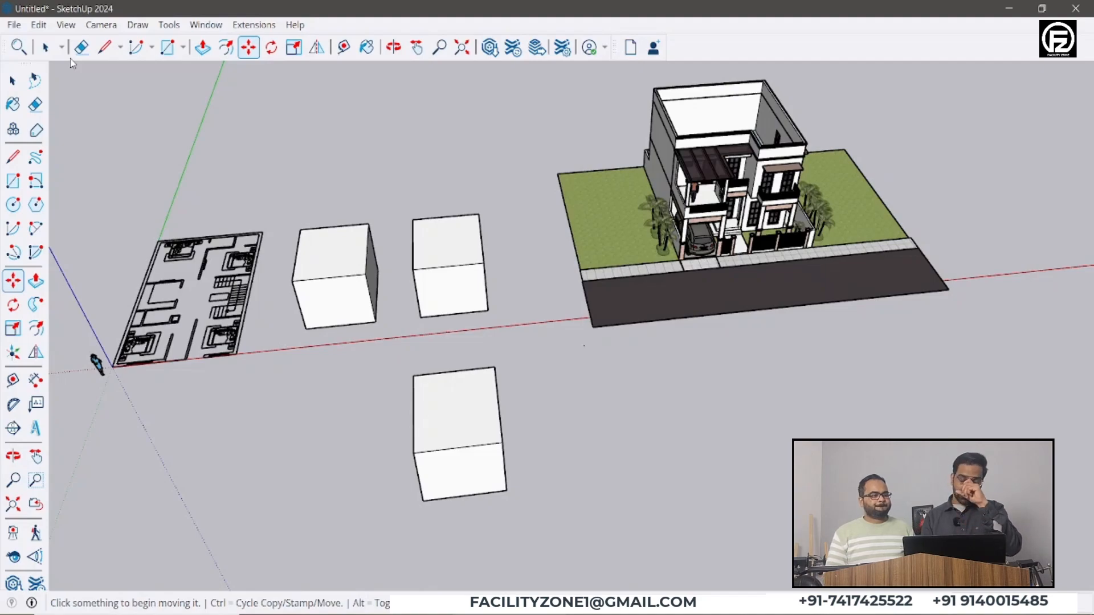
key("ctrl")
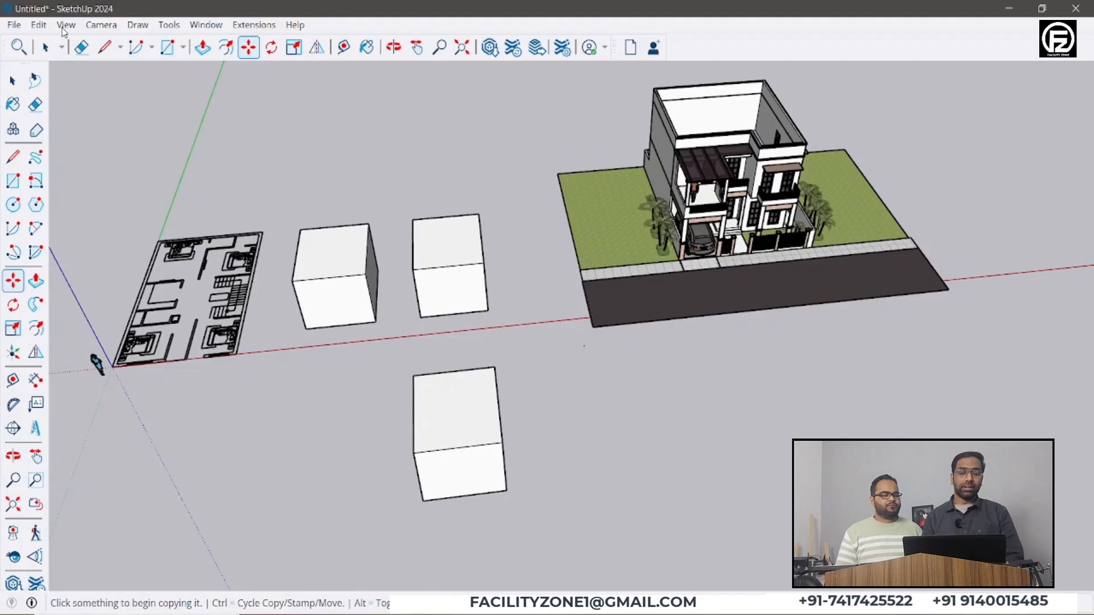
left_click(37, 25)
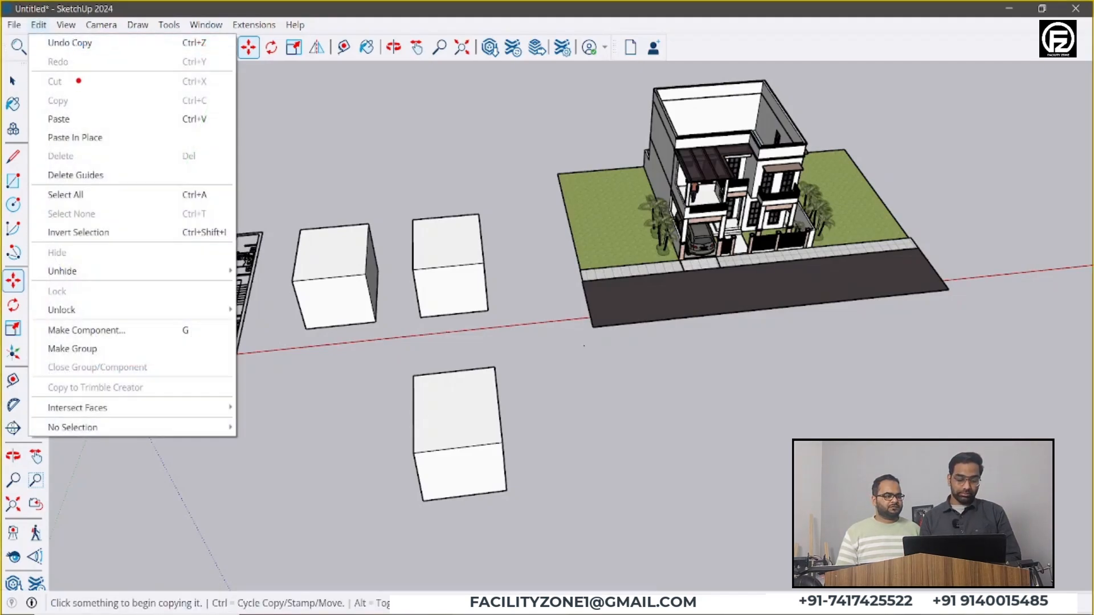
left_click_drag(79, 81, 232, 81)
mouse_move(91, 107)
left_mouse_down()
mouse_move(157, 100)
mouse_move(145, 136)
mouse_move(165, 148)
left_mouse_up()
left_click_drag(94, 151, 157, 173)
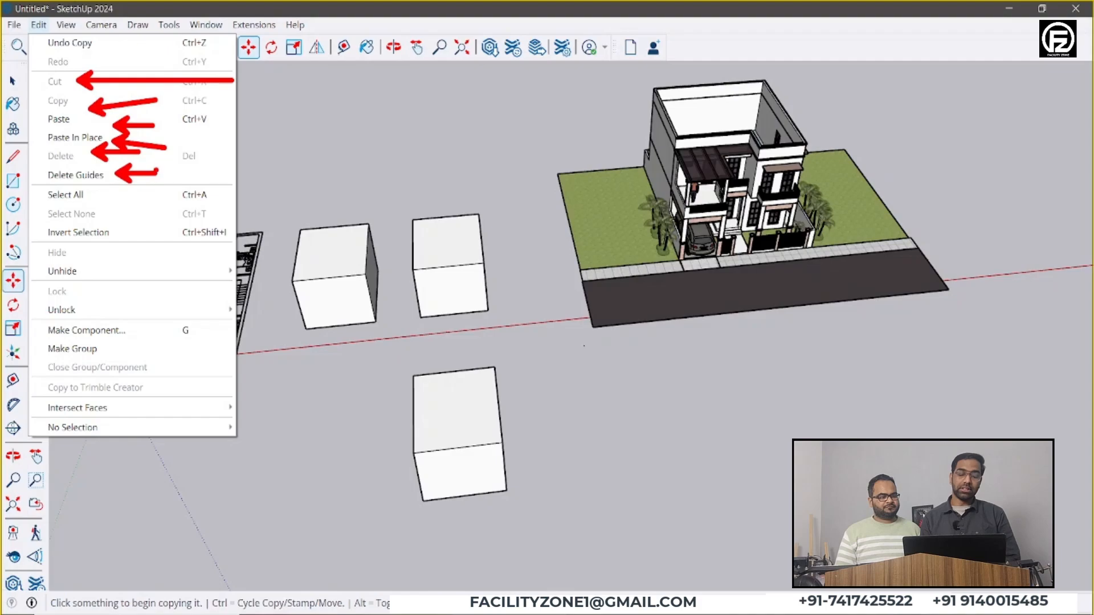
mouse_move(31, 73)
left_mouse_down()
mouse_move(148, 181)
mouse_move(234, 187)
left_mouse_up()
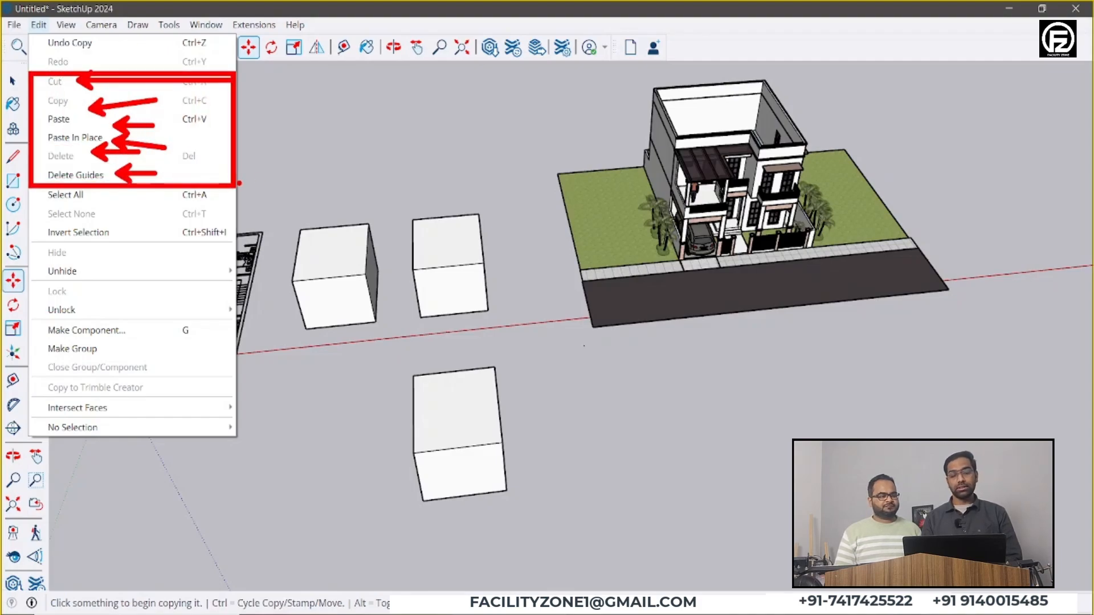
key("Escape")
scroll(500, 299, "down", 4)
key("space")
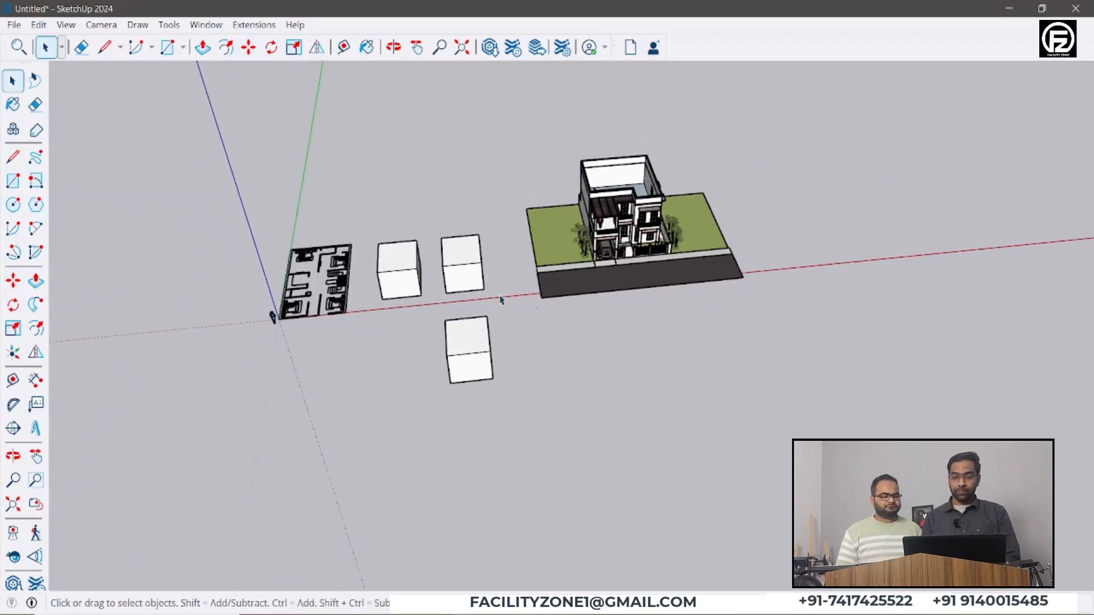
left_click(481, 350)
scroll(605, 258, "up", 3)
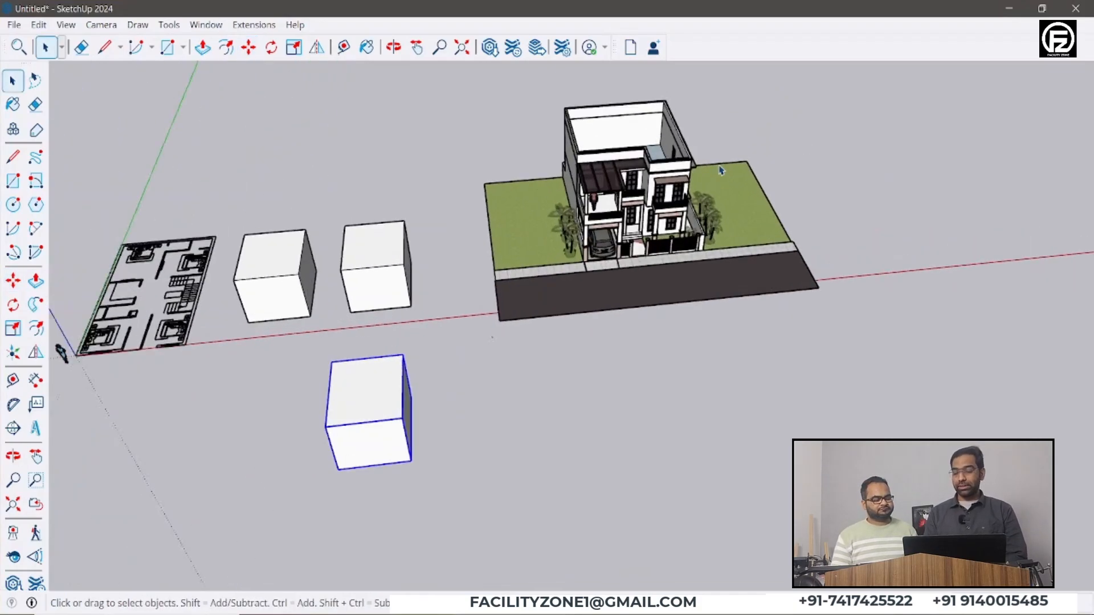
Select the brown canopy above the two upper-floor front windows of the house and cut it from the model
scroll(721, 170, "up", 8)
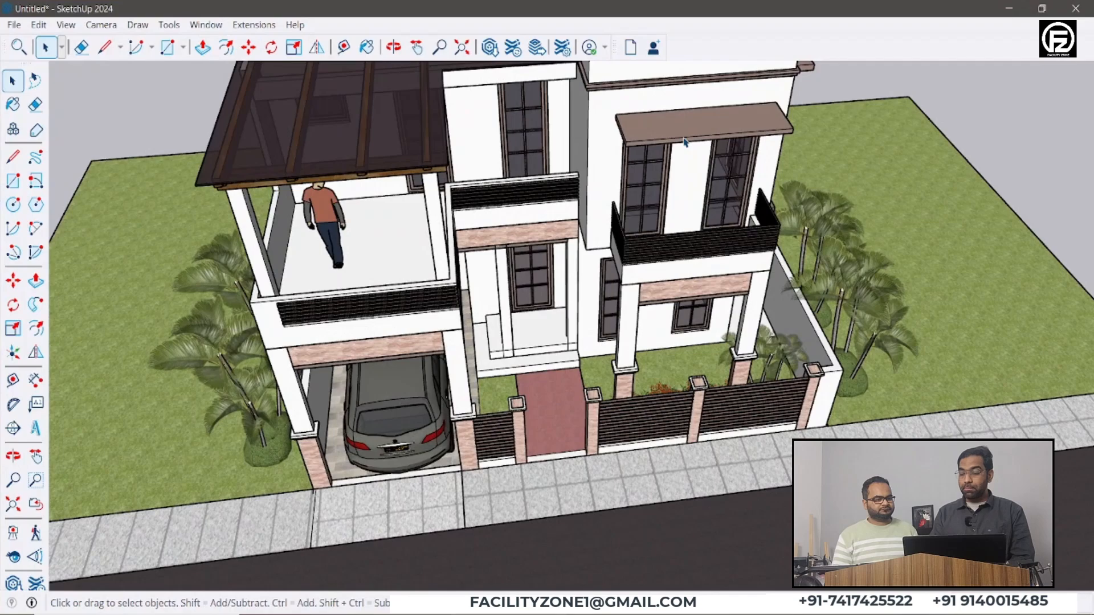
left_click(686, 143)
middle_click_drag(685, 143, 661, 171)
scroll(659, 165, "up", 2)
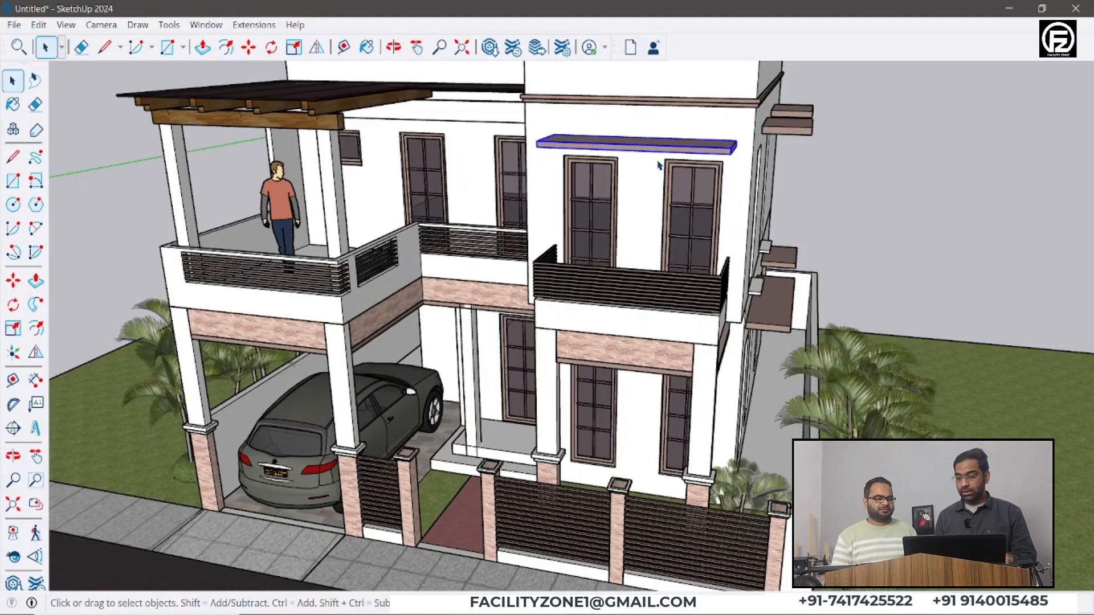
left_click(38, 24)
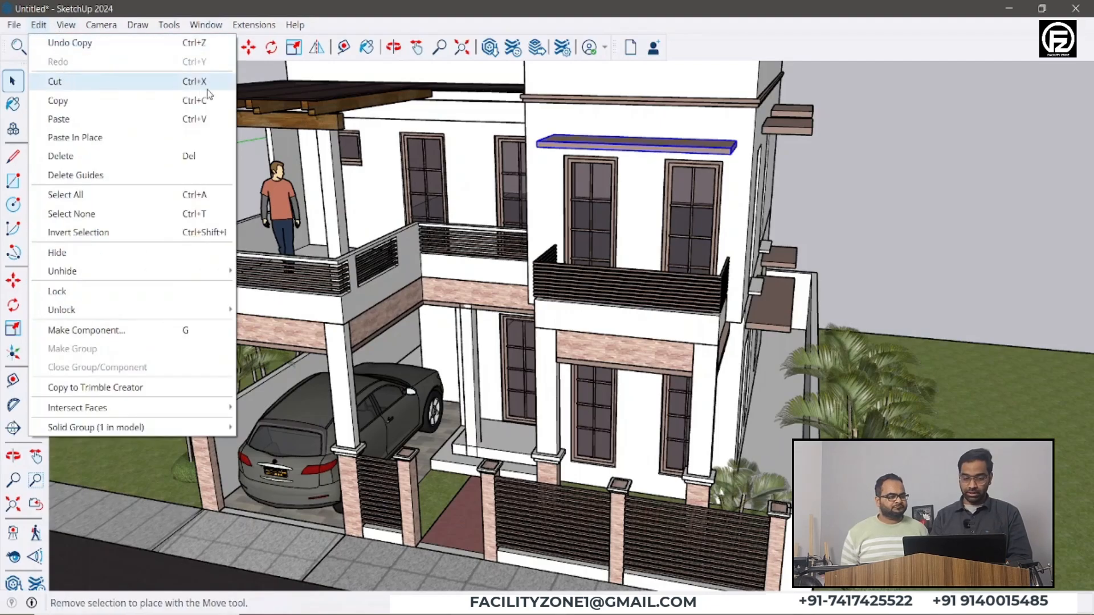
key("Escape")
middle_click_drag(632, 143, 690, 194)
scroll(689, 194, "up", 4)
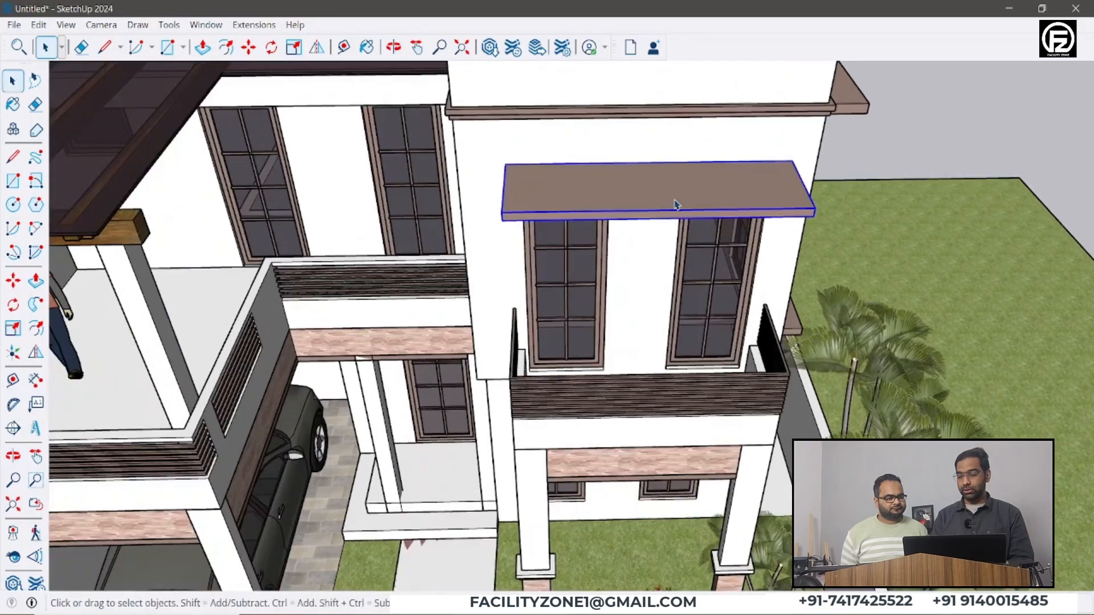
scroll(599, 244, "down", 3)
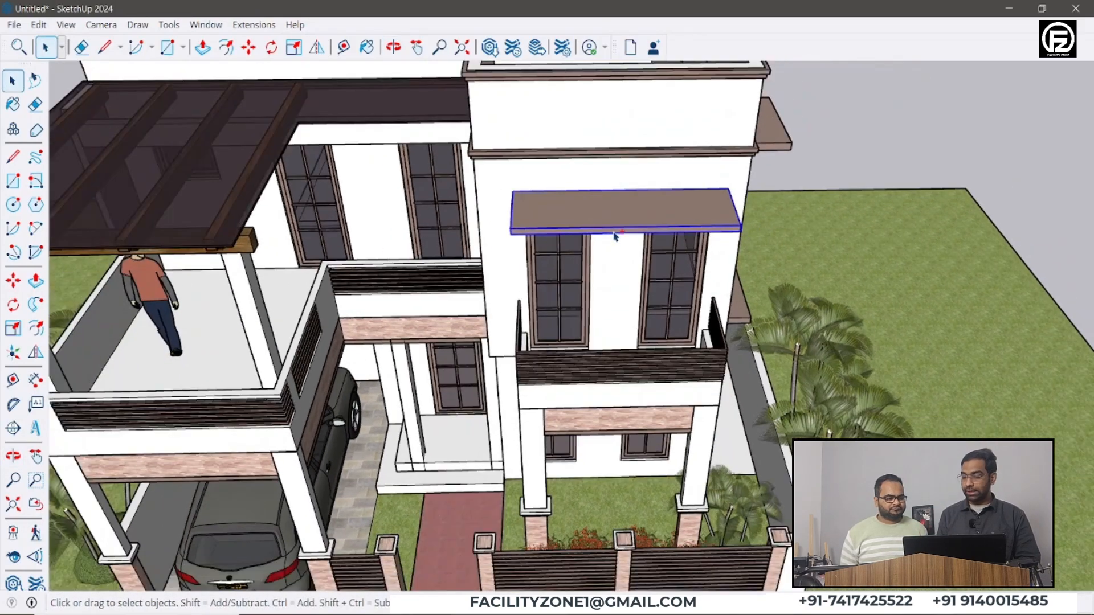
key("ctrl+x")
scroll(616, 236, "down", 8)
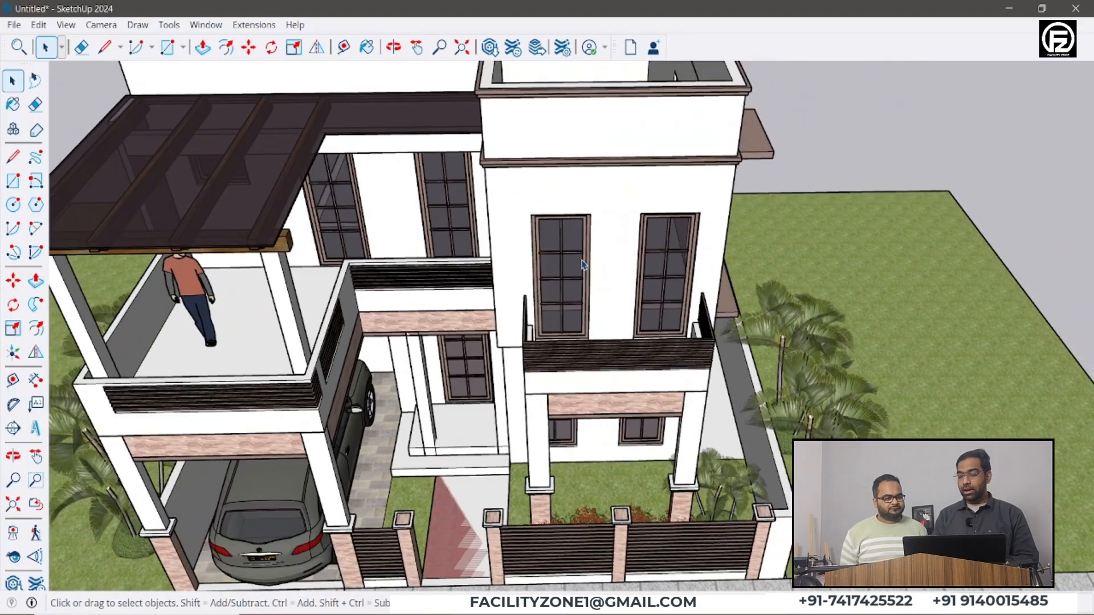
Paste the cut canopy beside the cube nearest the house and move it up against the cube's front face
scroll(274, 362, "down", 2)
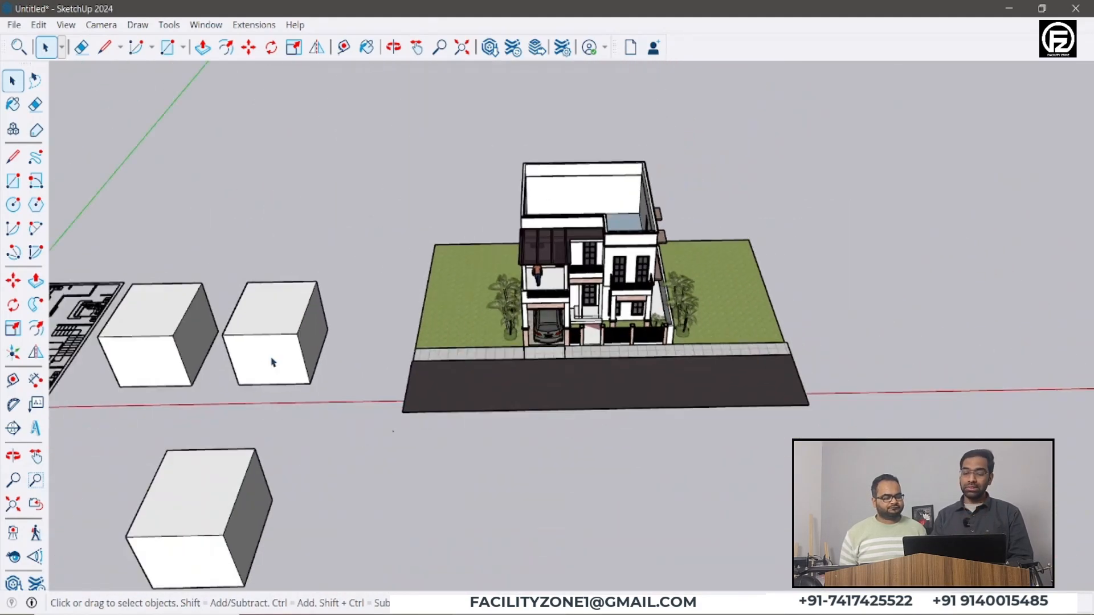
scroll(188, 399, "up", 10)
scroll(206, 296, "up", 1)
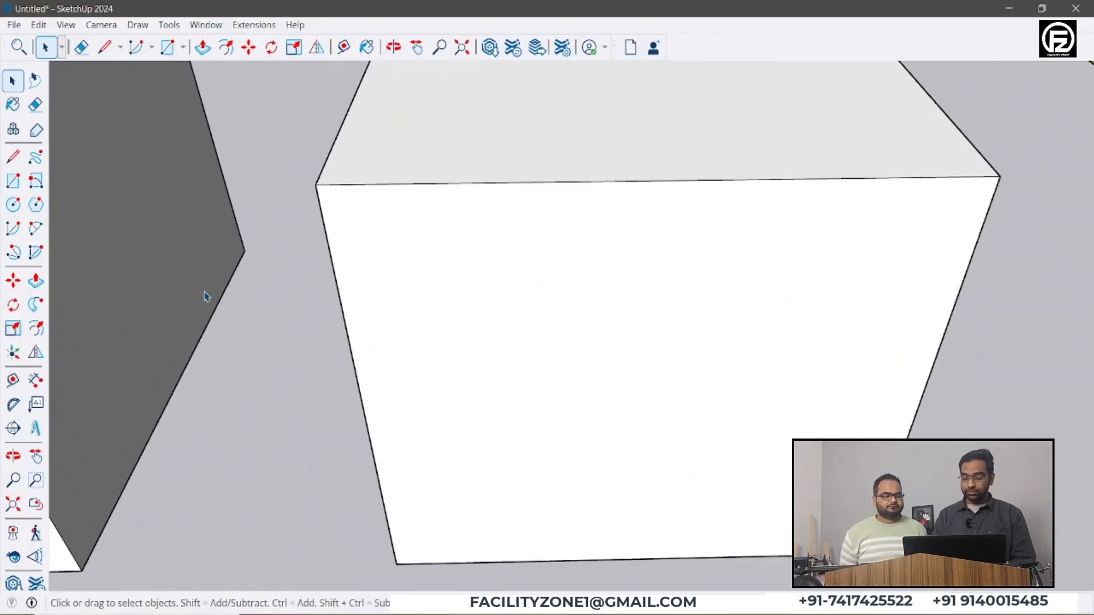
key("ctrl+v")
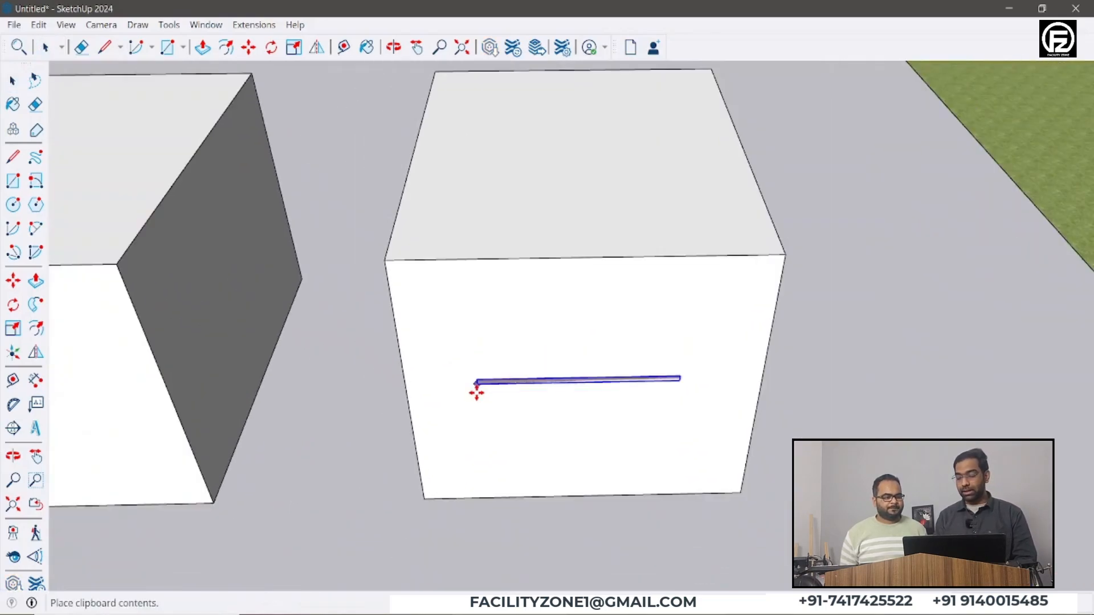
left_click(444, 550)
left_click(447, 502)
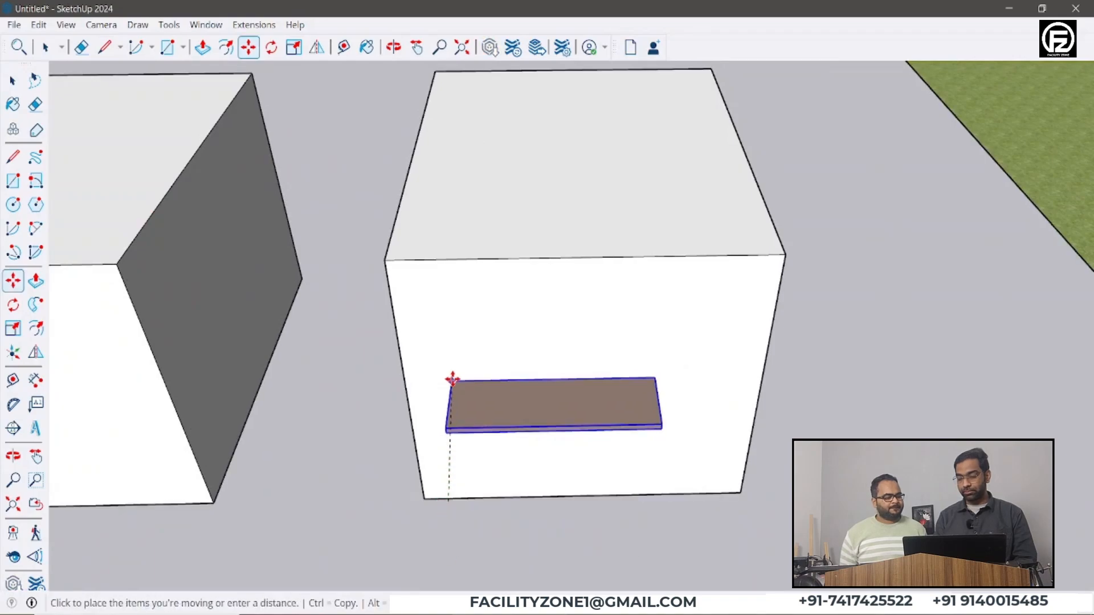
left_click(451, 377)
scroll(367, 254, "down", 3)
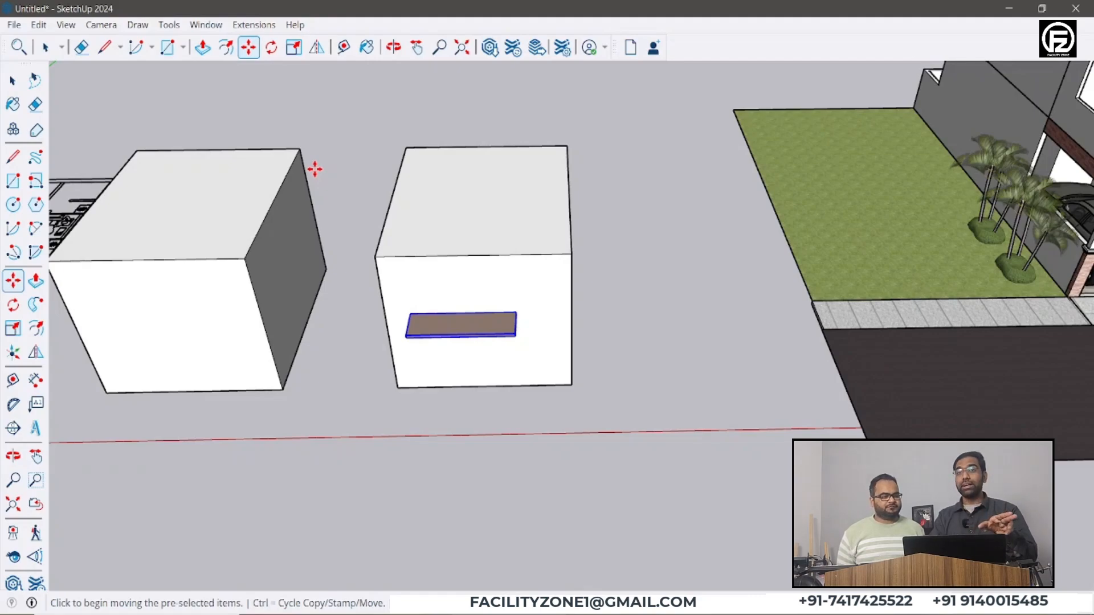
Copy the canopy piece placed at the cube's front face
scroll(314, 170, "down", 4)
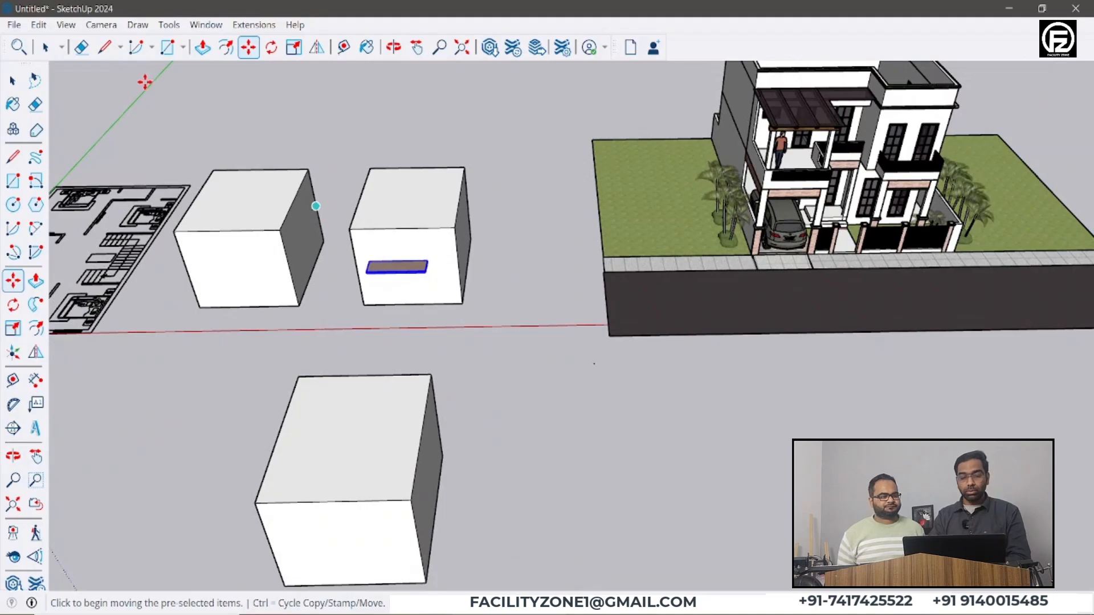
left_click(39, 25)
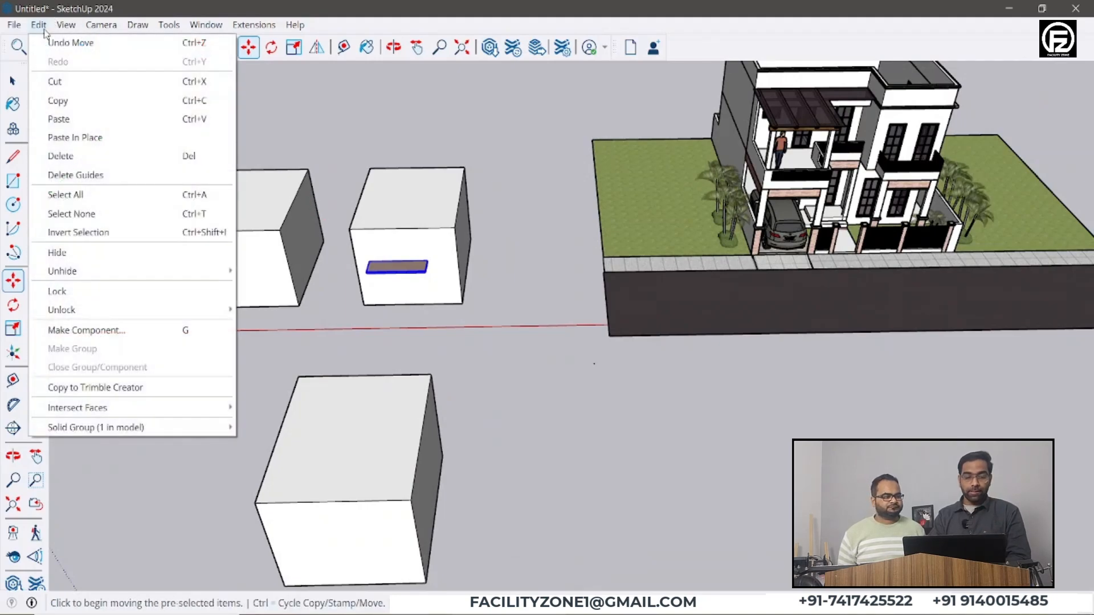
left_click(64, 106)
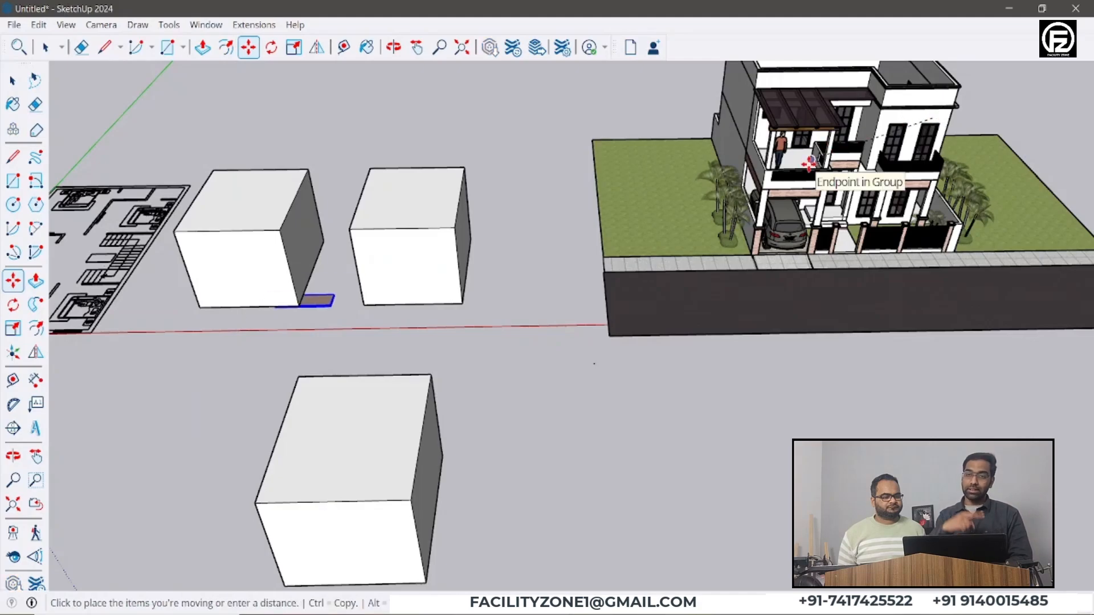
Undo the canopy's placement at the cube and its cut, restoring it above the house's upper-floor front windows
scroll(975, 108, "up", 5)
key("space")
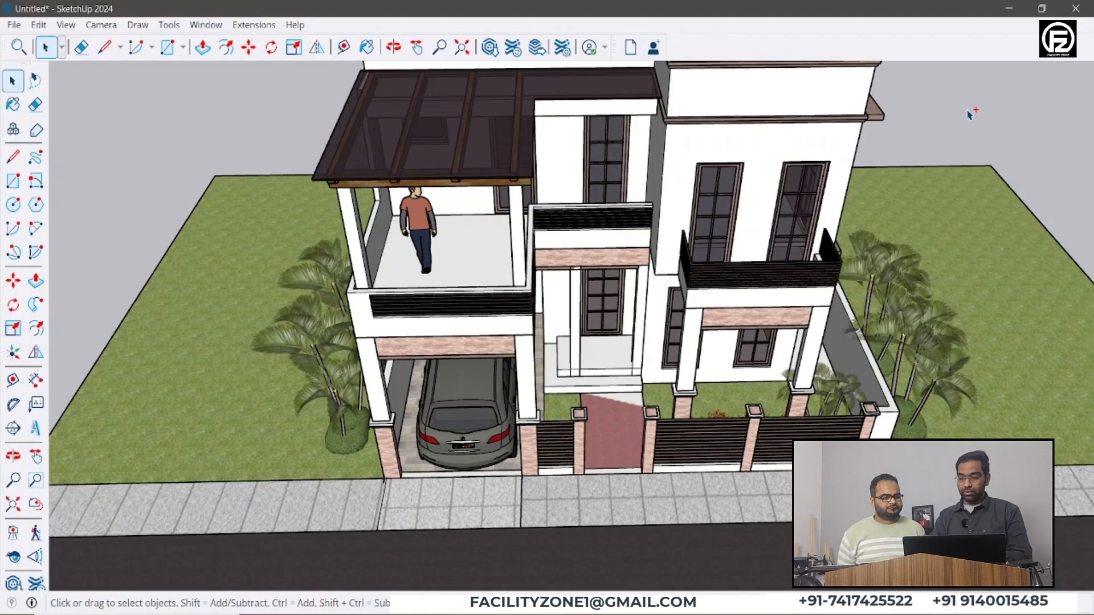
key("ctrl+z")
middle_click_drag(870, 195, 789, 117)
scroll(788, 186, "up", 5)
scroll(781, 241, "down", 3)
middle_click_drag(780, 241, 798, 245)
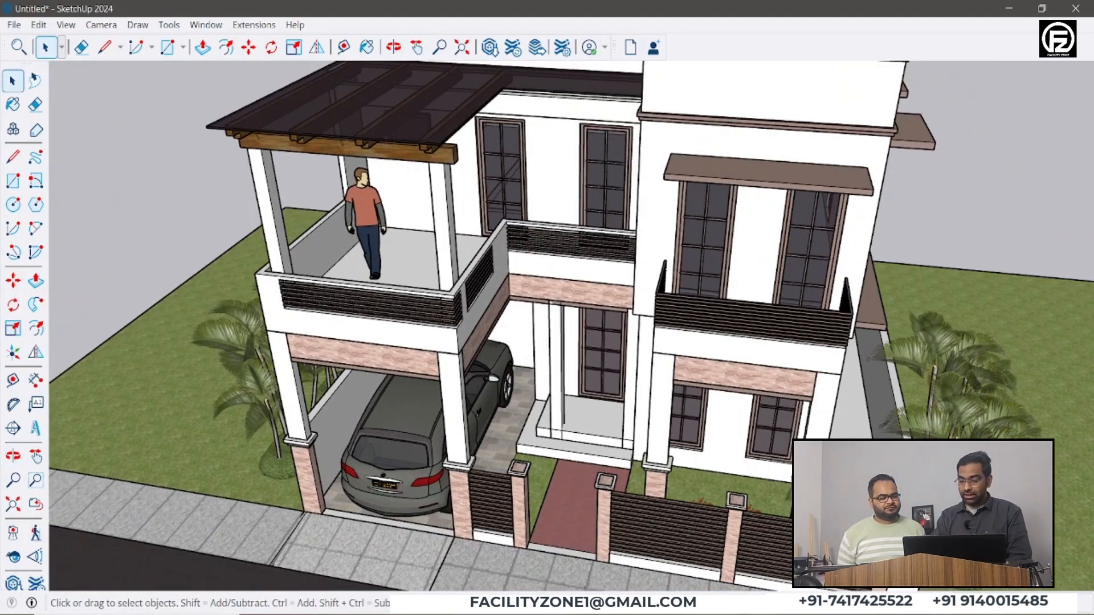
Select the brown canopy above the two upper-floor front windows and copy it
mouse_move(661, 355)
left_mouse_down("shift")
mouse_move(747, 355)
mouse_move(828, 373)
left_mouse_up("shift")
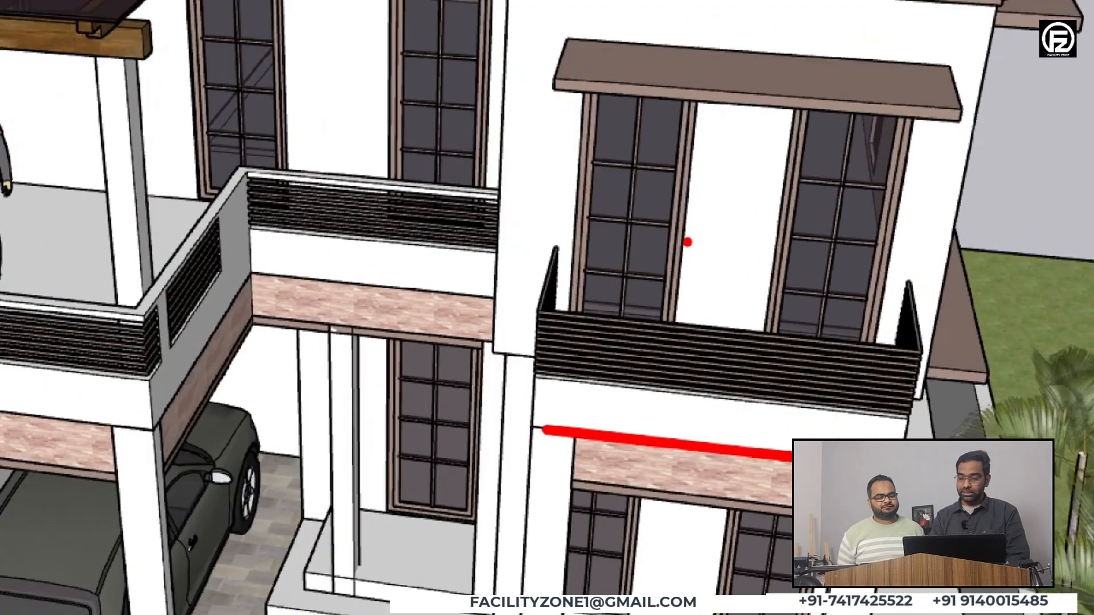
key("Escape")
scroll(768, 255, "down", 3)
scroll(761, 219, "up", 3)
left_click(762, 221)
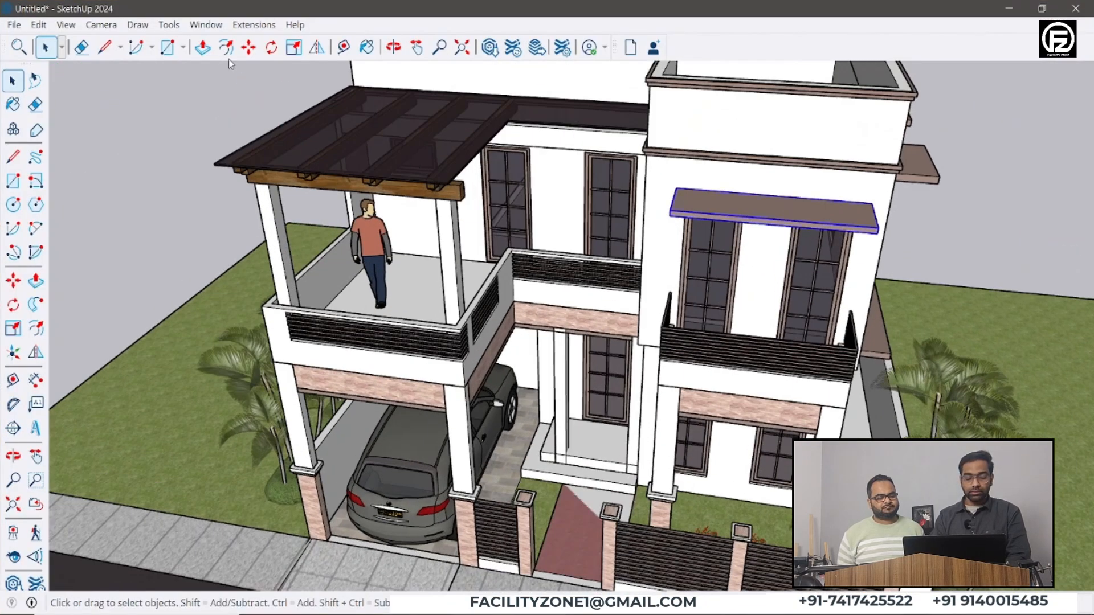
left_click(43, 28)
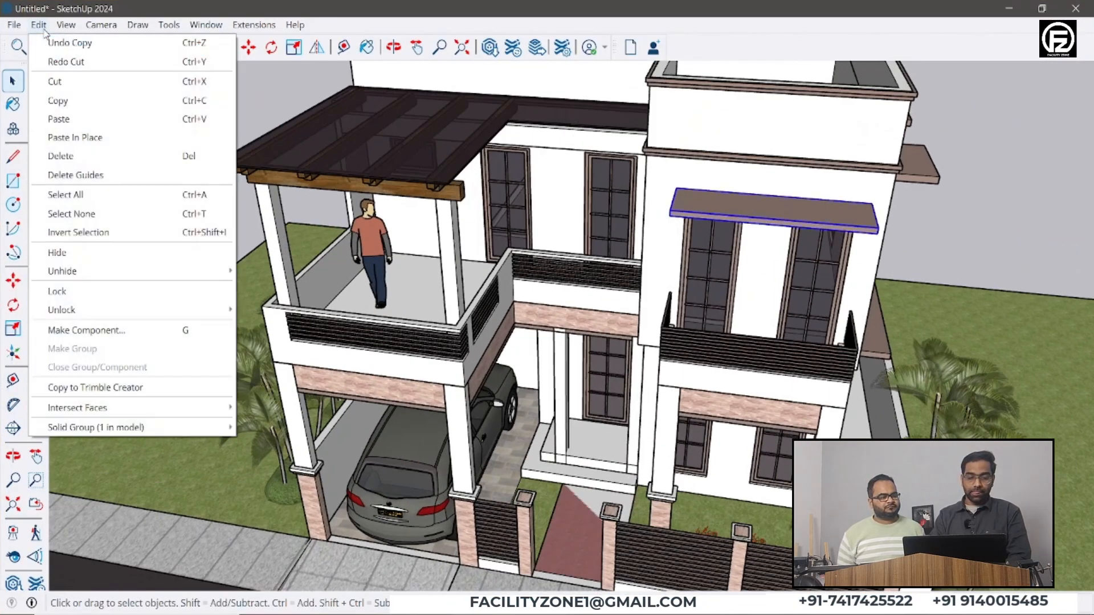
left_click(66, 106)
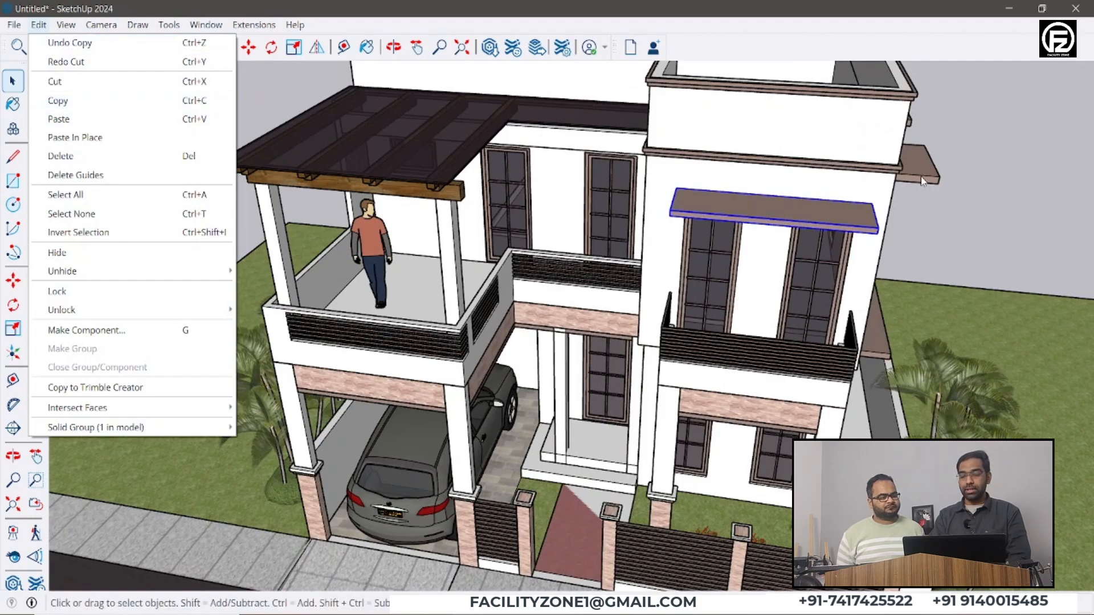
Examine the house front around the selected canopy, the balcony and the uncovered ground-floor windows, and the surrounding site
scroll(855, 212, "up", 3)
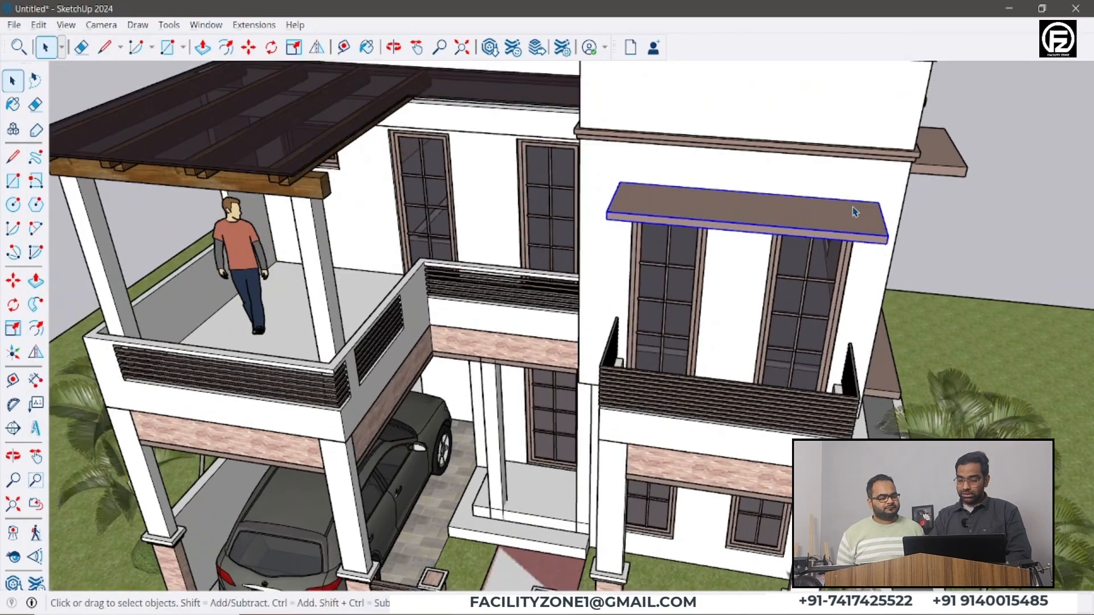
scroll(765, 196, "down", 4)
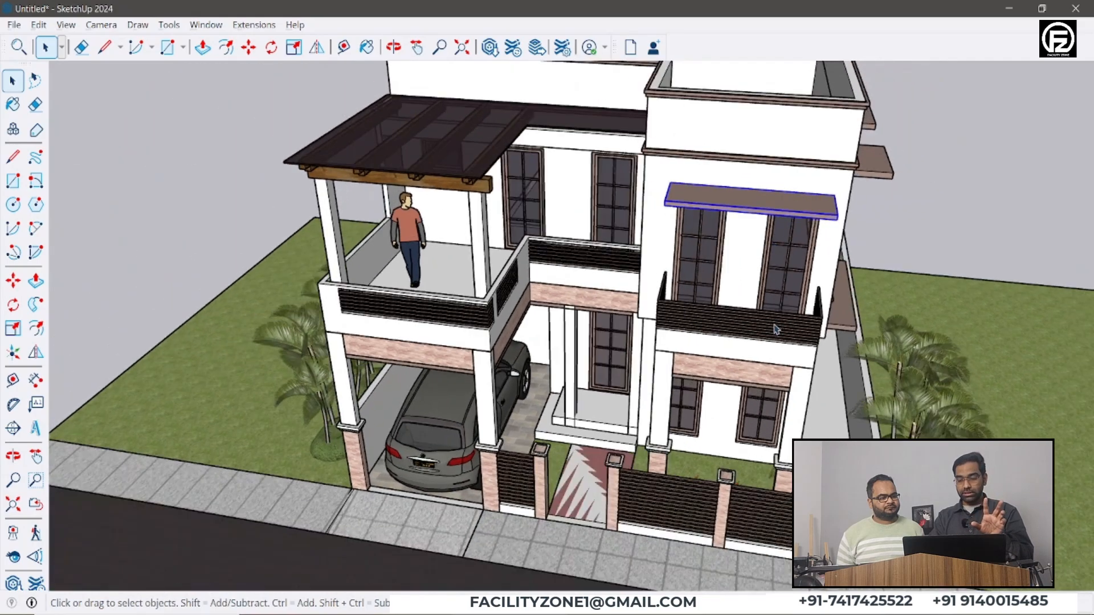
scroll(781, 363, "up", 5)
scroll(781, 363, "up", 2)
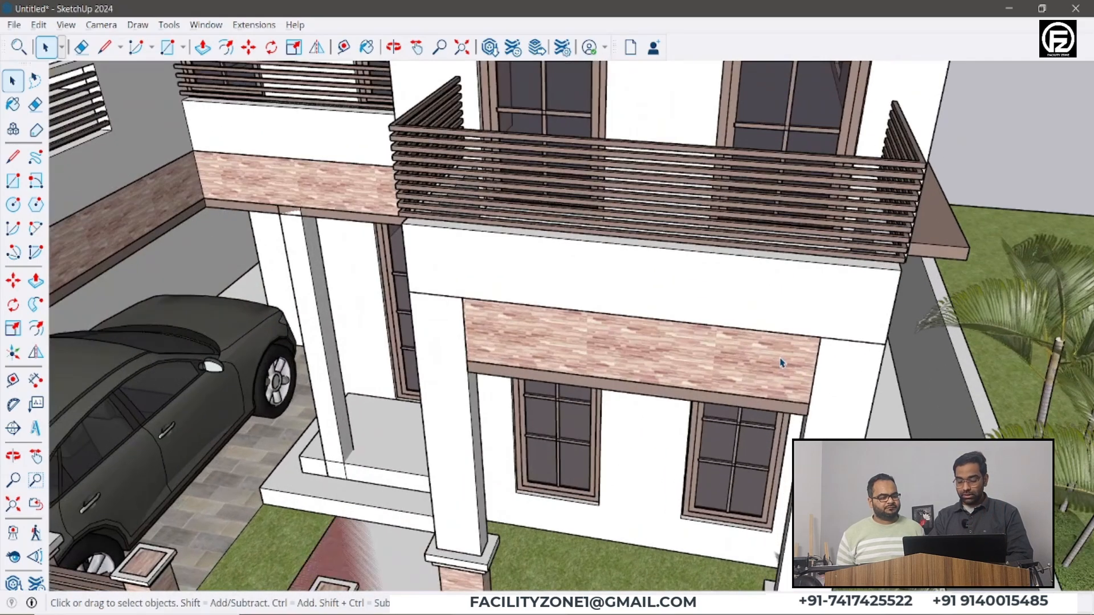
scroll(763, 373, "down", 4)
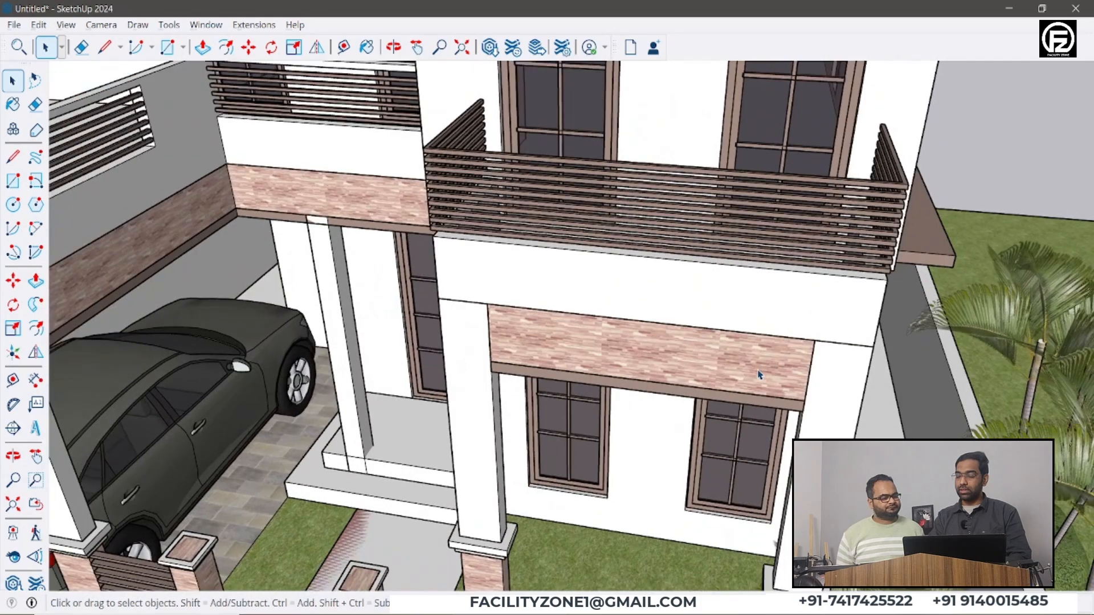
scroll(760, 375, "up", 2)
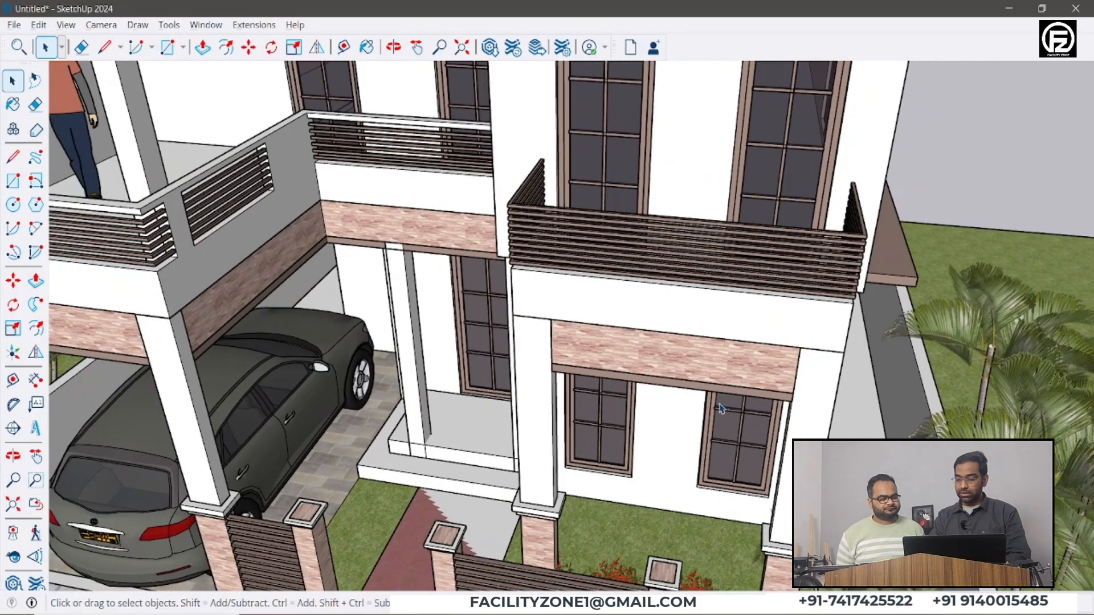
scroll(670, 507, "down", 5)
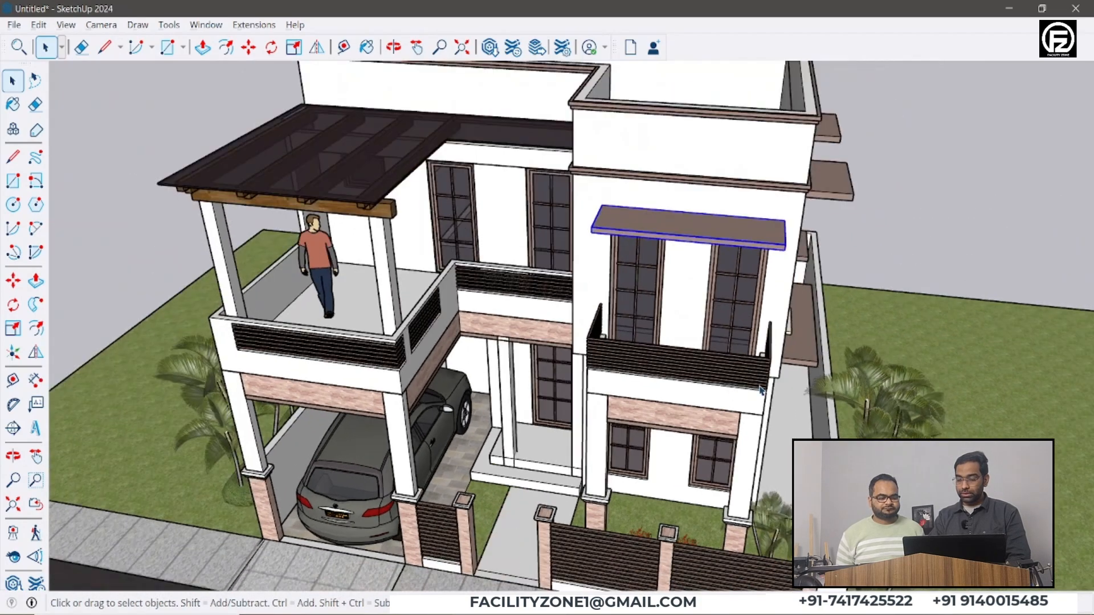
scroll(816, 357, "down", 1)
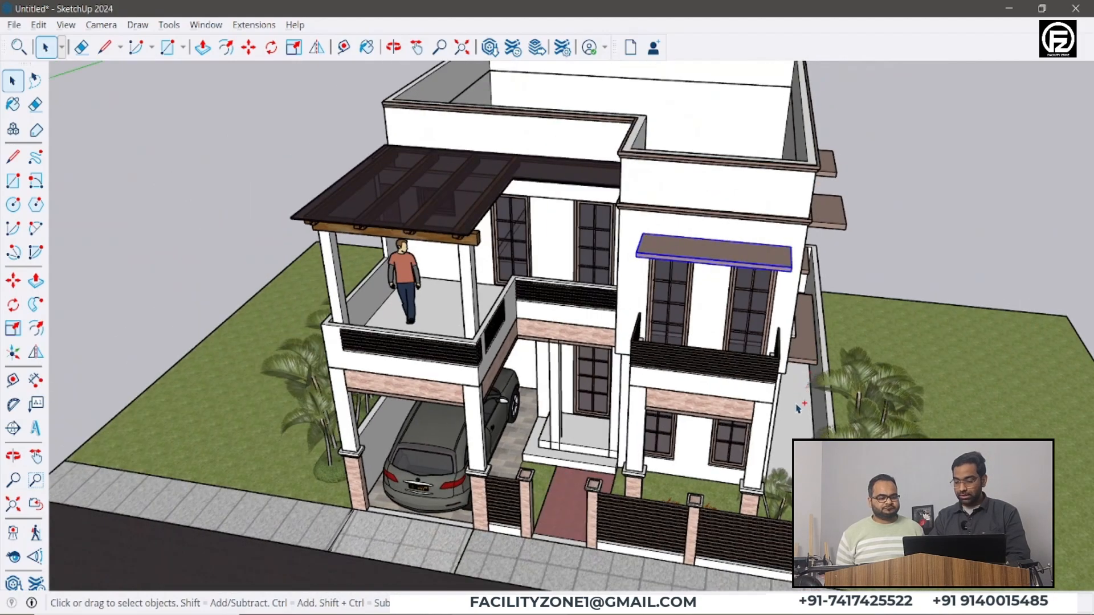
scroll(736, 384, "down", 6)
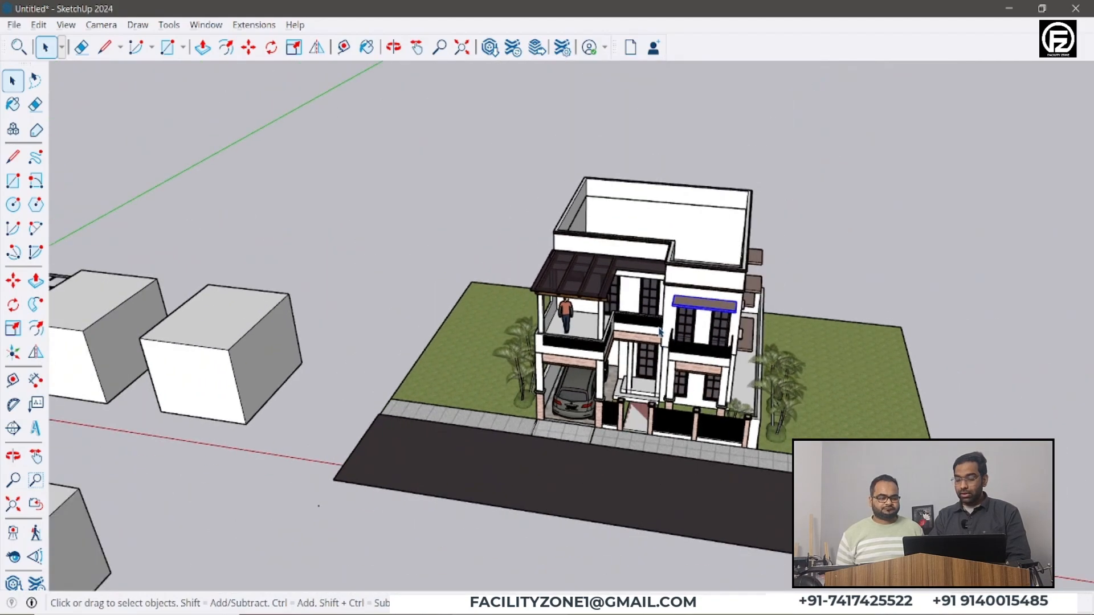
scroll(660, 341, "down", 5)
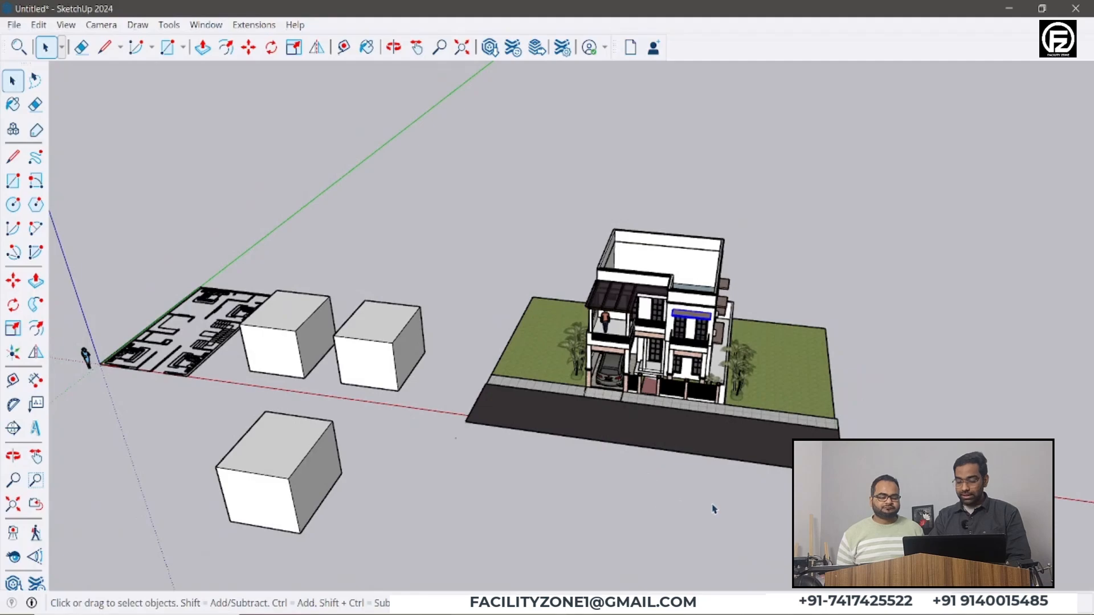
scroll(712, 455, "up", 8)
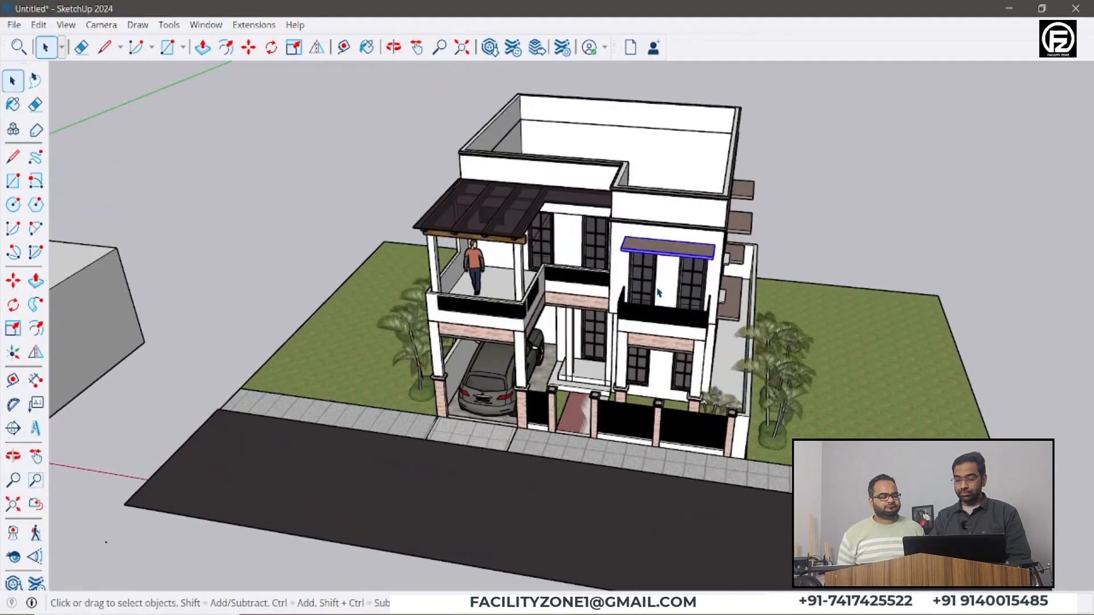
scroll(661, 293, "down", 5)
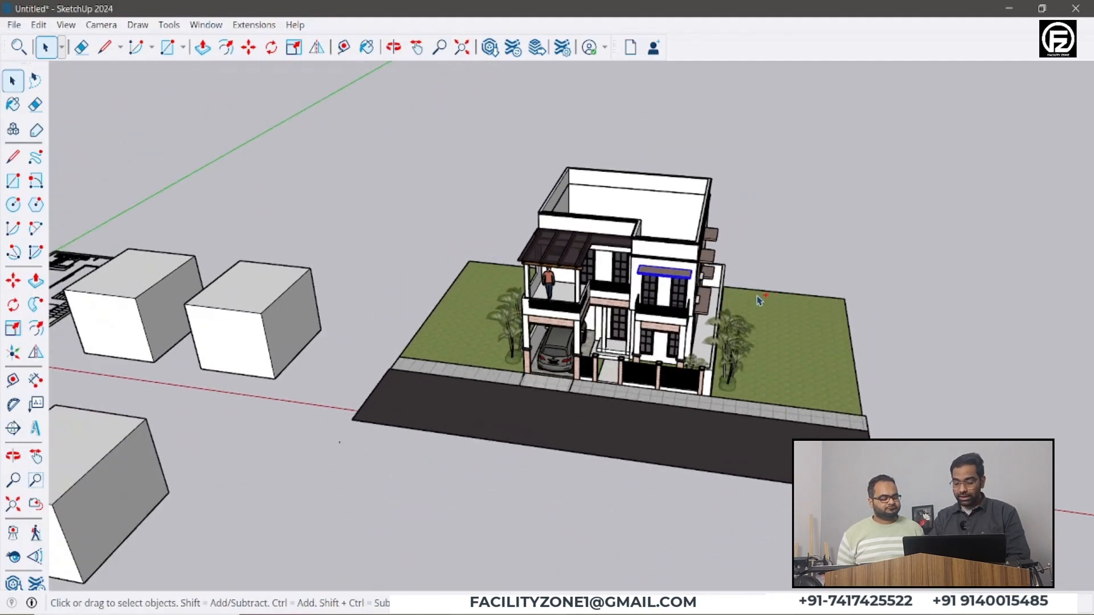
Copy the selected canopy again and try pasting it over the road in front of the house
key("ctrl+c")
key("ctrl+v")
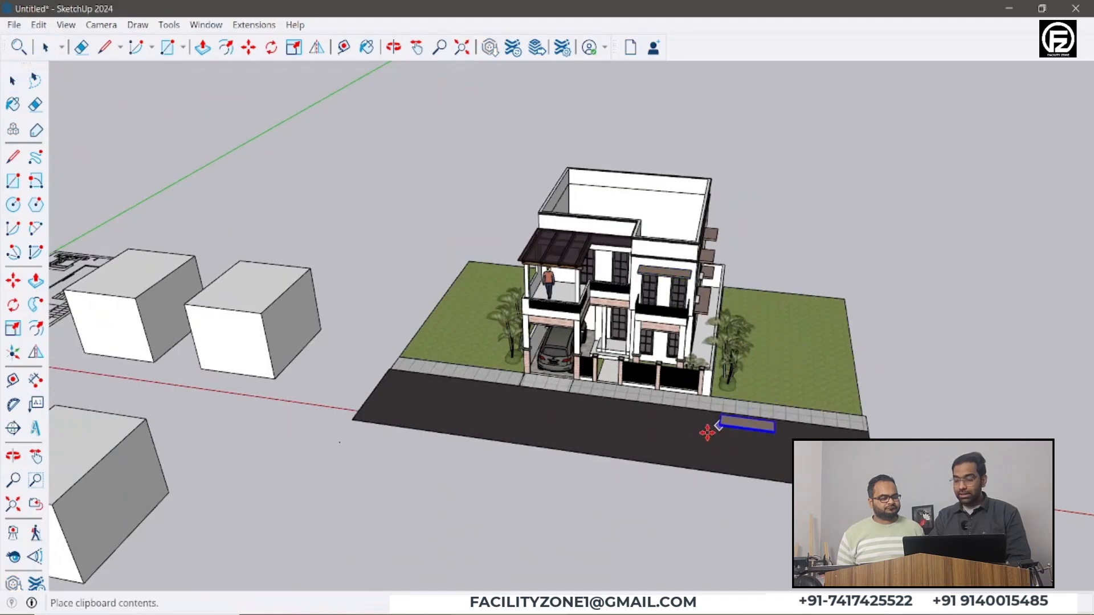
scroll(681, 397, "up", 8)
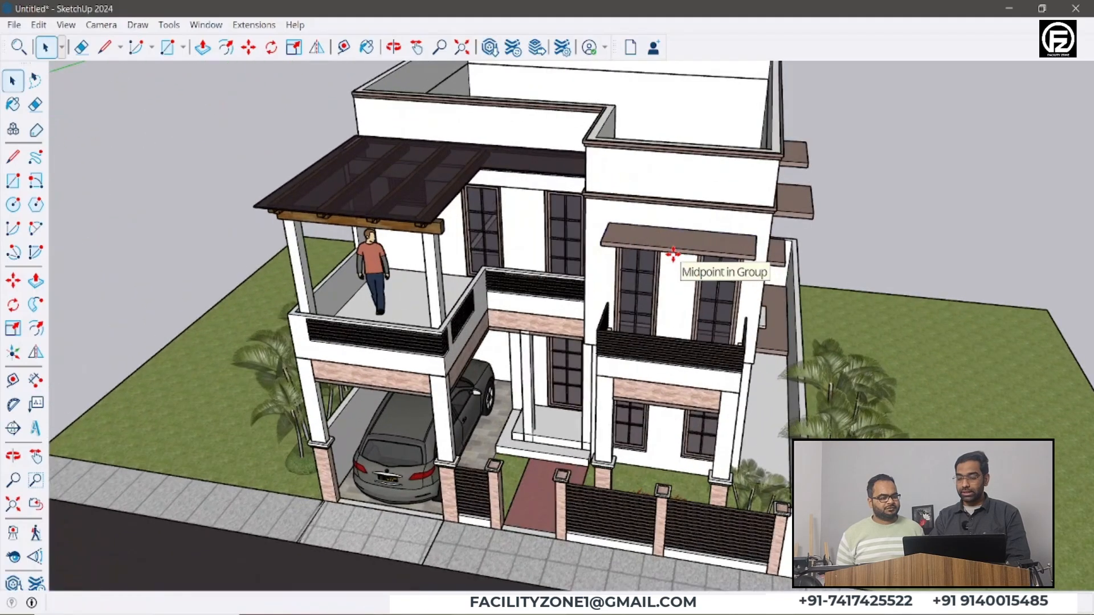
Reselect the upper-floor canopy and try to paste a copy of it on the wall below the balcony
left_click(680, 230)
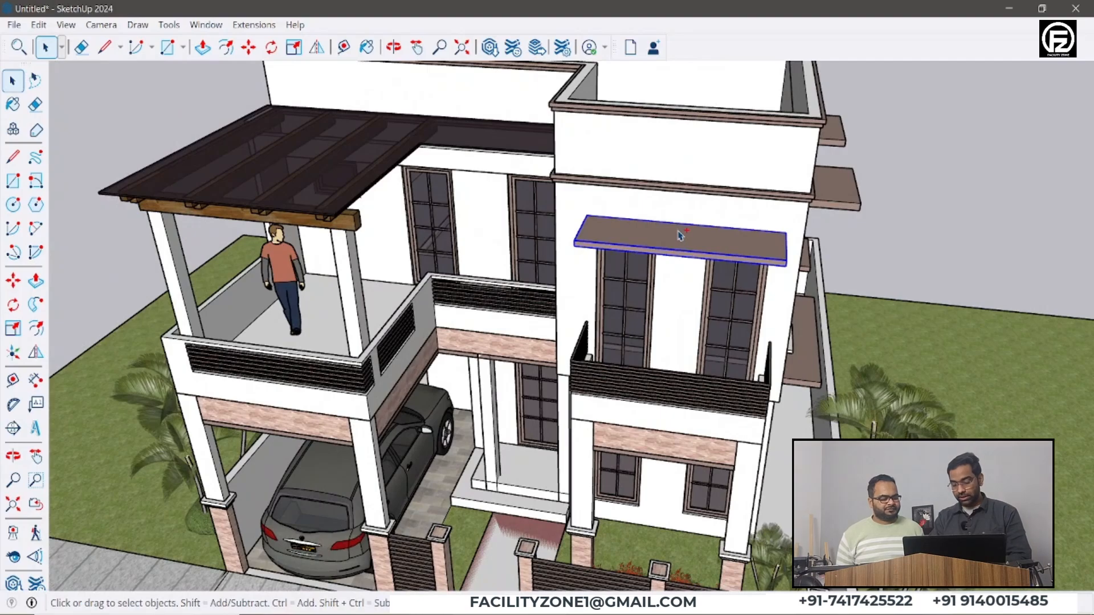
key("ctrl+v")
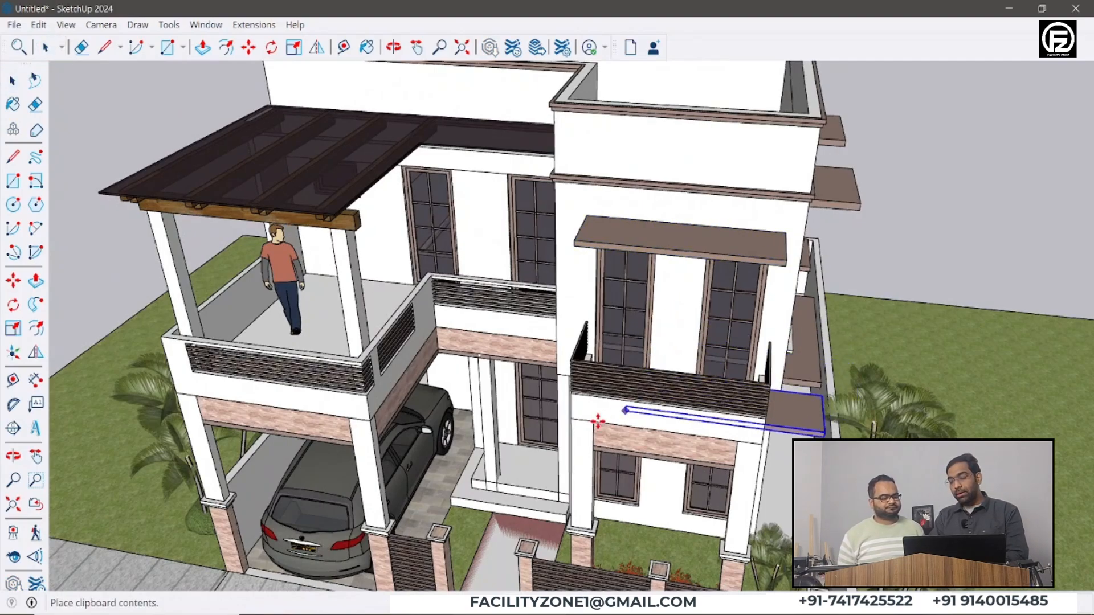
left_click(612, 327)
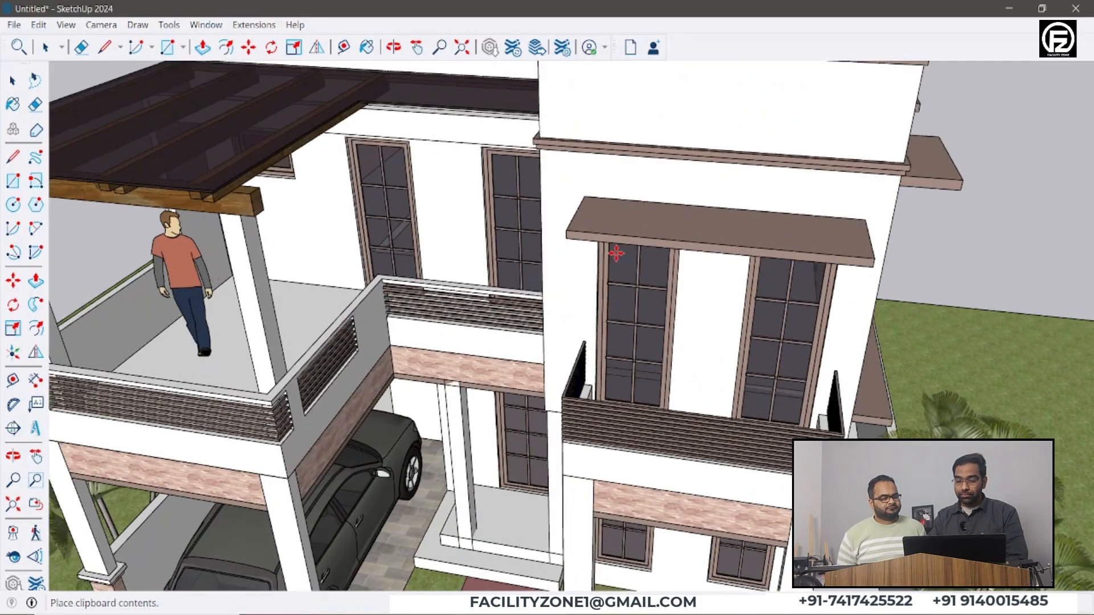
scroll(672, 241, "up", 3)
middle_click_drag(814, 256, 786, 242)
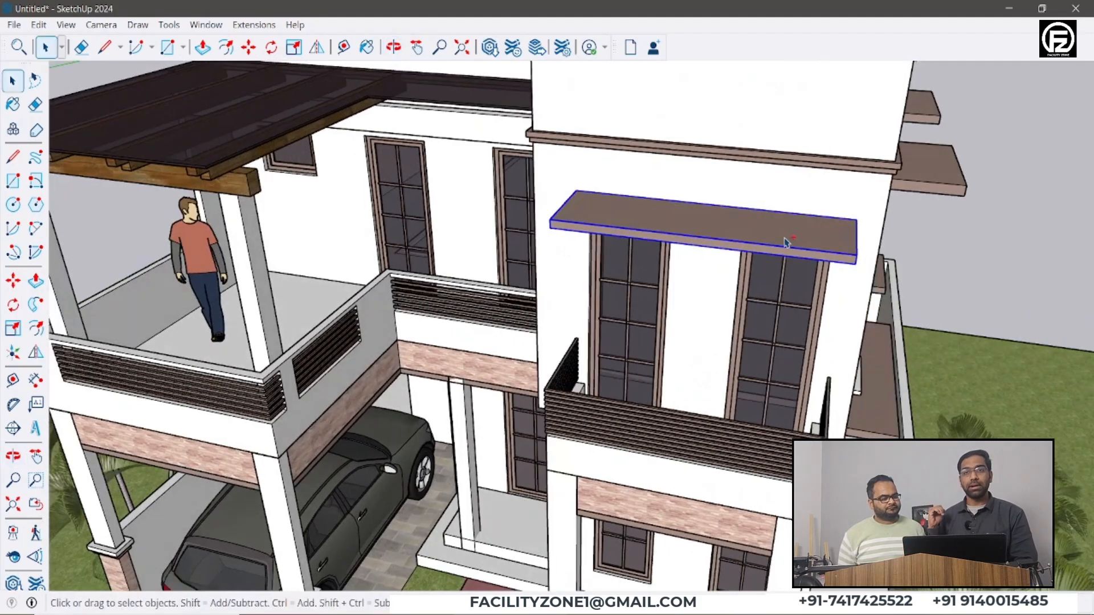
Paste a copy of the canopy at the lower corner of the right-hand balcony's wall and undo the paste
key("ctrl+v")
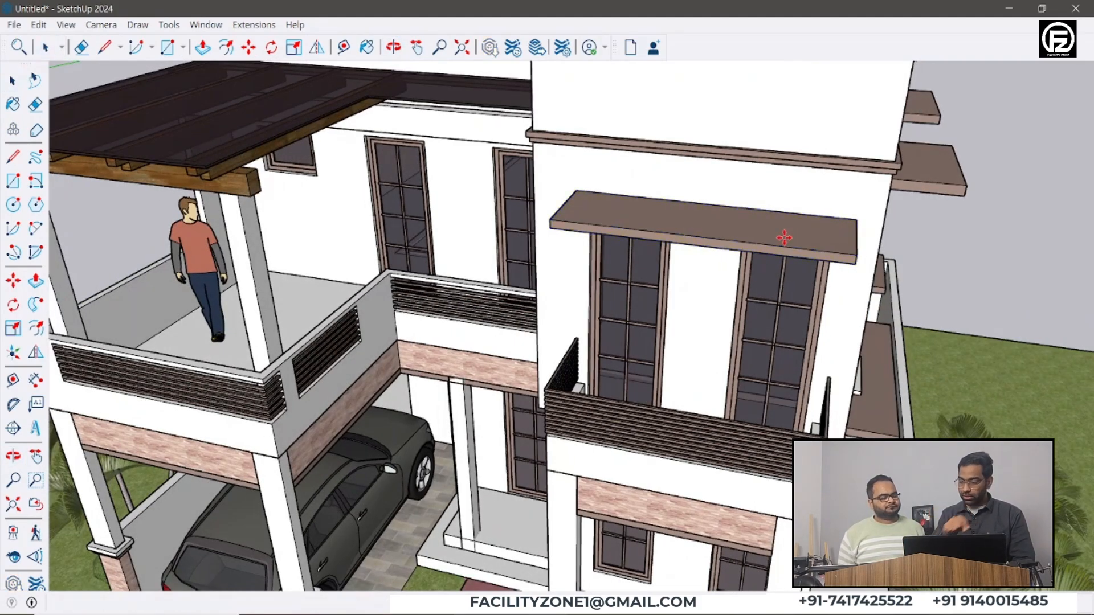
scroll(830, 269, "down", 4)
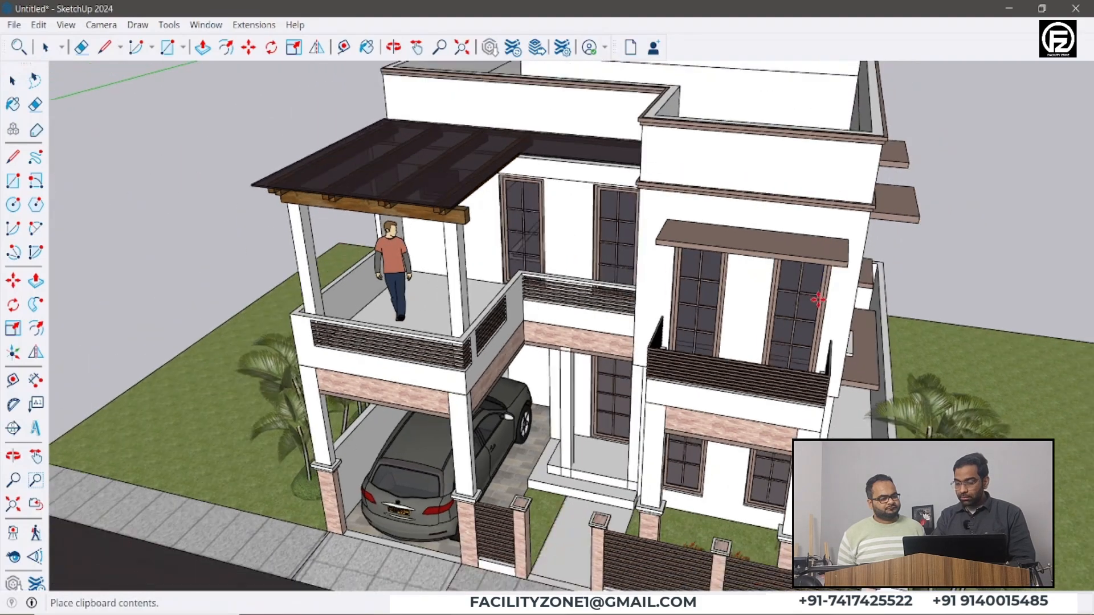
scroll(749, 360, "up", 2)
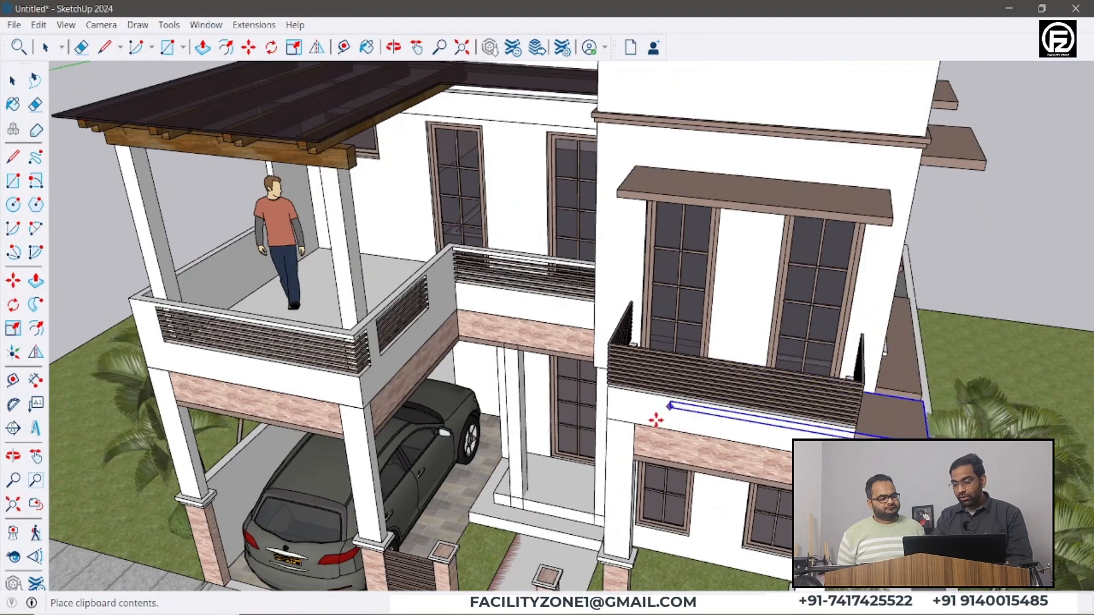
scroll(607, 428, "up", 3)
scroll(609, 424, "down", 1)
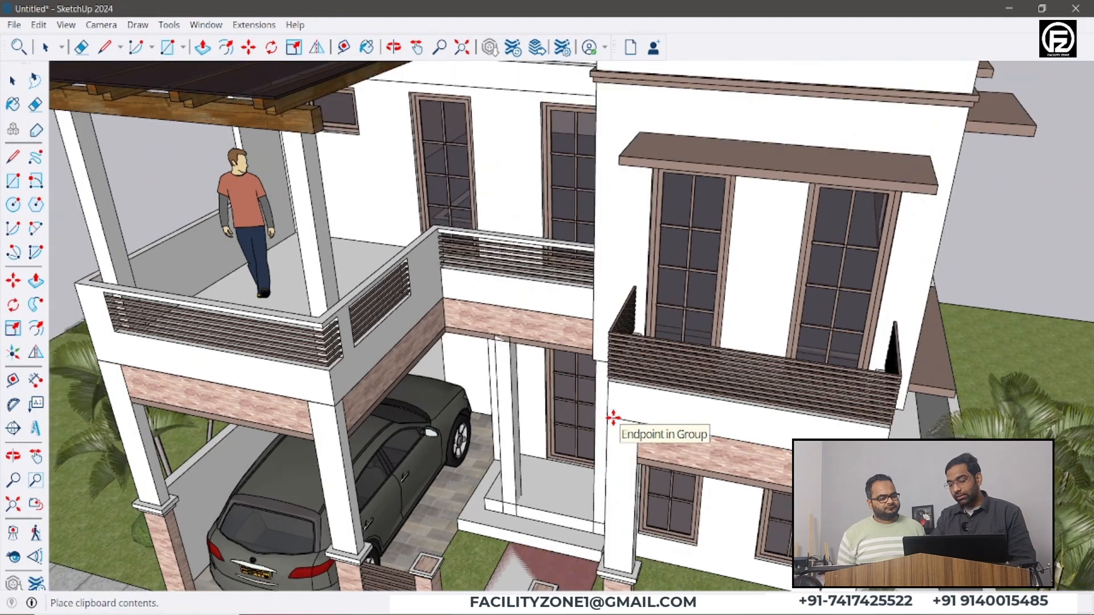
left_click(611, 418)
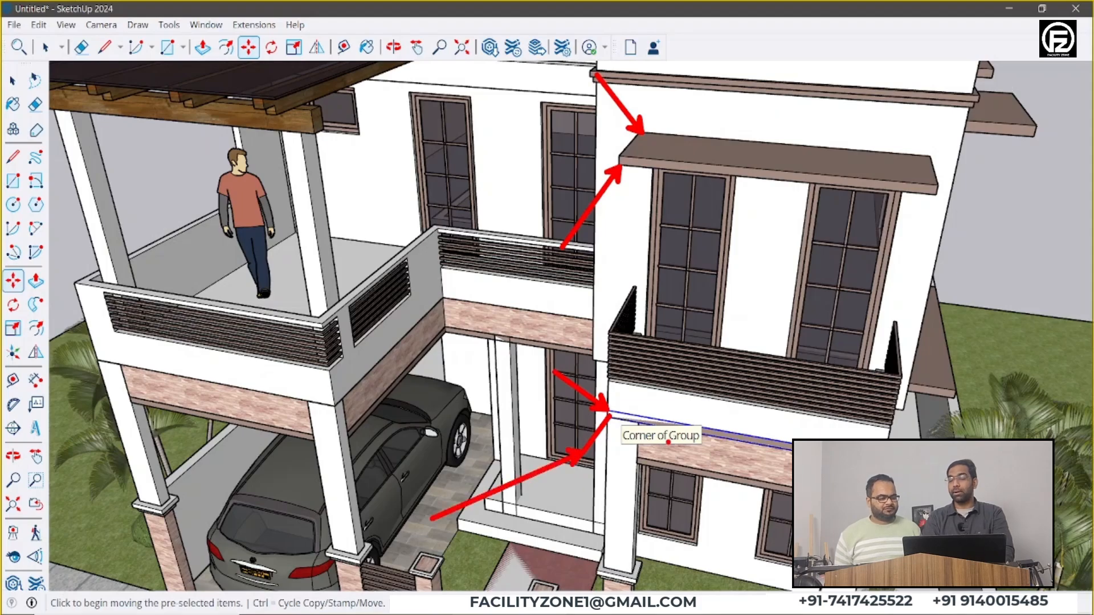
key("space")
key("ctrl+z")
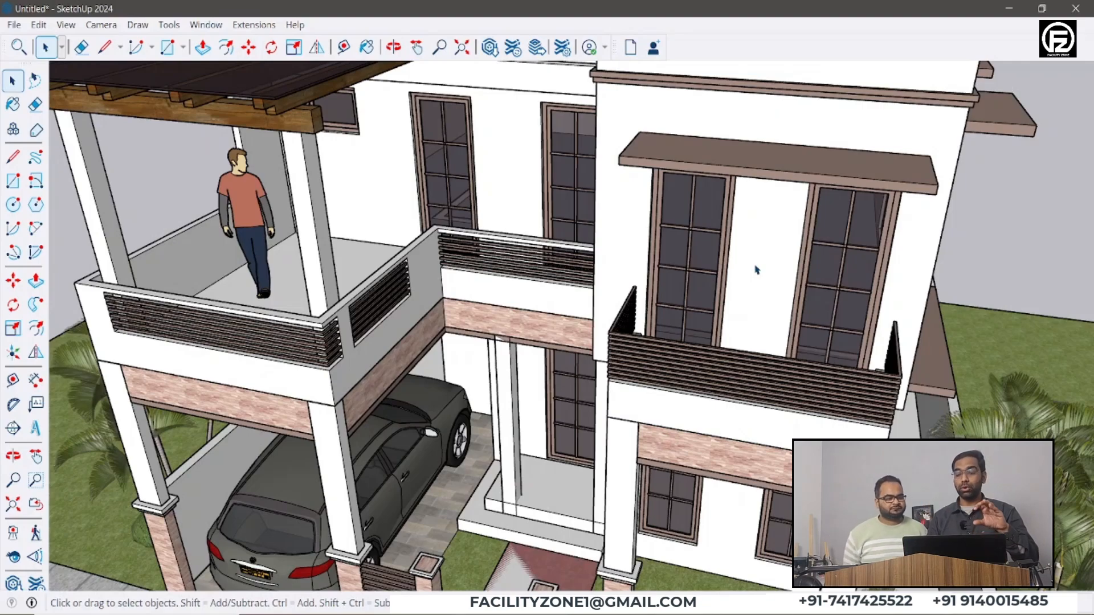
Select the upper-floor canopy and paste a copy of it at the lower wall corner beneath the balcony
left_click(772, 178)
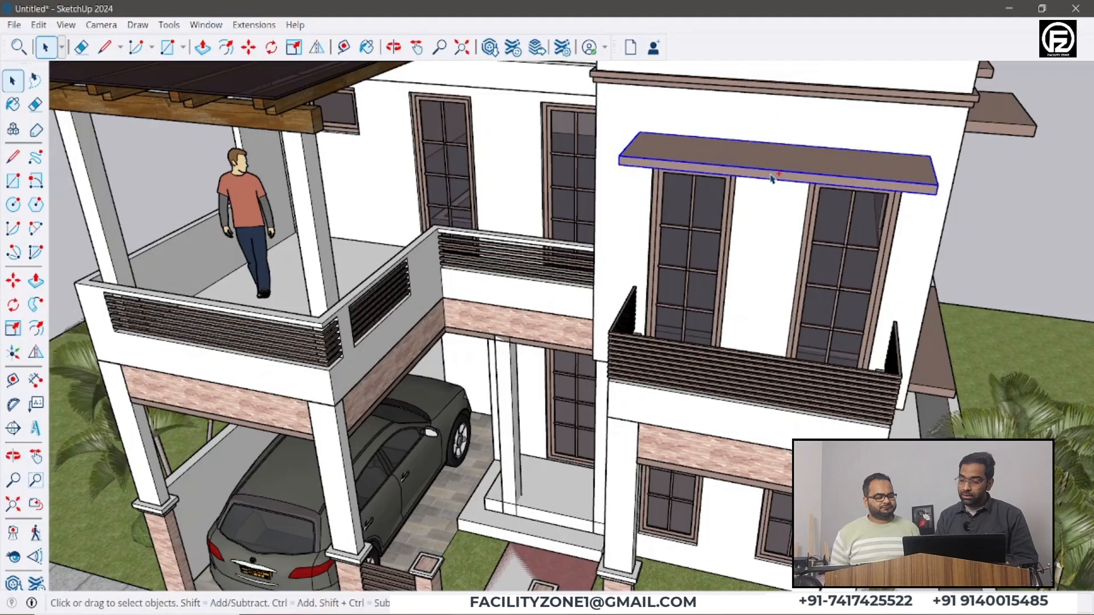
key("m")
key("ctrl+v")
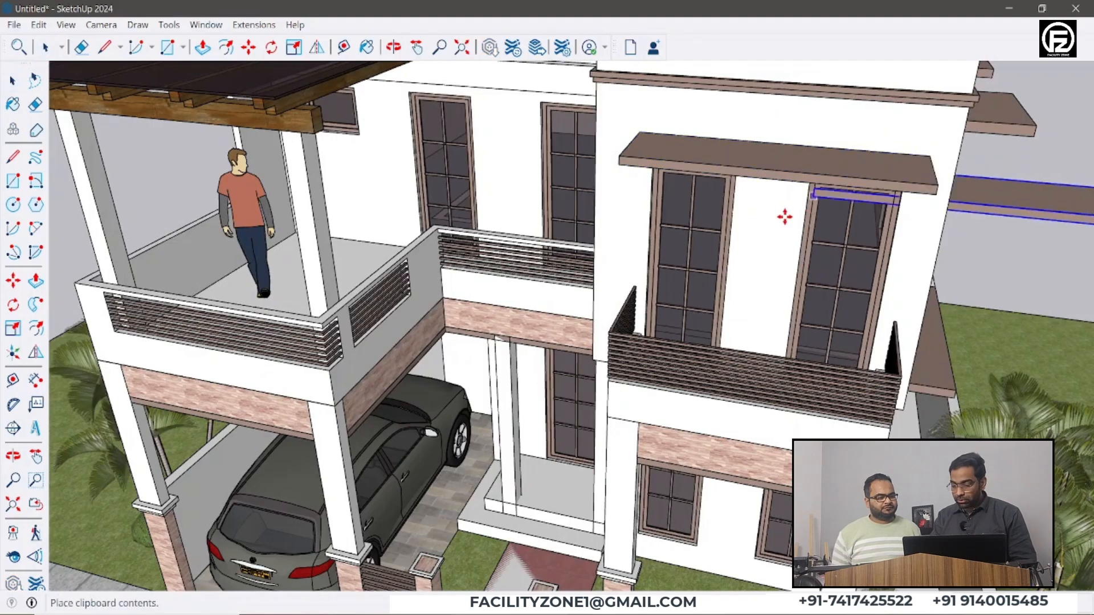
middle_click_drag(626, 356, 686, 410)
scroll(709, 385, "up", 4)
scroll(655, 393, "down", 1)
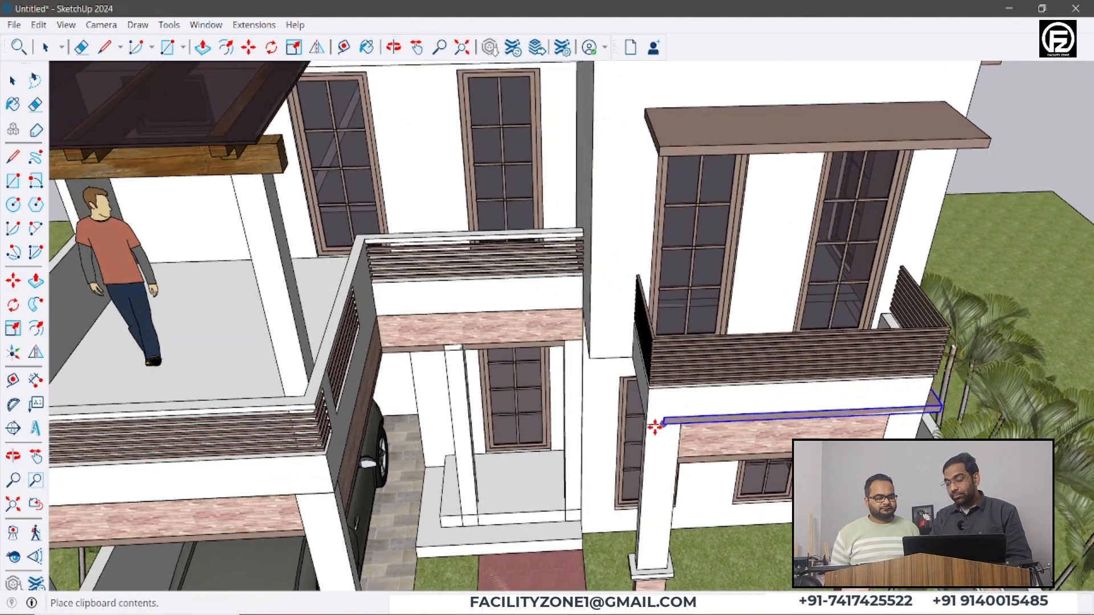
middle_click_drag(672, 419, 698, 409)
scroll(701, 407, "up", 3)
scroll(700, 404, "up", 2)
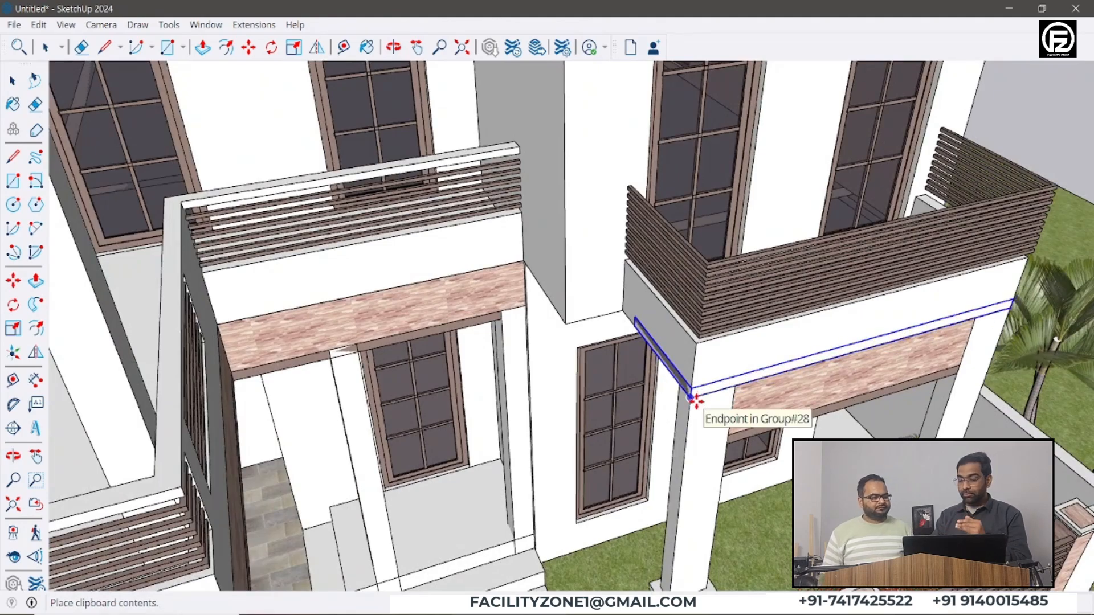
scroll(695, 401, "down", 6)
middle_click_drag(696, 399, 689, 317)
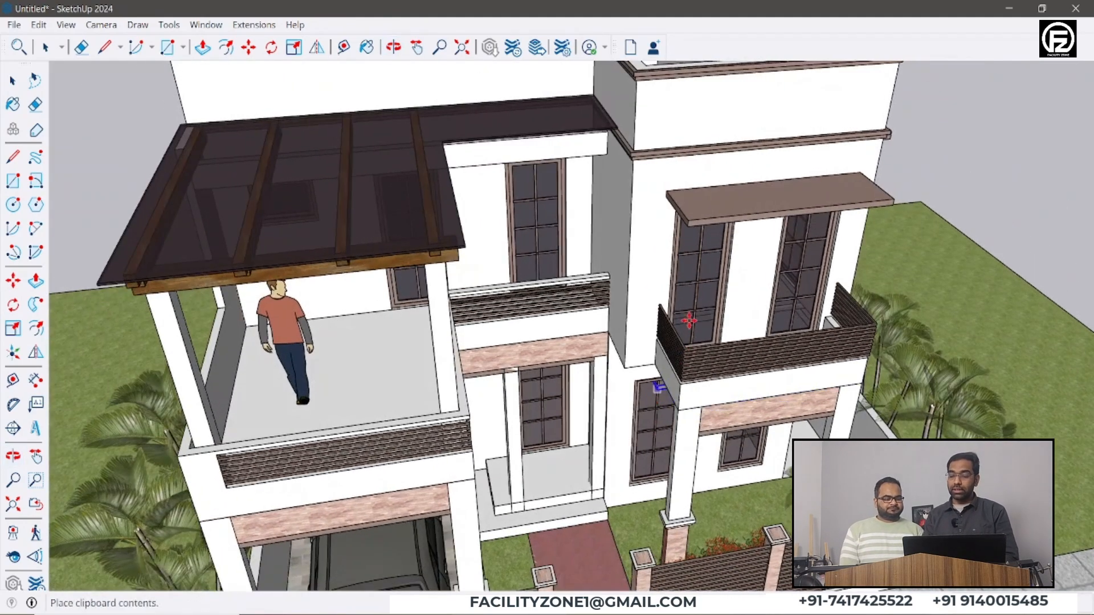
scroll(686, 407, "up", 4)
left_click(675, 421)
Move the pasted canopy by its corner along the balcony's underside edge to the balcony's front corner
middle_click_drag(676, 422, 649, 353)
scroll(644, 340, "up", 3)
scroll(644, 340, "up", 1)
left_click(650, 333)
left_click(734, 416)
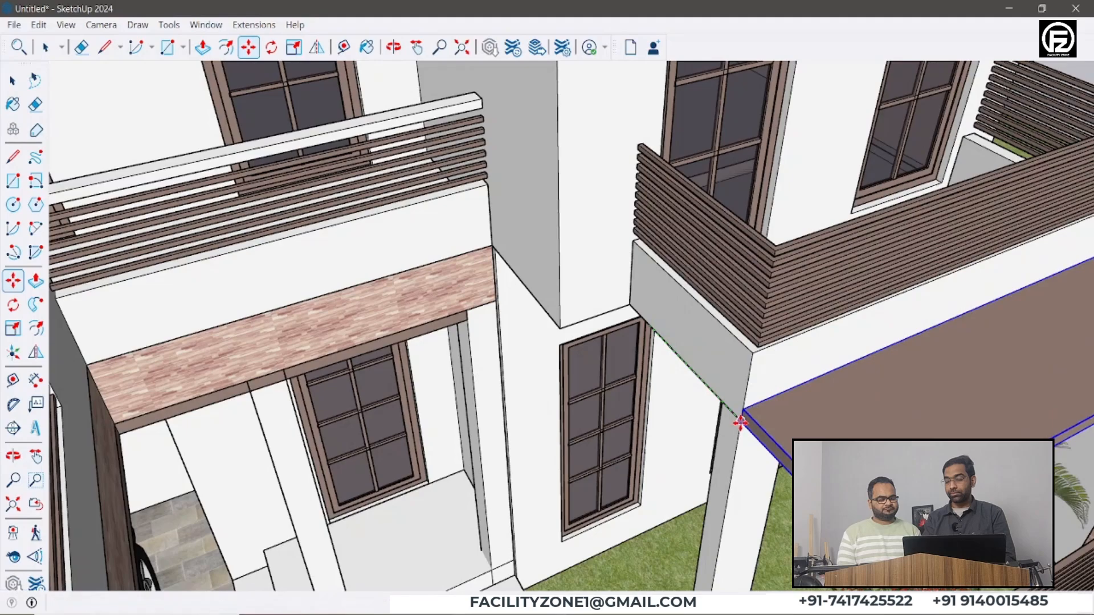
Delete the canopy copy below the front balcony
scroll(567, 335, "down", 3)
middle_click_drag(564, 335, 273, 245)
scroll(523, 288, "down", 2)
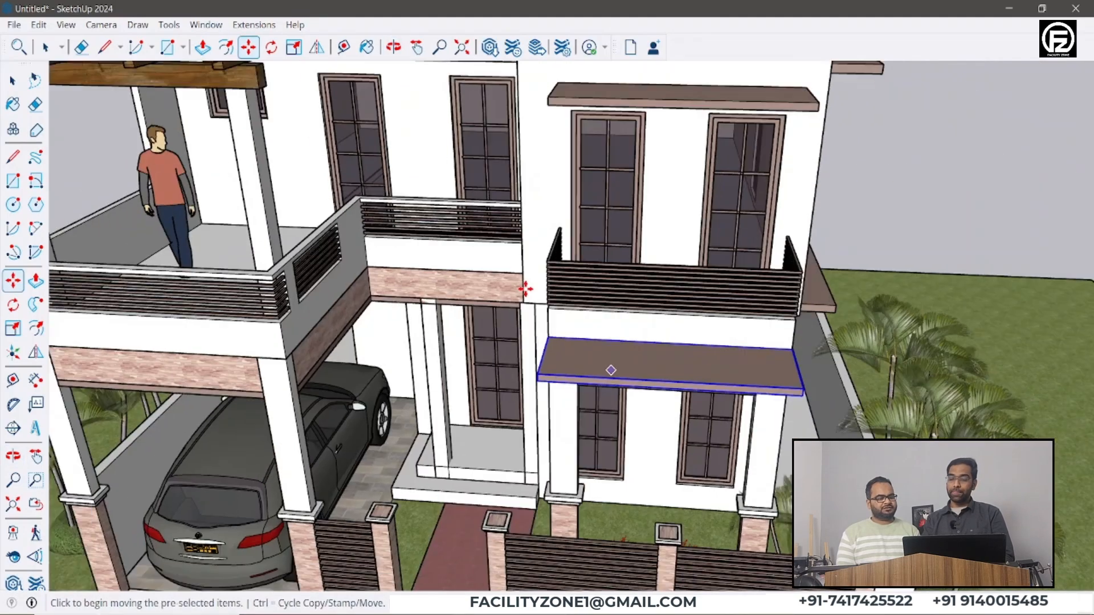
middle_click_drag(676, 255, 614, 275)
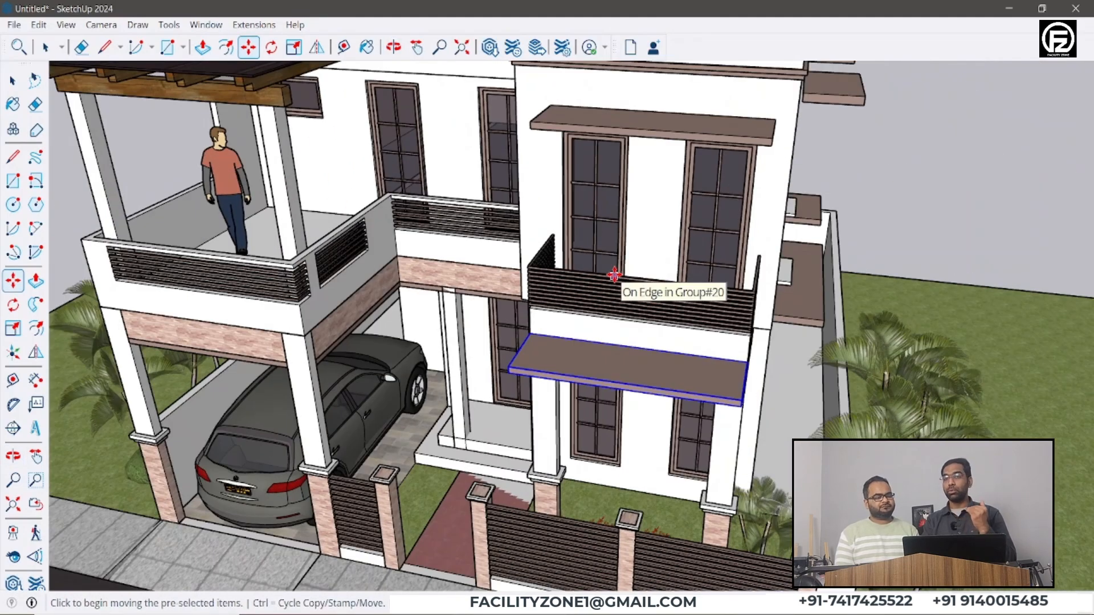
middle_click_drag(804, 300, 573, 342)
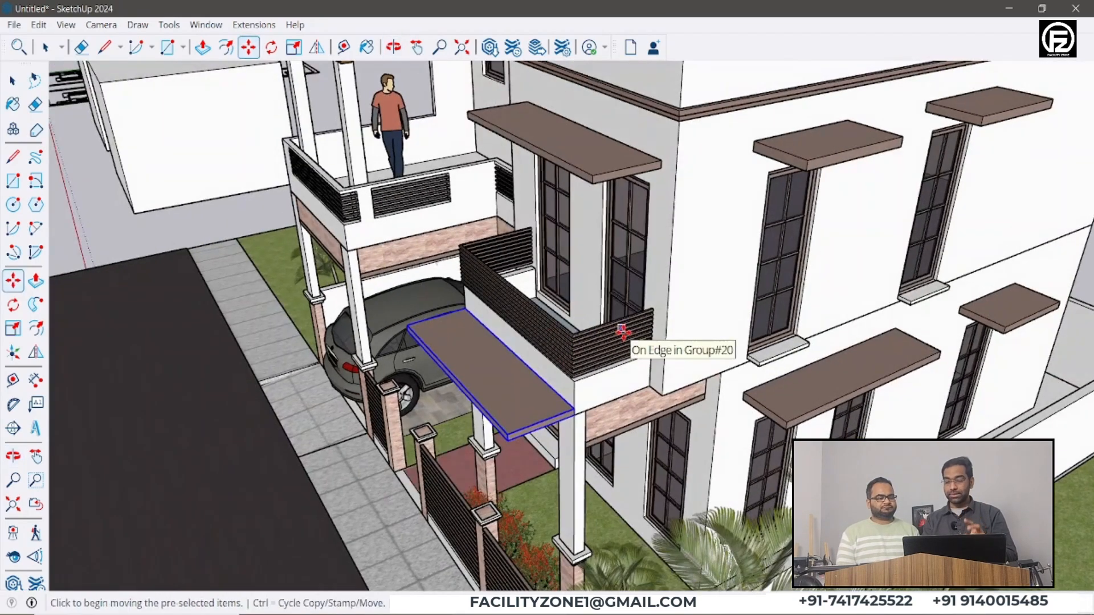
key("space")
key("Delete")
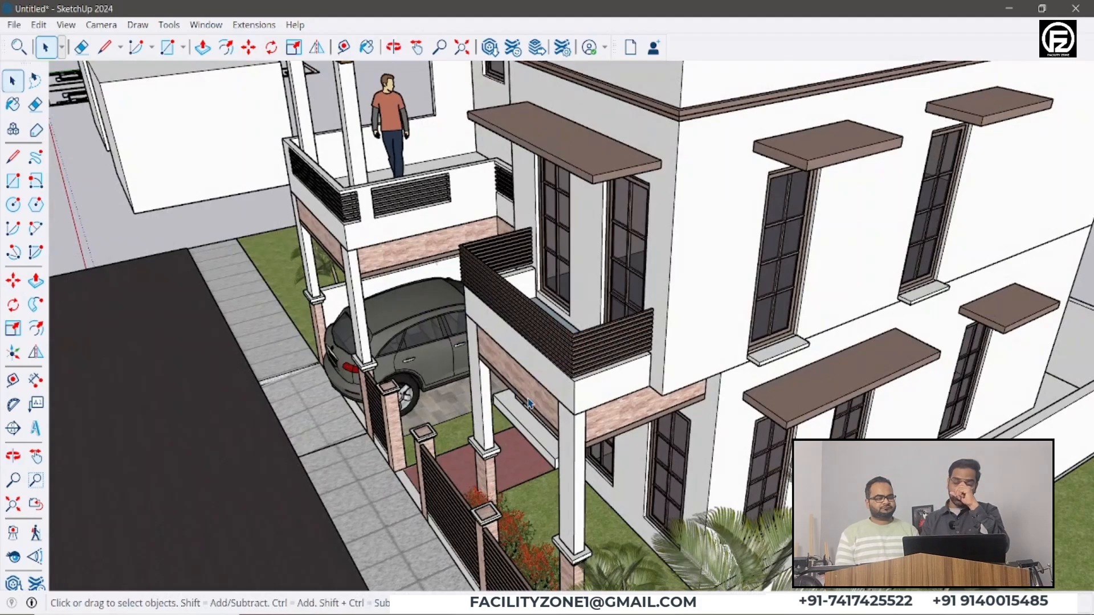
Select the white cube nearest the house's lawn and copy it
scroll(530, 403, "down", 8)
middle_click_drag(530, 404, 593, 416)
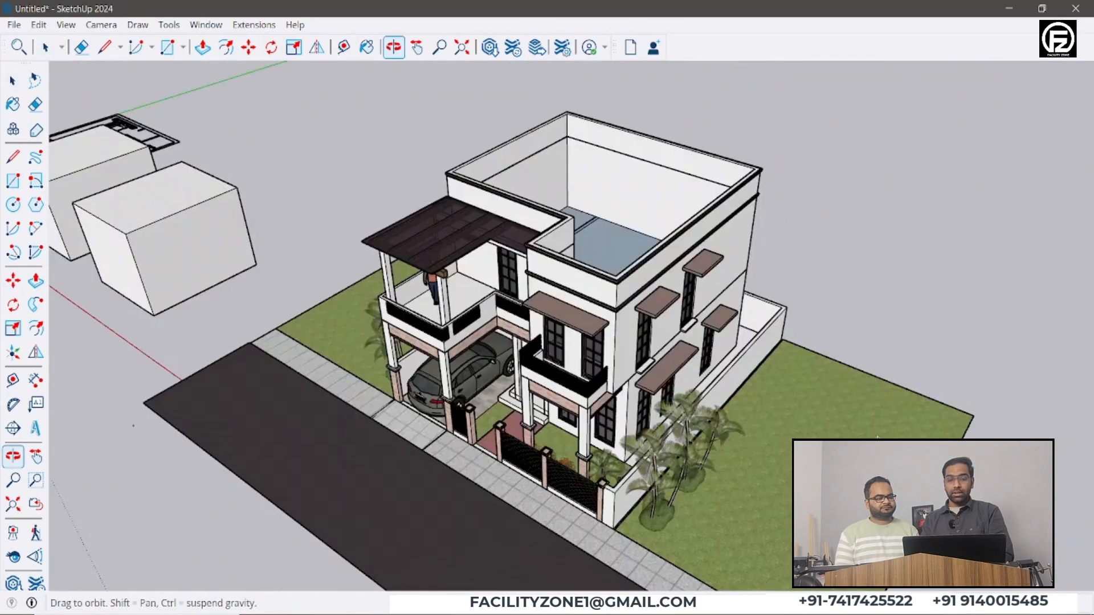
middle_click_drag(459, 405, 621, 353)
scroll(632, 245, "down", 5)
middle_click_drag(557, 247, 522, 250)
scroll(783, 219, "down", 2)
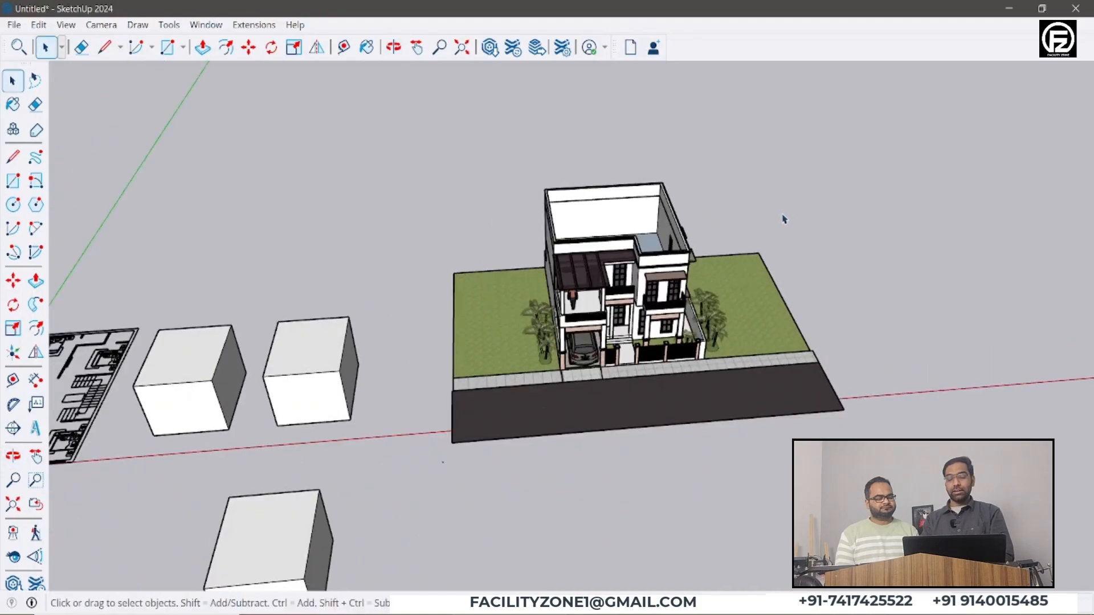
middle_click_drag(783, 220, 655, 237)
scroll(530, 253, "up", 3)
left_click_drag(358, 519, 359, 519)
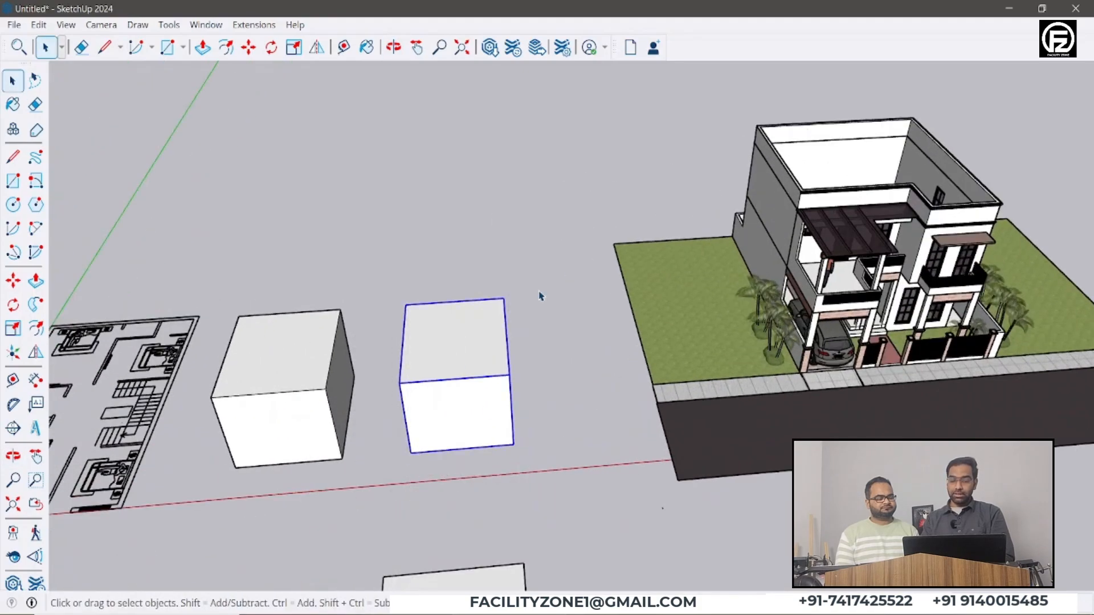
middle_click_drag(539, 295, 540, 396)
scroll(539, 395, "up", 1)
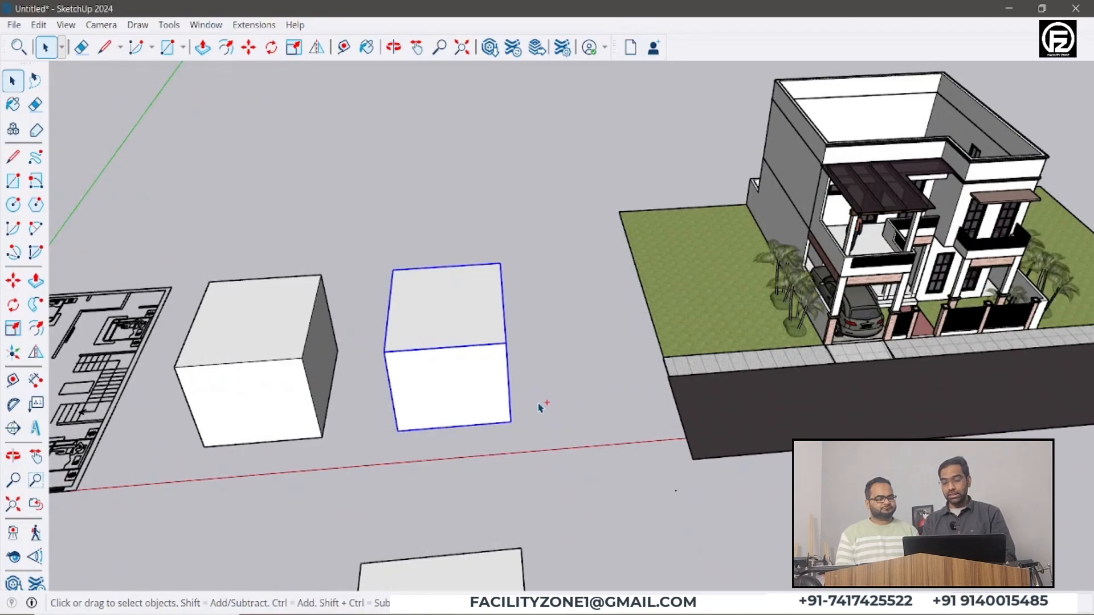
Paste a copy of the cube between the original and the house plot, and delete that copy
left_click(541, 407)
key("m")
key("ctrl+v")
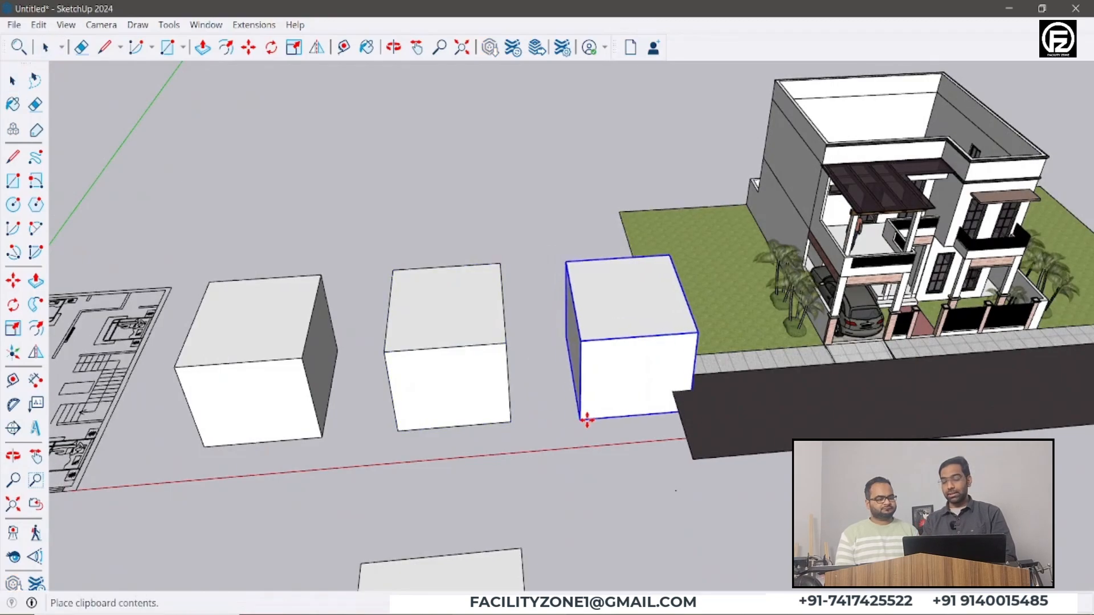
left_click(541, 425)
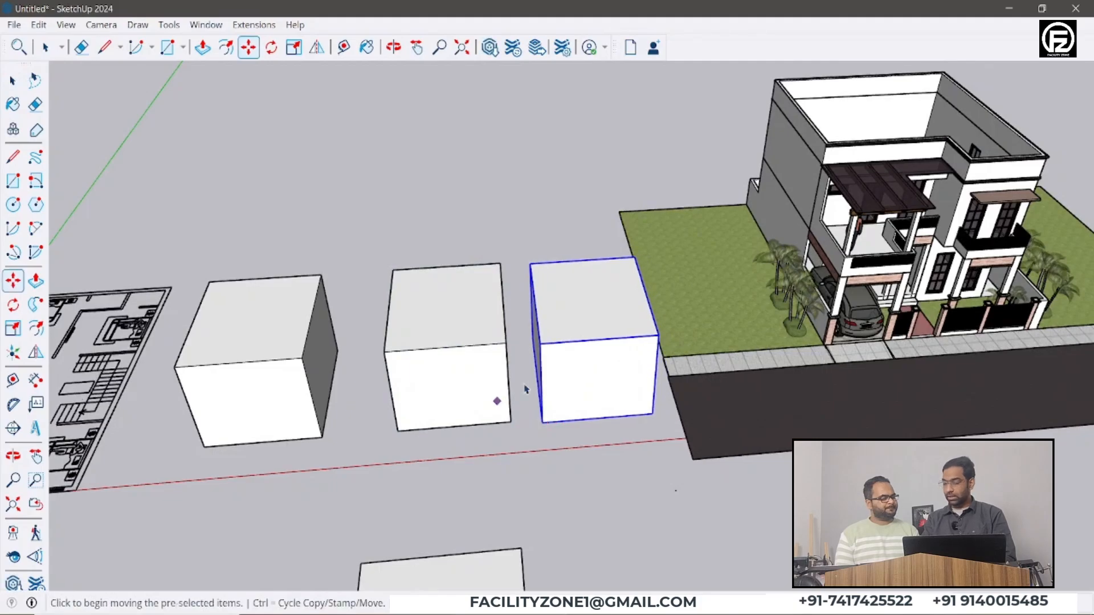
key("space")
middle_click_drag(495, 398, 569, 378)
key("Delete")
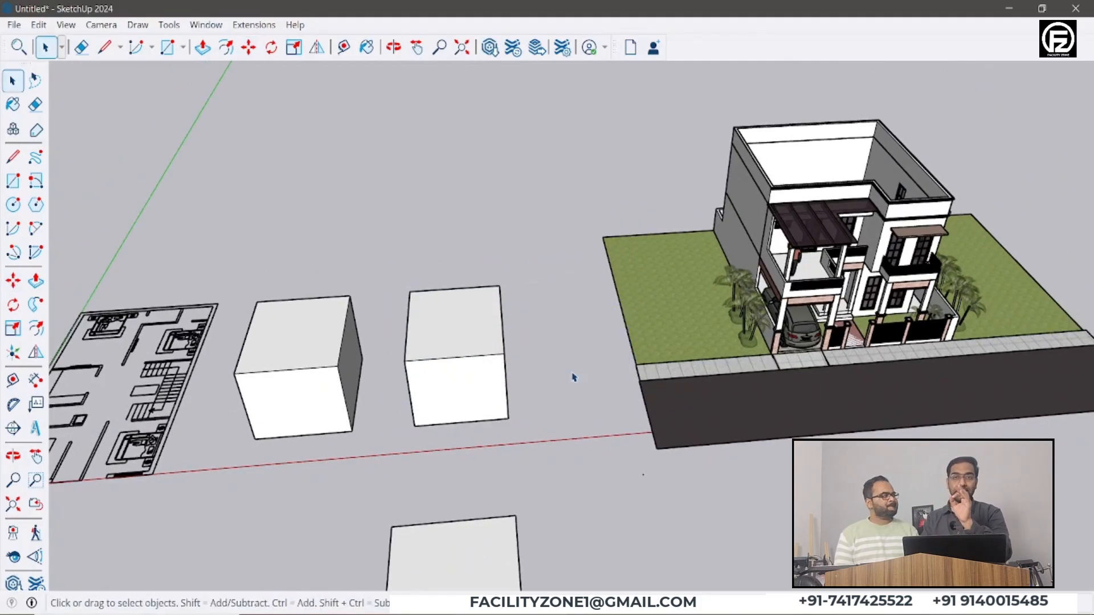
Examine the wall-side corner of the upper-floor canopy and the balcony corner below it as move reference points
scroll(574, 374, "down", 2)
scroll(865, 253, "up", 2)
scroll(865, 254, "up", 6)
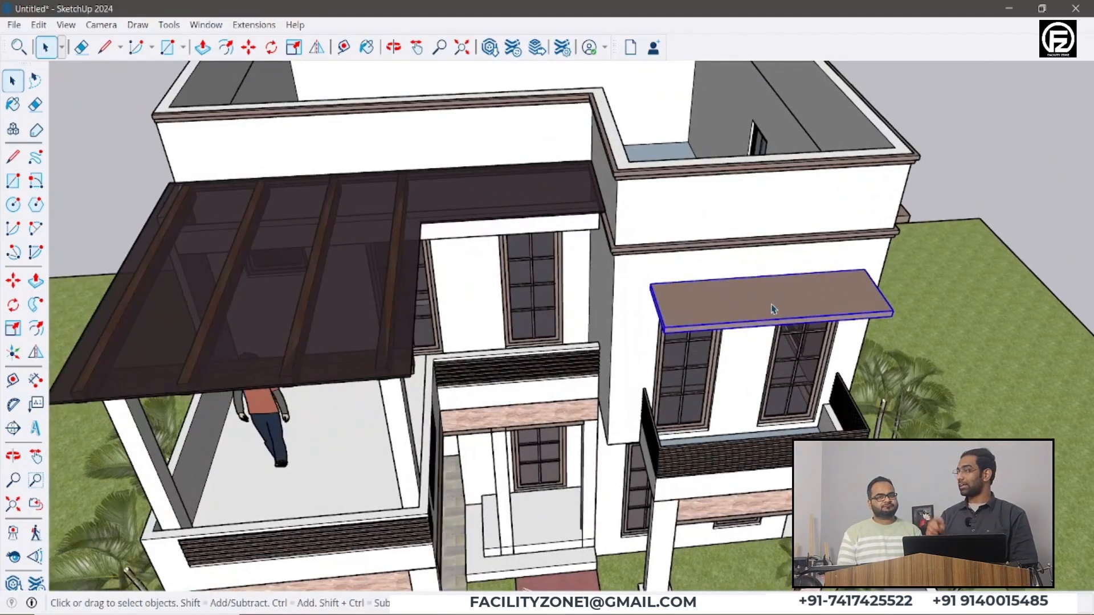
scroll(772, 308, "up", 3)
middle_click_drag(768, 306, 679, 237)
scroll(724, 267, "up", 1)
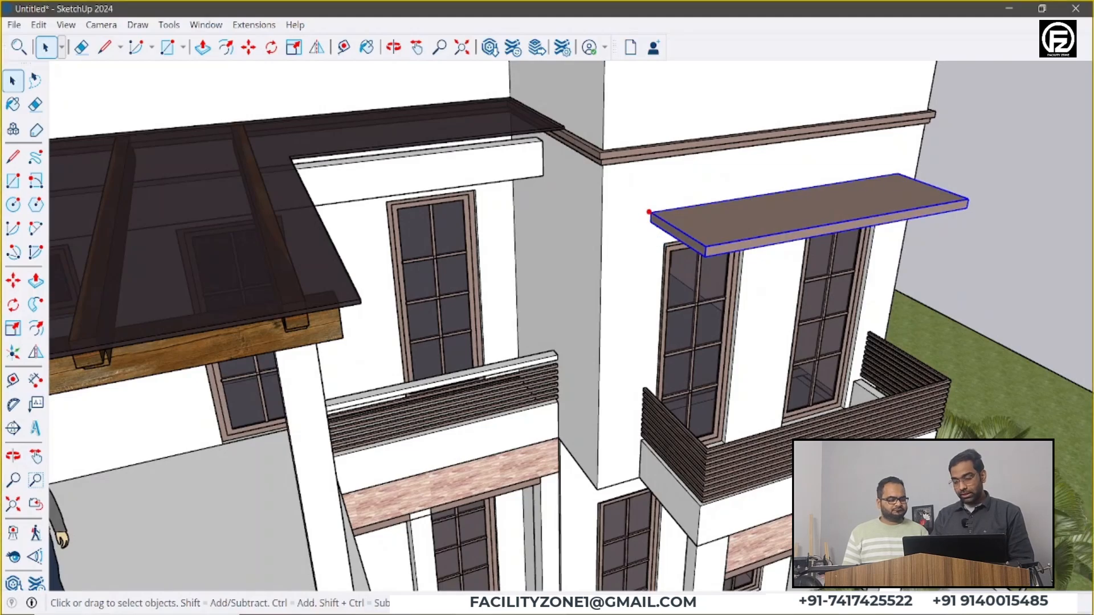
mouse_move(647, 210)
left_mouse_down()
mouse_move(561, 225)
mouse_move(541, 264)
mouse_move(604, 341)
mouse_move(699, 510)
left_mouse_up()
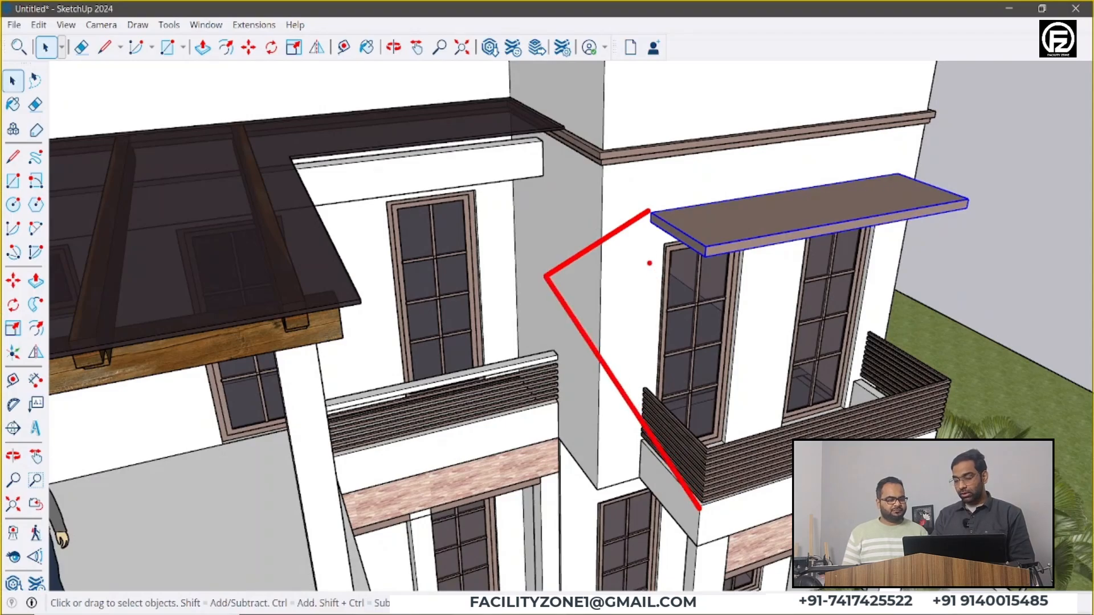
left_click_drag(665, 233, 644, 218)
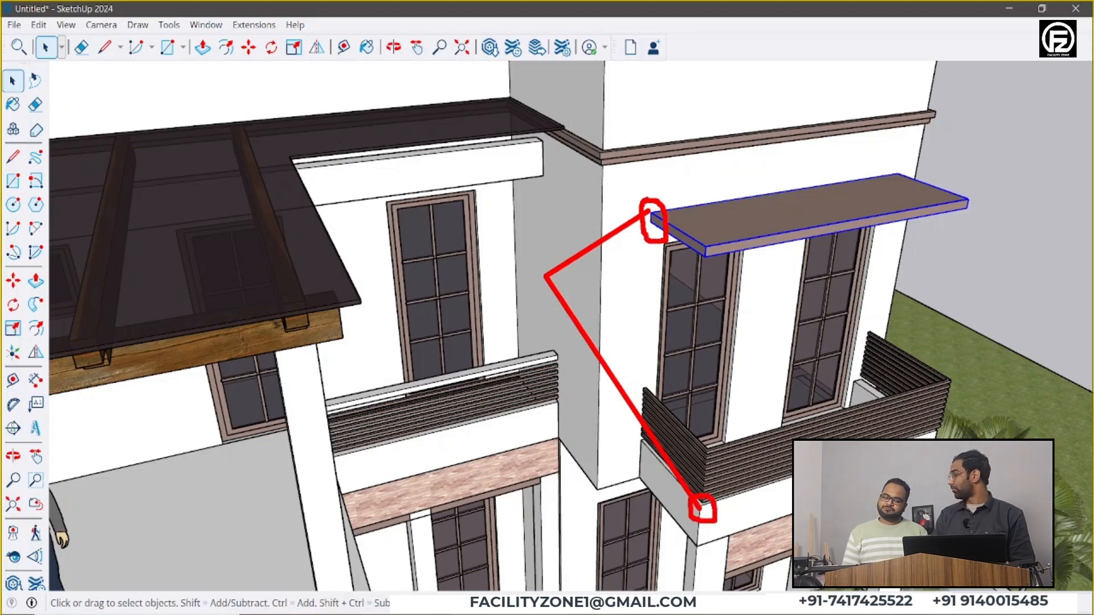
key("Escape")
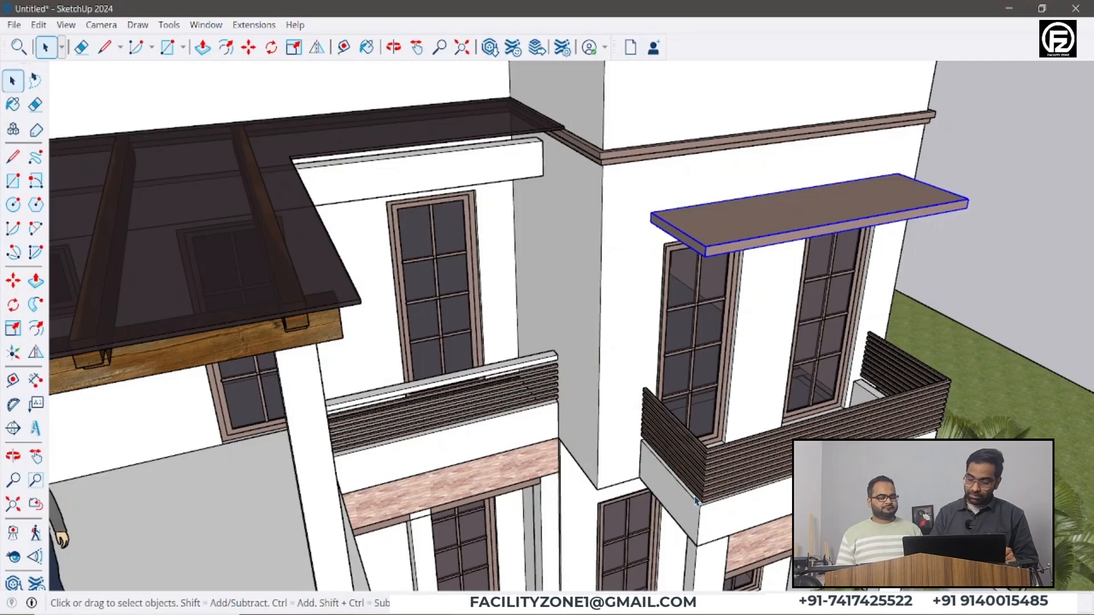
key("m")
key("Escape")
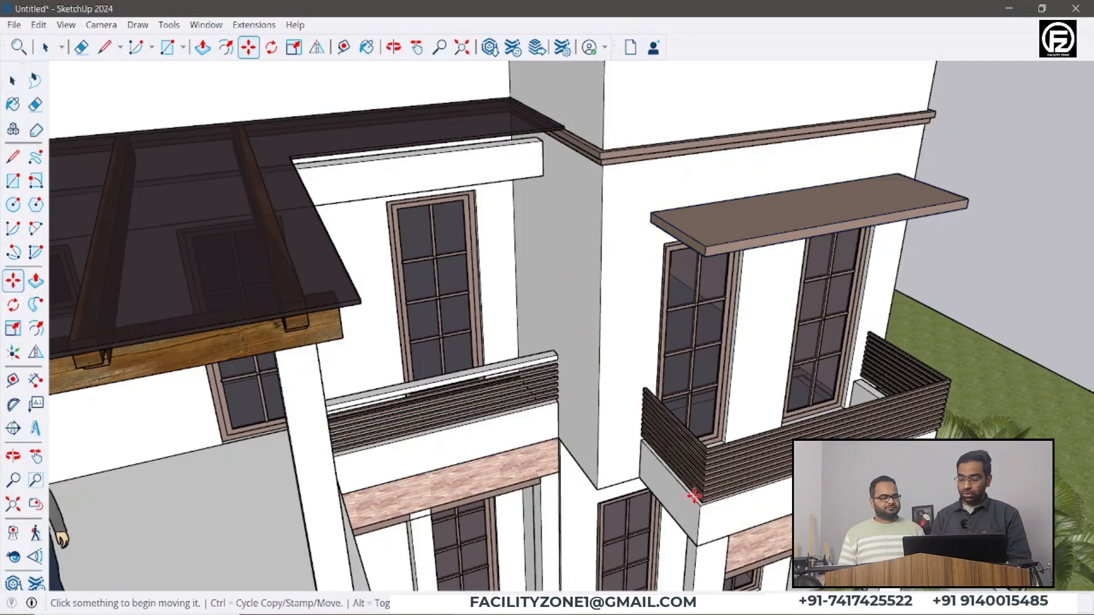
key("space")
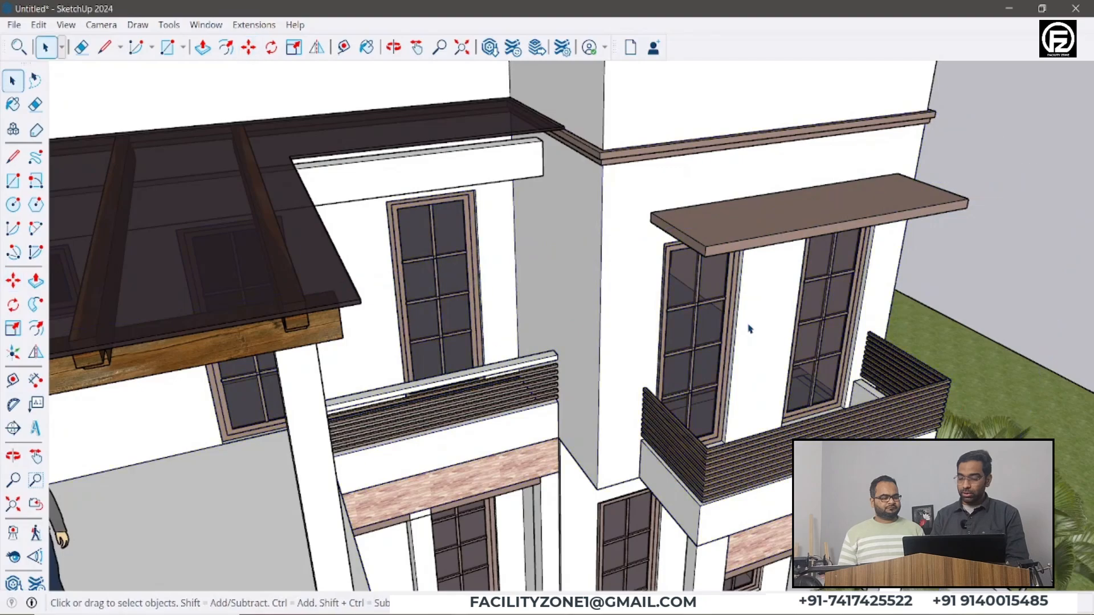
Move the upper-floor canopy by its wall-side corner onto the lower front corner of the balcony beneath it
left_click(748, 226)
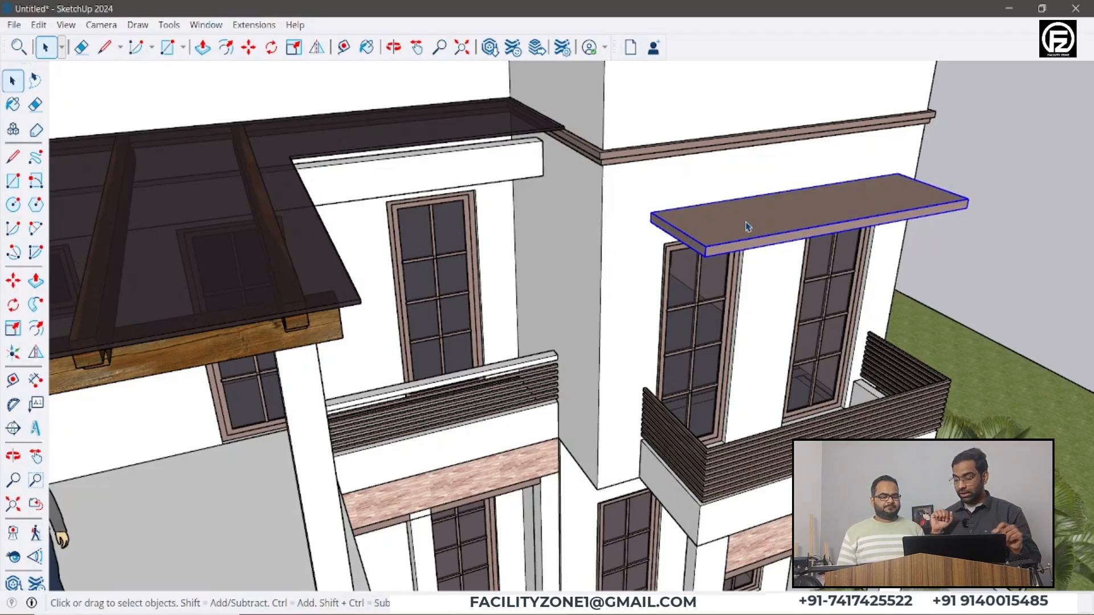
key("ctrl+2")
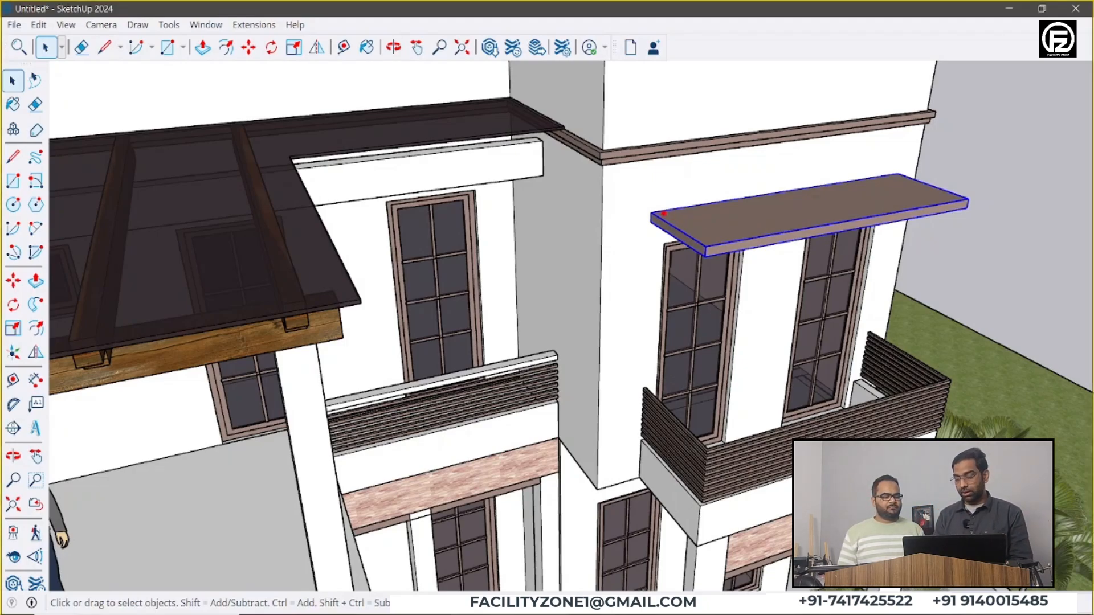
left_click_drag(655, 211, 576, 210, "shift")
key("Escape")
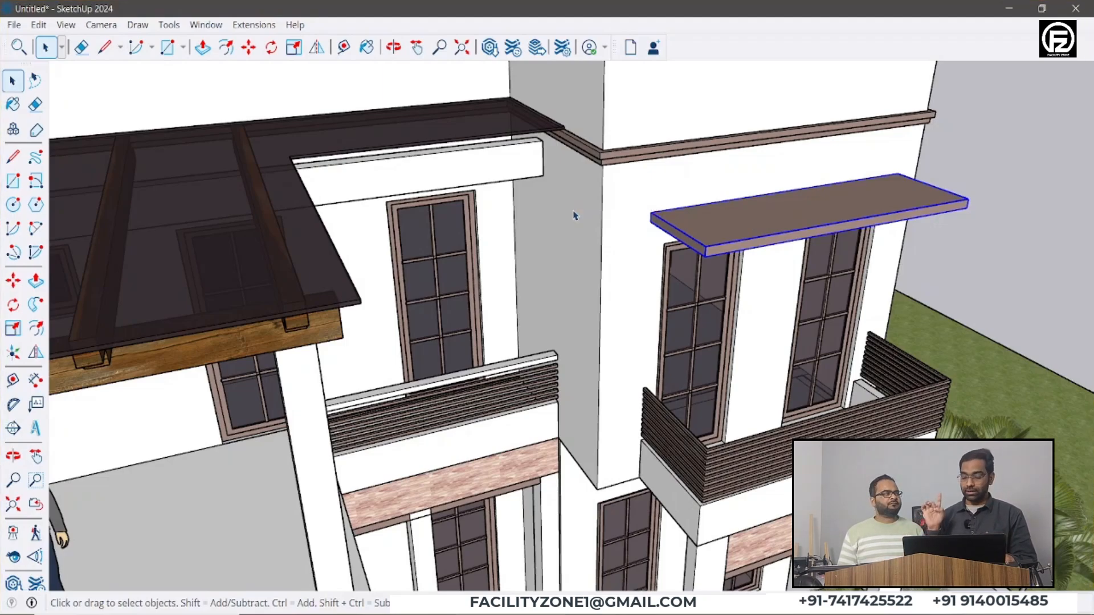
key("m")
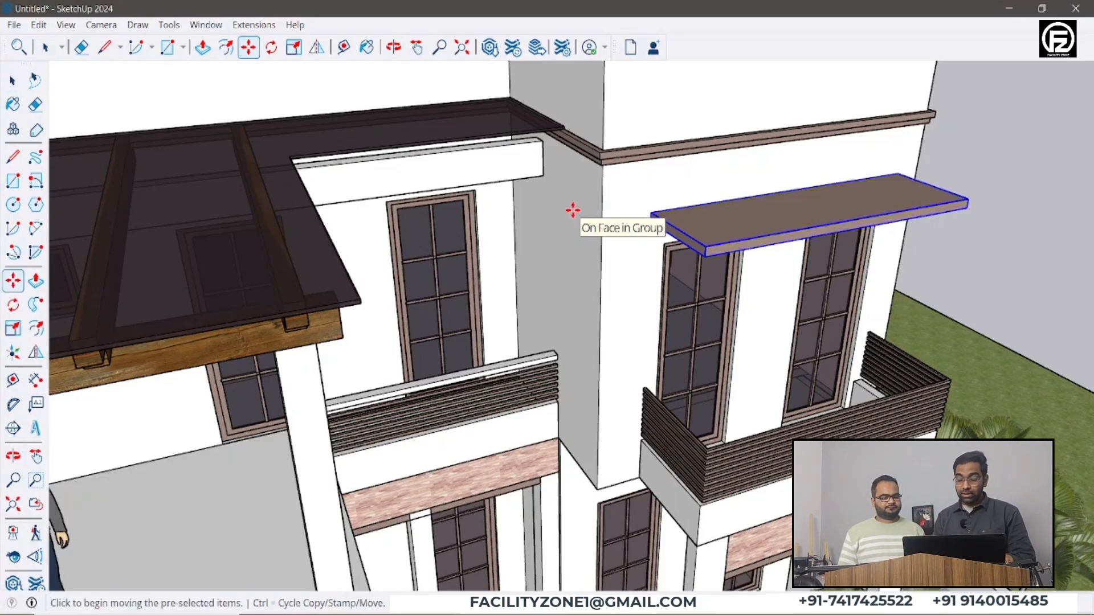
left_click(646, 210)
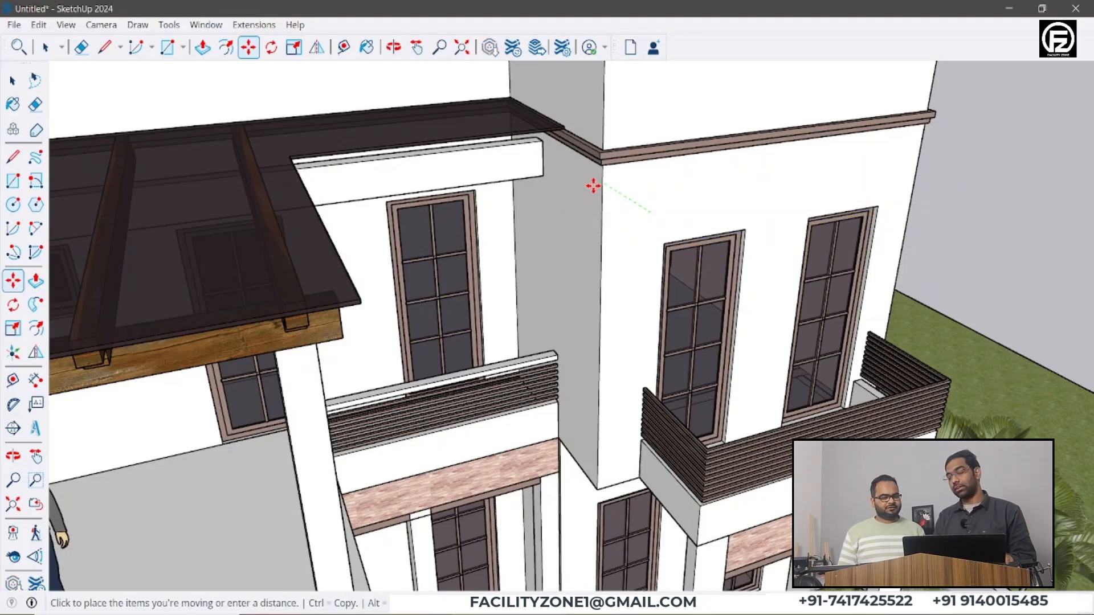
scroll(599, 285, "down", 8)
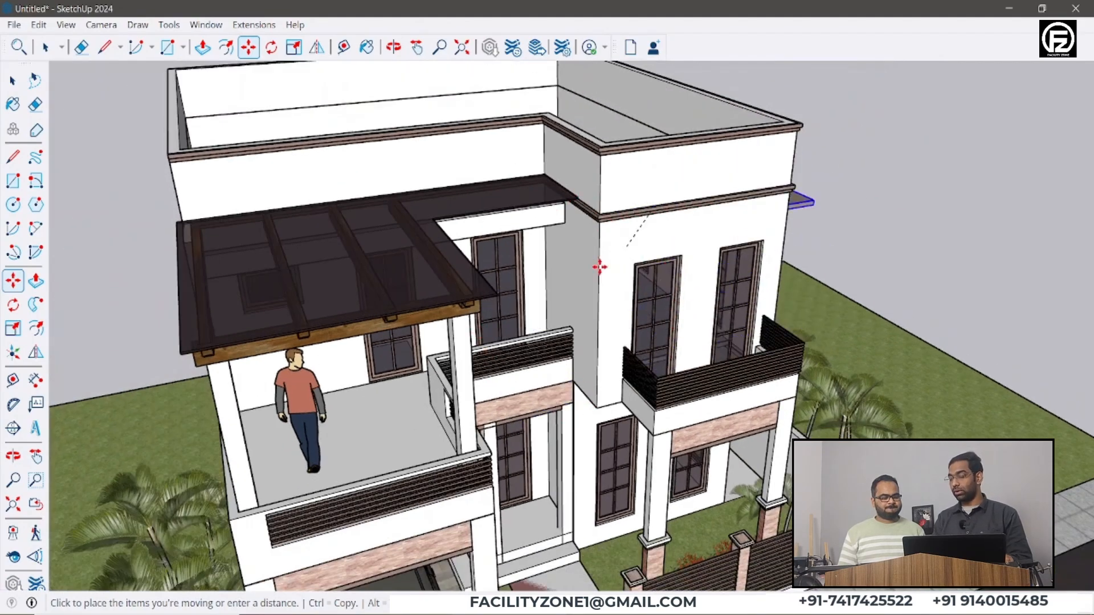
scroll(650, 242, "up", 3)
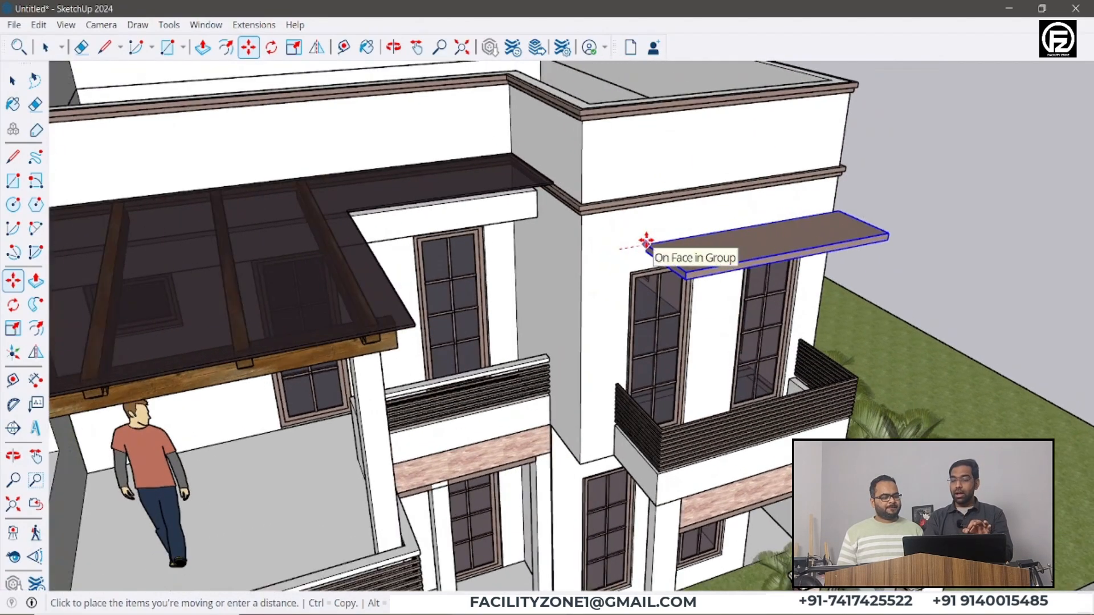
scroll(730, 487, "up", 2)
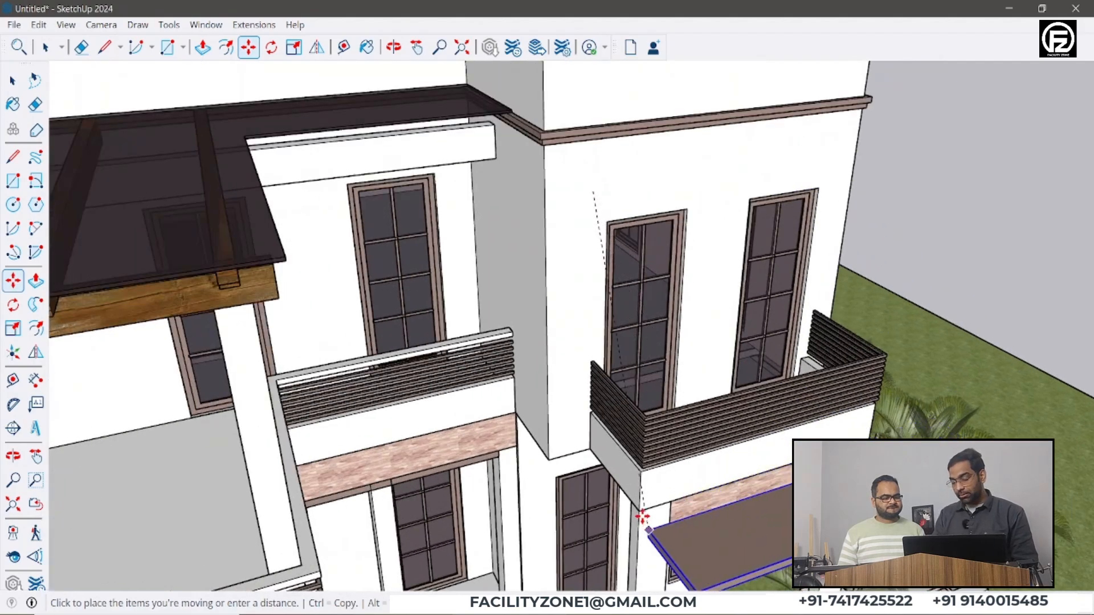
left_click(640, 511)
Inspect the moved canopy below the balcony, and undo the move
scroll(644, 485, "down", 3)
middle_click_drag(713, 437, 762, 429)
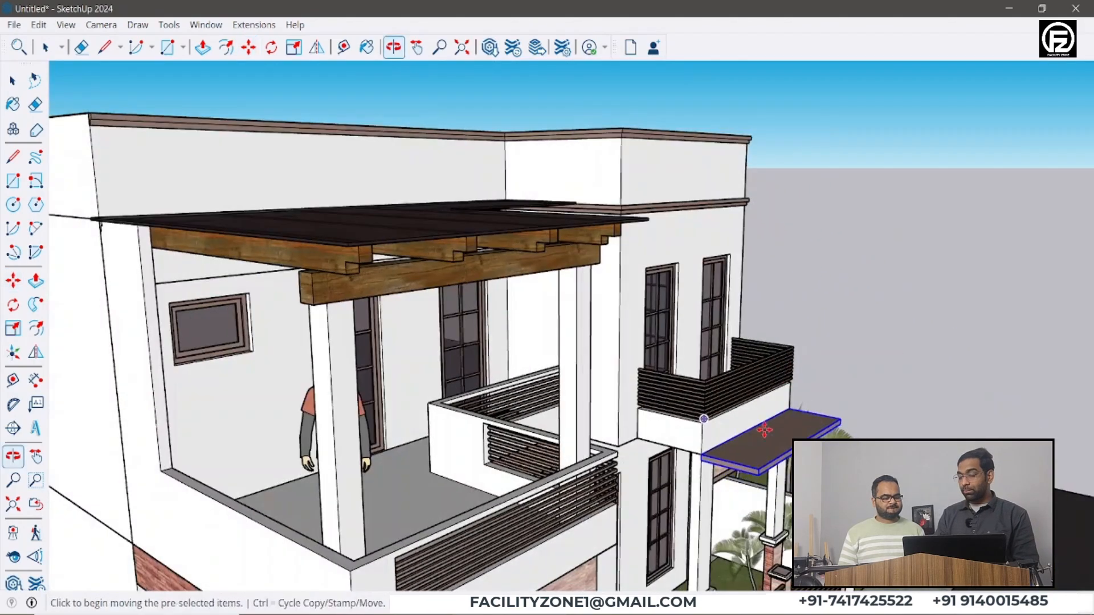
scroll(744, 453, "up", 2)
scroll(744, 452, "up", 2)
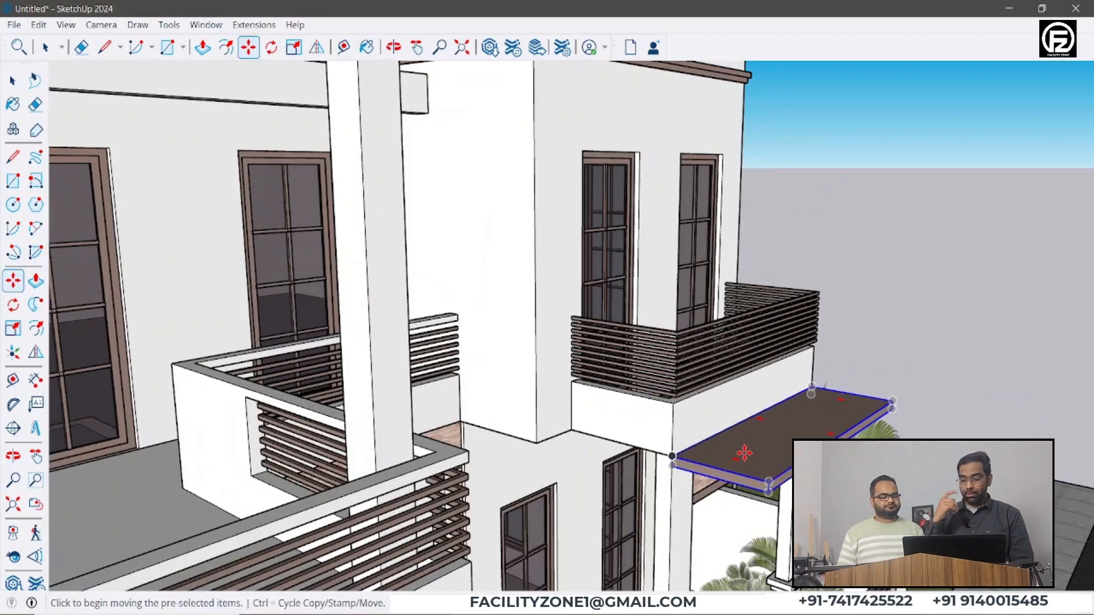
mouse_move(744, 453)
middle_mouse_down()
mouse_move(613, 482)
mouse_move(575, 501)
middle_mouse_up()
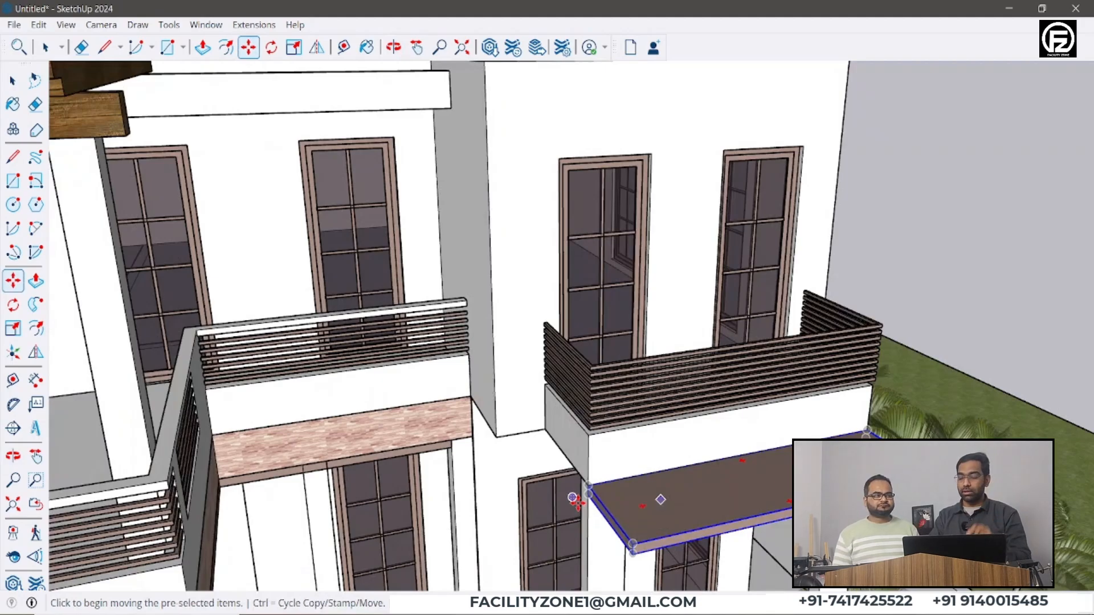
key("space")
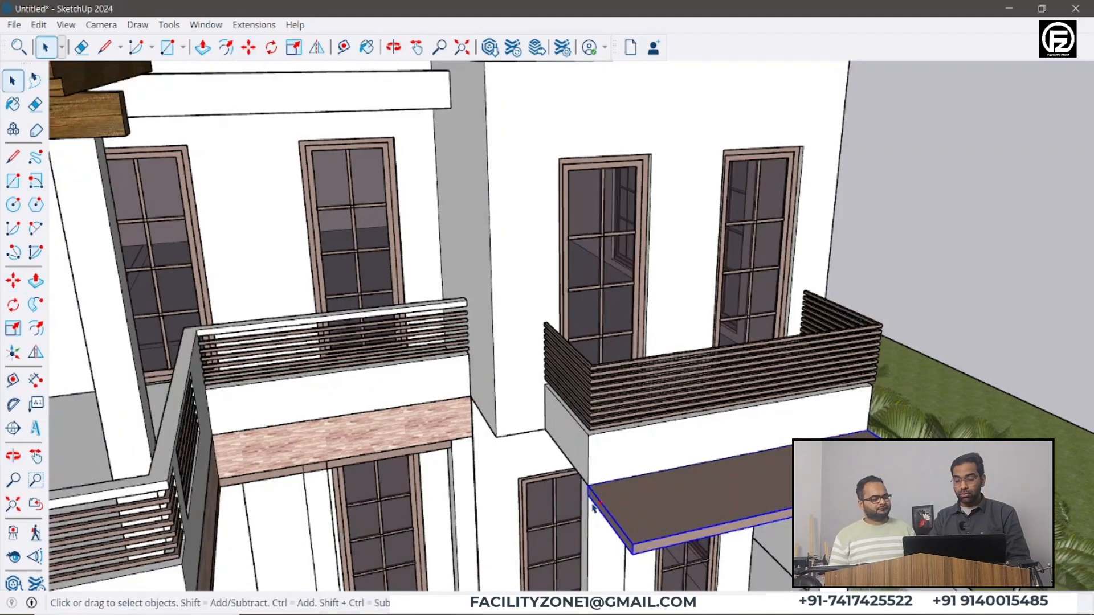
key("ctrl+z")
scroll(593, 508, "down", 4)
middle_click_drag(547, 347, 607, 321)
scroll(609, 321, "up", 2)
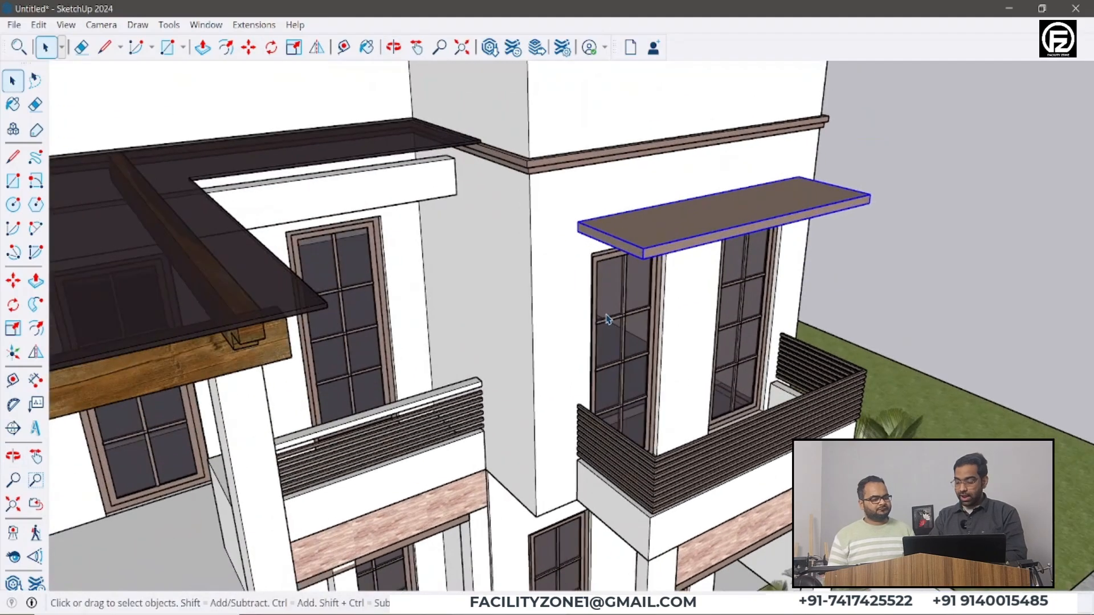
Copy the upper-floor canopy with the Move tool, from its wall-side corner to the lower front corner of the balcony
key("m")
scroll(593, 270, "up", 3)
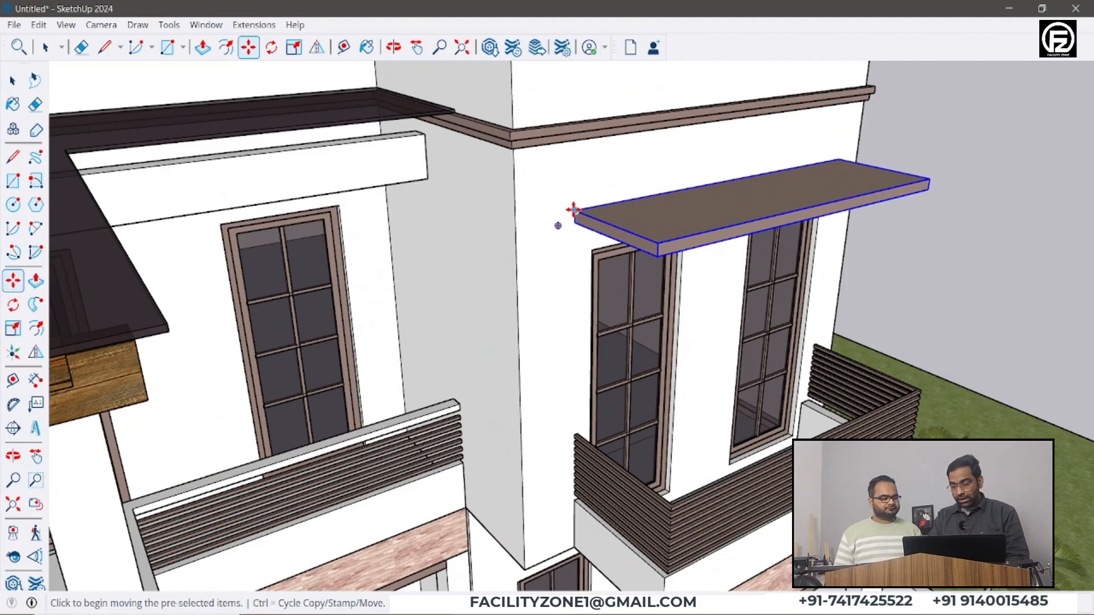
mouse_move(564, 195)
left_mouse_down()
mouse_move(594, 209)
mouse_move(559, 200)
mouse_move(567, 192)
left_mouse_up()
key("Escape")
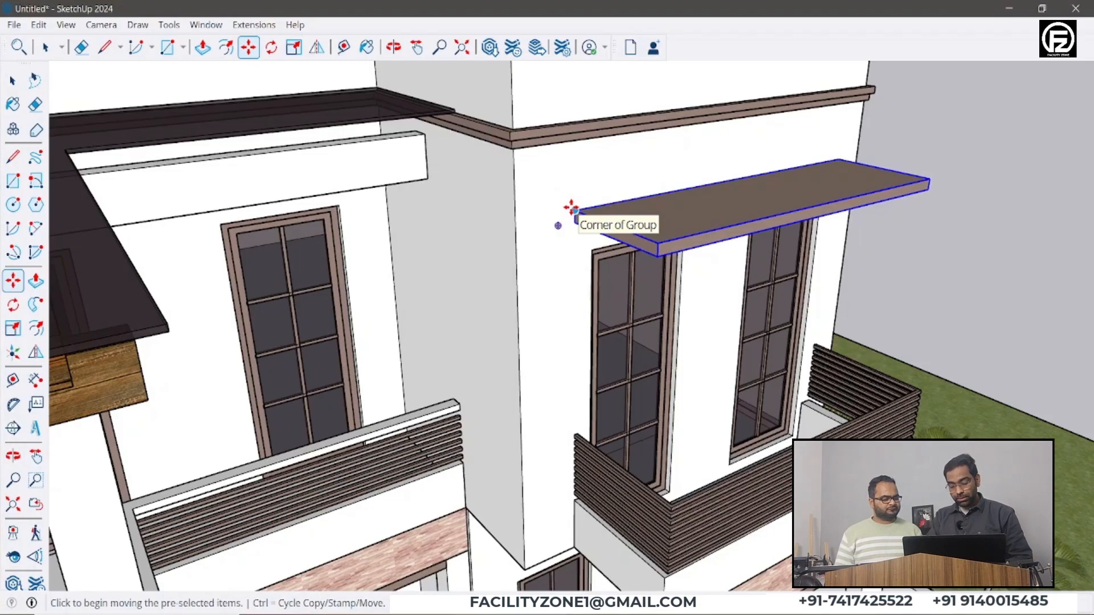
key("ctrl")
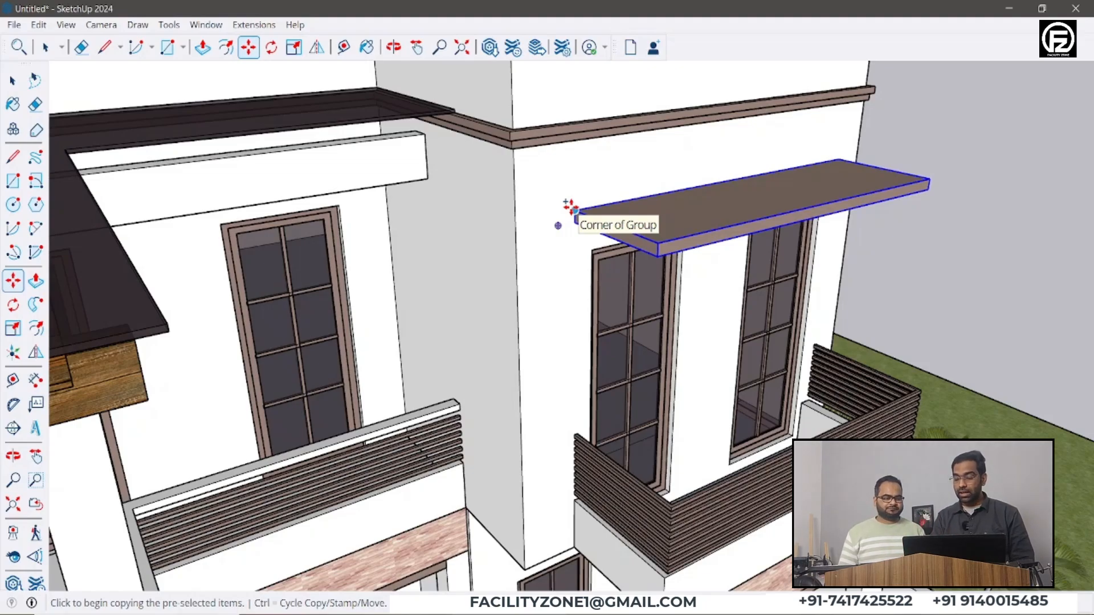
left_click(574, 210)
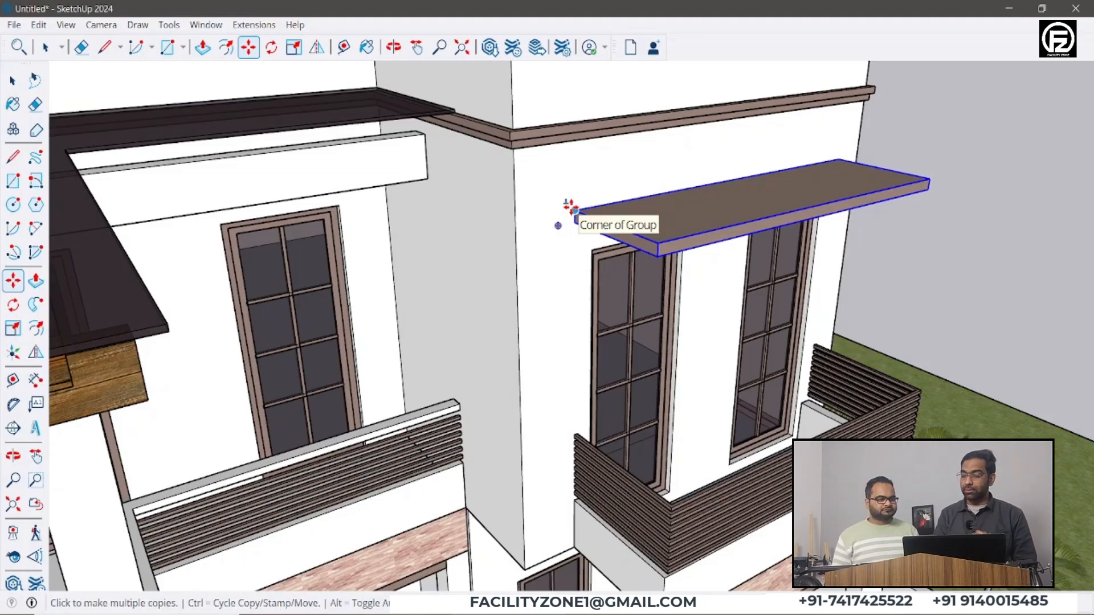
key("ctrl")
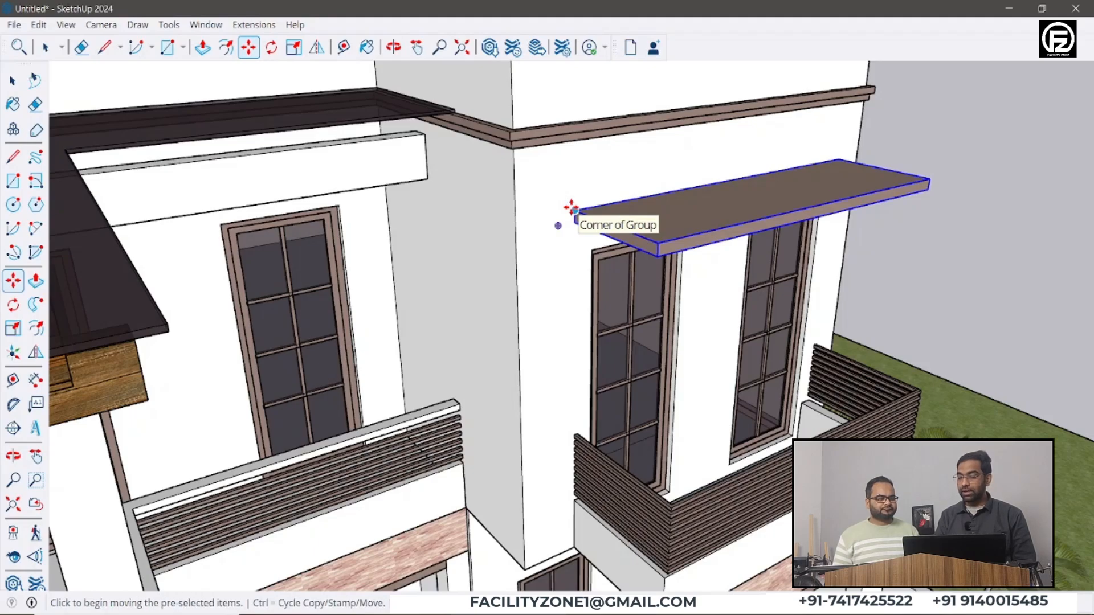
key("ctrl")
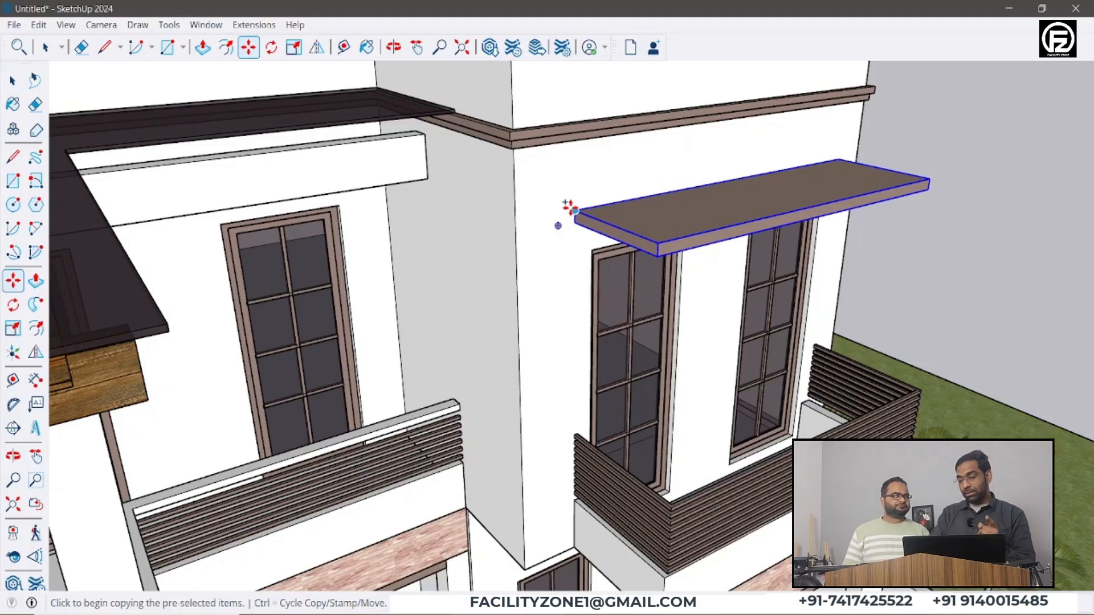
left_click(574, 210)
middle_click_drag(574, 210, 577, 209)
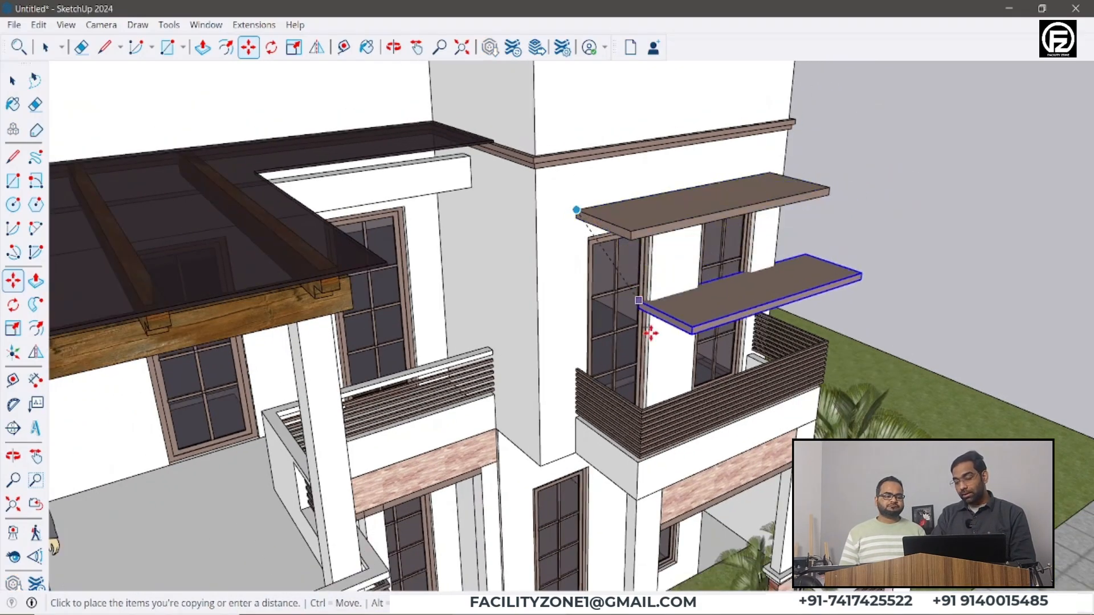
scroll(676, 480, "up", 3)
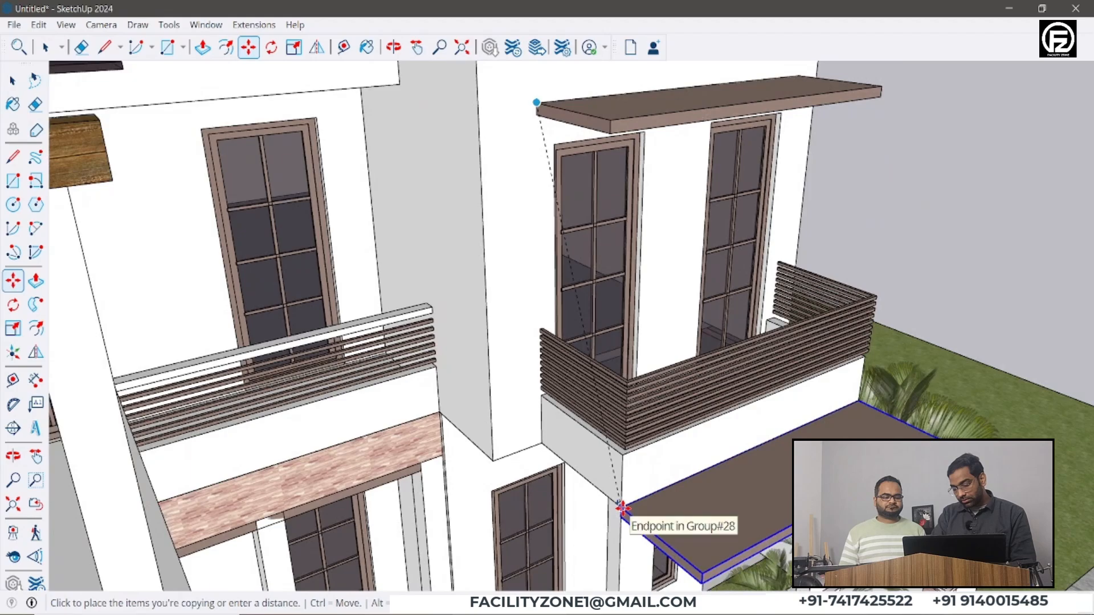
left_click(625, 499)
Deselect the canopy copy and examine its placement below the balcony from several angles
scroll(530, 306, "down", 2)
middle_click_drag(591, 339, 450, 417)
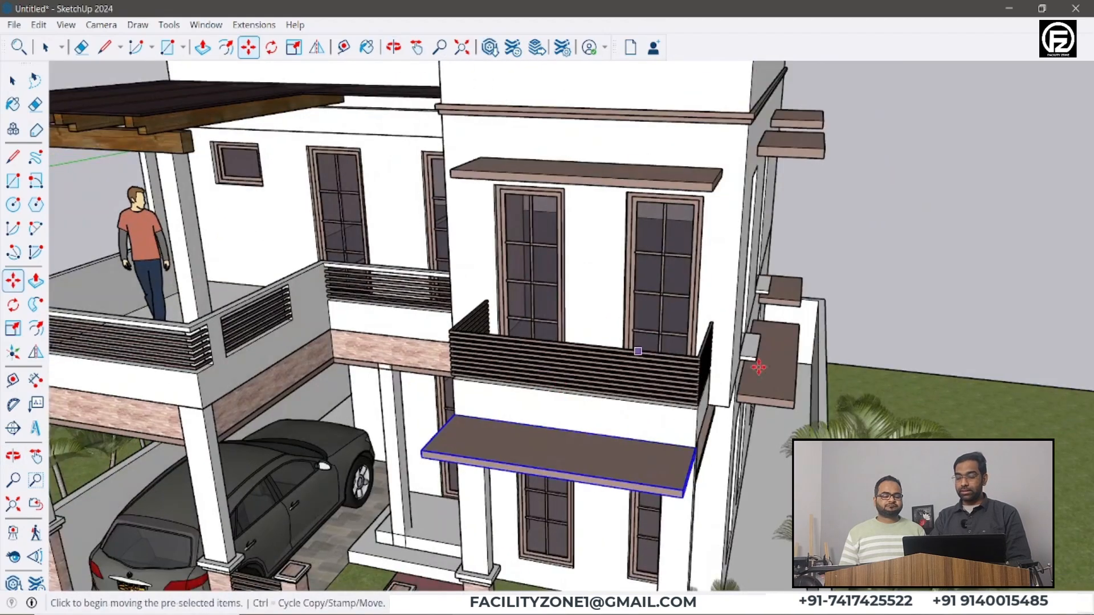
scroll(604, 365, "down", 2)
key("space")
middle_click_drag(597, 358, 797, 345)
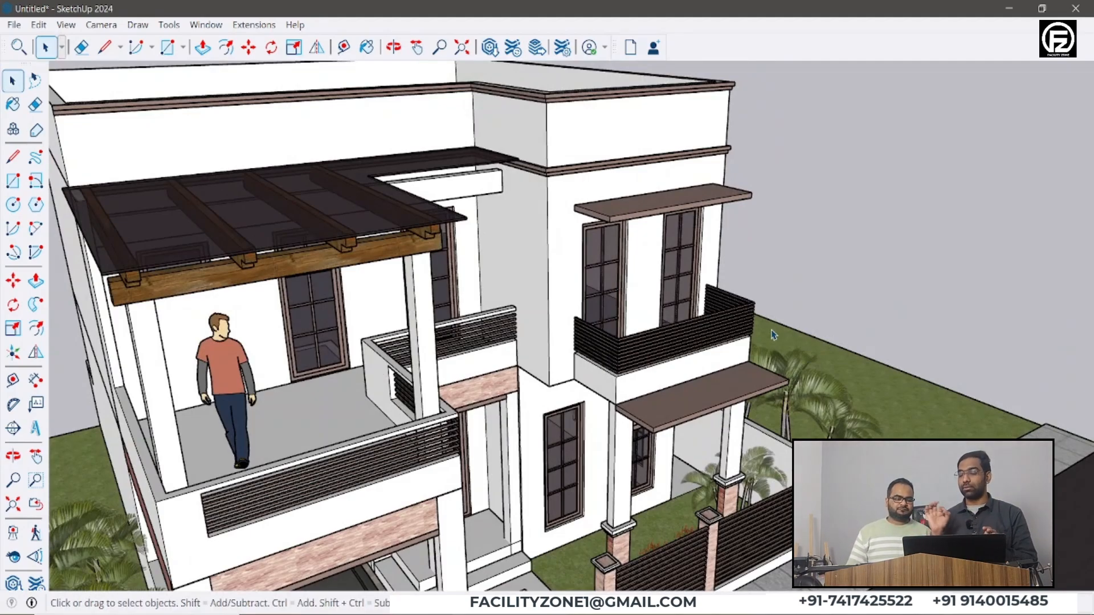
middle_click_drag(761, 354, 751, 421)
scroll(751, 422, "up", 3)
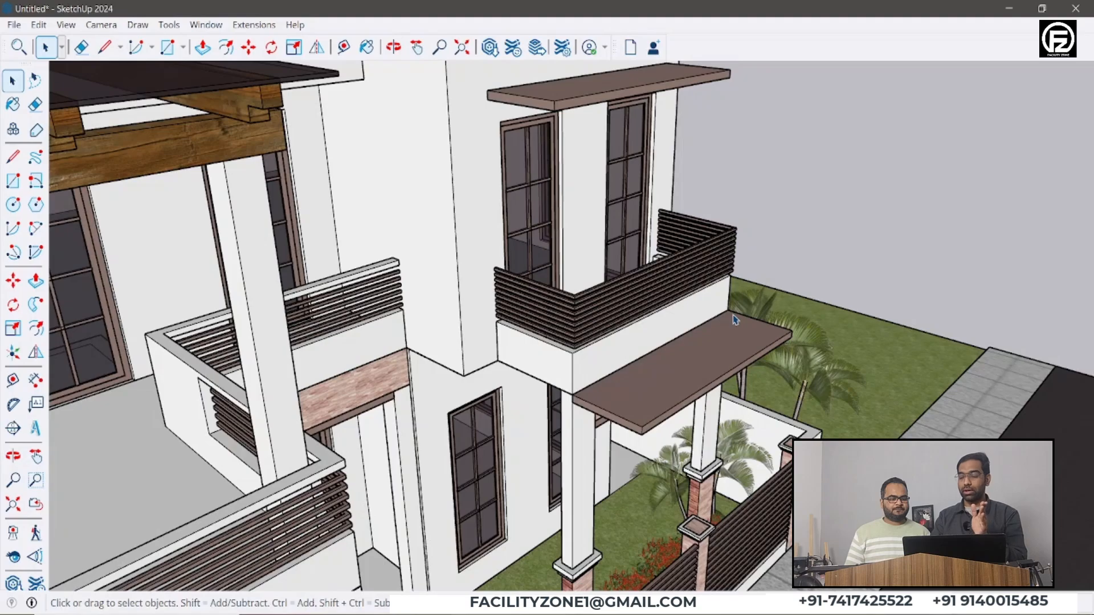
scroll(735, 246, "down", 4)
scroll(735, 246, "down", 5)
middle_click_drag(787, 244, 199, 148)
Review the Cut, Copy, Paste and Paste In Place editing commands
left_click(40, 26)
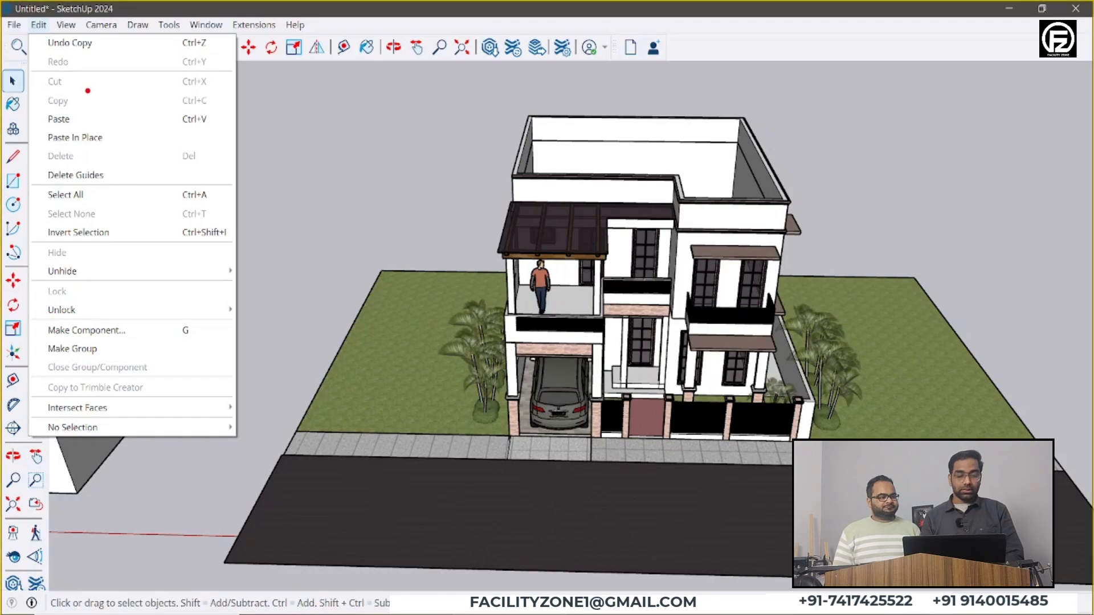
mouse_move(81, 83)
left_mouse_down()
mouse_move(108, 85)
mouse_move(86, 103)
mouse_move(130, 106)
left_mouse_up()
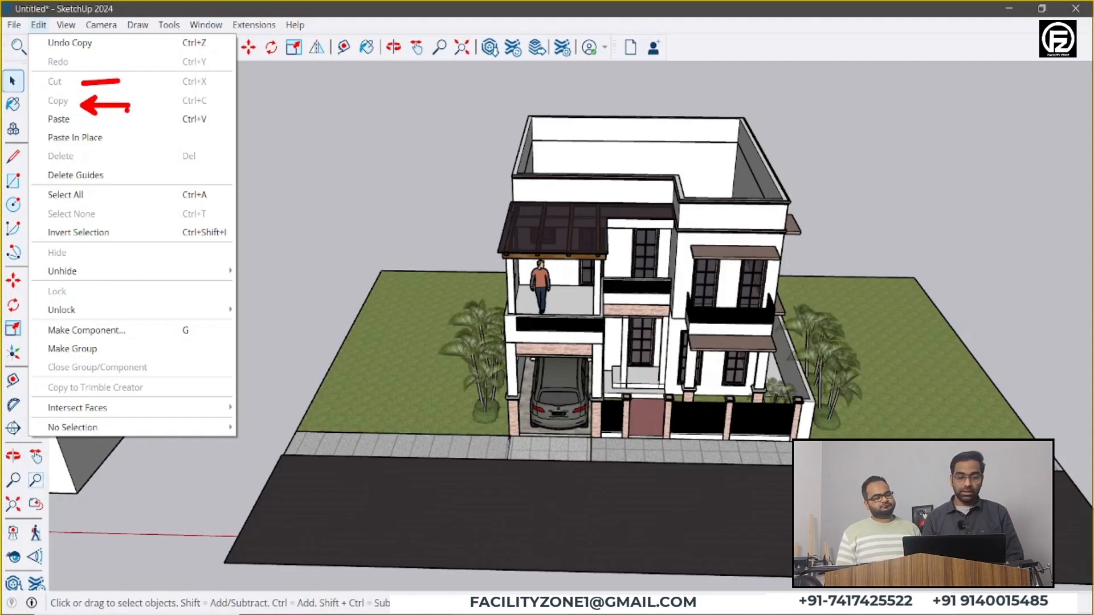
left_click_drag(84, 120, 156, 121)
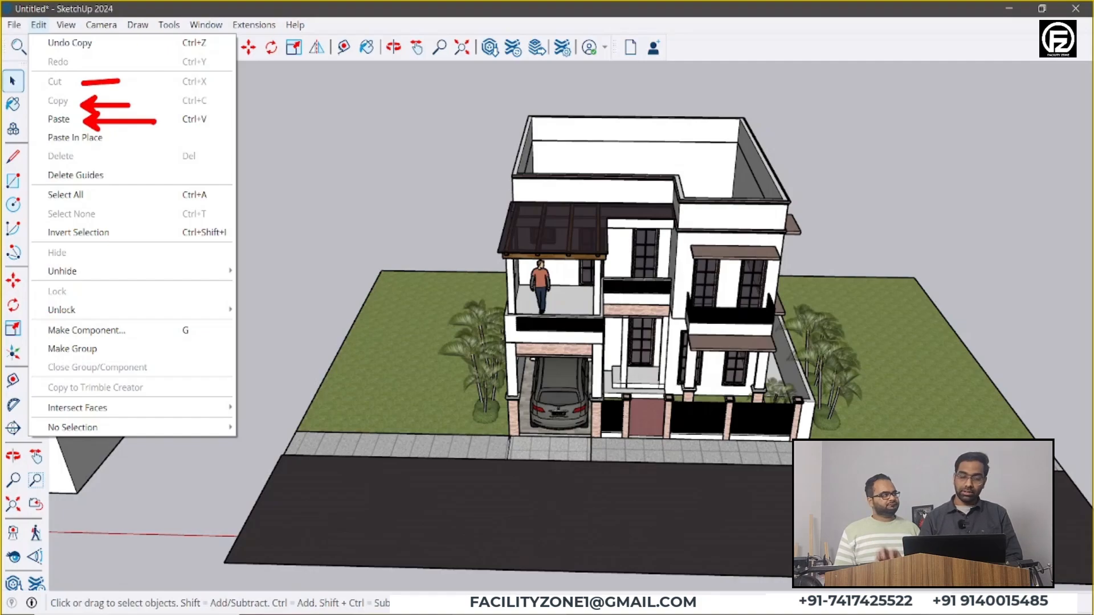
left_click_drag(111, 137, 180, 138)
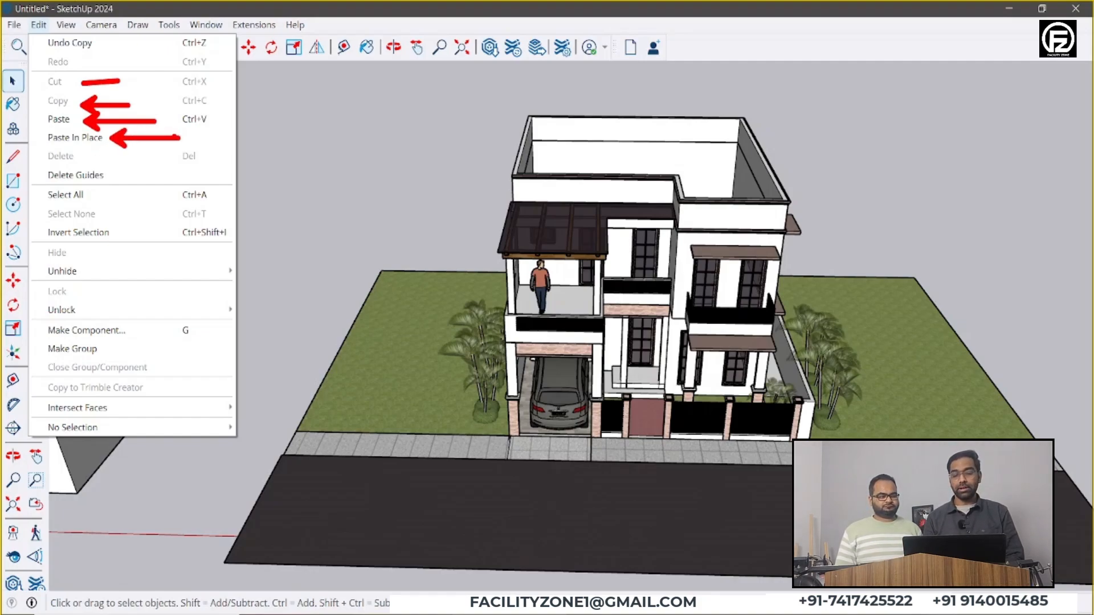
key("Escape")
Select the white cube nearest the house plot and remove it from the model
scroll(509, 200, "down", 6)
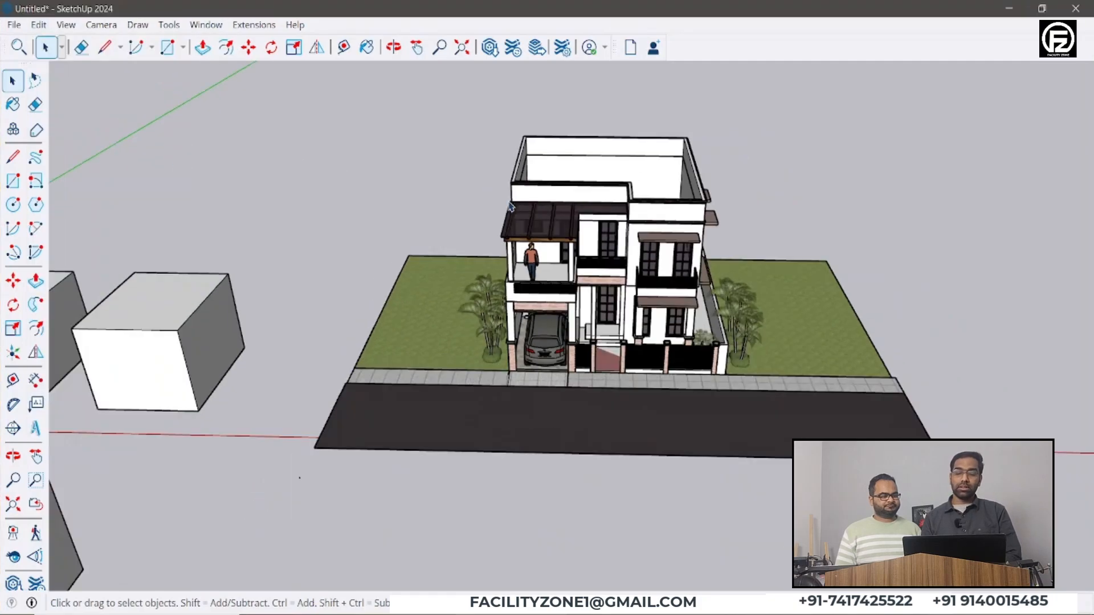
middle_click_drag(347, 260, 311, 392)
scroll(313, 343, "up", 2)
left_click(313, 341)
middle_click_drag(314, 335, 317, 346)
scroll(317, 347, "down", 2)
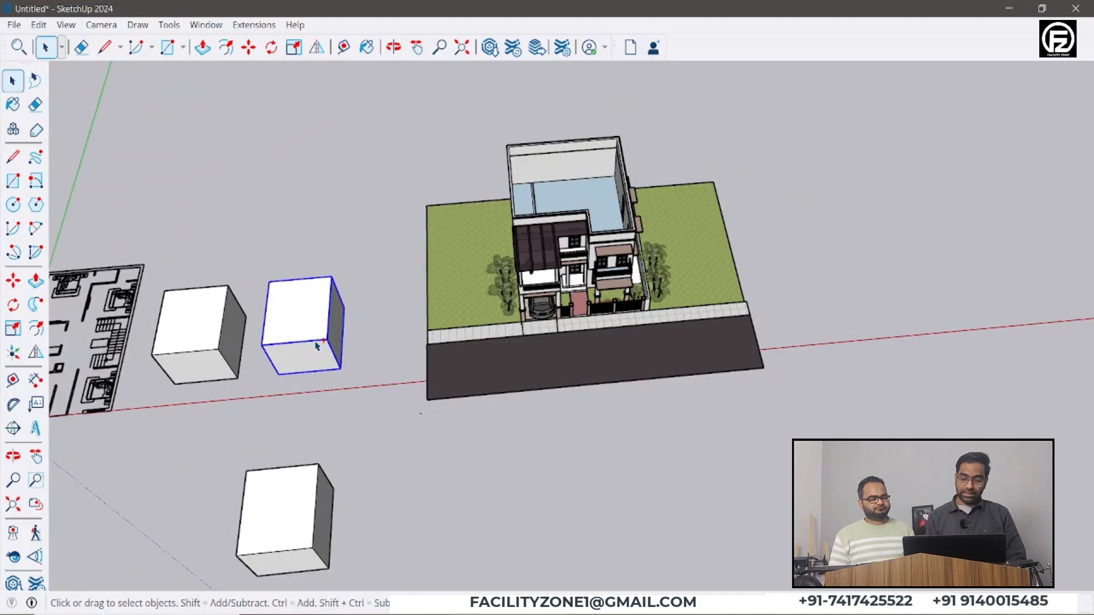
key("Delete")
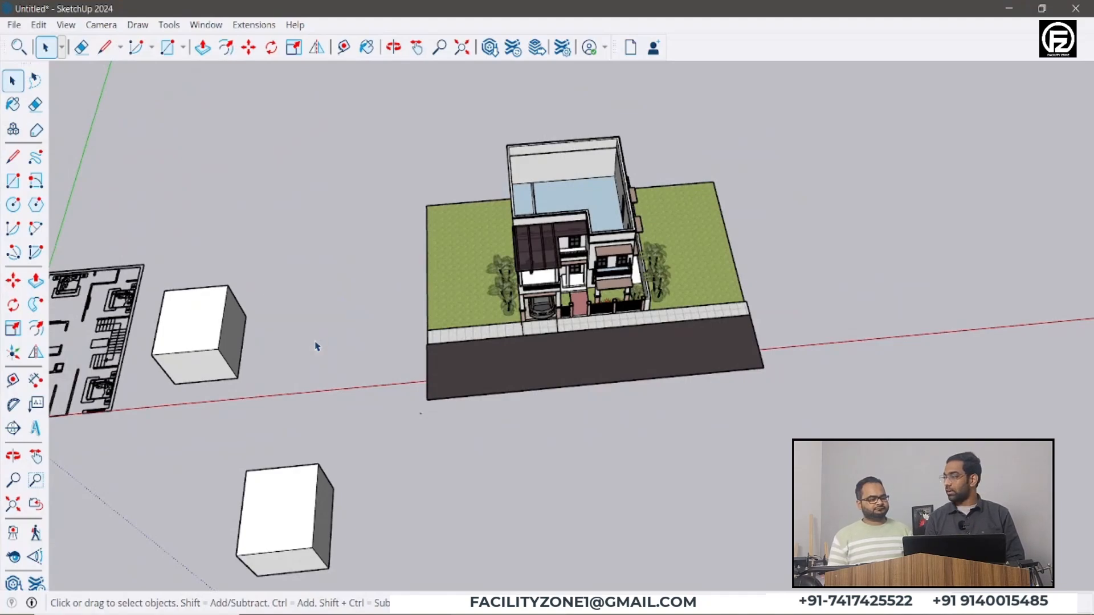
Paste the cube between the remaining cube and the house plot, and cut the pasted cube
scroll(315, 345, "down", 3)
middle_click_drag(315, 345, 331, 325)
scroll(331, 325, "up", 1)
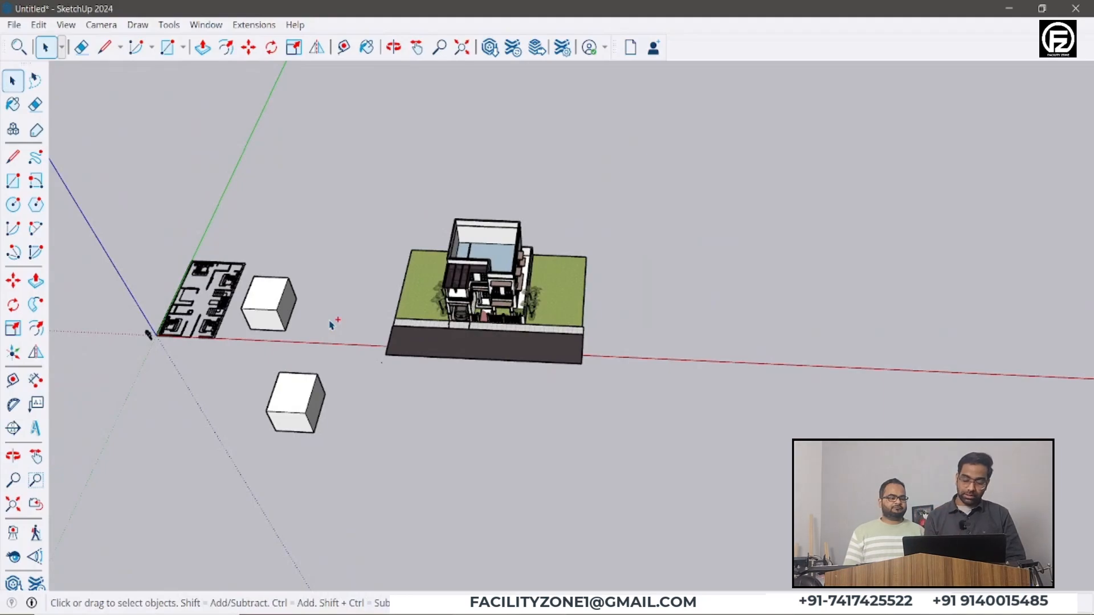
key("ctrl+v")
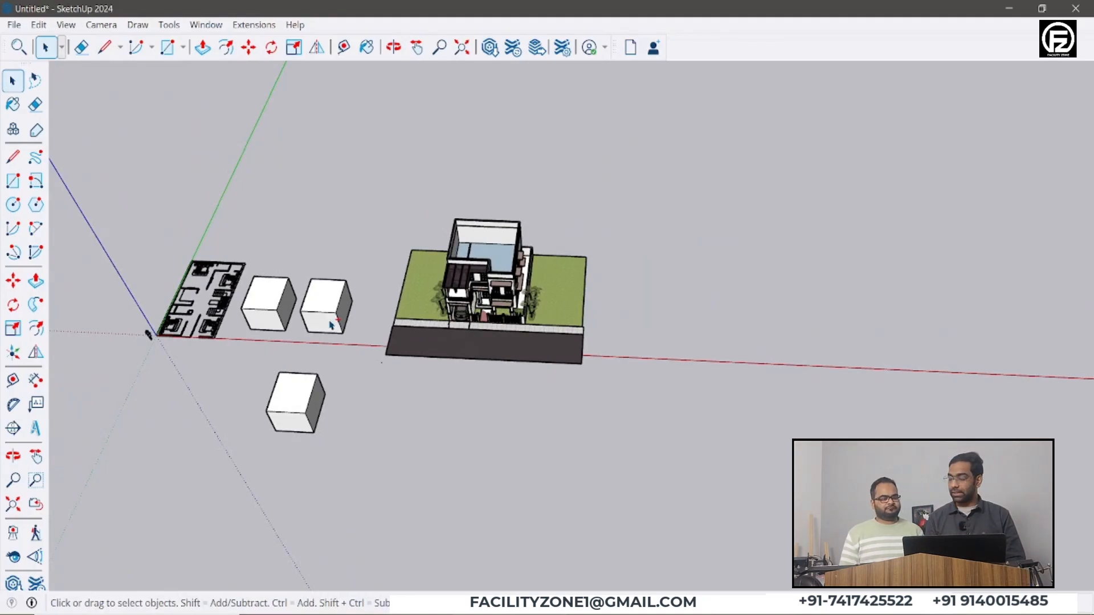
left_click(331, 324)
key("Delete")
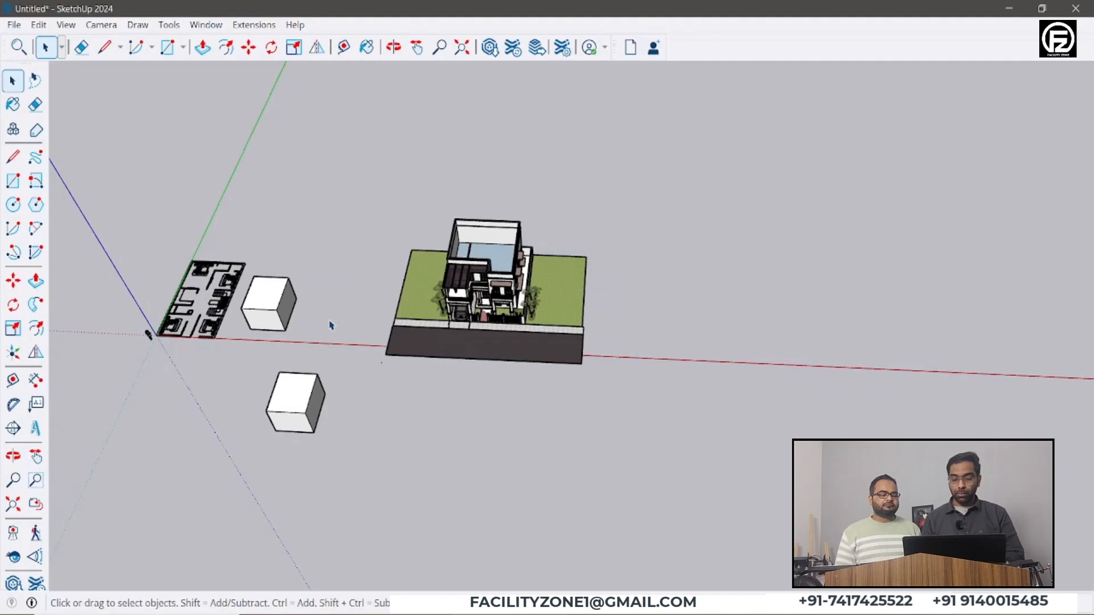
Paste the cube once more between the remaining cube and the house plot, and delete the pasted copy
left_click(37, 26)
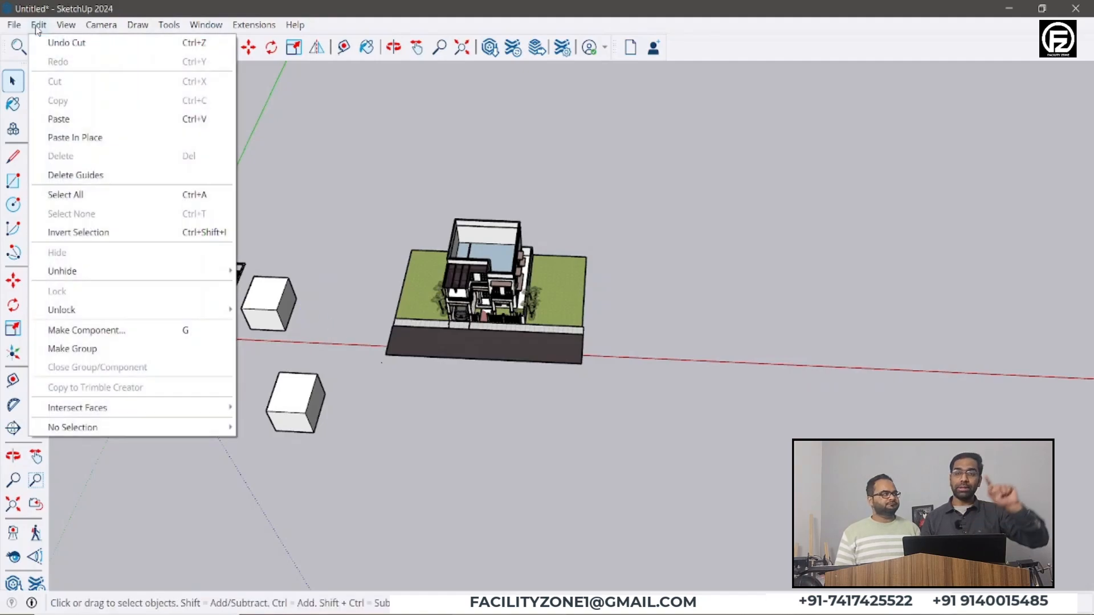
left_click(105, 148)
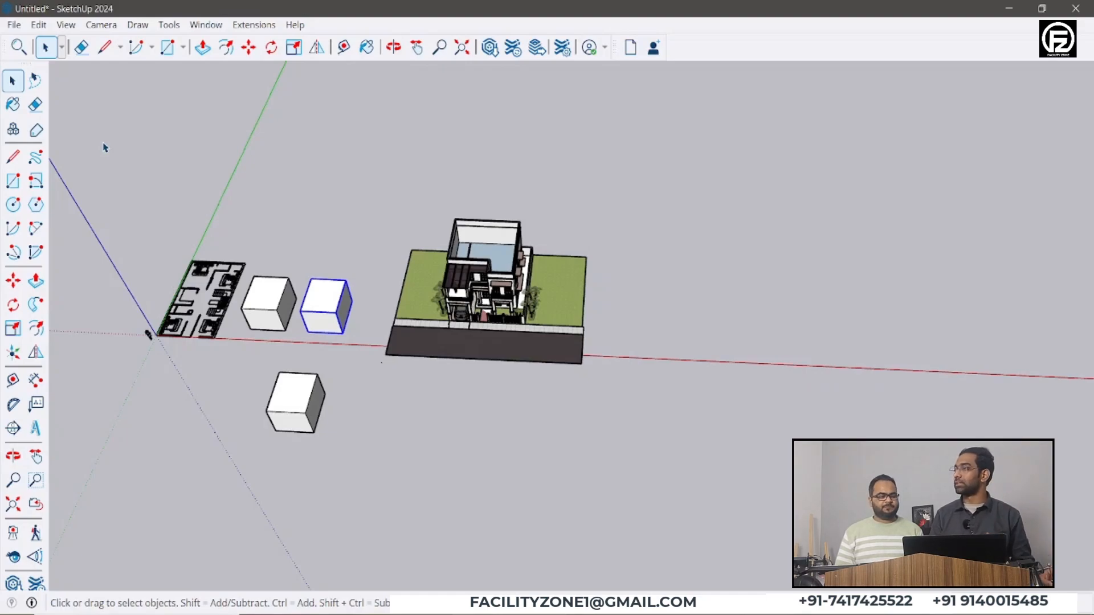
left_click(39, 26)
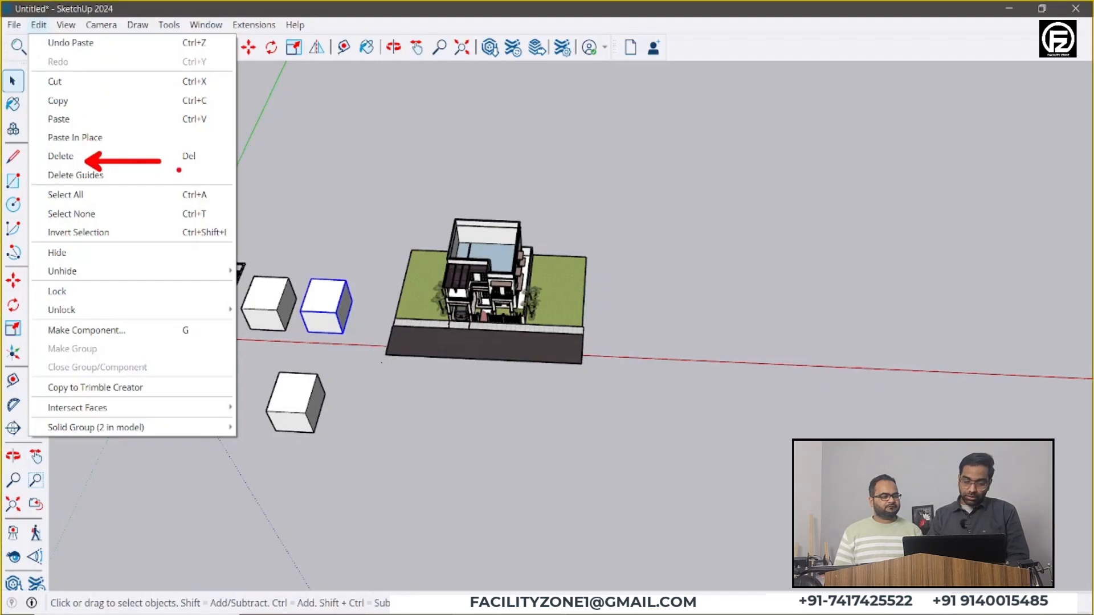
key("Escape")
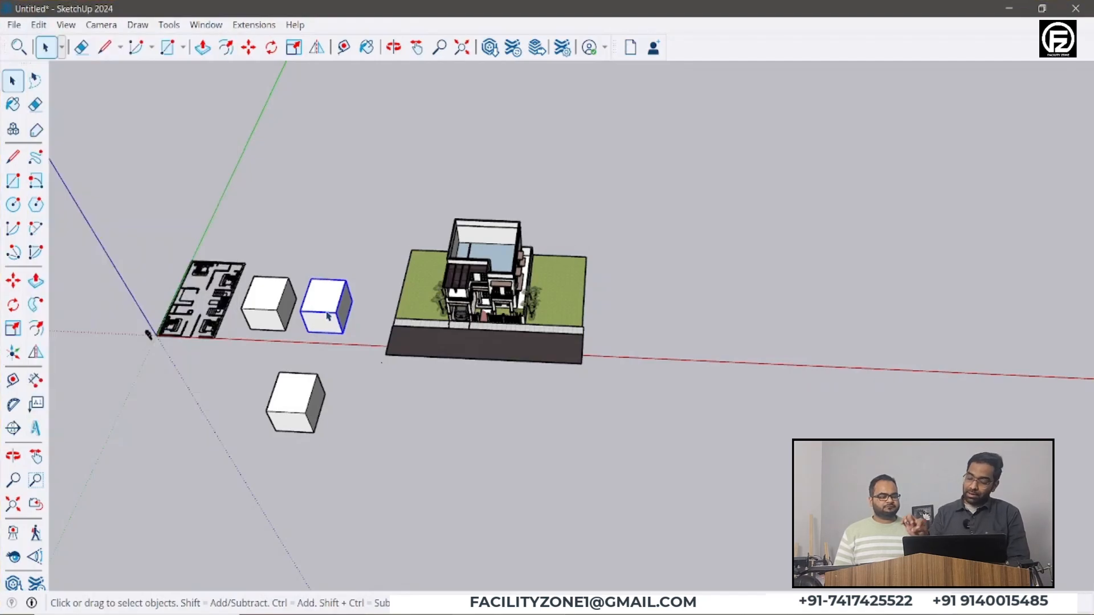
key("Delete")
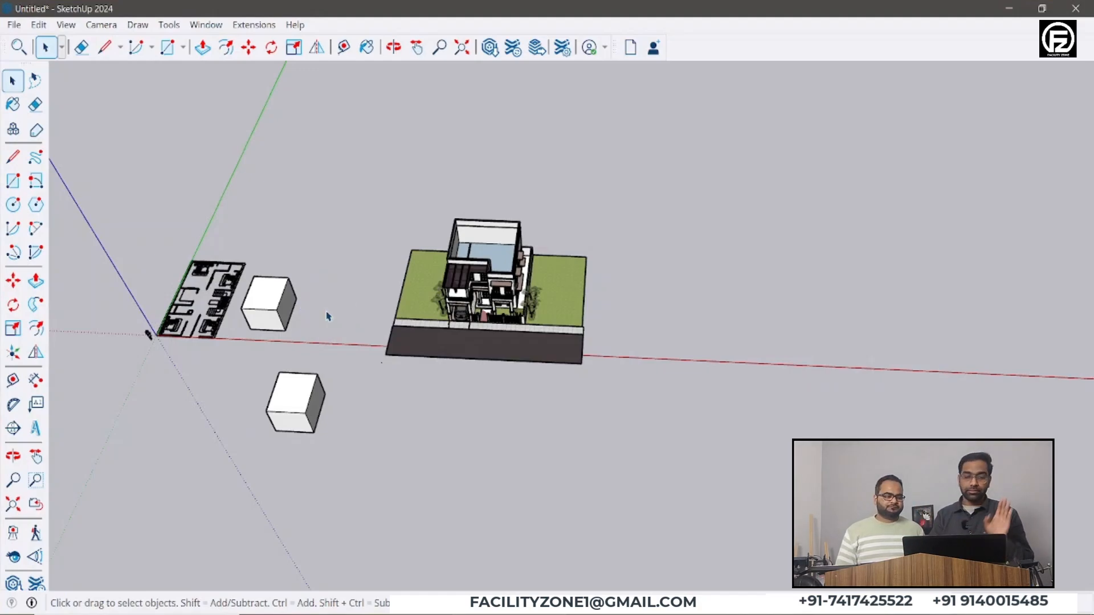
Review the Delete Guides, Select All, Select None and Invert Selection editing commands
left_click(39, 25)
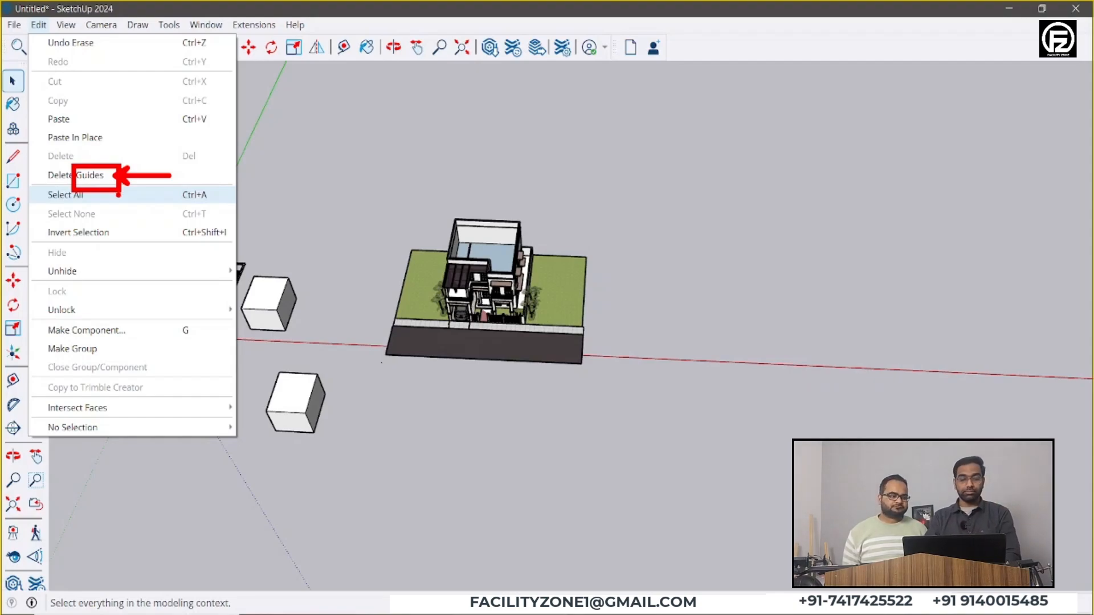
key("Escape")
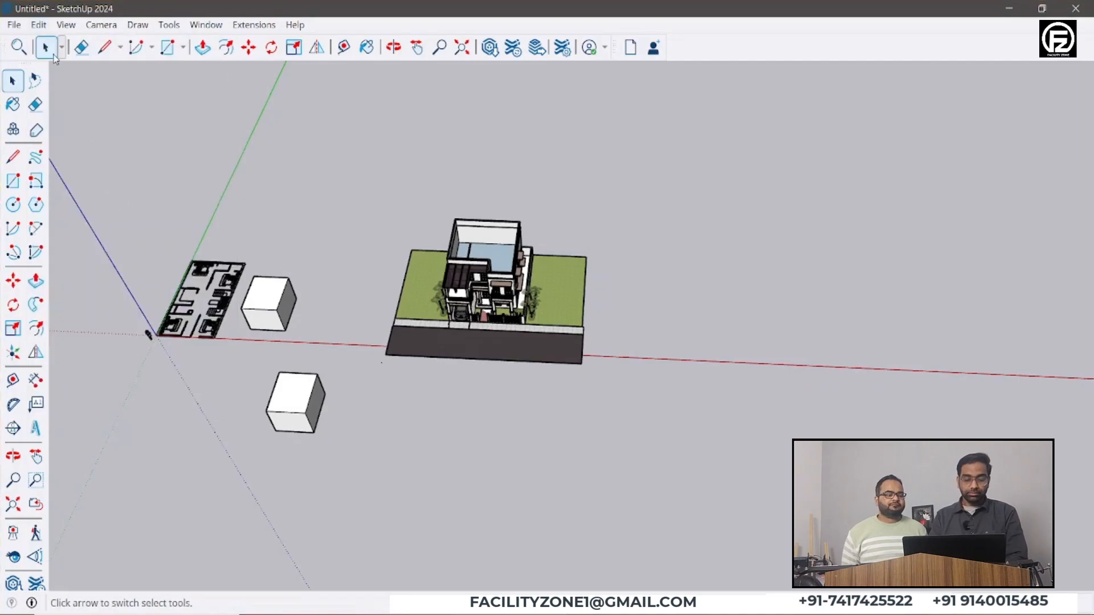
left_click(40, 27)
key("ctrl+2")
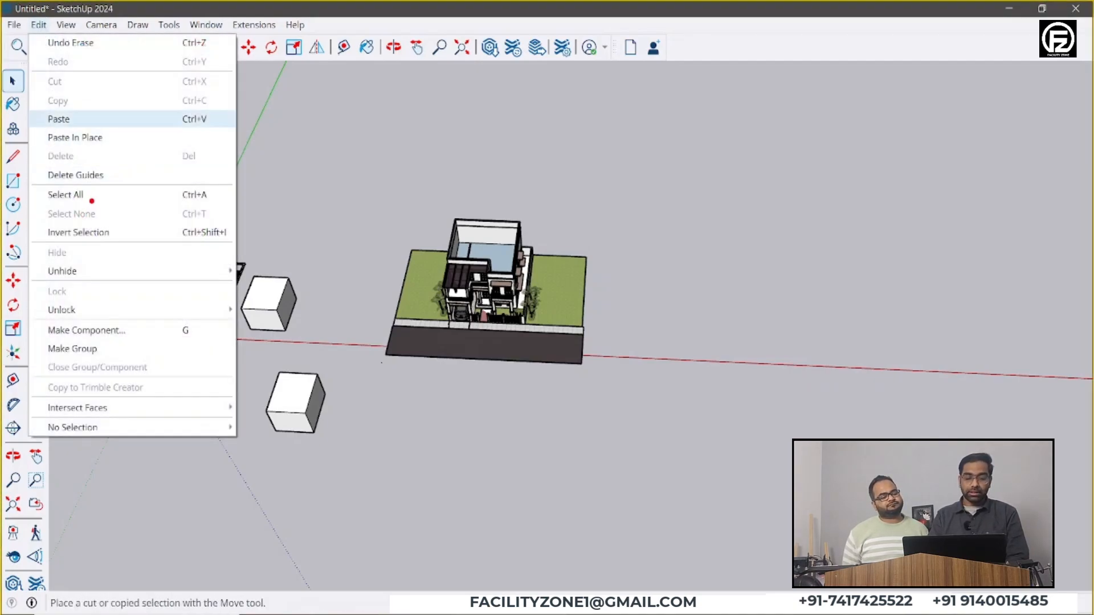
mouse_move(48, 185)
left_mouse_down()
mouse_move(101, 212)
mouse_move(219, 215)
mouse_move(209, 201)
left_mouse_up()
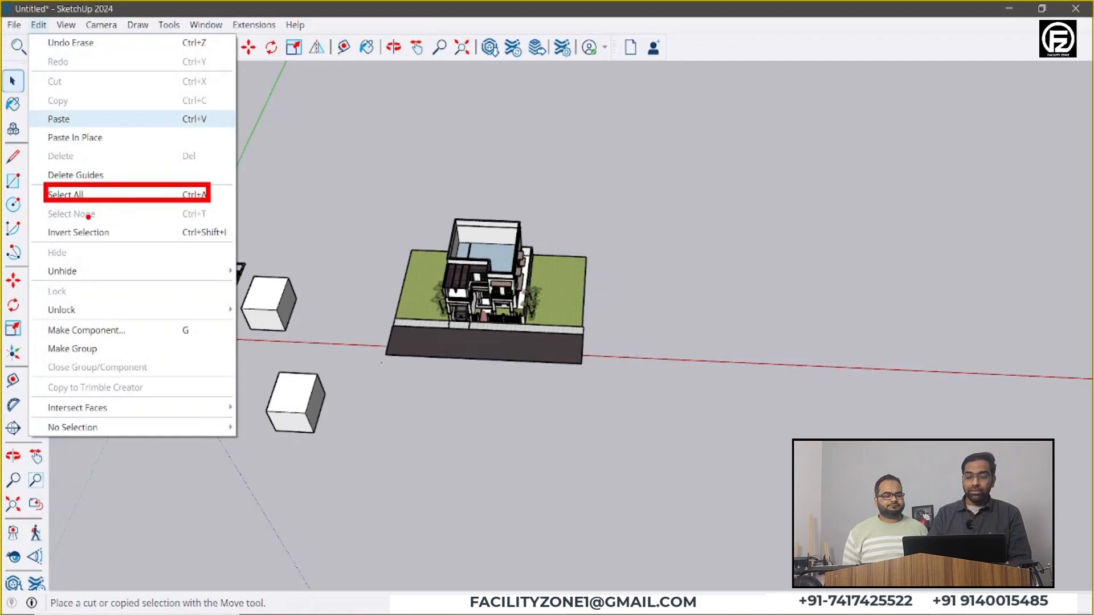
mouse_move(43, 208)
left_mouse_down()
mouse_move(207, 228)
mouse_move(228, 206)
mouse_move(206, 216)
left_mouse_up()
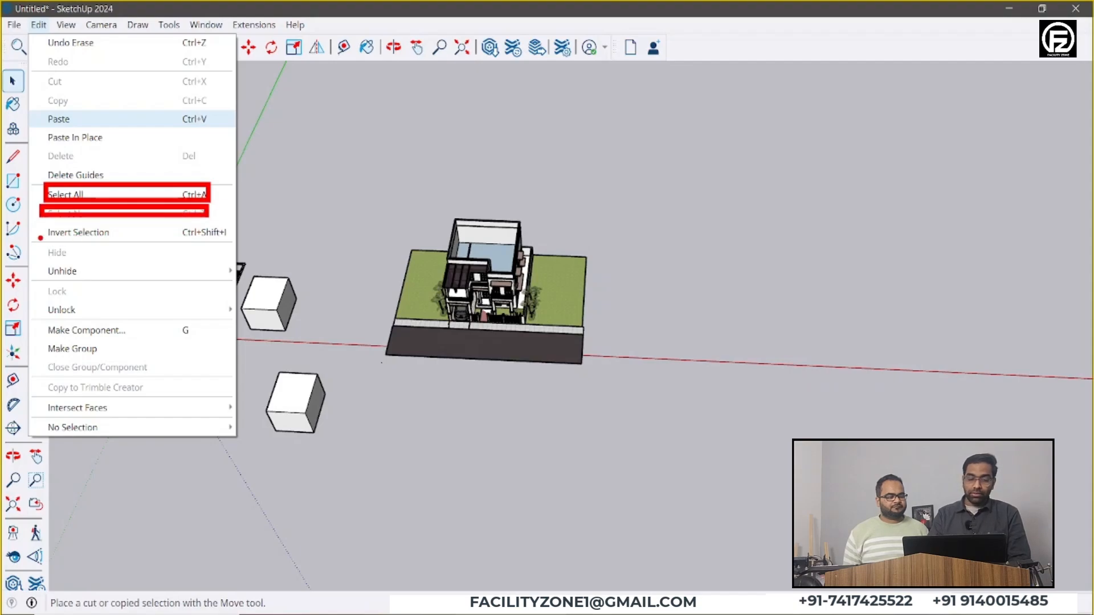
mouse_move(41, 224)
left_mouse_down()
mouse_move(97, 244)
mouse_move(232, 245)
left_mouse_up()
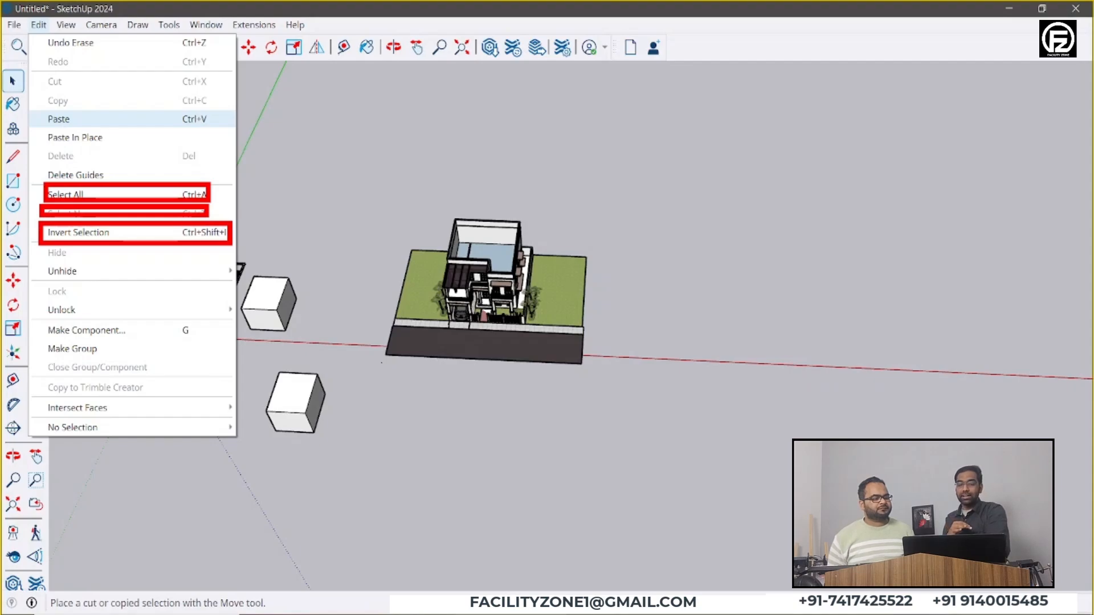
key("Escape")
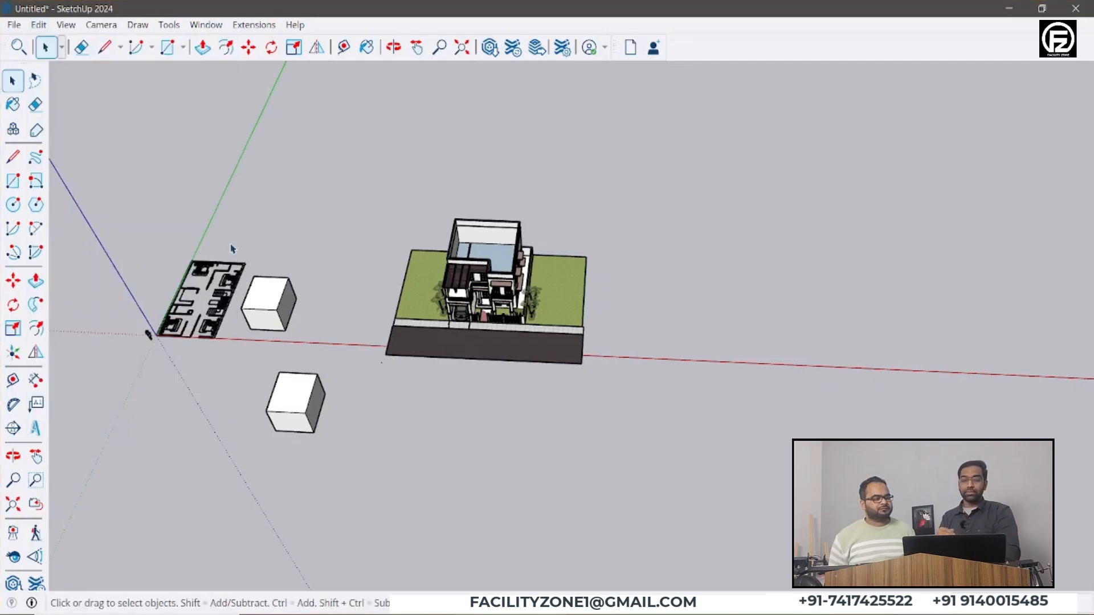
left_click(38, 28)
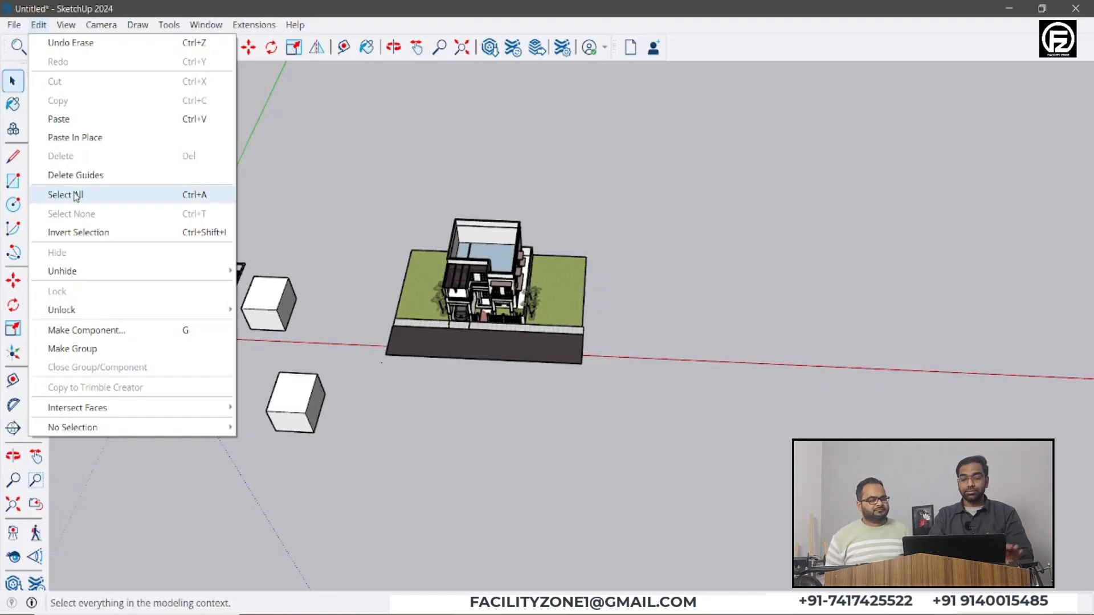
left_click(100, 234)
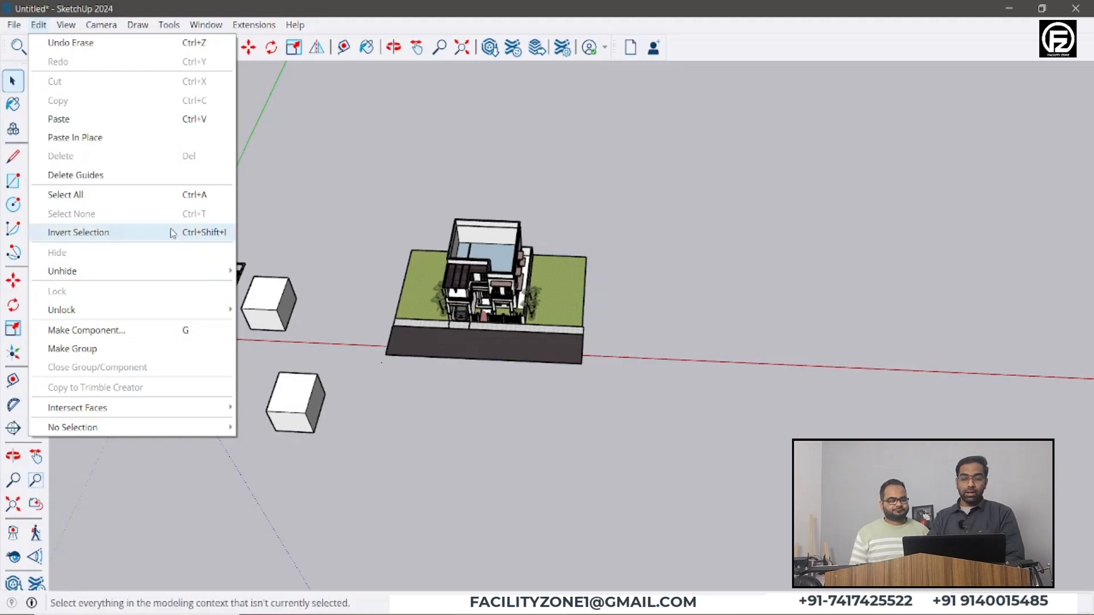
left_click(332, 232)
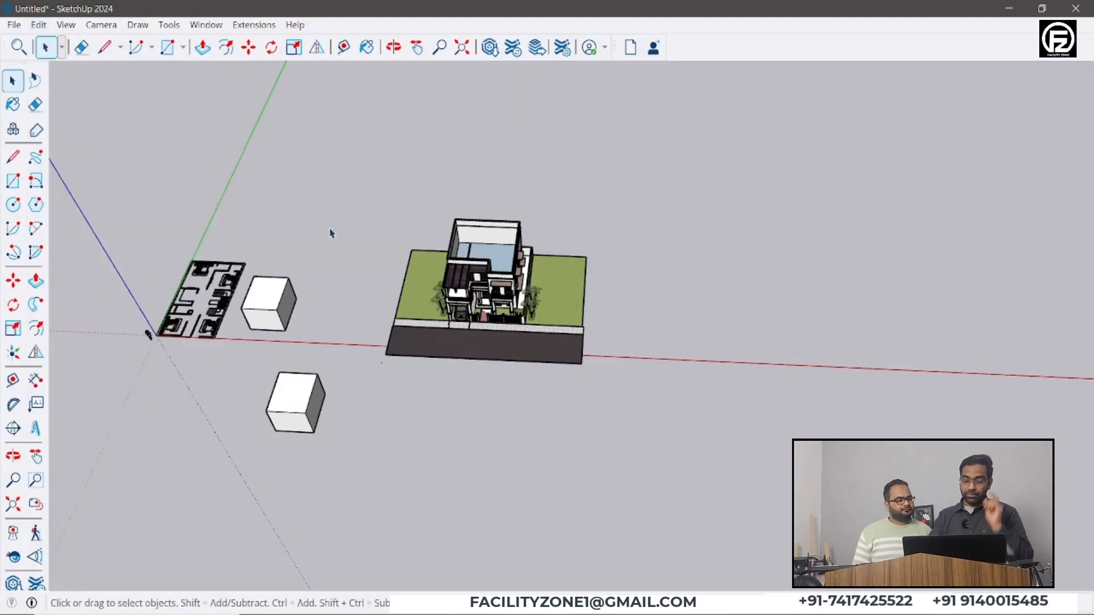
Select everything in the model, delete it all, and undo the deletion
middle_click_drag(332, 232, 566, 247)
scroll(566, 247, "down", 3)
scroll(412, 287, "up", 3)
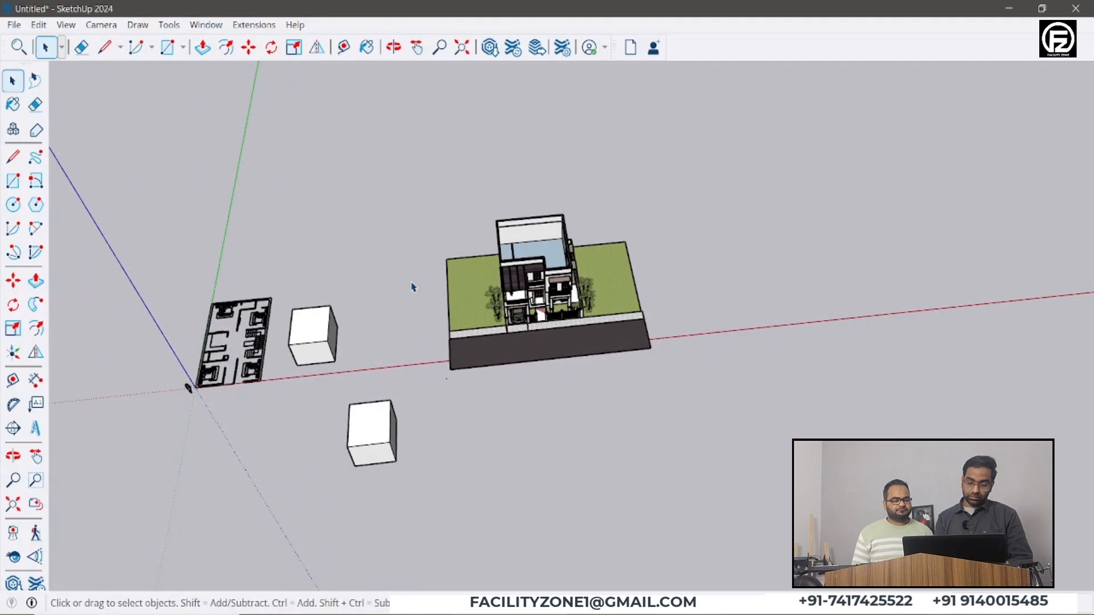
scroll(338, 329, "down", 3)
middle_click_drag(520, 299, 448, 285)
scroll(418, 274, "up", 3)
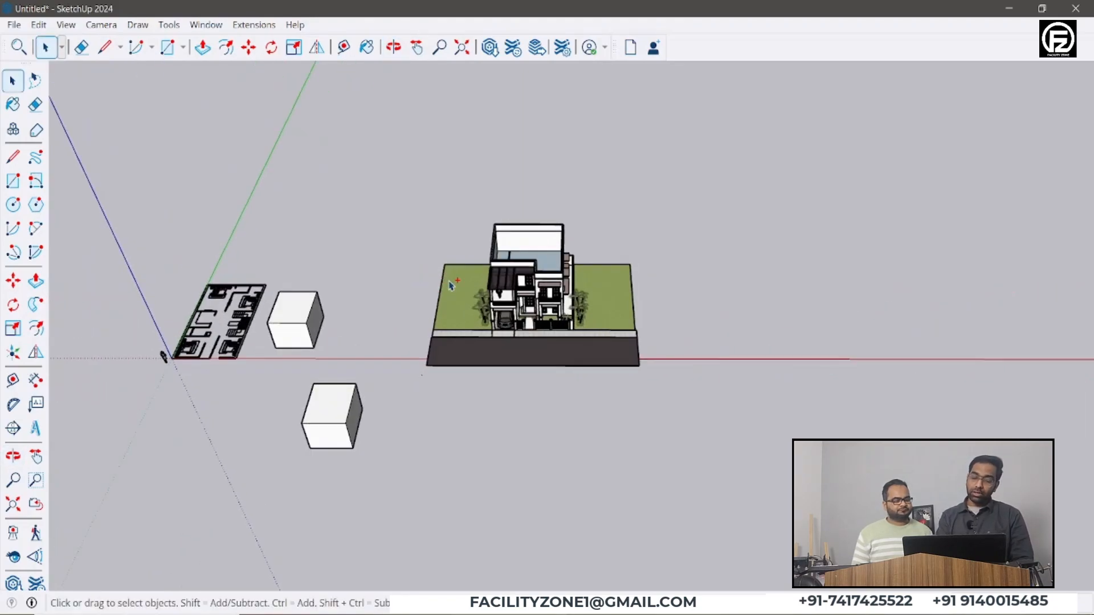
key("ctrl+a")
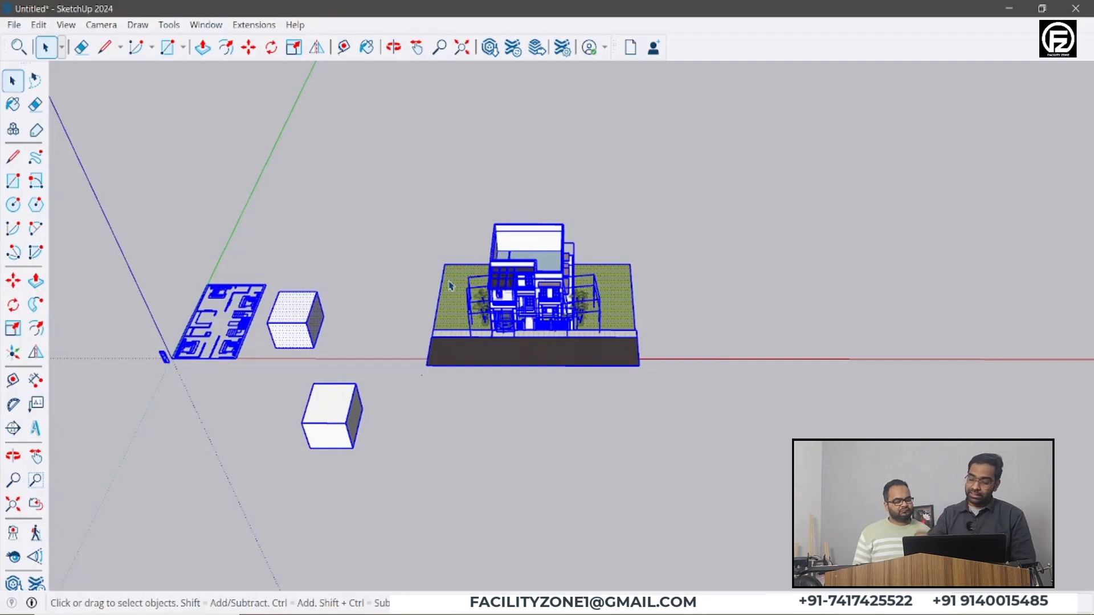
key("Delete")
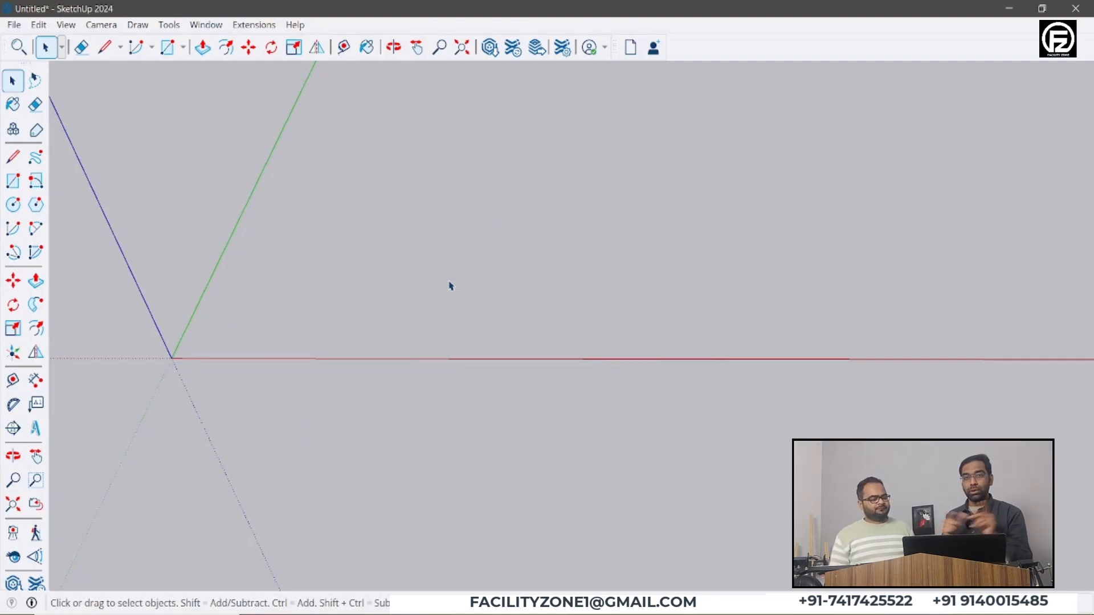
key("ctrl+z")
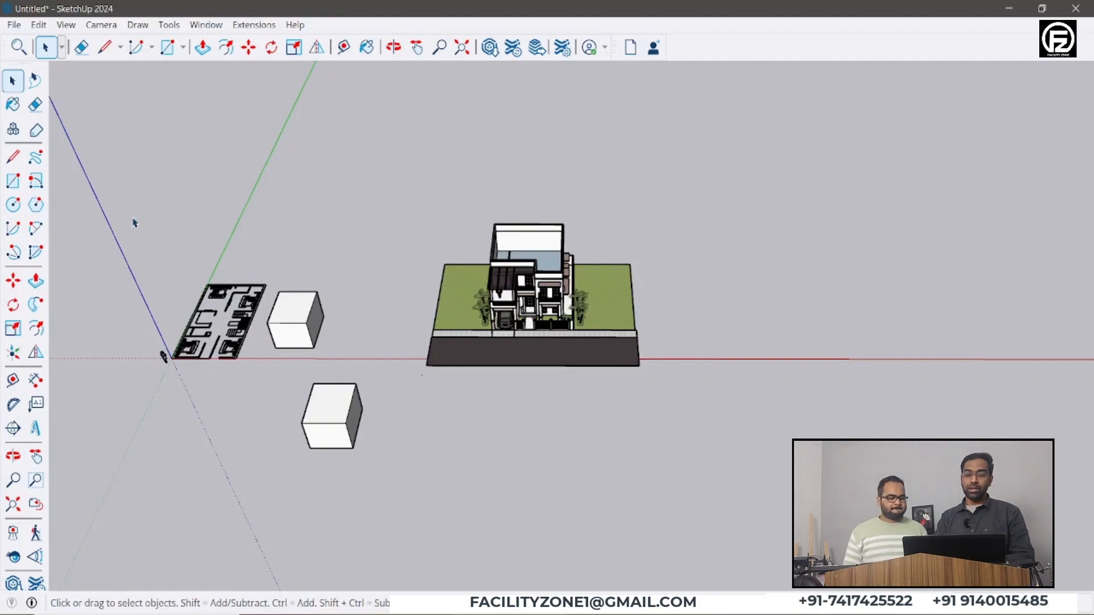
Select the entire model with Select All and again with a selection window, clearing the selection each time
left_click(41, 25)
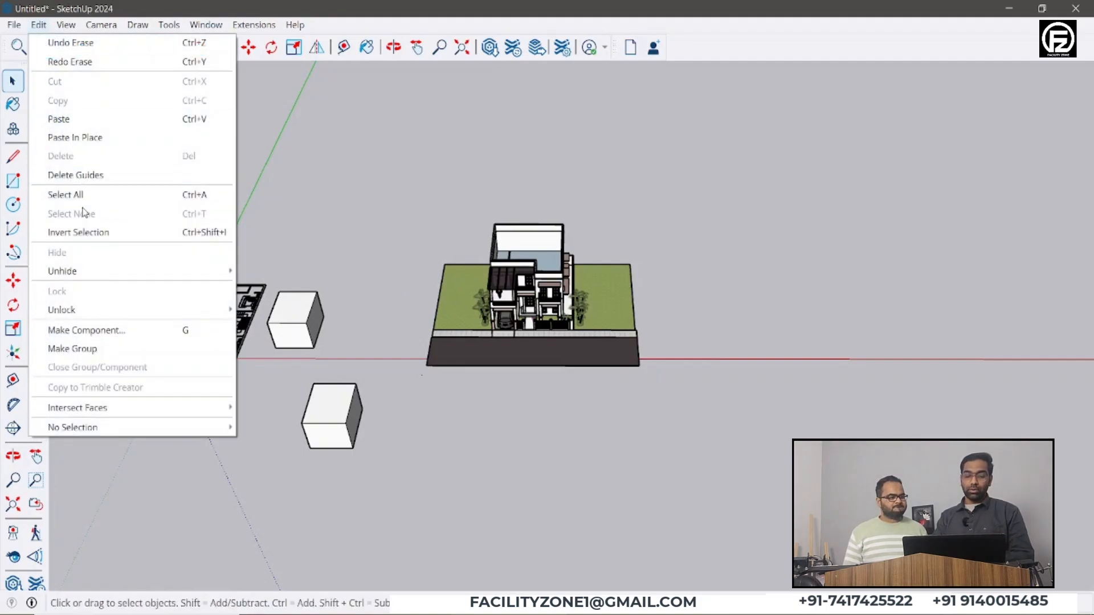
left_click(384, 195)
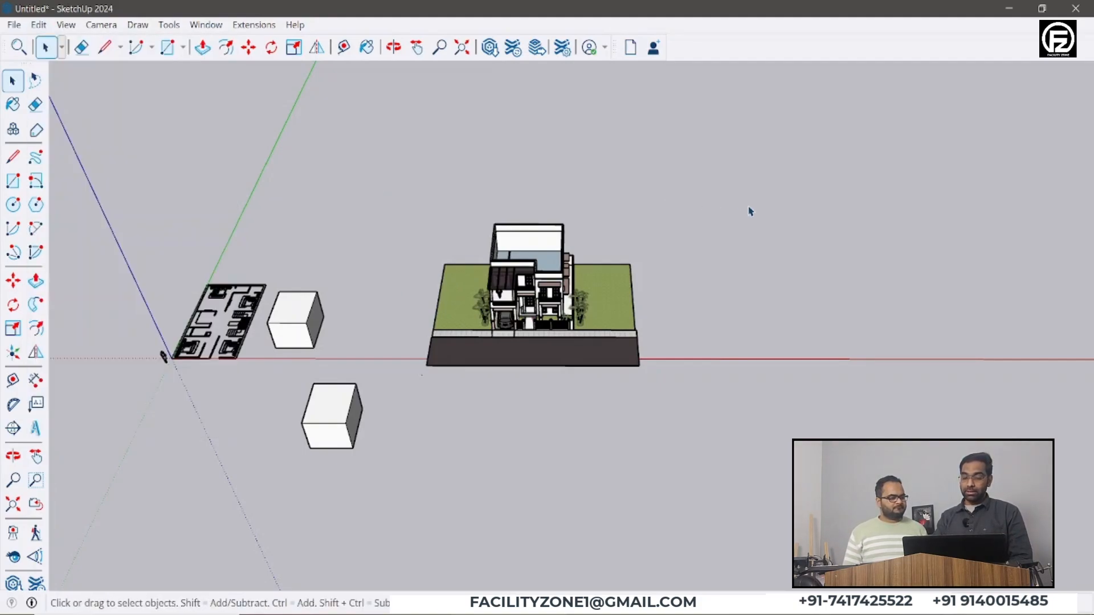
key("ctrl+a")
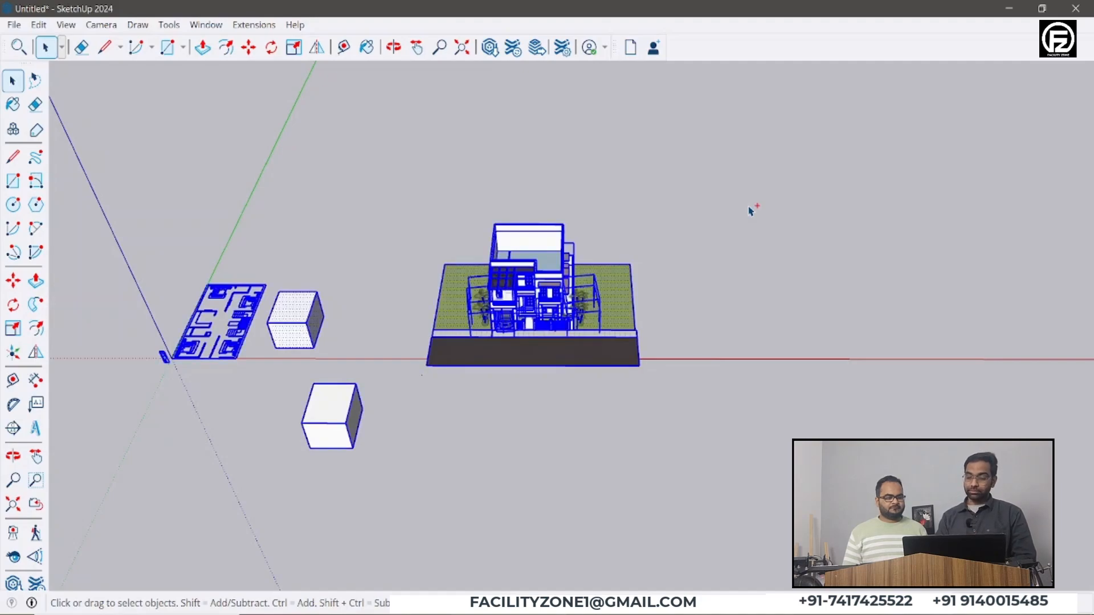
left_click(38, 25)
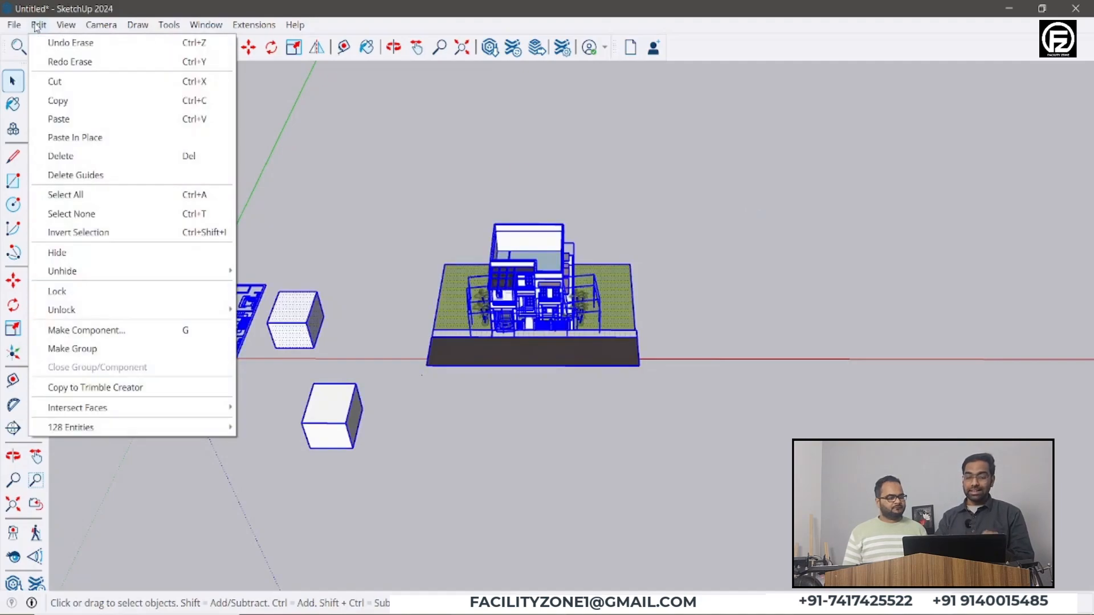
left_click(579, 194)
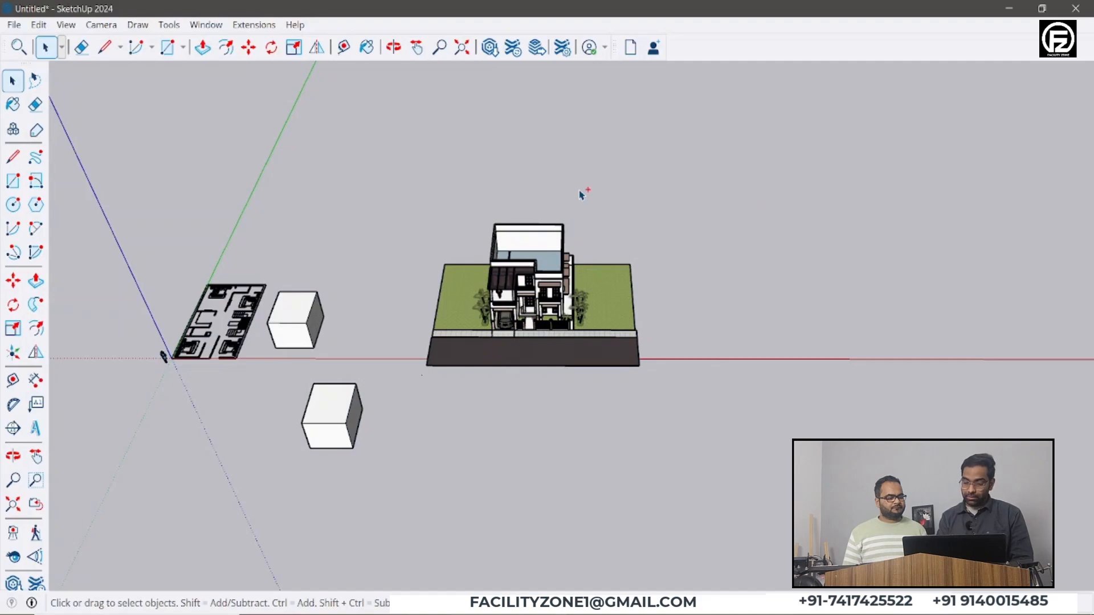
left_click_drag(716, 217, 106, 524)
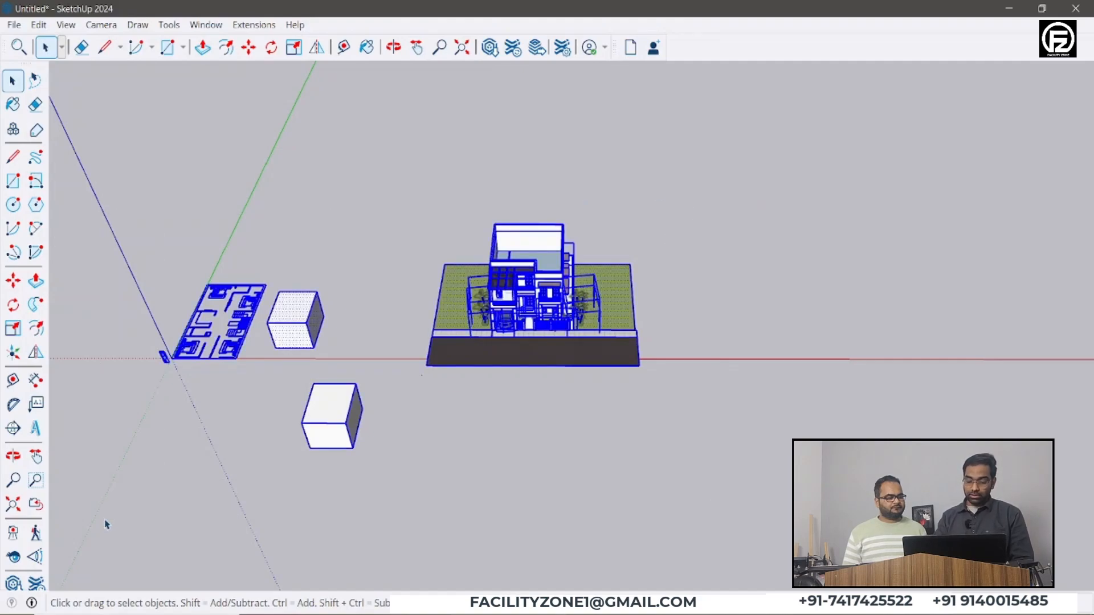
left_click(106, 524)
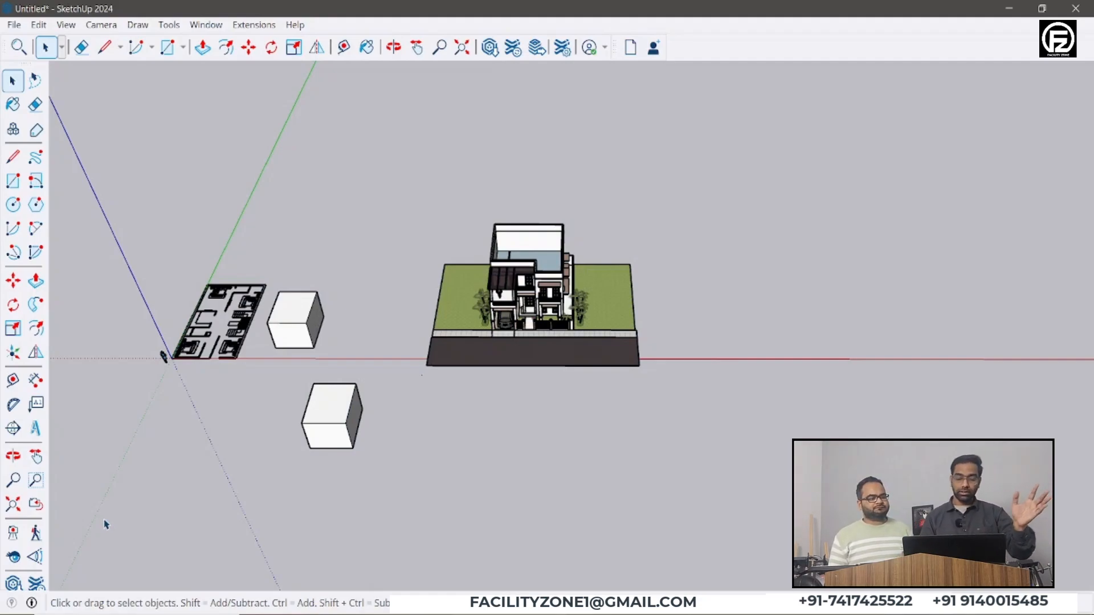
Select the brown canopy above the house's upper balcony windows, invert the selection, and delete everything except the canopy
left_click(38, 25)
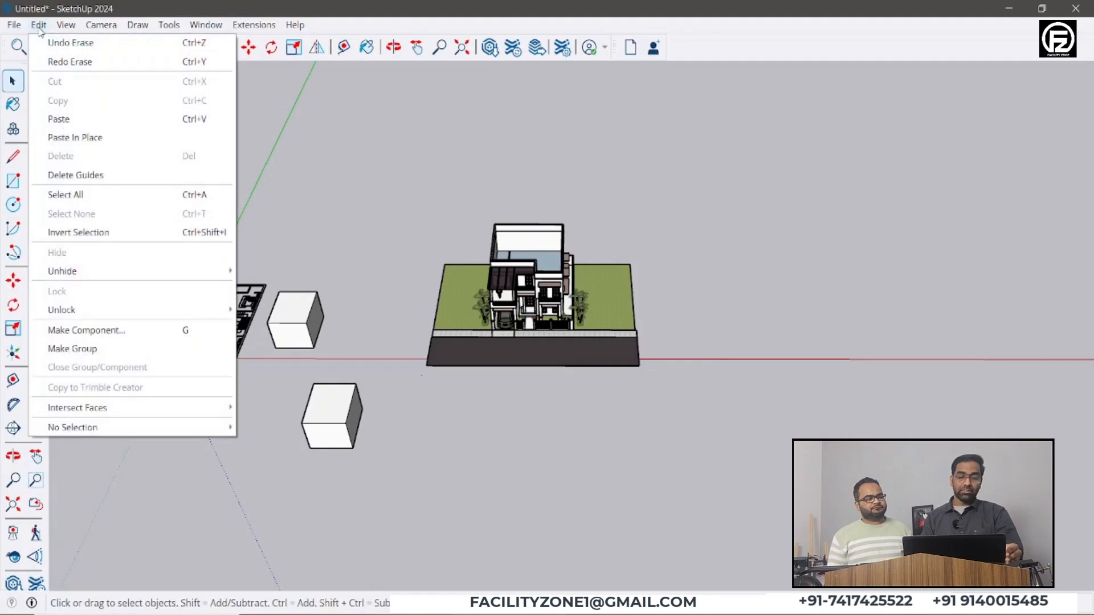
left_click(441, 209)
middle_click_drag(417, 244, 849, 222)
scroll(560, 245, "up", 8)
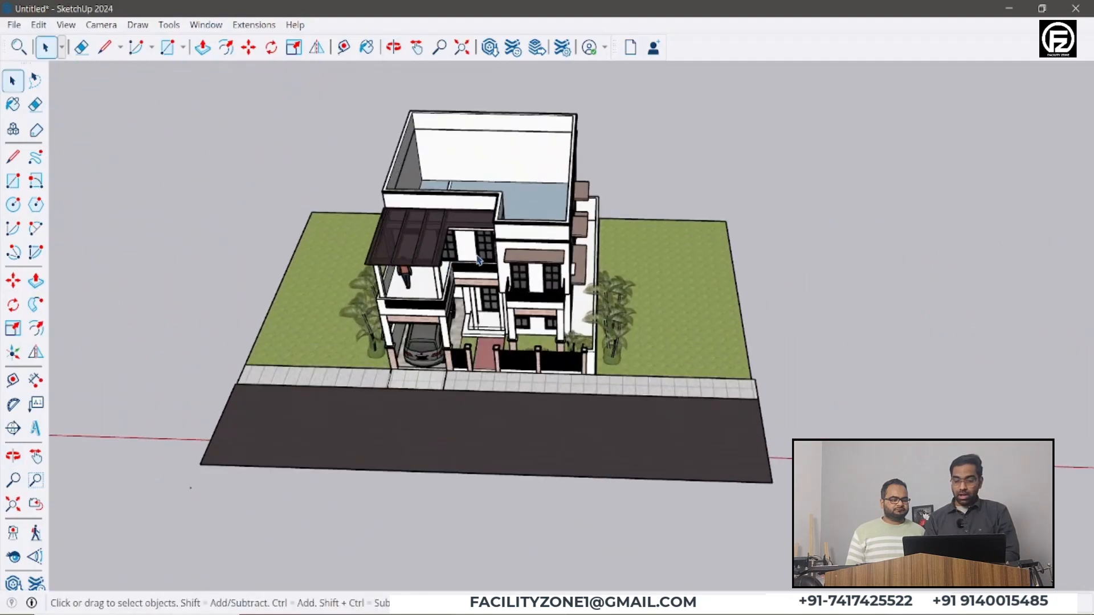
middle_click_drag(559, 245, 587, 257)
scroll(593, 259, "up", 3)
left_click(596, 261)
scroll(595, 261, "up", 2)
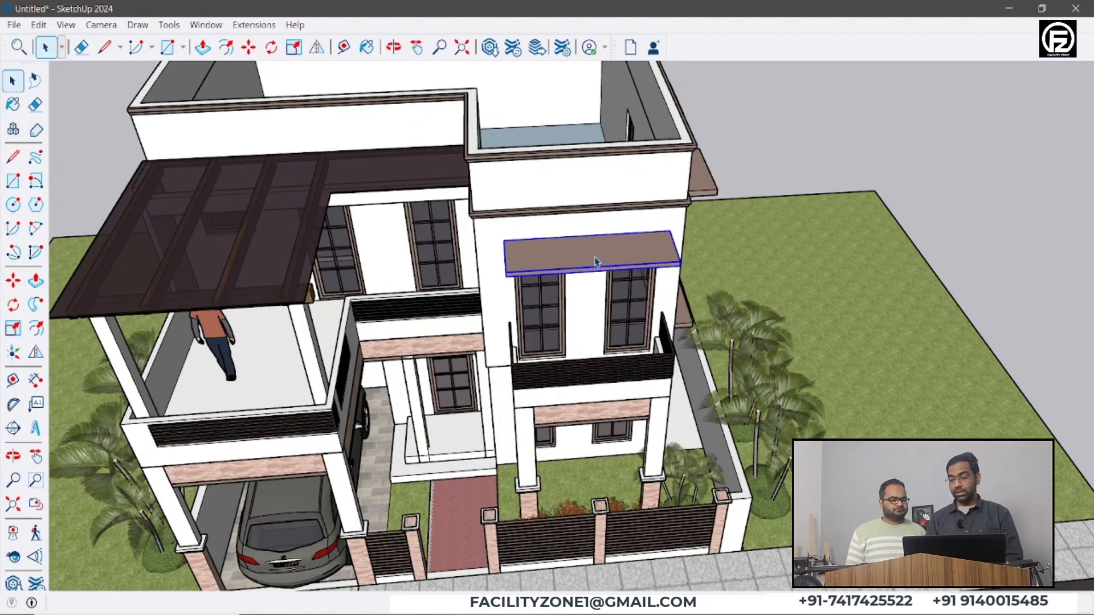
key("ctrl+shift+i")
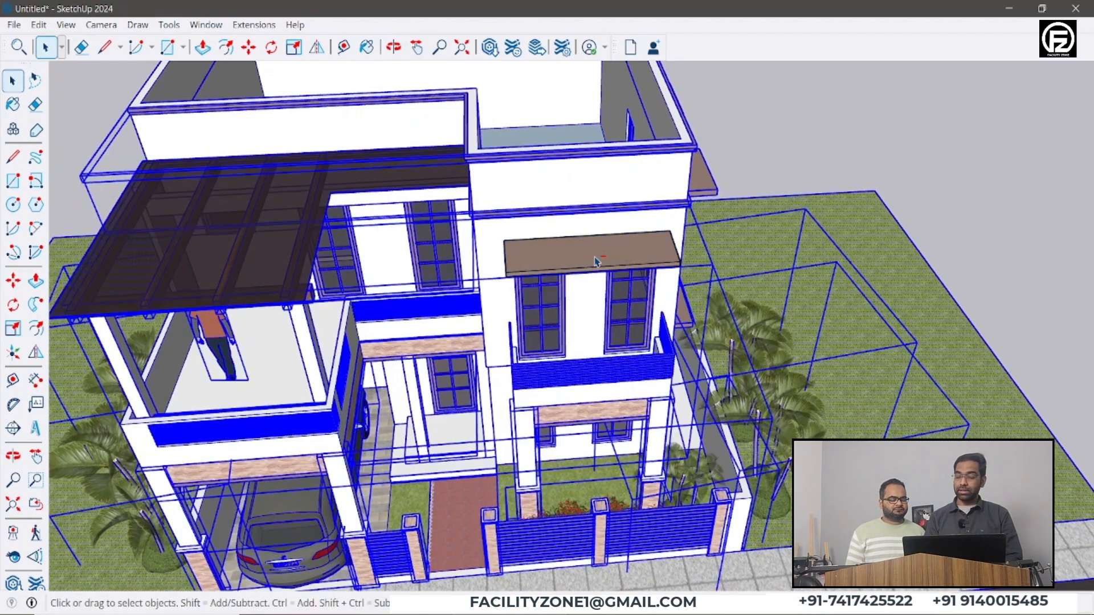
scroll(595, 261, "down", 6)
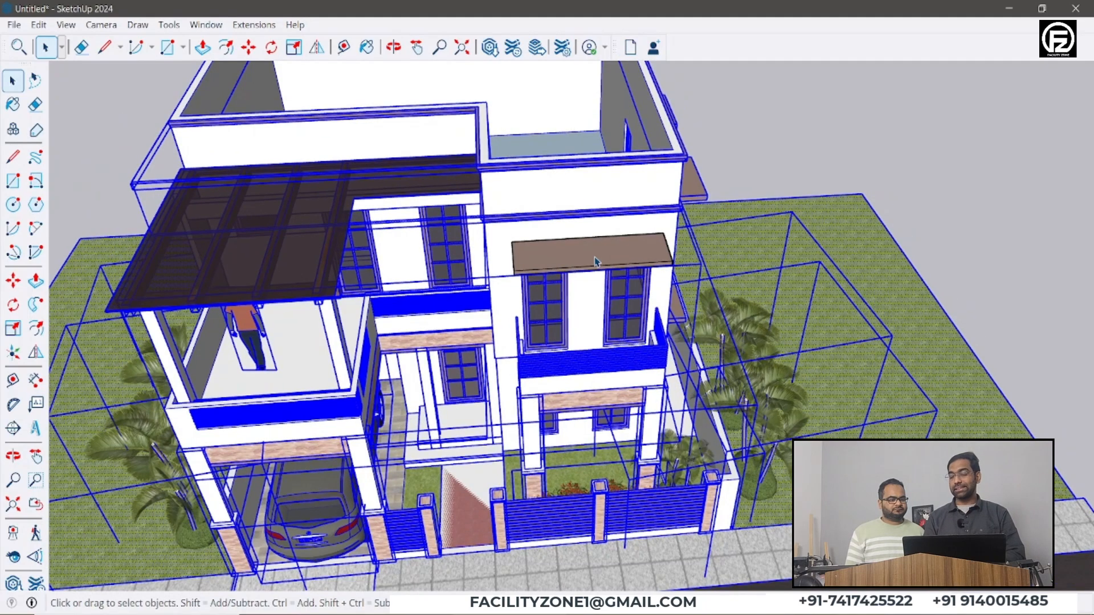
key("Delete")
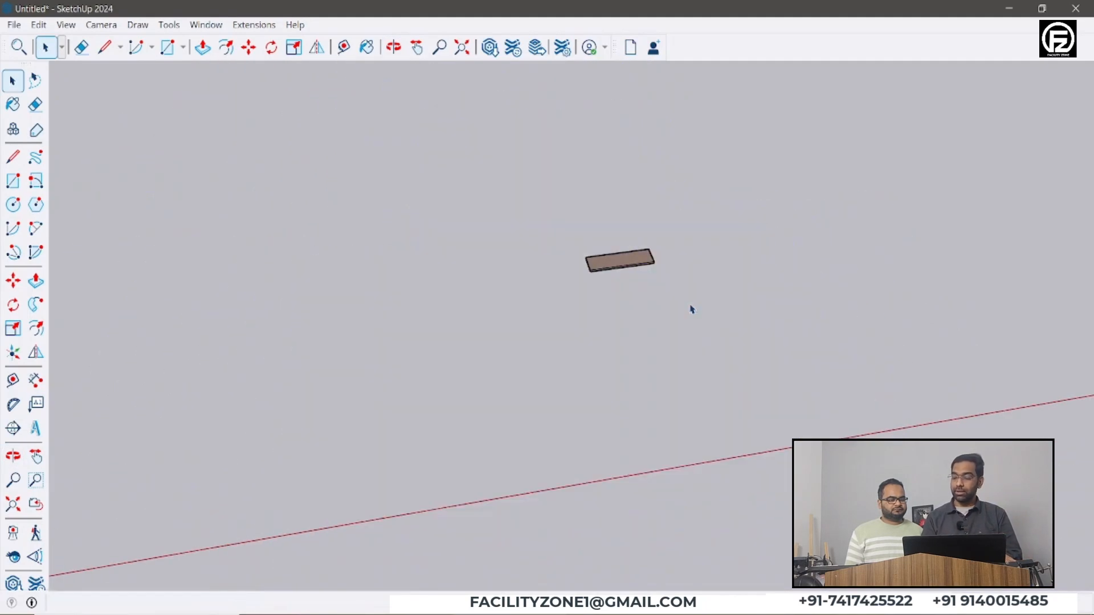
scroll(658, 288, "up", 2)
scroll(567, 273, "down", 4)
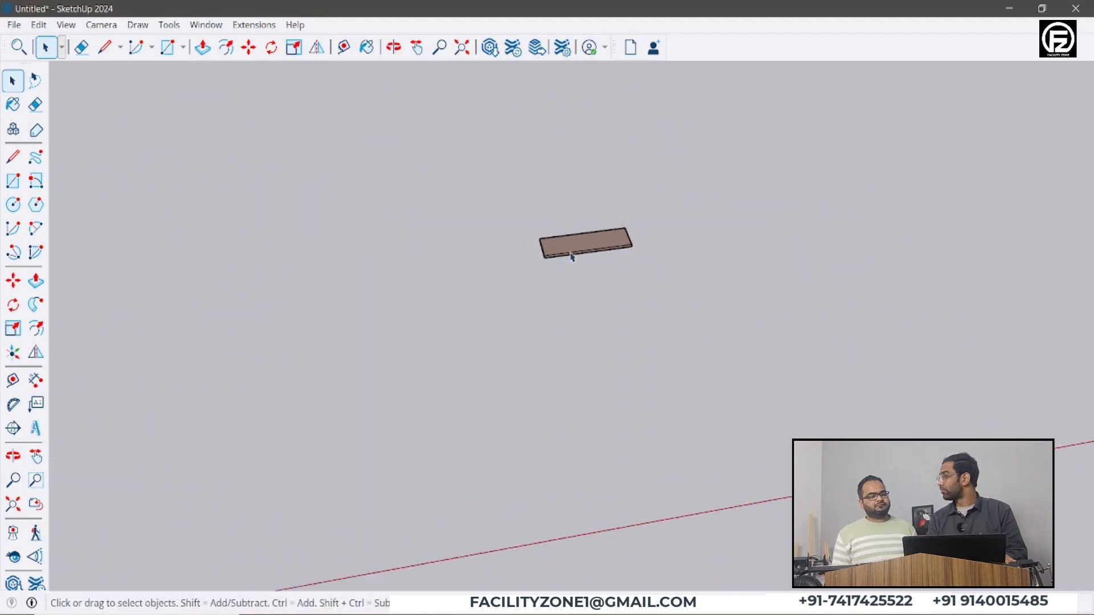
scroll(564, 275, "down", 3)
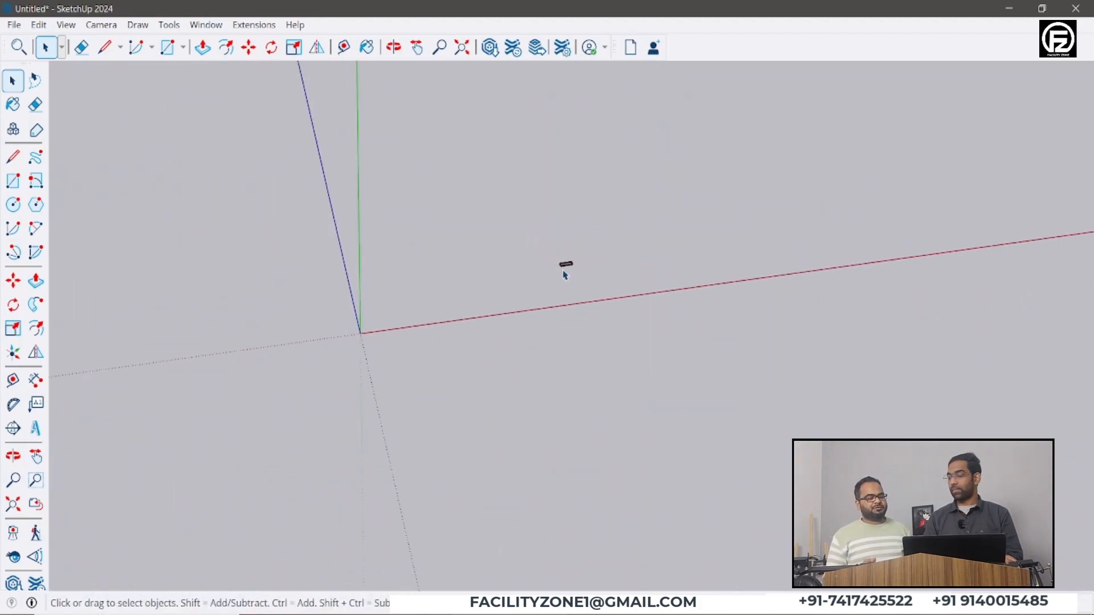
Undo the deletion of everything except the canopy
key("ctrl+z")
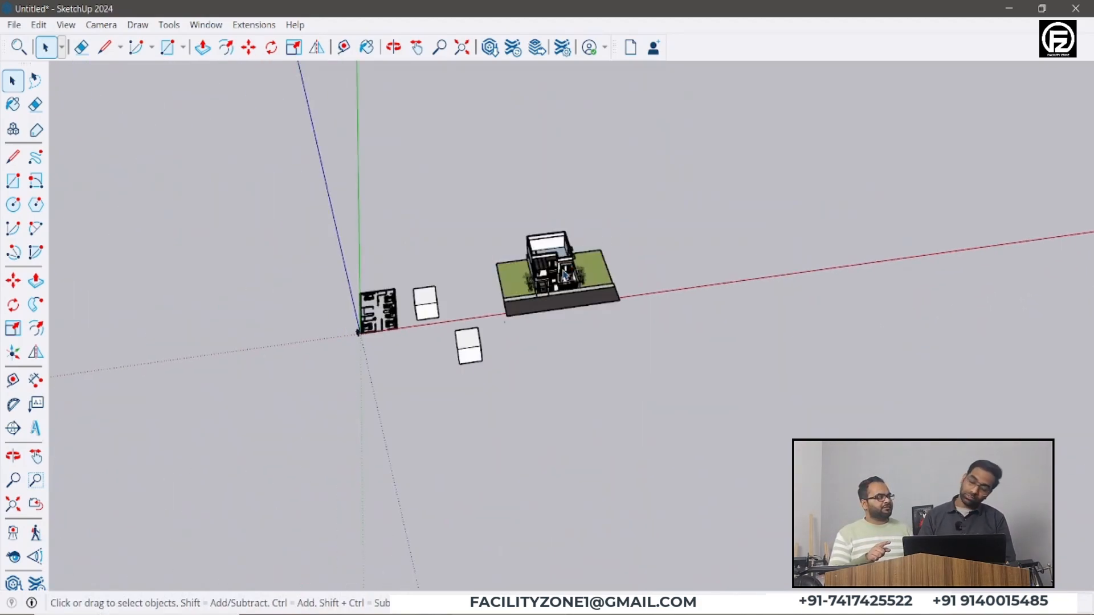
scroll(564, 274, "up", 2)
scroll(564, 275, "up", 5)
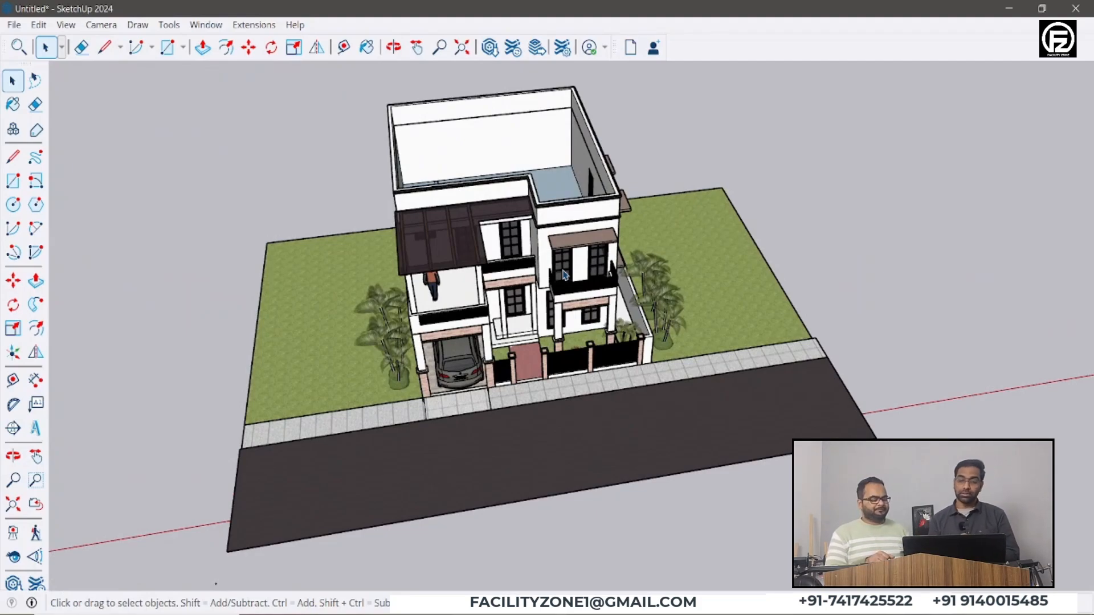
scroll(564, 275, "down", 3)
scroll(568, 366, "up", 8)
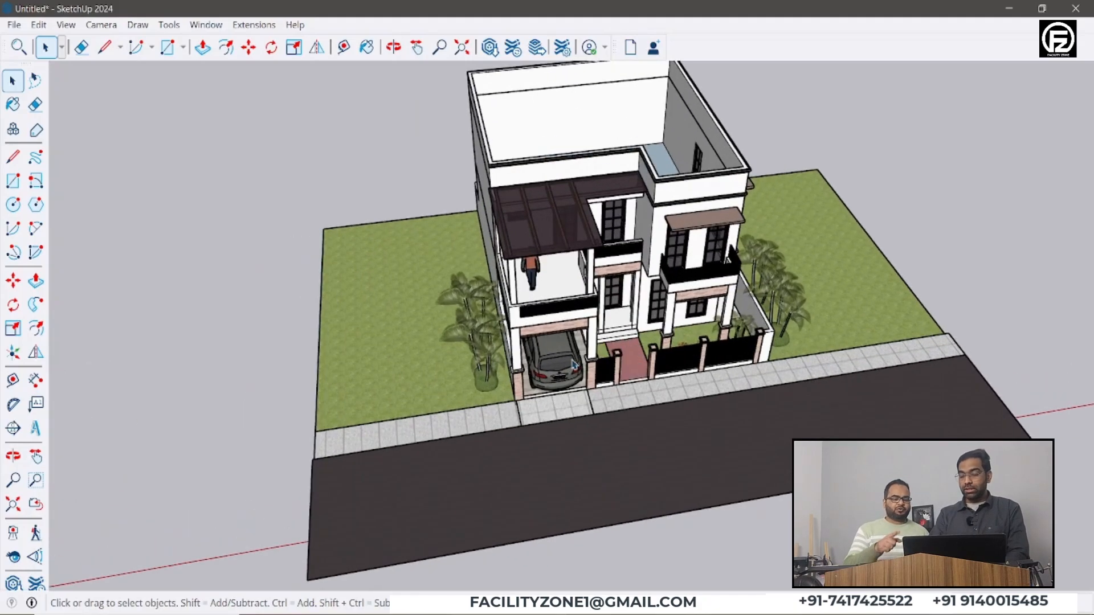
Move the car out of the garage to the empty ground in front of the road and delete it
middle_click_drag(568, 366, 536, 289)
scroll(538, 322, "up", 3)
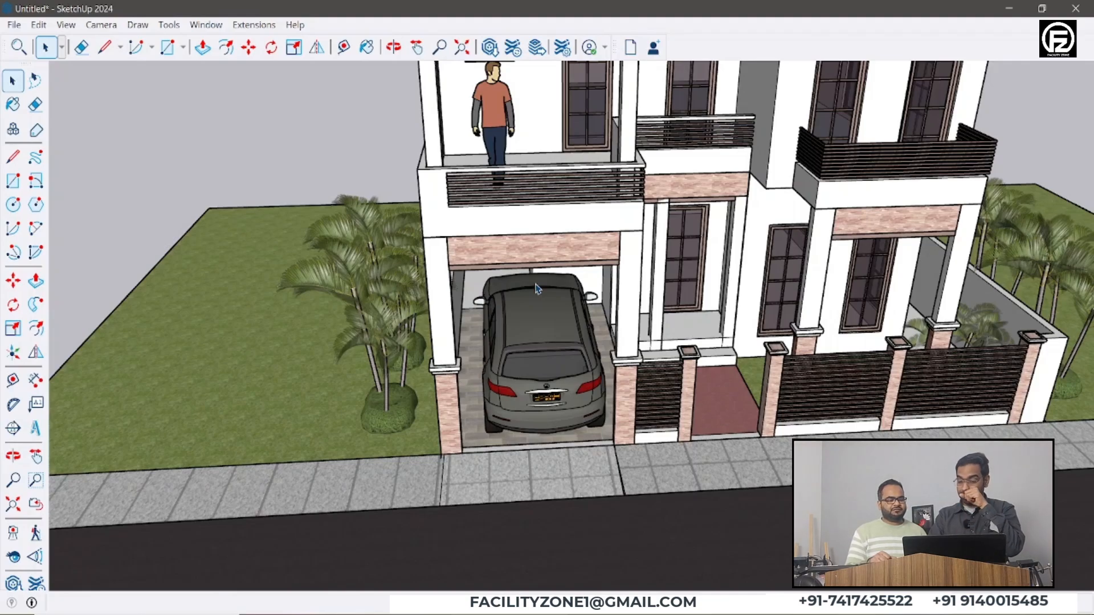
scroll(536, 290, "down", 3)
scroll(564, 308, "up", 3)
scroll(566, 309, "down", 2)
left_click(561, 312)
scroll(561, 312, "down", 2)
key("m")
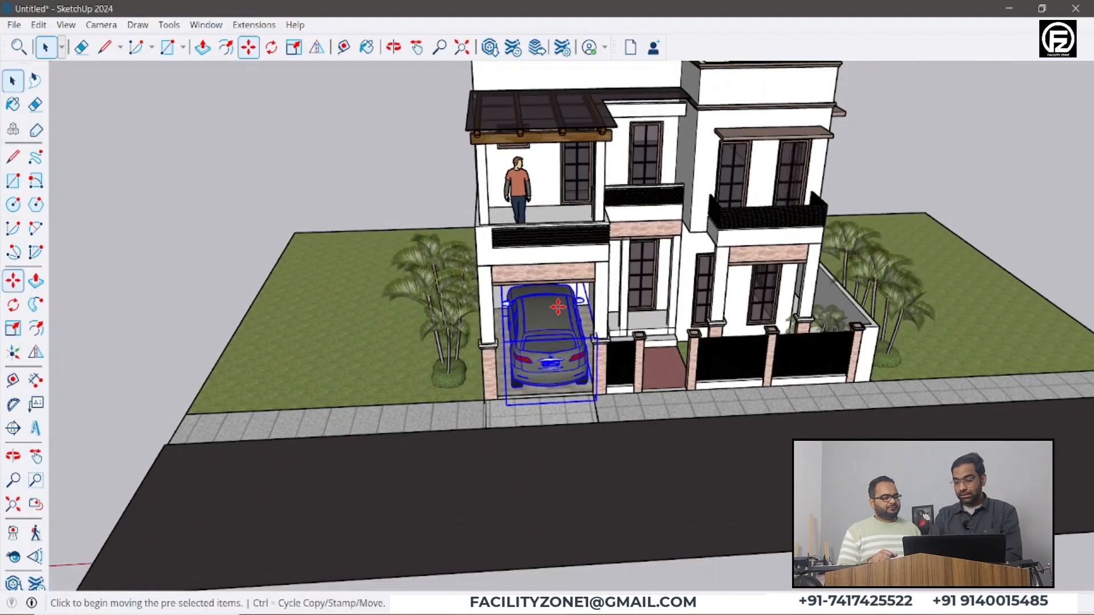
left_click(558, 307)
scroll(561, 319, "down", 5)
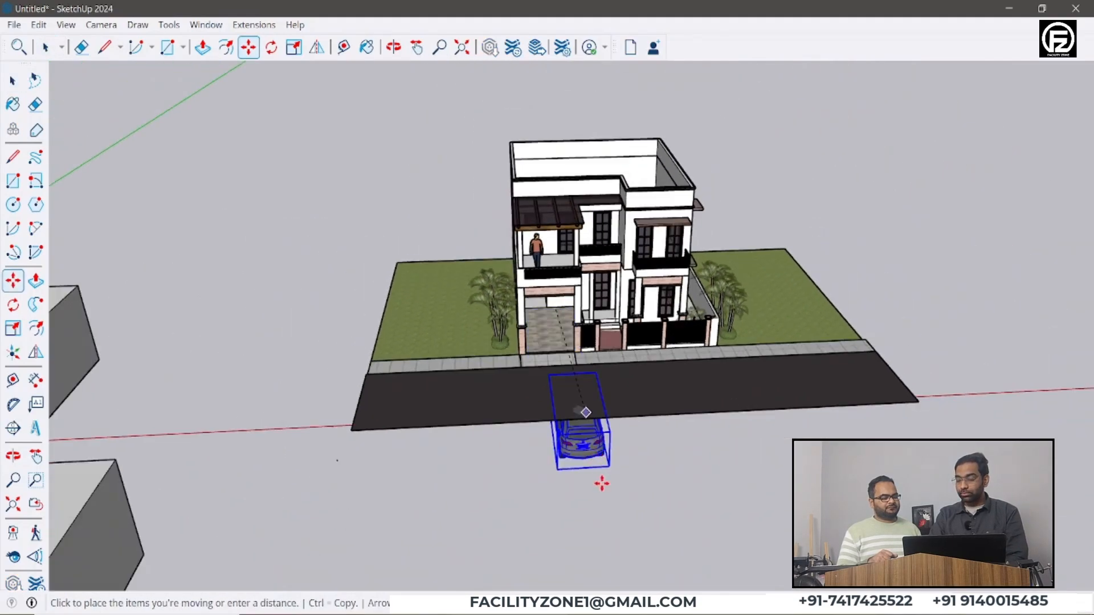
left_click(609, 561)
key("space")
key("Delete")
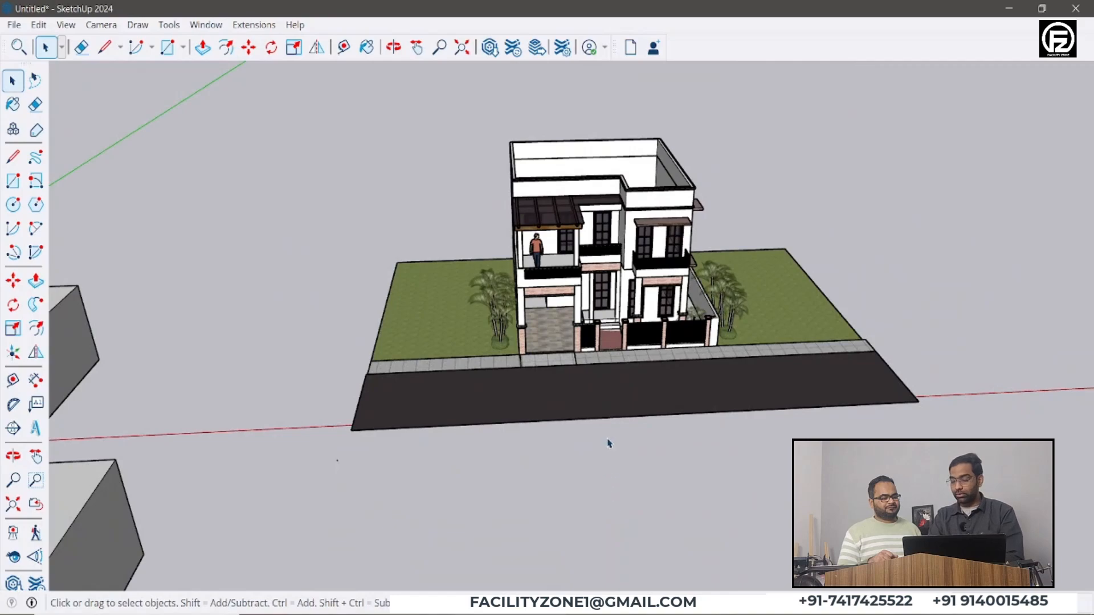
Delete the house picked with a selection window, and undo back until the car is in the garage again
scroll(609, 443, "down", 2)
left_click_drag(774, 217, 501, 495)
key("Delete")
key("ctrl+z")
key("ctrl+z")
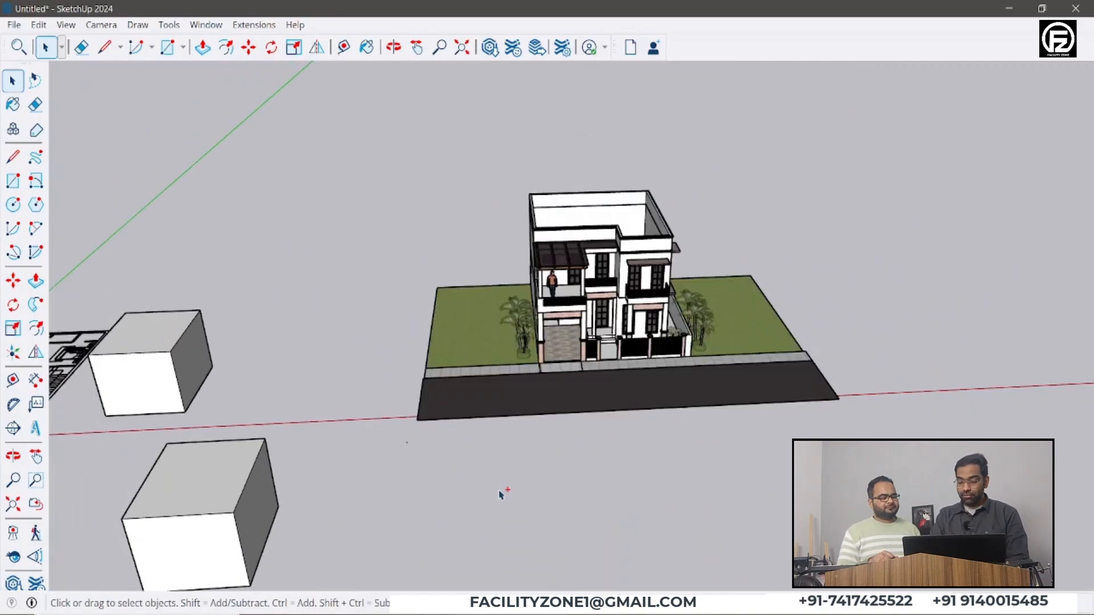
key("ctrl+z")
Select the car in the garage and invert the selection
scroll(570, 345, "up", 10)
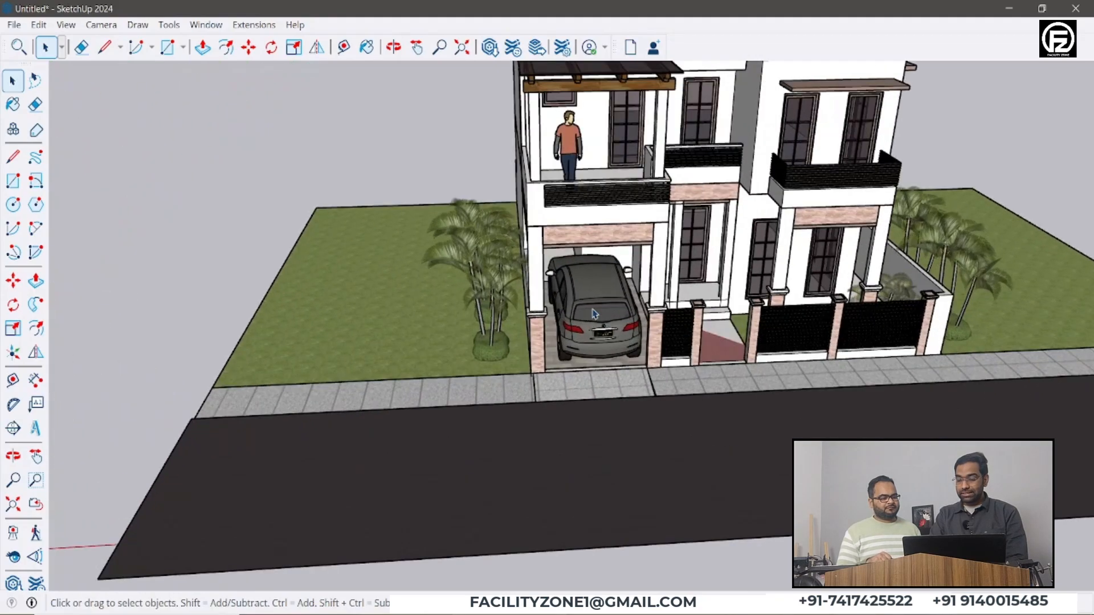
scroll(594, 313, "up", 3)
left_click(594, 313)
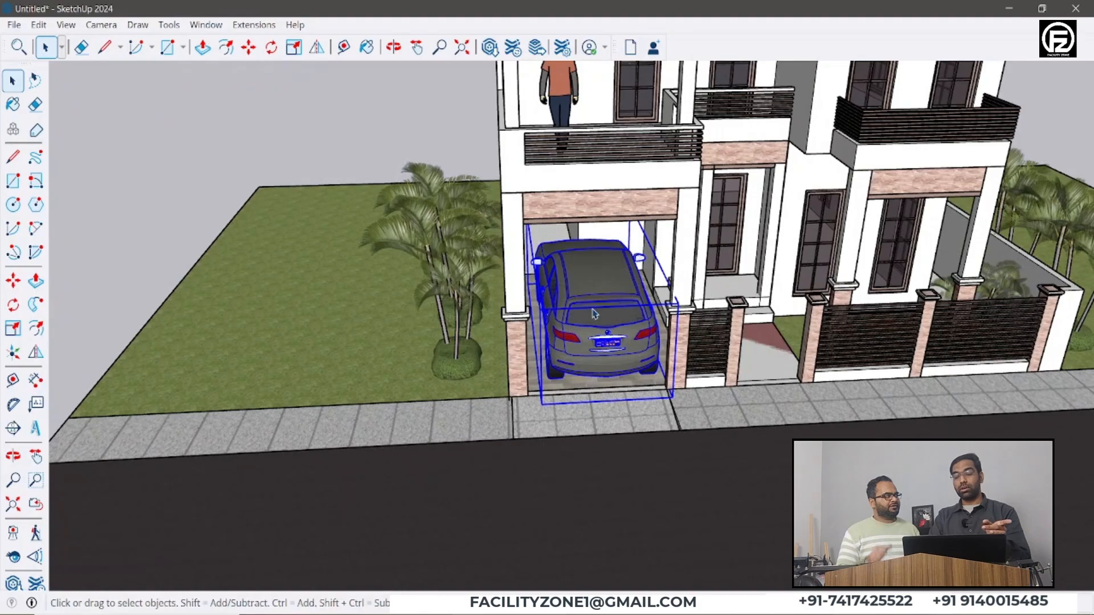
key("ctrl+shift+i")
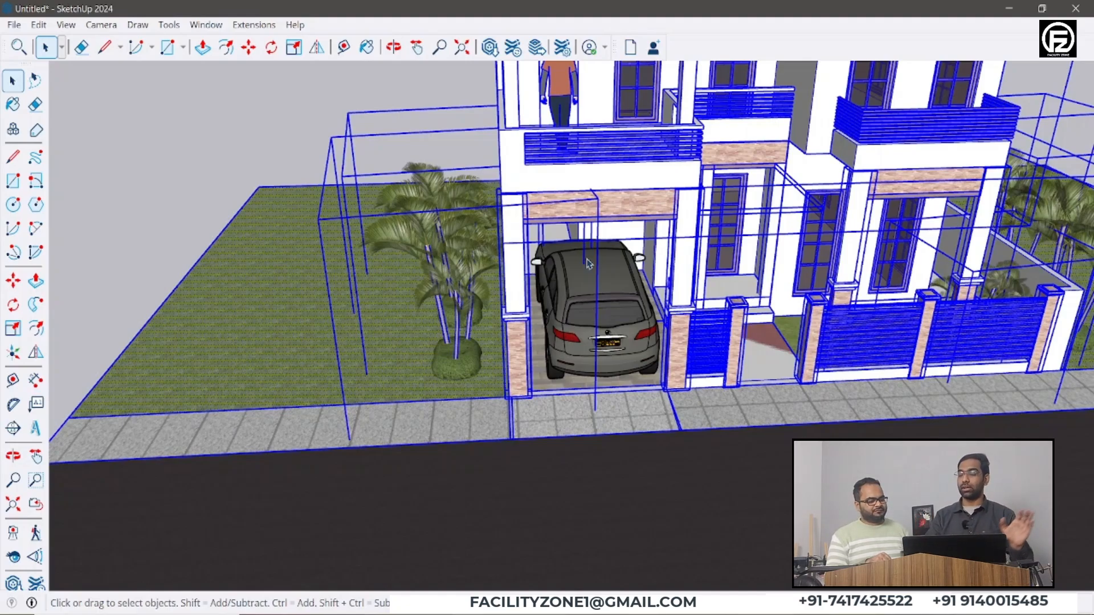
scroll(556, 279, "down", 5)
key("s")
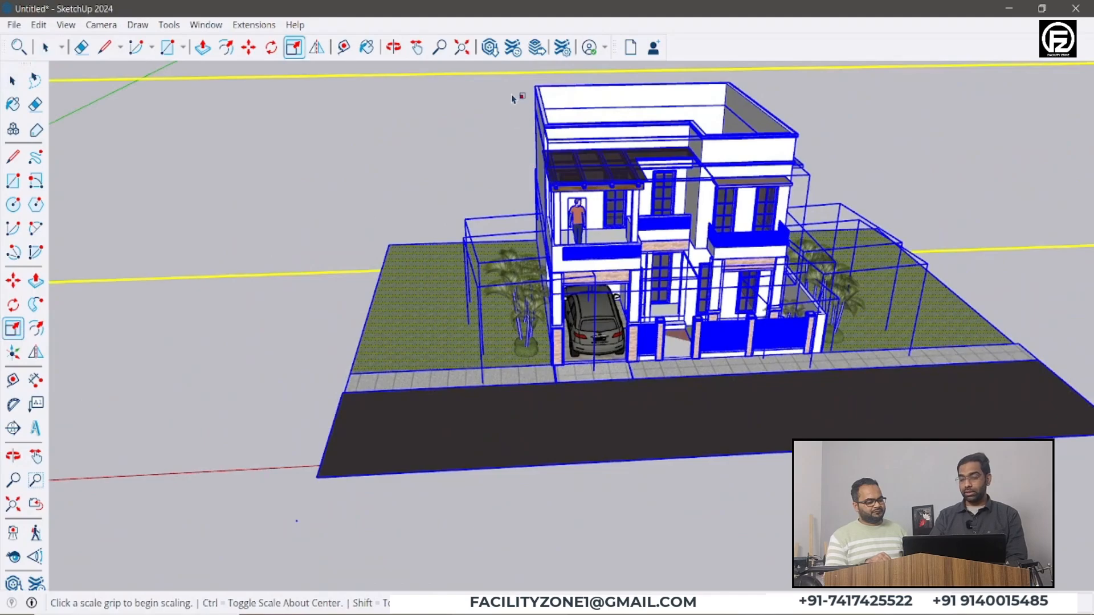
scroll(513, 302, "down", 5)
scroll(512, 303, "down", 1)
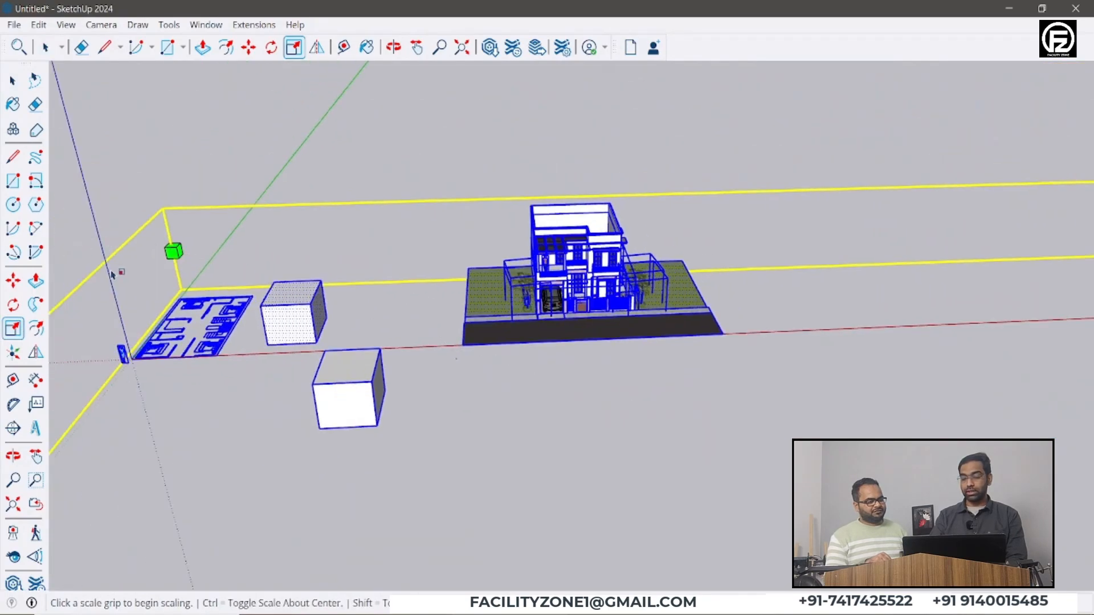
left_click(173, 251)
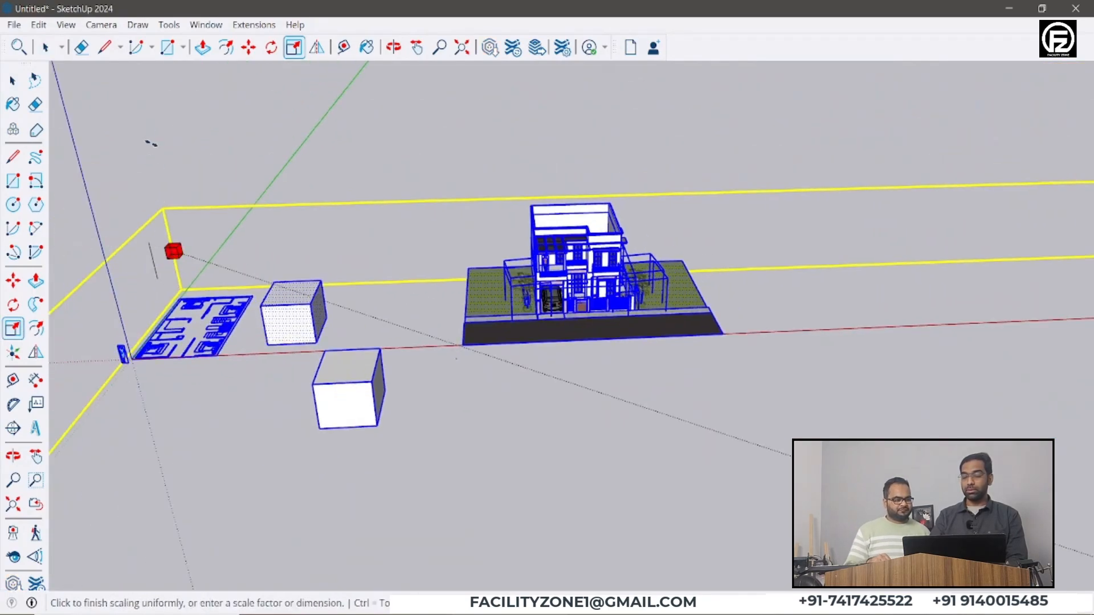
key("space")
scroll(618, 229, "up", 5)
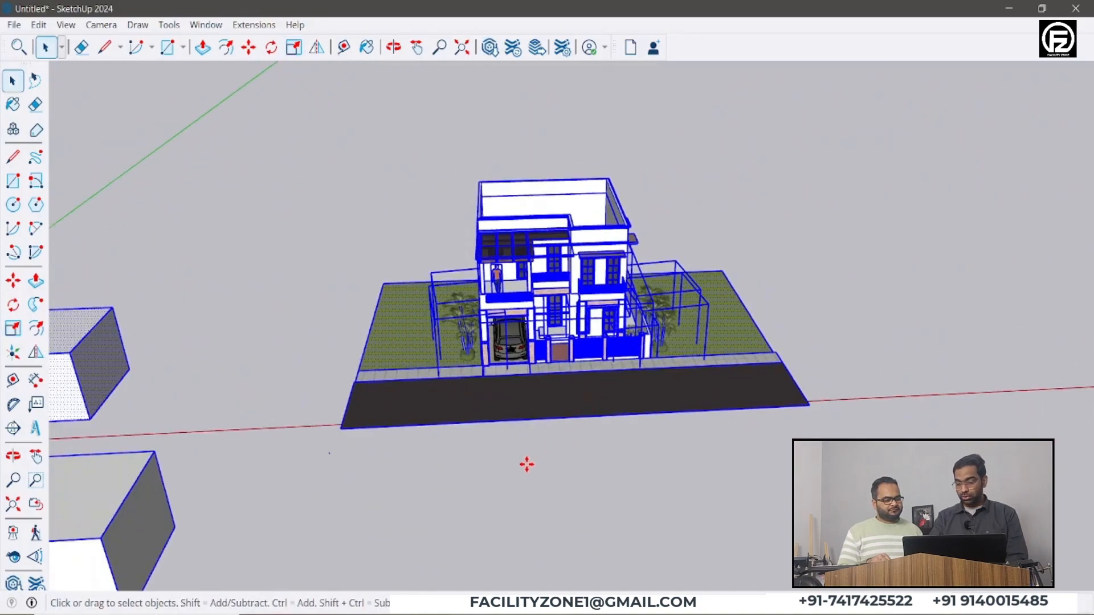
key("m")
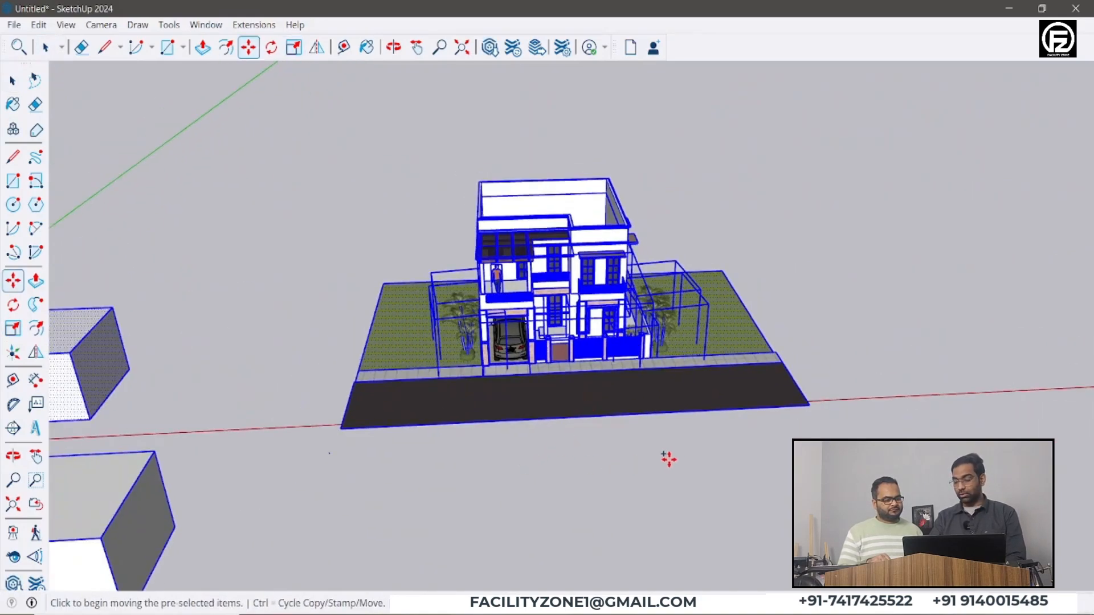
key("ctrl")
left_click(761, 457)
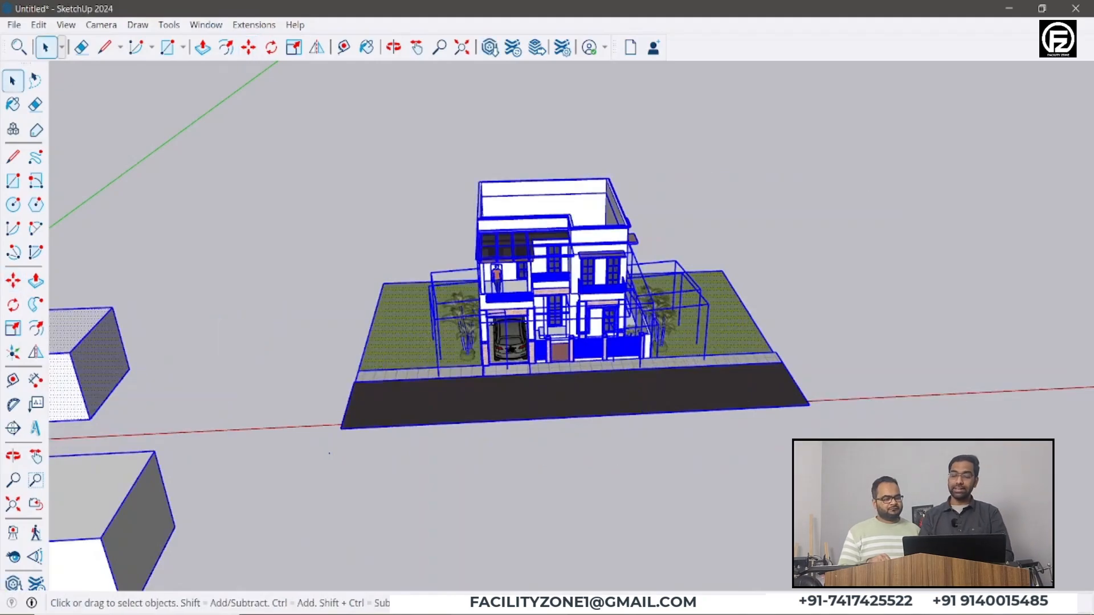
Clear the selection and select a side window canopy, the front balcony canopy, the car and the man together
scroll(543, 450, "up", 3)
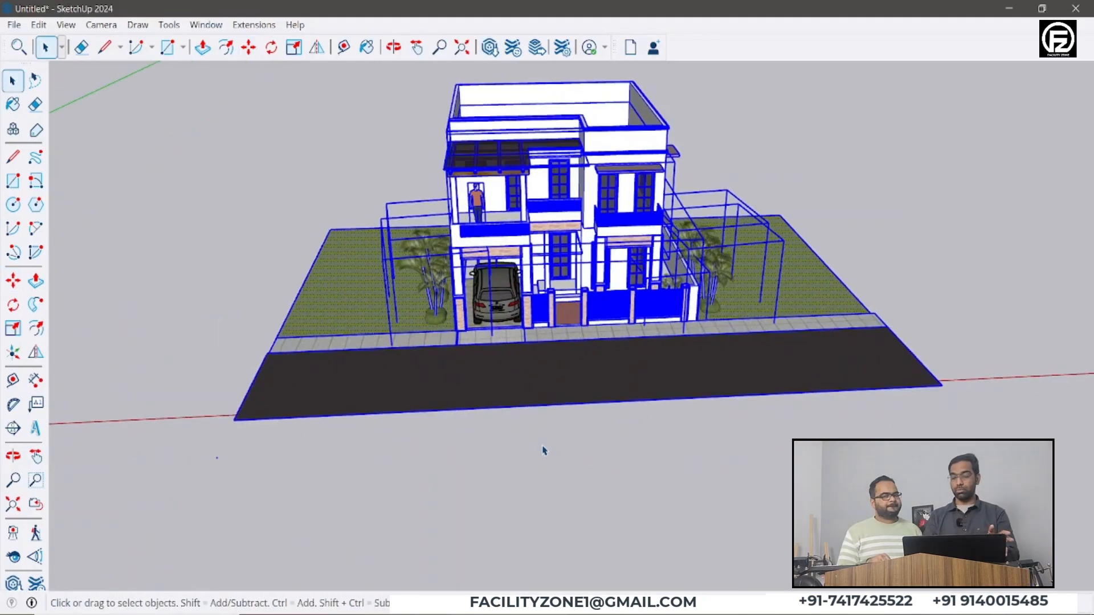
middle_click_drag(722, 365, 490, 371)
scroll(683, 279, "up", 3)
left_click(819, 161)
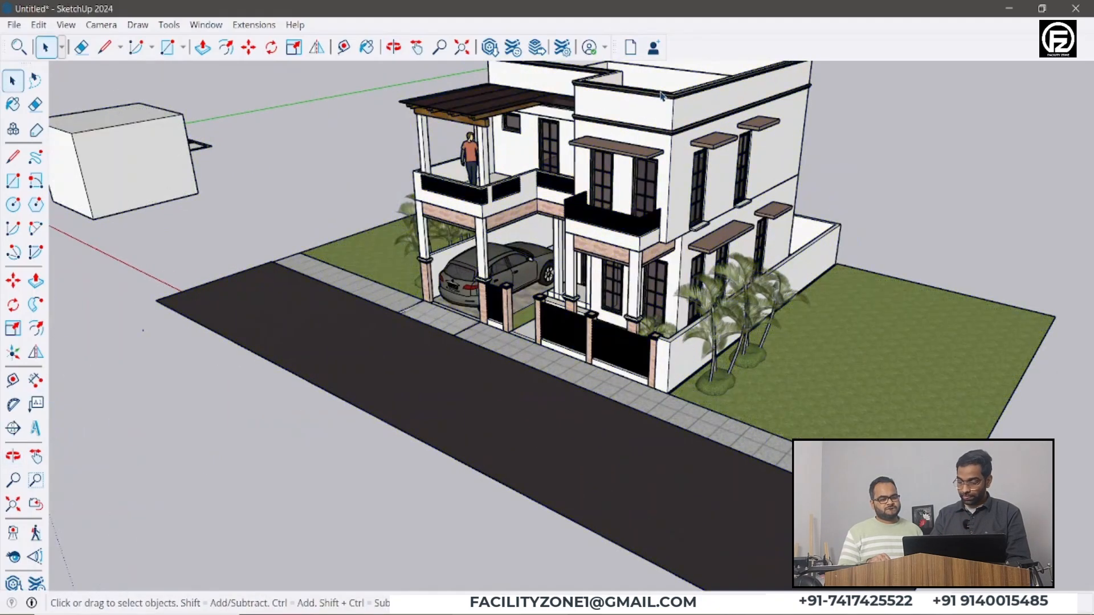
scroll(695, 111, "up", 3)
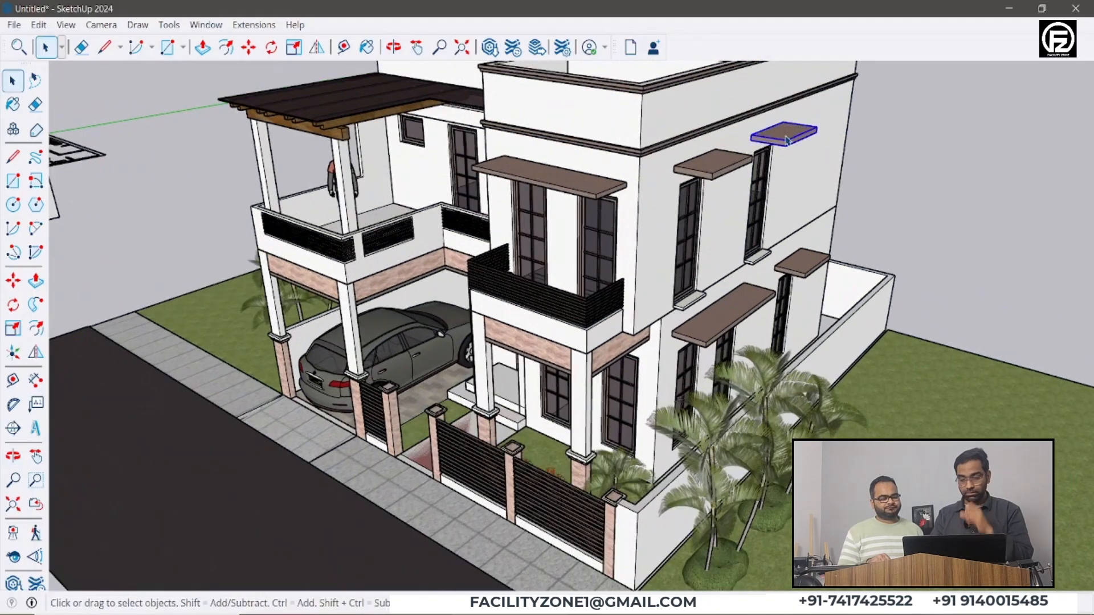
middle_click_drag(787, 140, 872, 171)
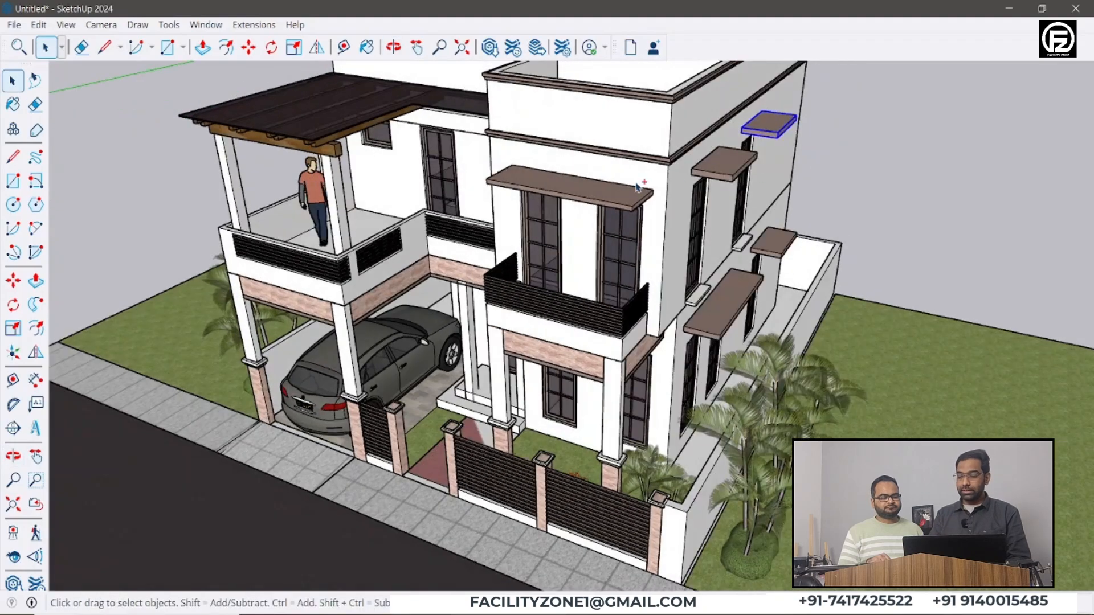
left_click(609, 196, "shift")
scroll(815, 224, "down", 1)
scroll(814, 225, "down", 1)
scroll(504, 302, "up", 1)
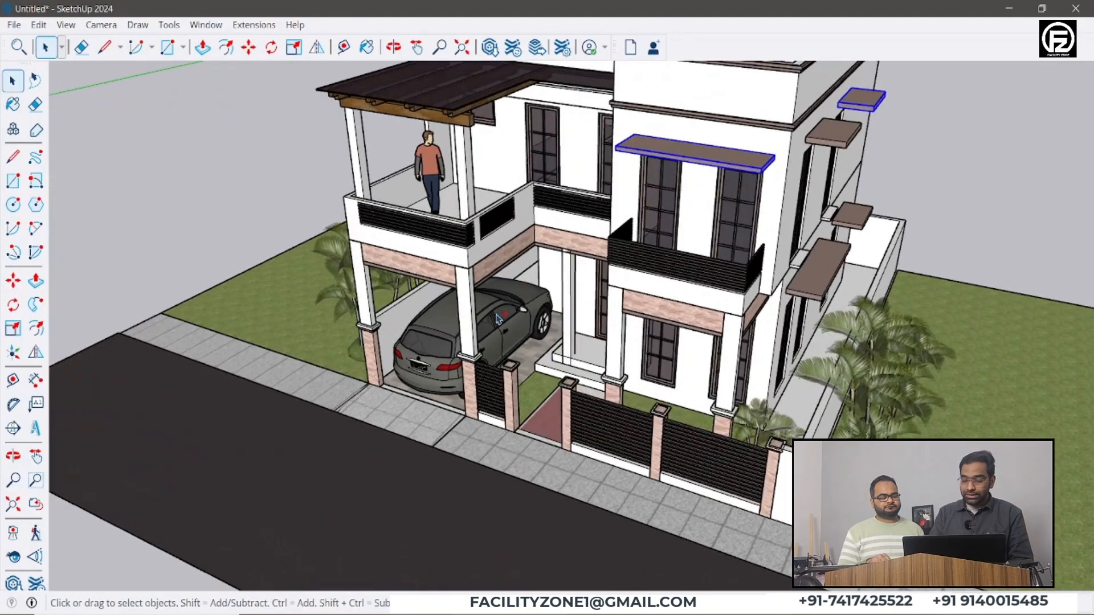
left_click(495, 314, "shift")
scroll(496, 313, "down", 1)
scroll(454, 226, "up", 2)
left_click(456, 227, "shift")
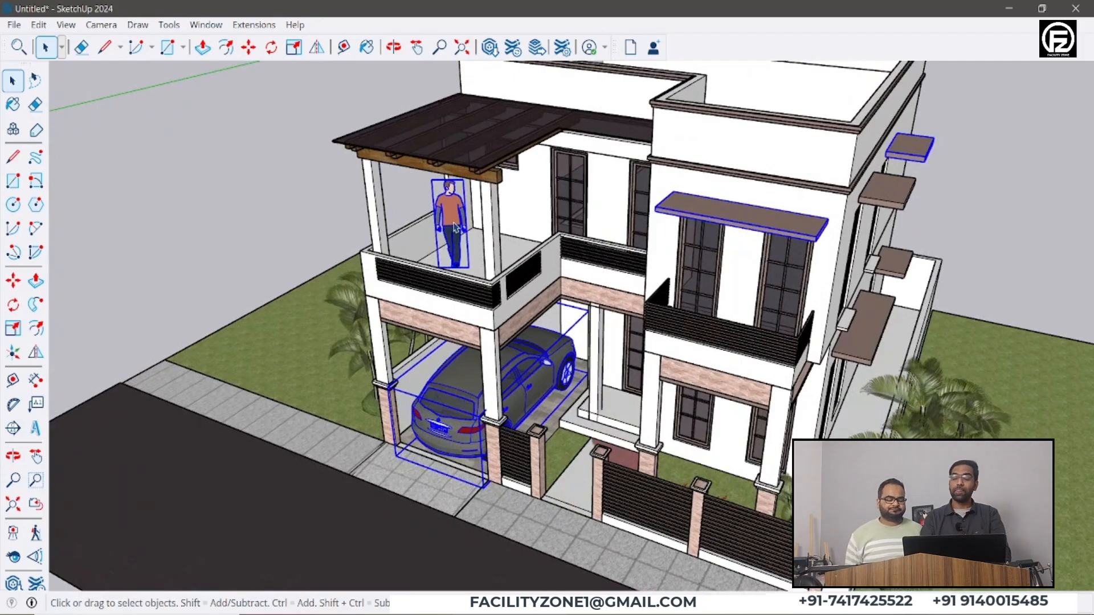
Select the man, the car and the two upper canopies on the house's side wall, and invert the selection
right_click(456, 227)
left_click(454, 207)
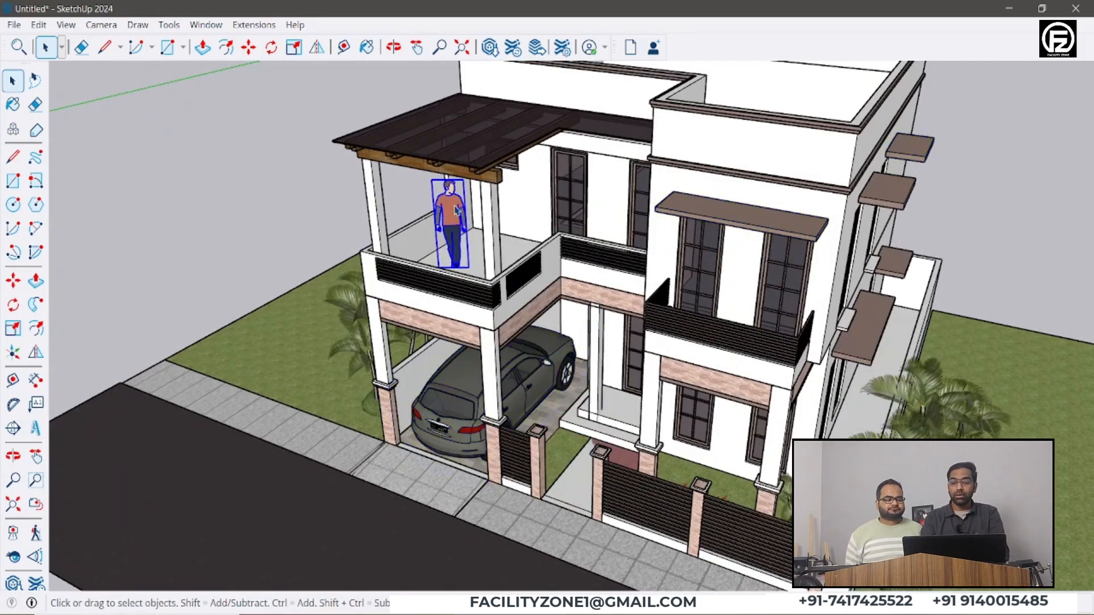
left_click(448, 384, "ctrl")
left_click(884, 192, "ctrl")
left_click(914, 156, "ctrl")
key("ctrl+shift+i")
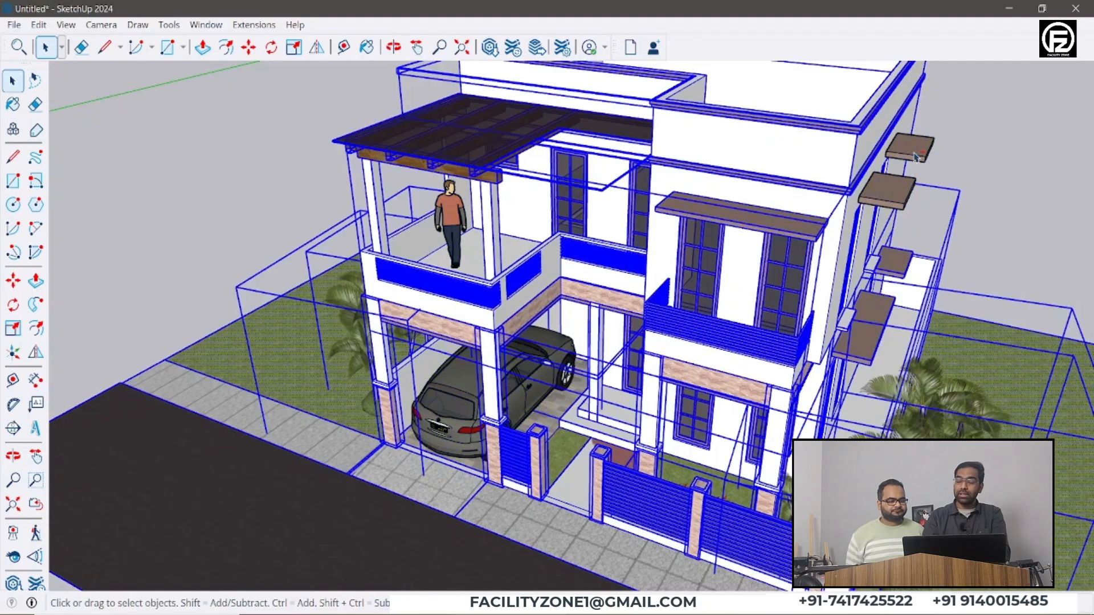
Delete everything in the inverted selection and undo the deletion
middle_click_drag(908, 272, 837, 291)
scroll(838, 291, "down", 5)
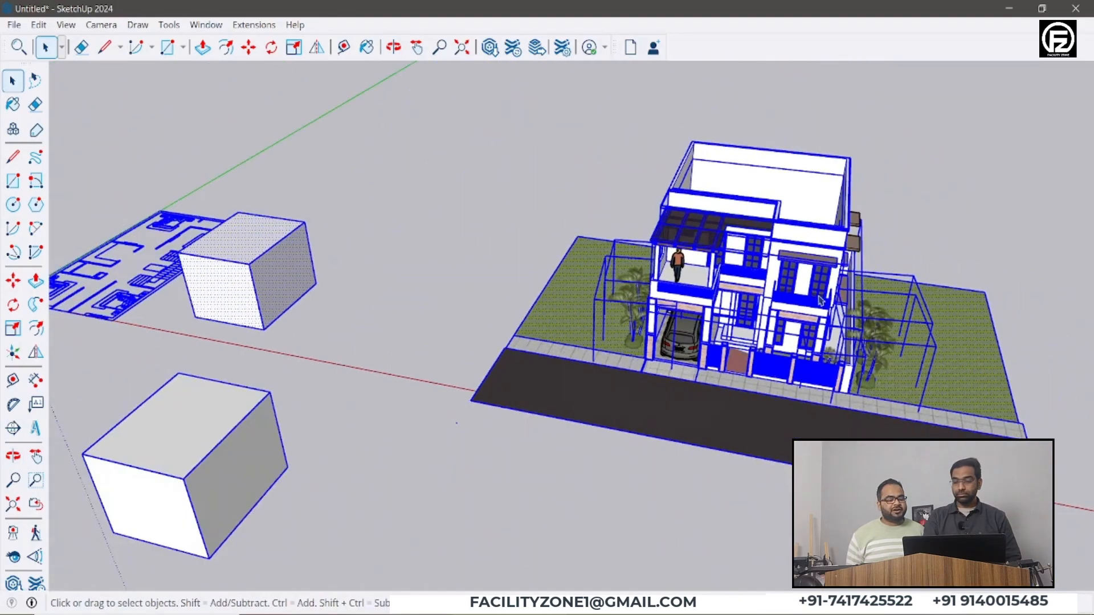
scroll(817, 297, "up", 1)
key("Delete")
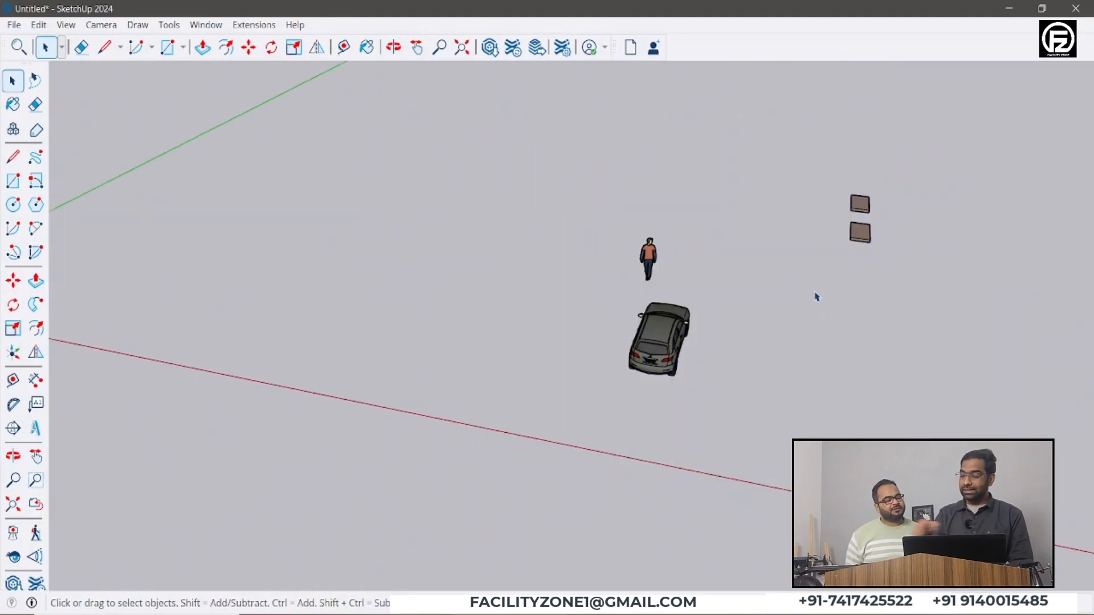
scroll(817, 296, "down", 3)
scroll(629, 288, "down", 2)
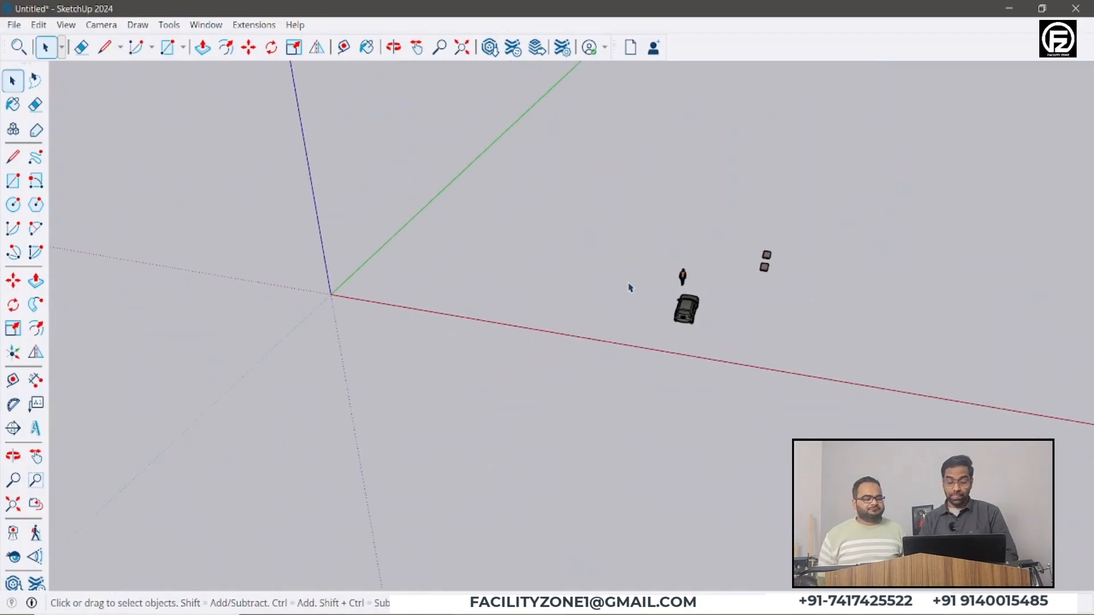
key("ctrl+z")
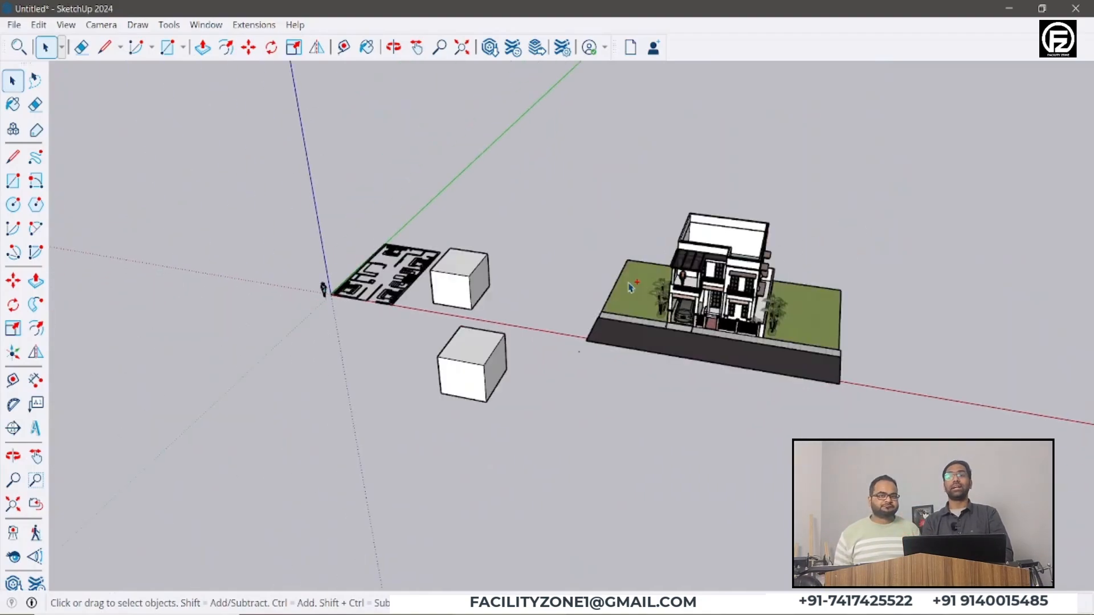
Open the house's wall group for editing and hide the blue floor surface inside the roof parapet
middle_click_drag(577, 323, 604, 327)
left_click(37, 25)
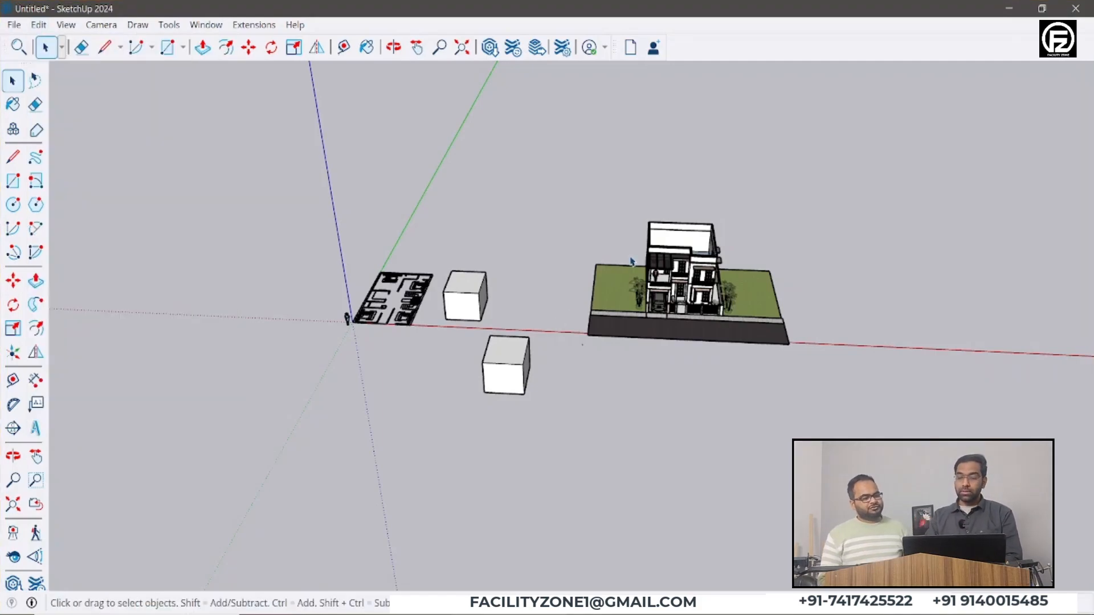
scroll(674, 234, "up", 2)
scroll(674, 231, "up", 3)
middle_click_drag(673, 231, 706, 268)
scroll(707, 268, "up", 4)
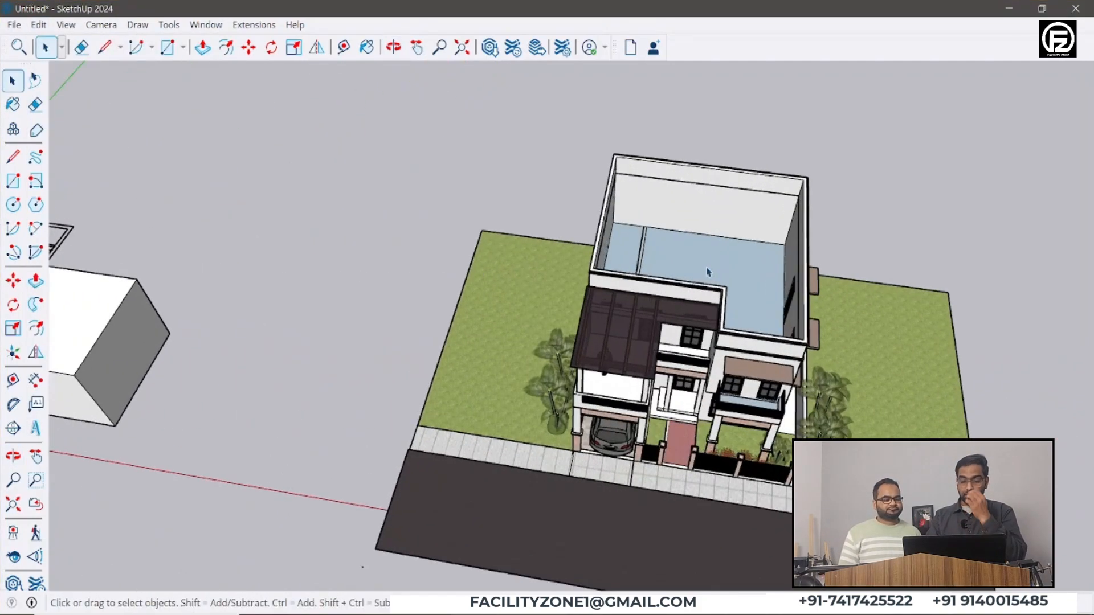
scroll(754, 282, "up", 2)
double_click(753, 272)
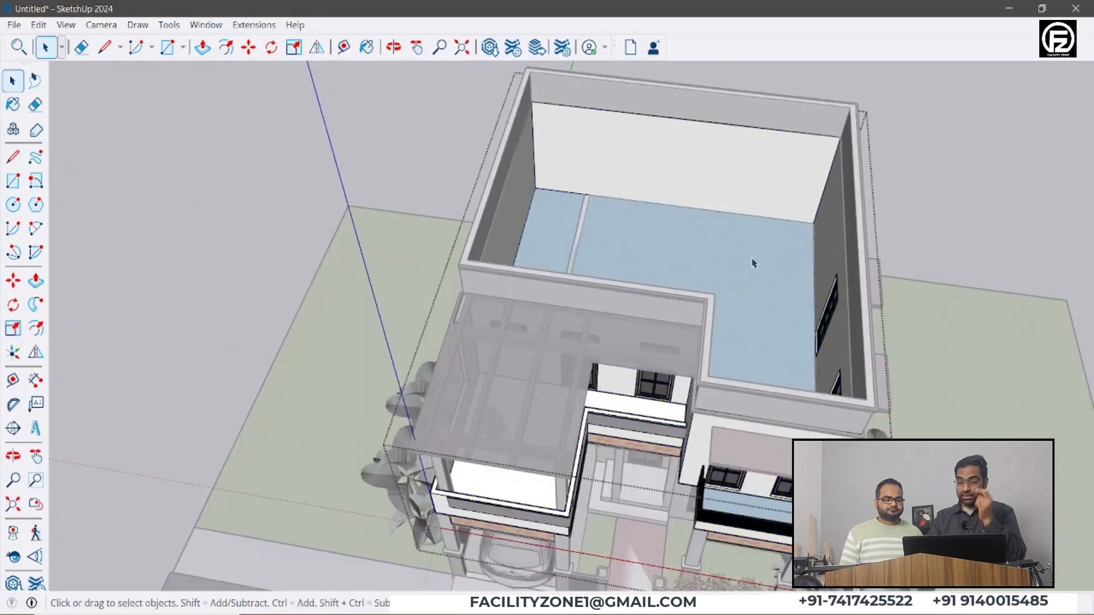
scroll(751, 260, "up", 3)
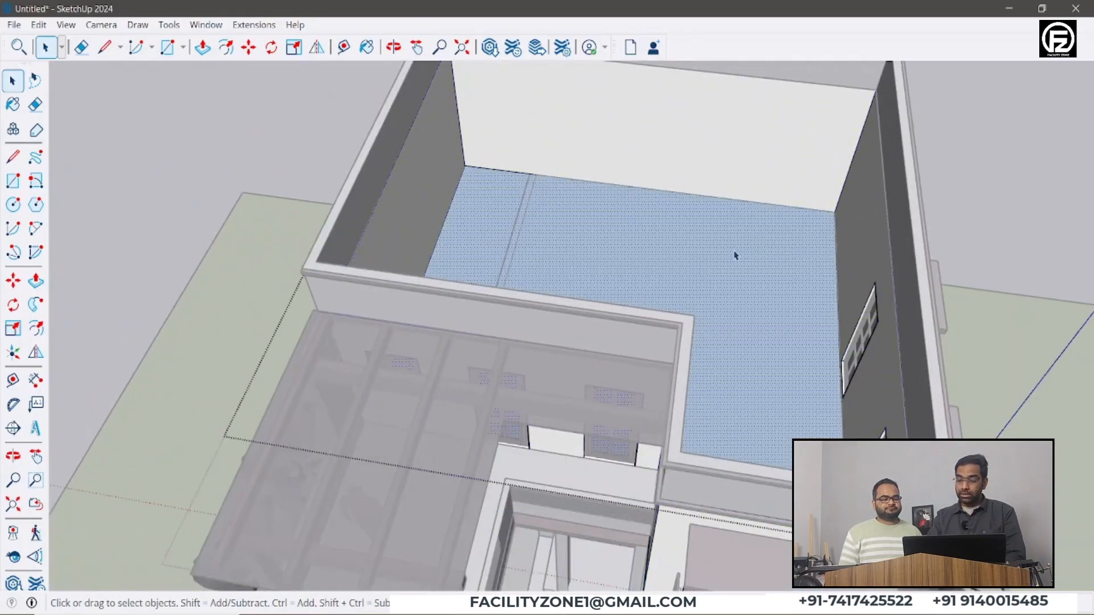
scroll(735, 255, "down", 4)
left_click(39, 26)
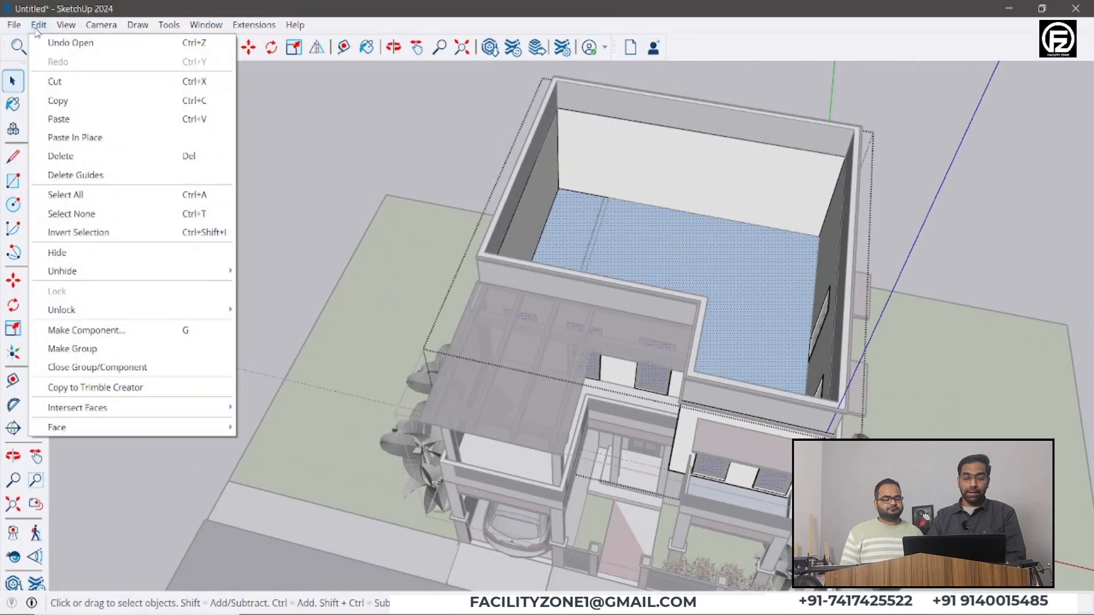
left_click(183, 252)
Start the Paint Bucket tool and bring up the material collections
scroll(736, 238, "up", 2)
middle_click_drag(736, 238, 695, 420)
scroll(598, 359, "up", 5)
scroll(572, 289, "up", 3)
middle_click_drag(572, 290, 587, 288)
left_click(587, 288)
left_click(67, 25)
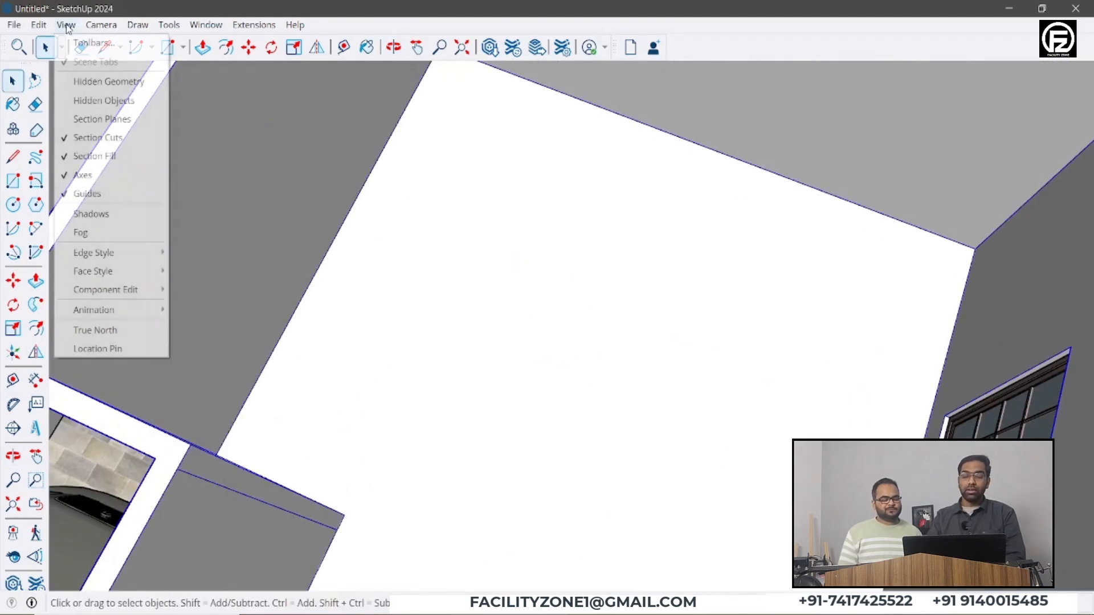
mouse_move(207, 25)
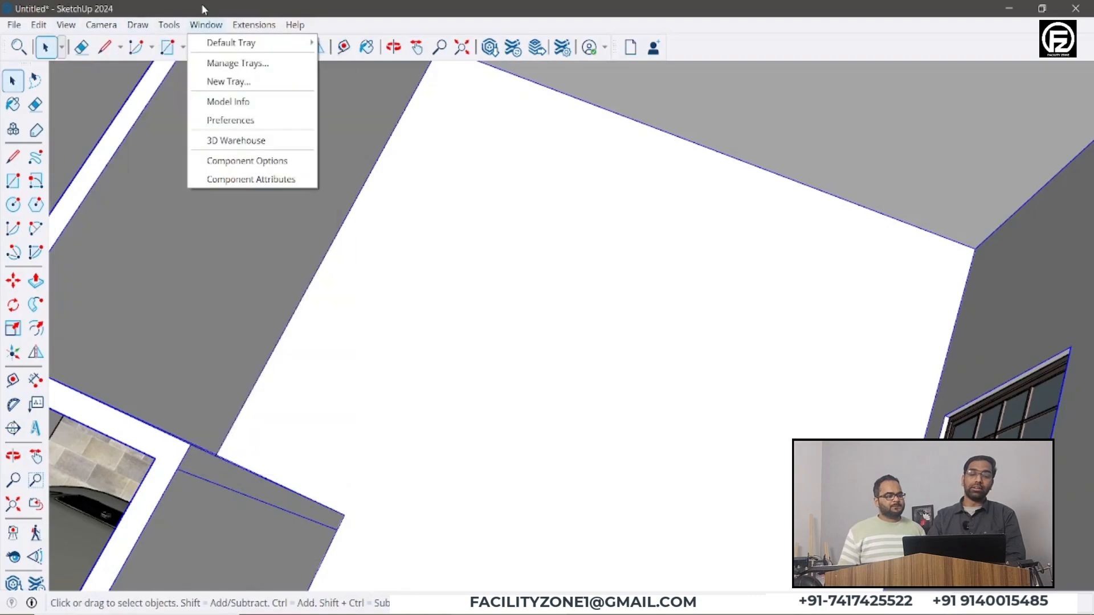
left_click(7, 119)
left_click(12, 105)
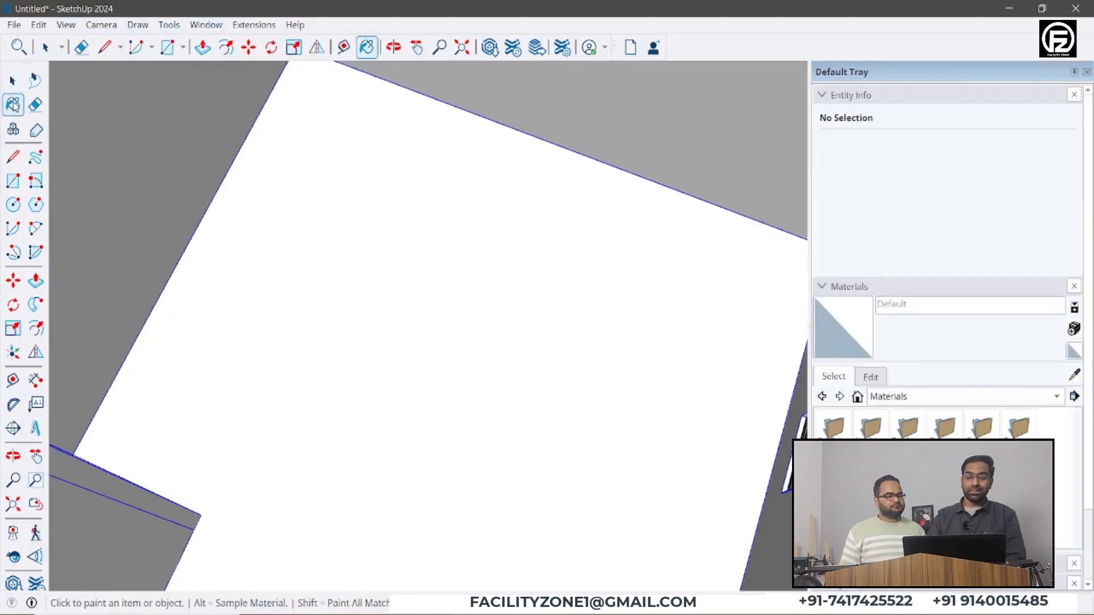
Try painting the wall group with the Blacktop New material from the Asphalt and Concrete collection, and undo the paint
left_click(865, 432)
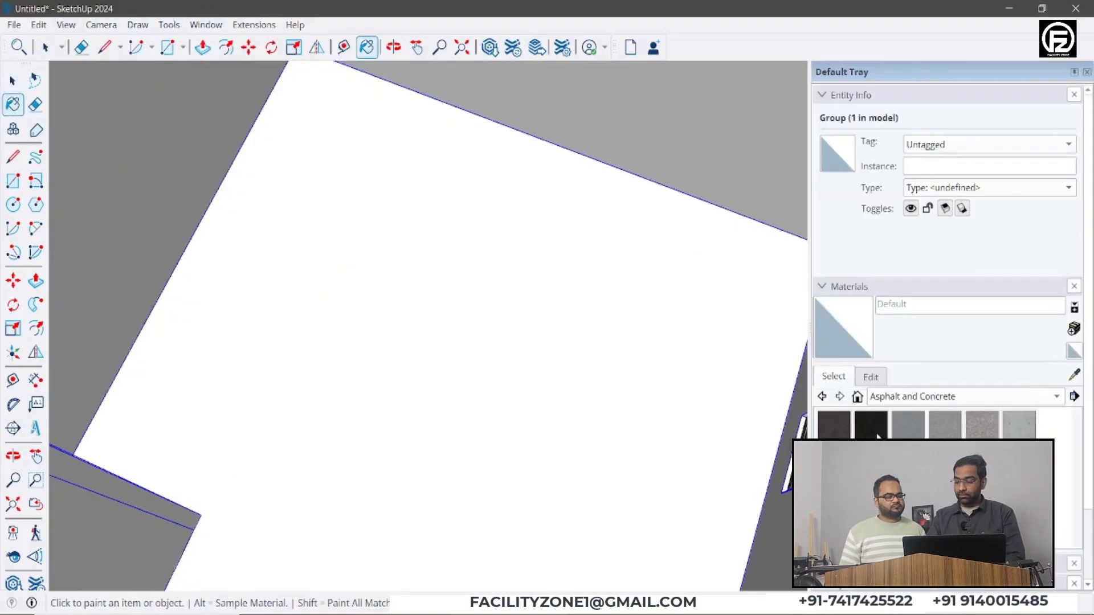
left_click(871, 426)
left_click(399, 342)
scroll(564, 301, "down", 3)
scroll(625, 322, "down", 5)
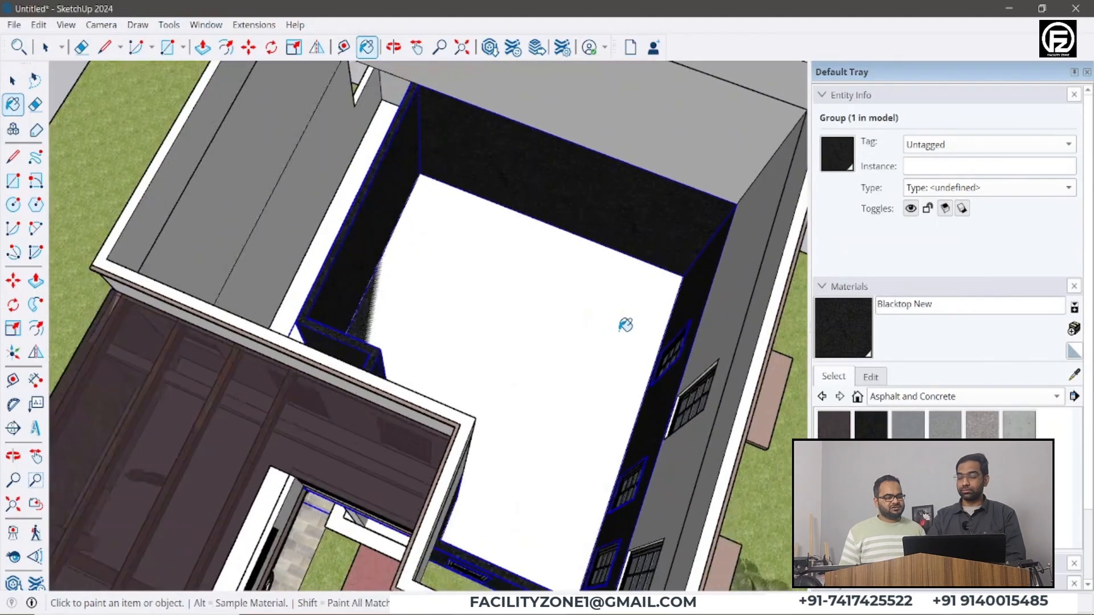
key("ctrl+z")
Close the default tray and unhide the last hidden object in the house model
left_click(1087, 72)
scroll(618, 281, "down", 4)
middle_click_drag(617, 281, 690, 205)
key("space")
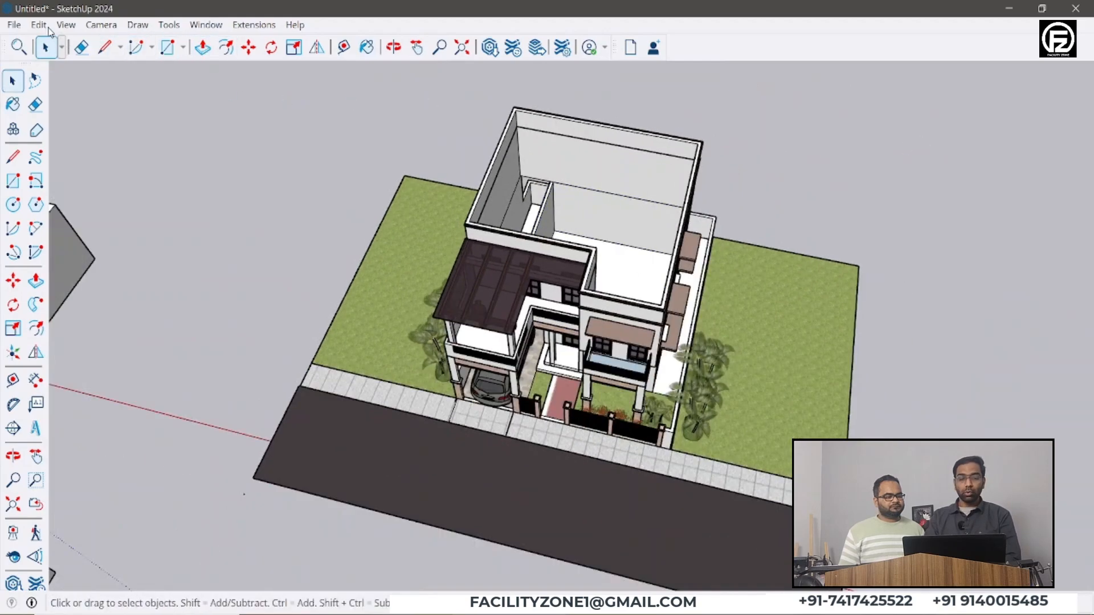
left_click(40, 25)
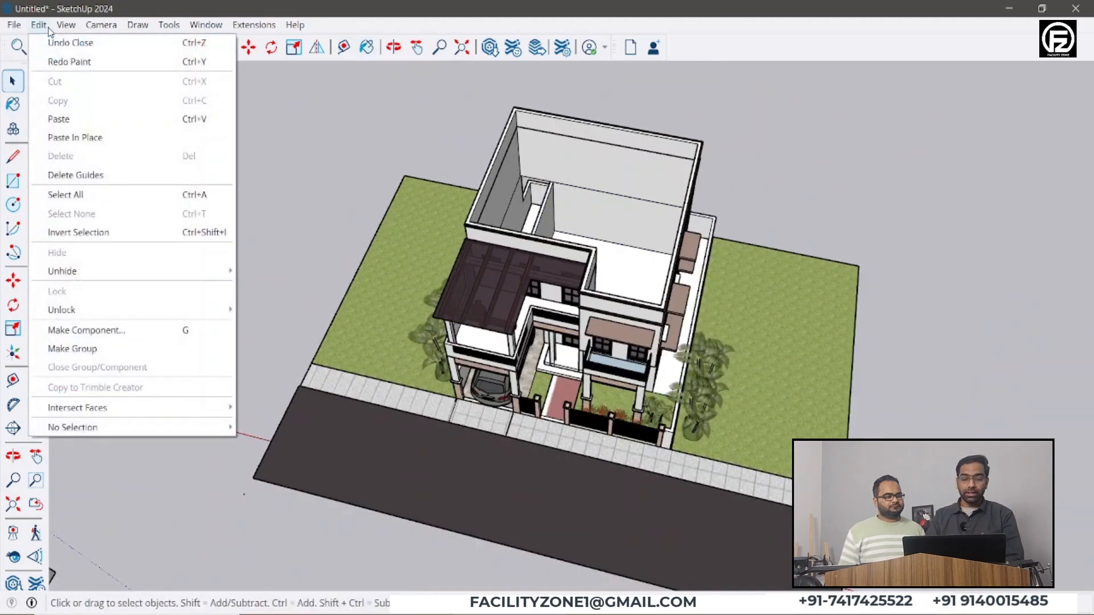
mouse_move(161, 274)
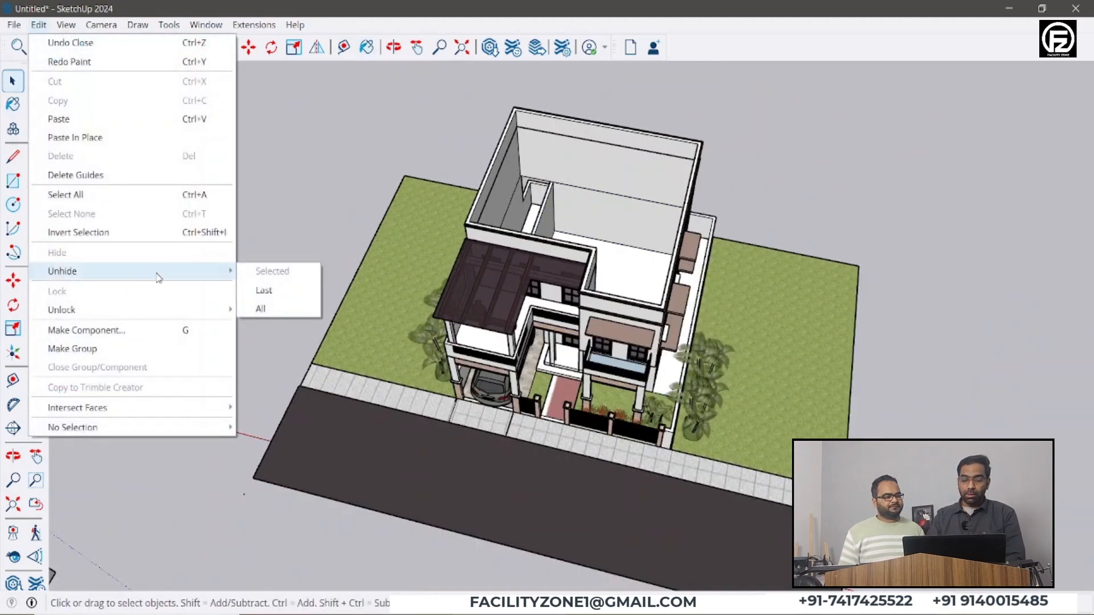
left_click(285, 289)
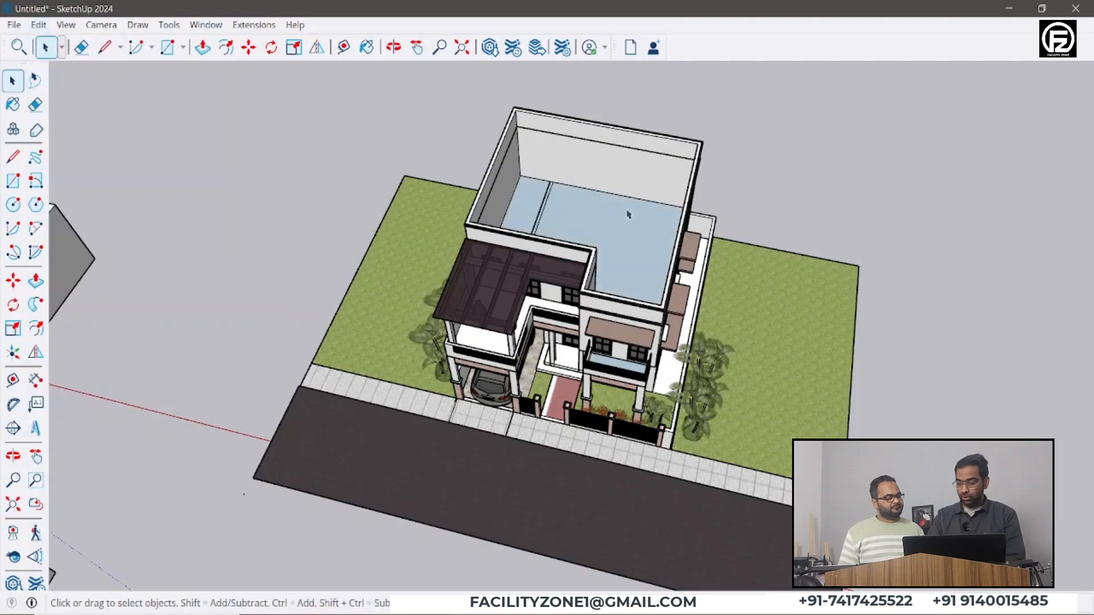
Select the house's floor group inside the upper walls and unhide all remaining hidden objects
left_click(608, 239)
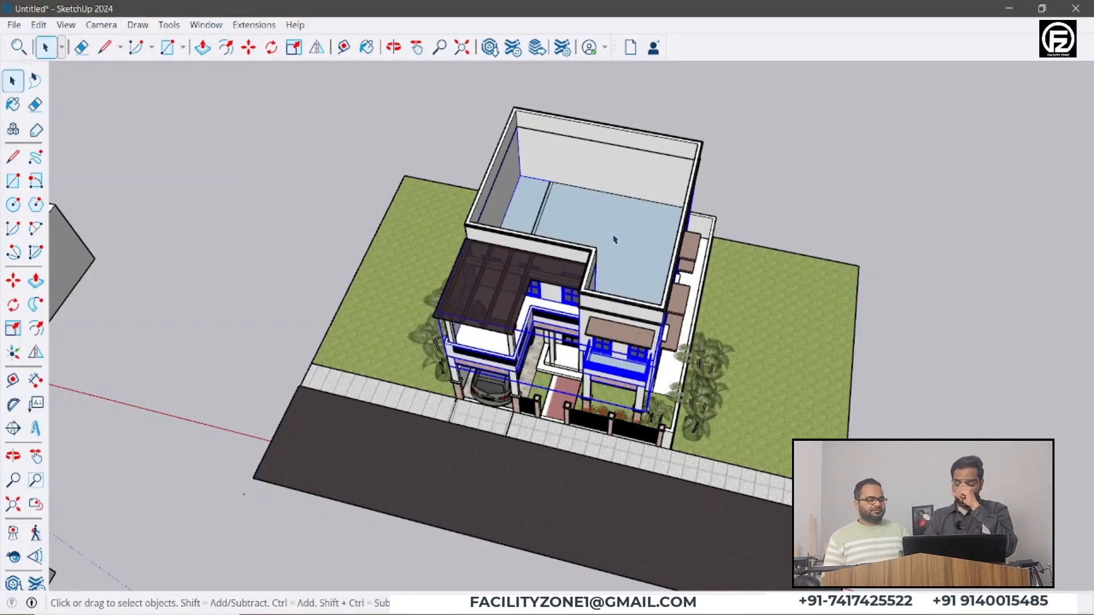
middle_click_drag(615, 240, 229, 125)
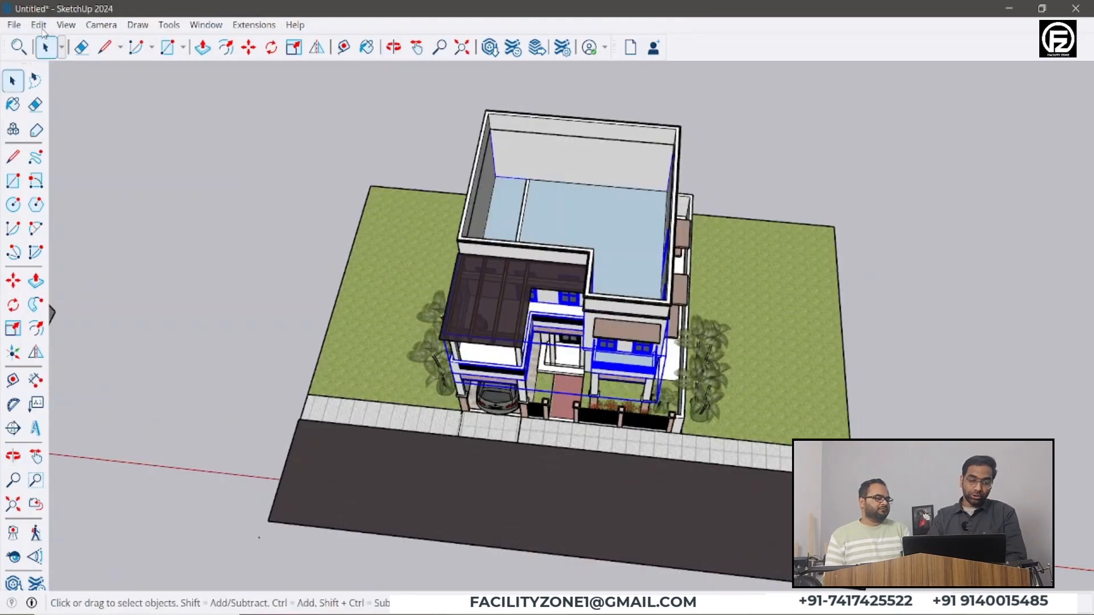
left_click(38, 25)
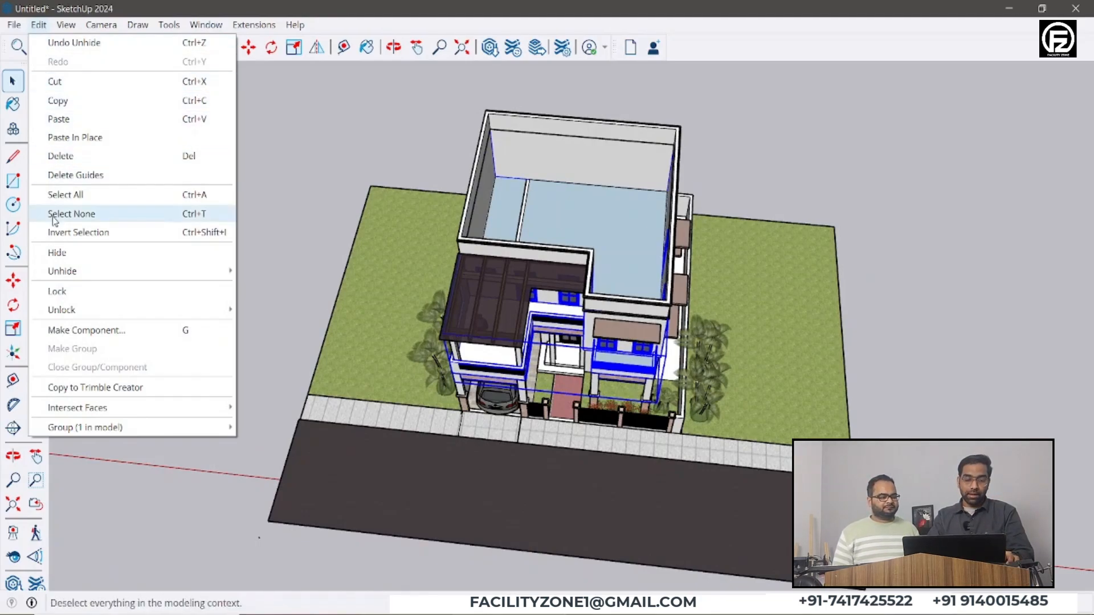
mouse_move(194, 268)
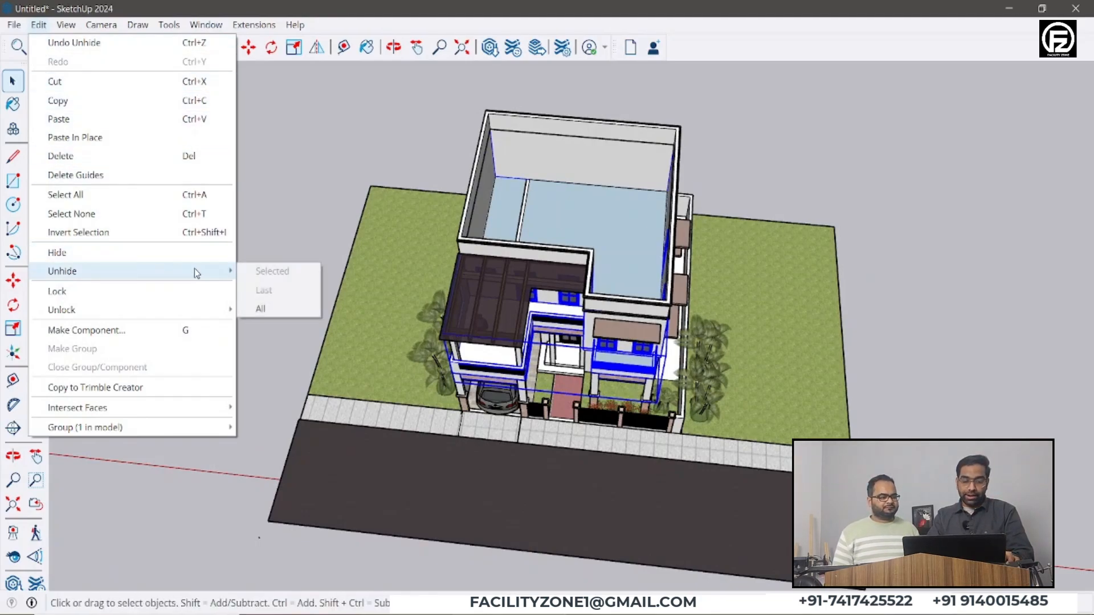
left_click(275, 297)
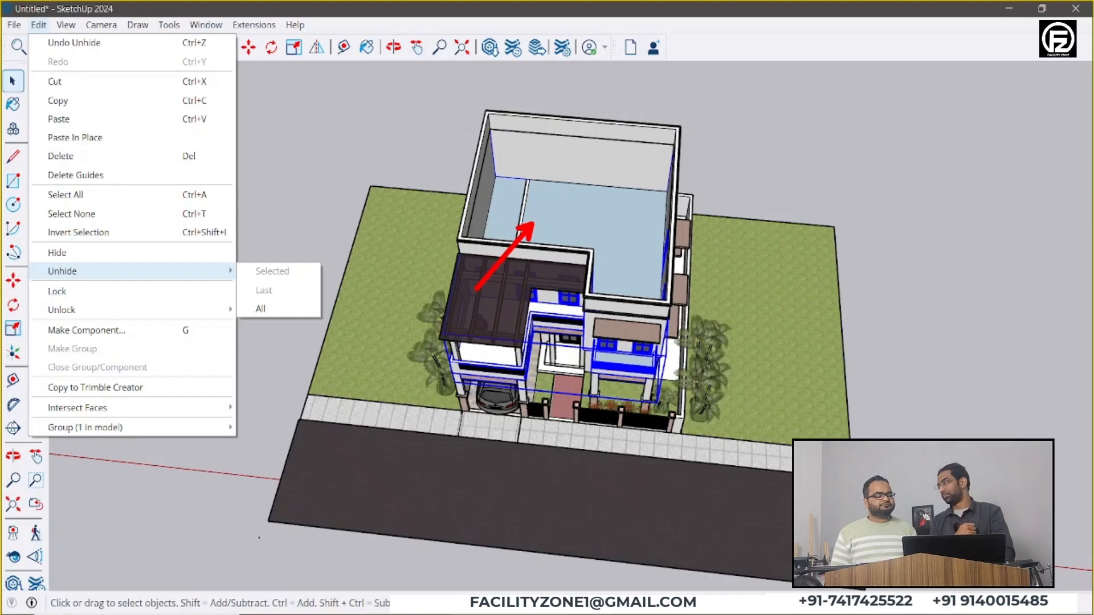
left_click(261, 308)
scroll(402, 372, "down", 6)
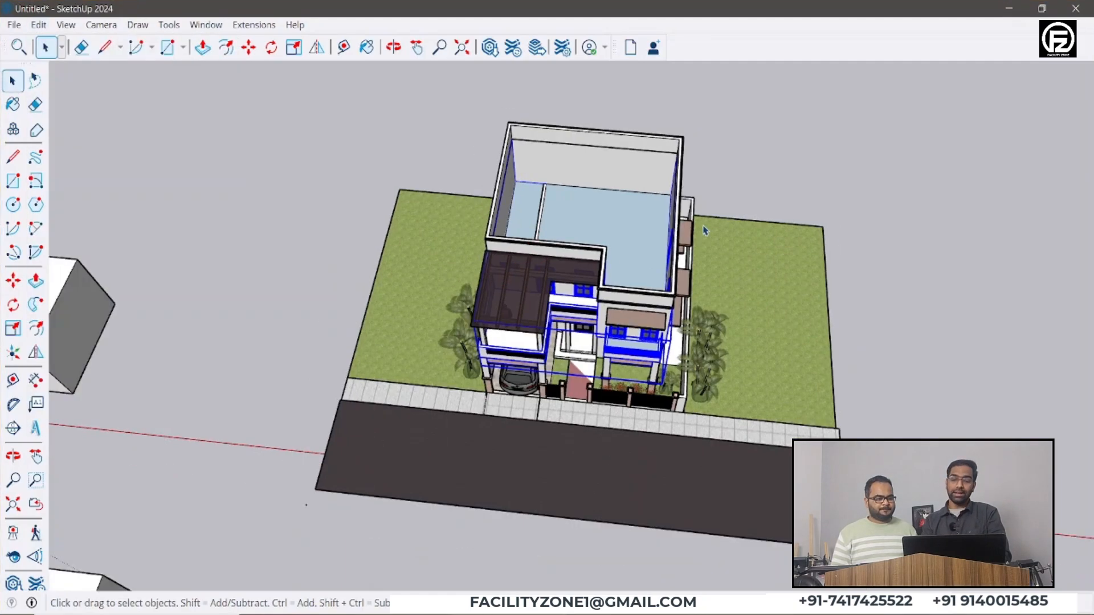
Copy the single box in front of the house along the red axis, placing the copy beside the original
left_click(405, 385)
scroll(450, 419, "up", 5)
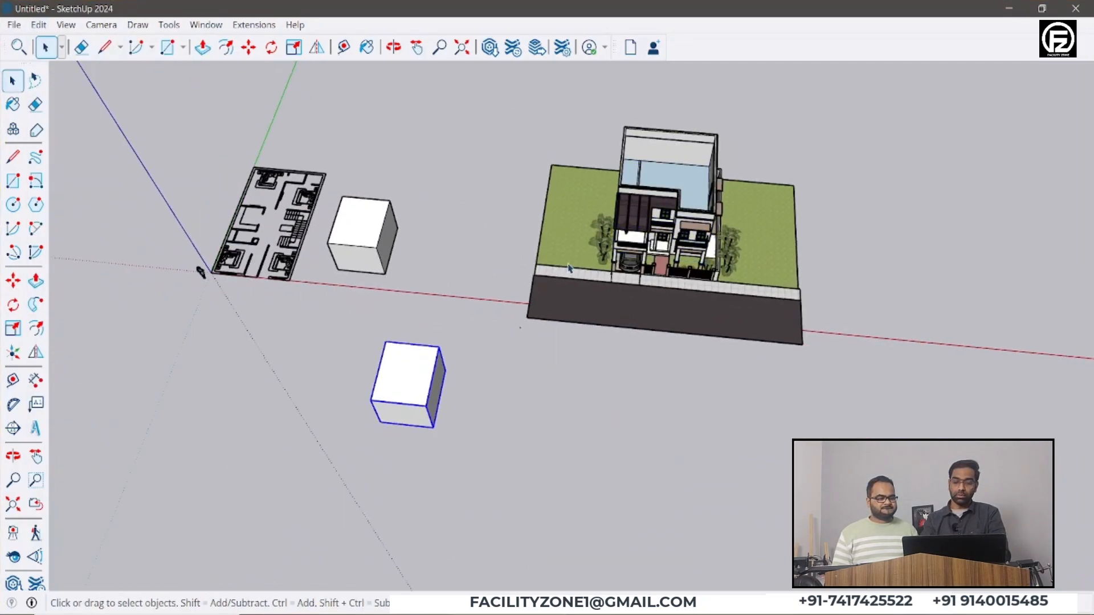
scroll(456, 444, "down", 3)
key("m")
left_click(427, 491)
key("ctrl")
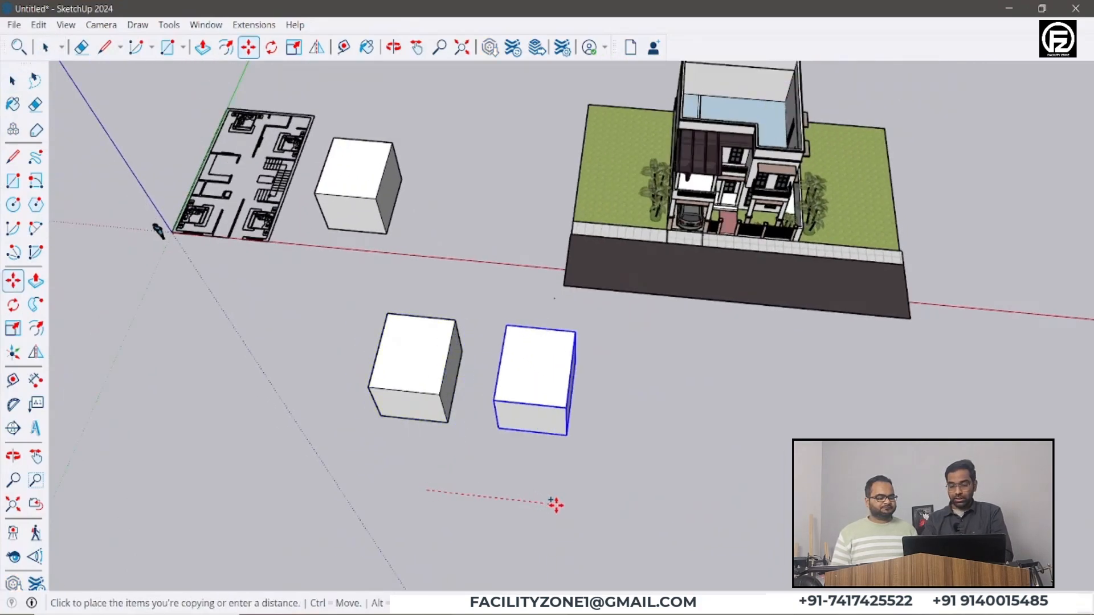
left_click(556, 505)
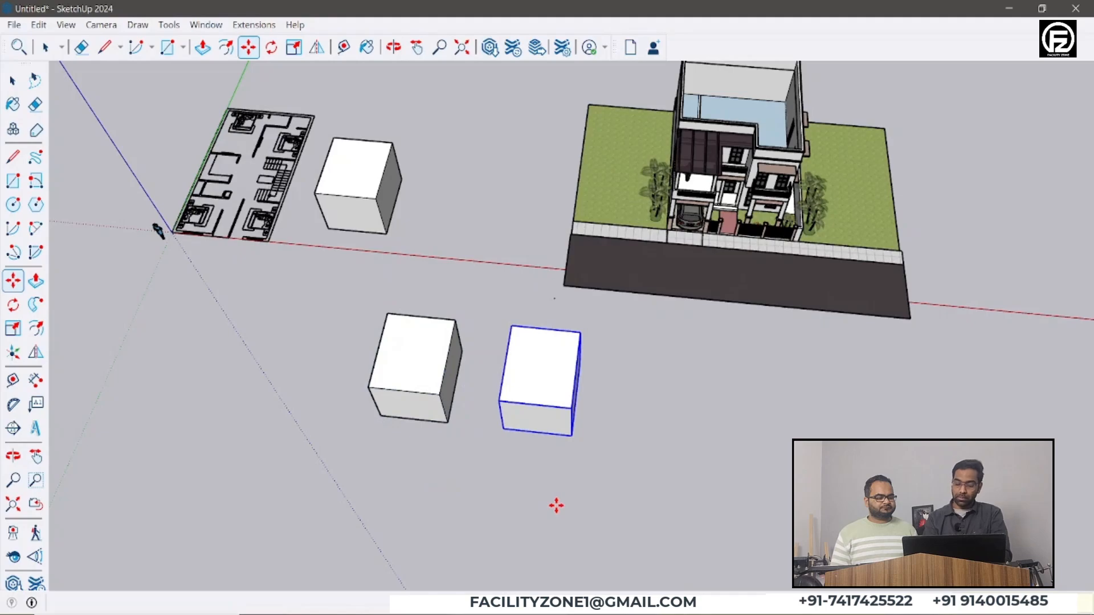
Multiply the box copy into a linear array of 10 copies (10x)
type("10x")
key("Return")
scroll(518, 442, "down", 3)
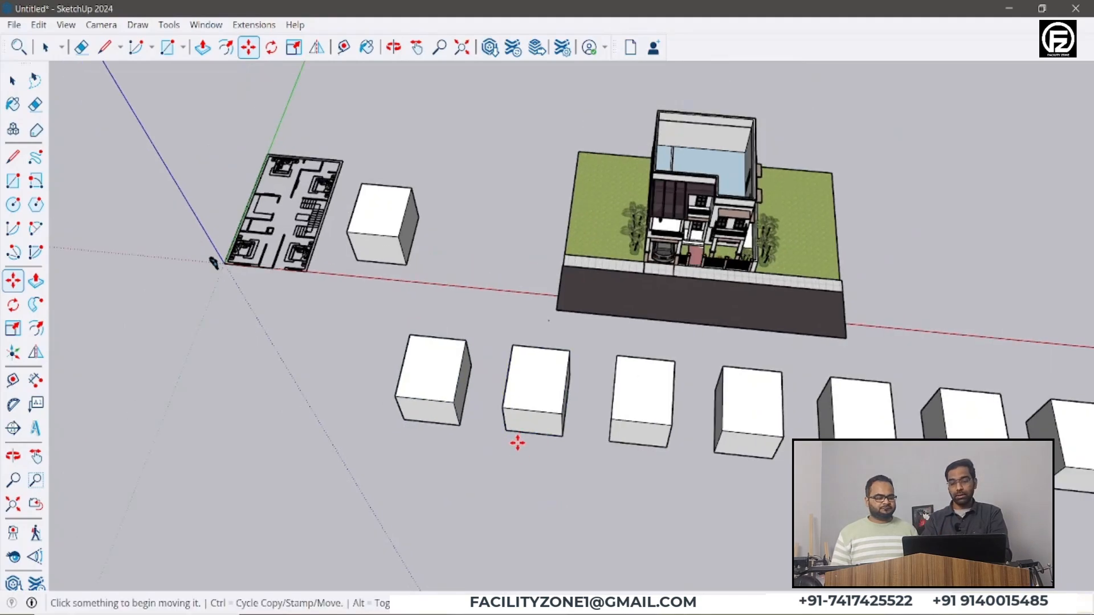
scroll(435, 354, "down", 4)
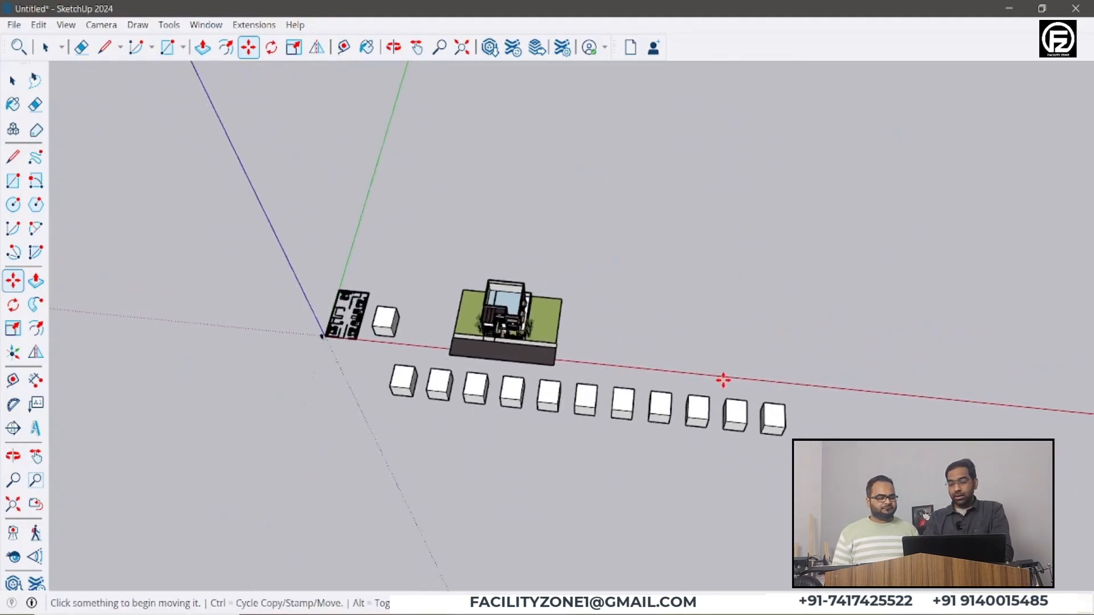
Hide the eleventh box, at the end of the row farthest from the floor plan
scroll(722, 379, "up", 3)
key("space")
scroll(773, 432, "up", 2)
left_click(773, 432)
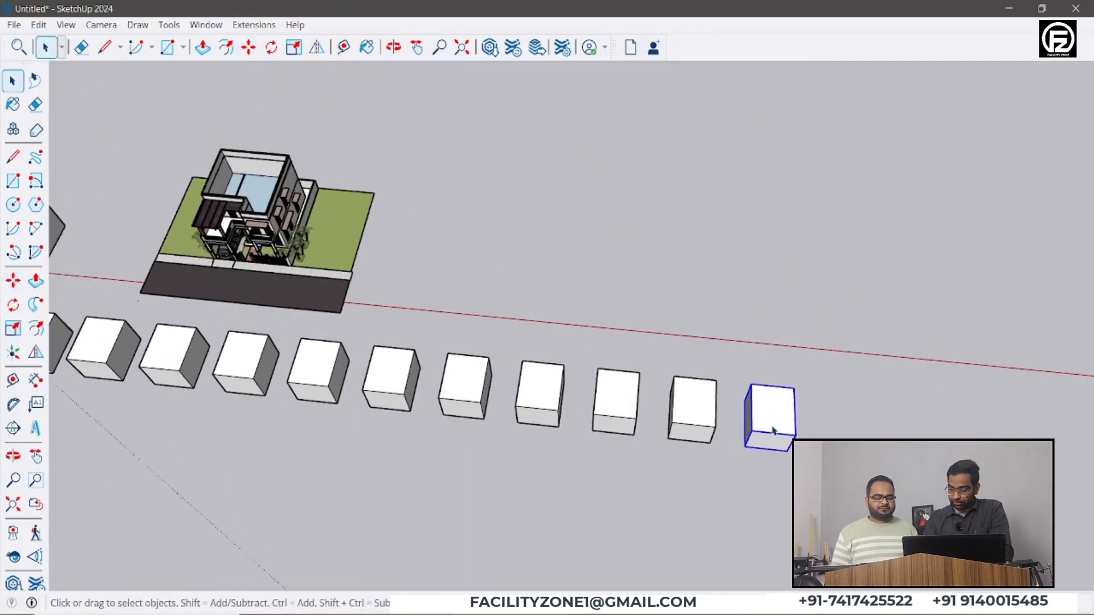
left_click(39, 25)
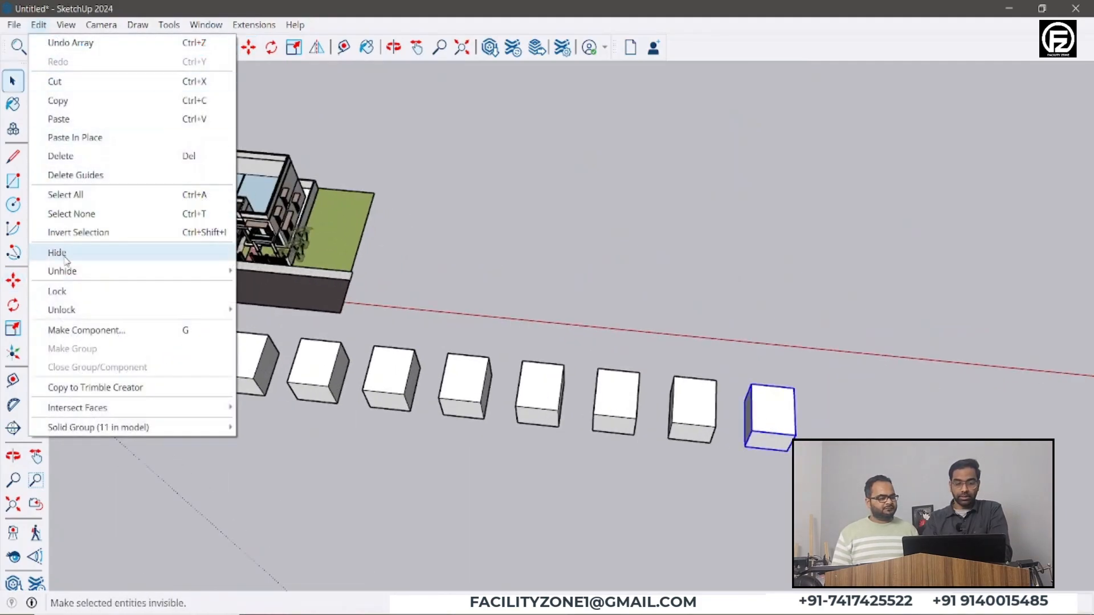
left_click(65, 259)
scroll(685, 344, "down", 2)
scroll(685, 389, "up", 3)
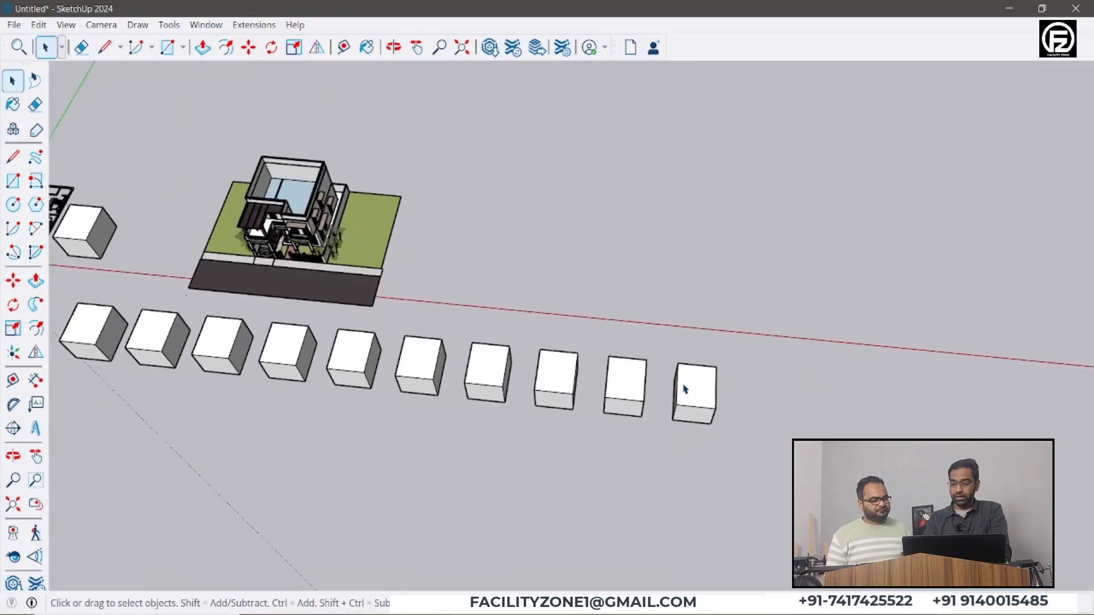
Hide the tenth box in the row
left_click(696, 397)
scroll(767, 404, "down", 2)
scroll(758, 401, "up", 1)
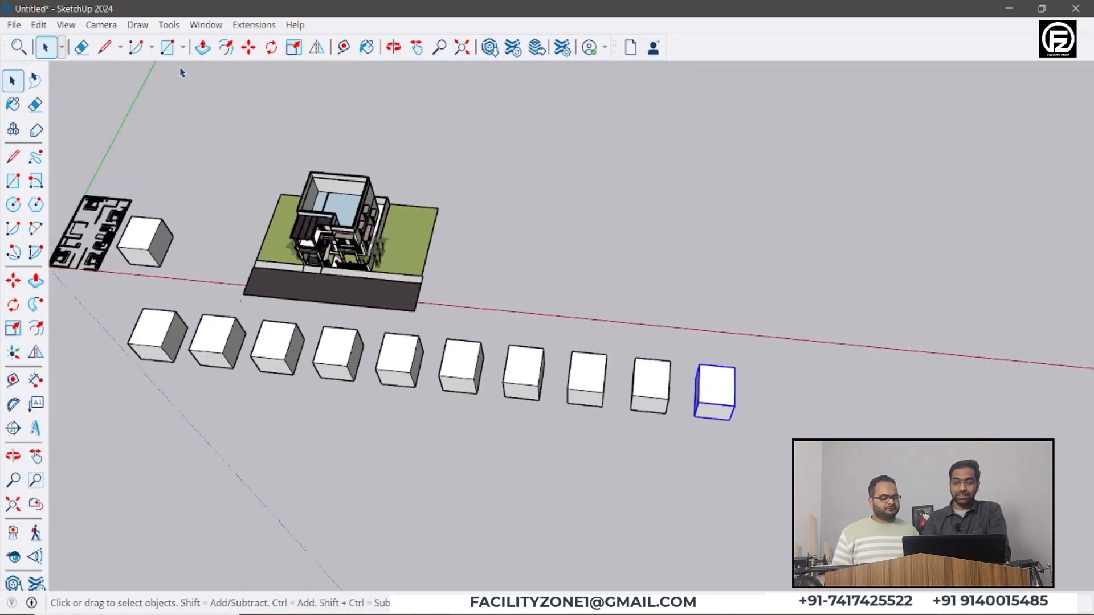
left_click(39, 25)
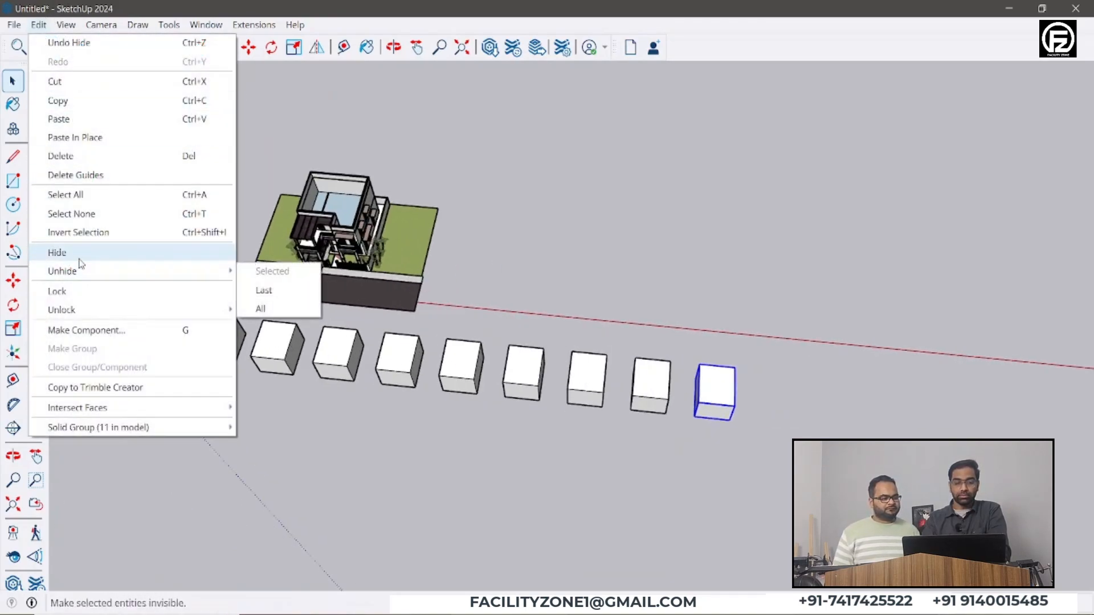
left_click(79, 260)
Hide the ninth and eighth boxes in the row, one at a time
left_click(658, 387)
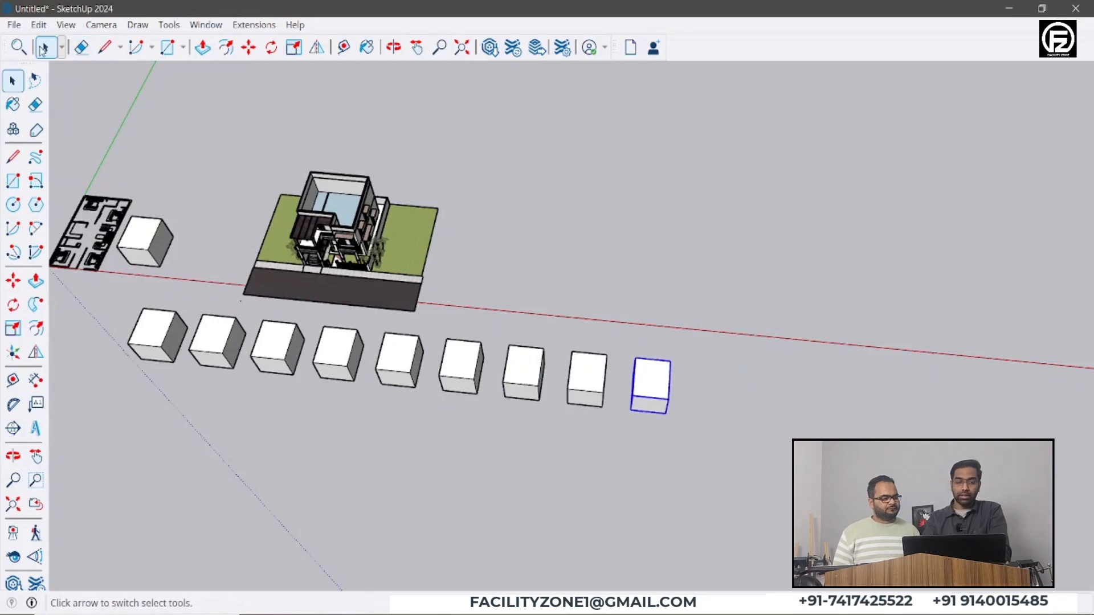
left_click(39, 24)
left_click(86, 251)
left_click(571, 386)
left_click(38, 25)
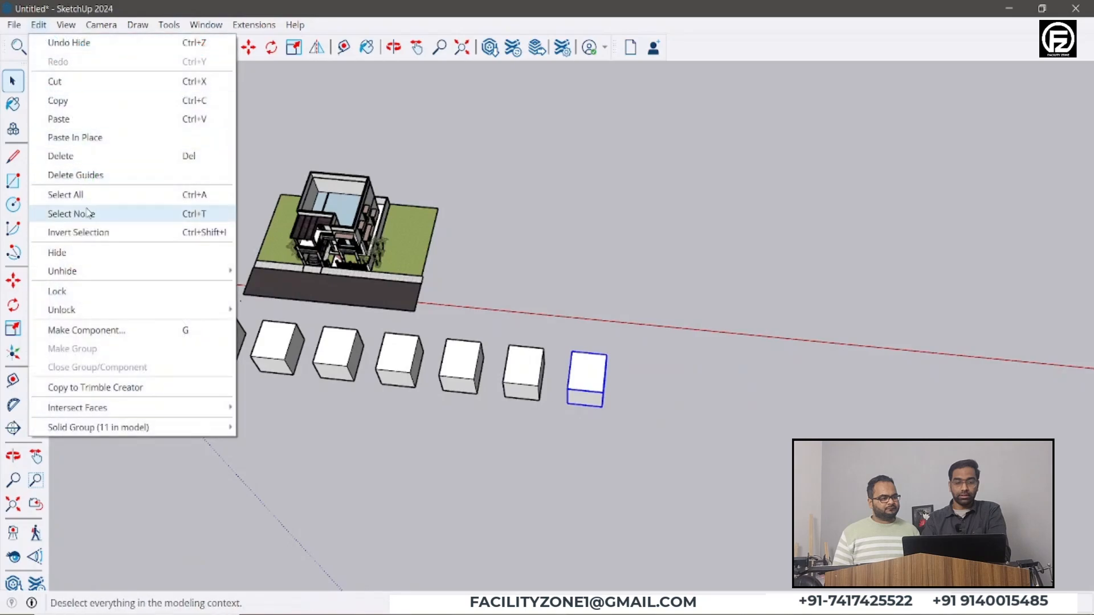
left_click(87, 256)
Hide the seventh box in the row
middle_click_drag(522, 354, 273, 393)
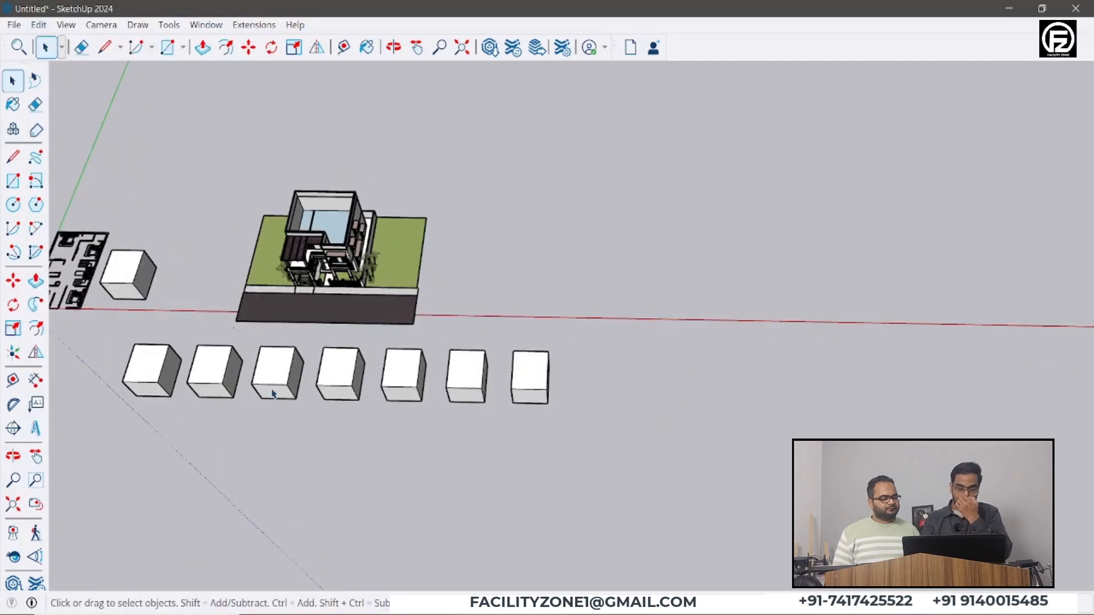
left_click(535, 380)
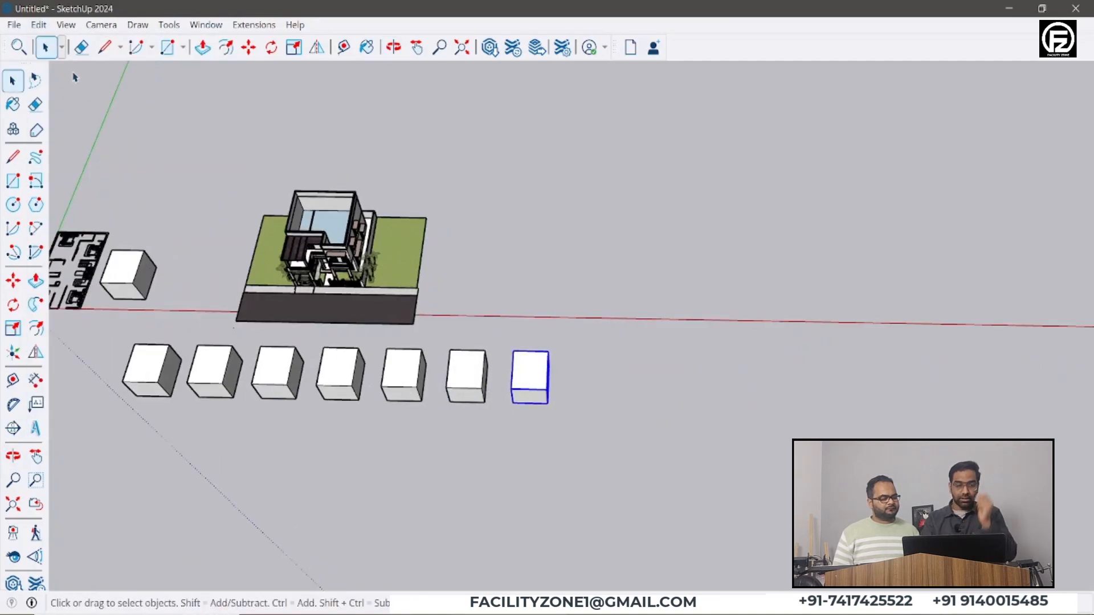
left_click(38, 24)
left_click(75, 255)
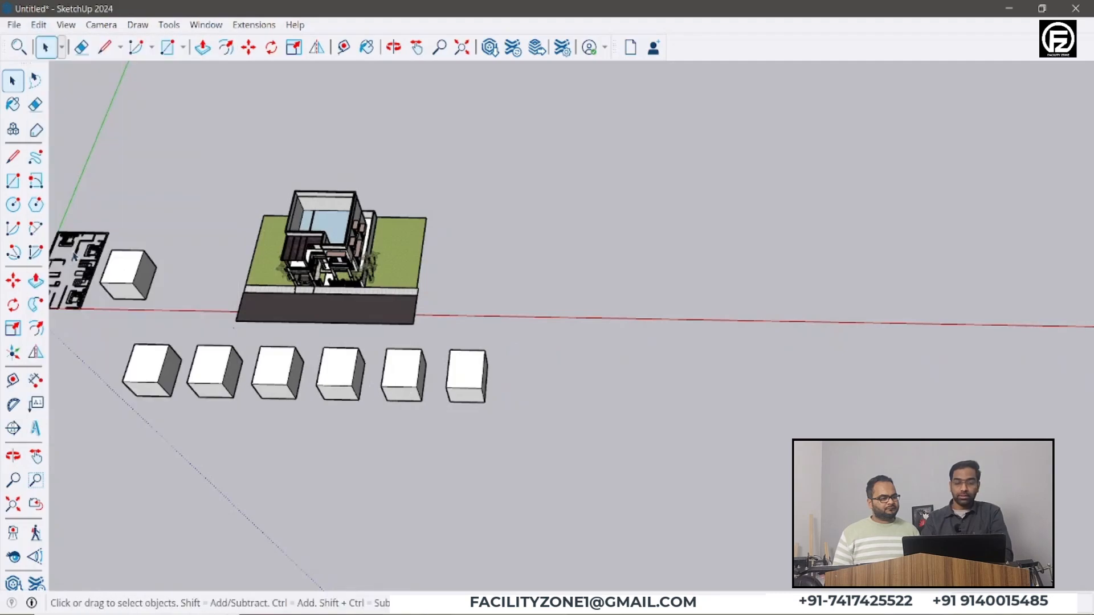
Restore the most recently hidden boxes with the Unhide Last option
scroll(562, 347, "down", 3)
scroll(564, 347, "up", 4)
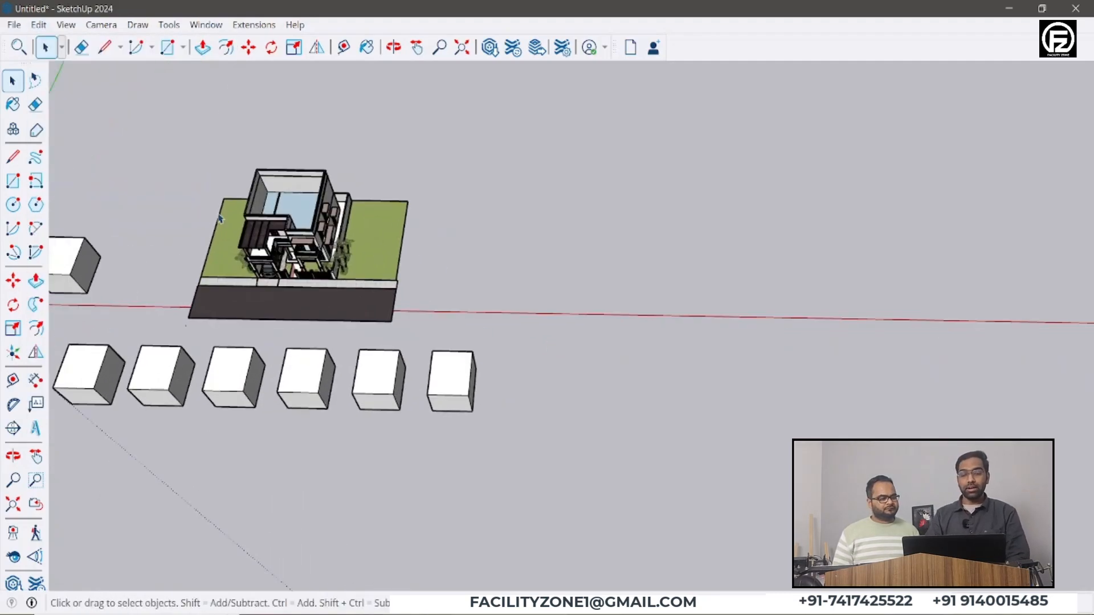
scroll(545, 313, "down", 2)
scroll(544, 313, "up", 2)
scroll(849, 279, "down", 2)
scroll(322, 313, "up", 3)
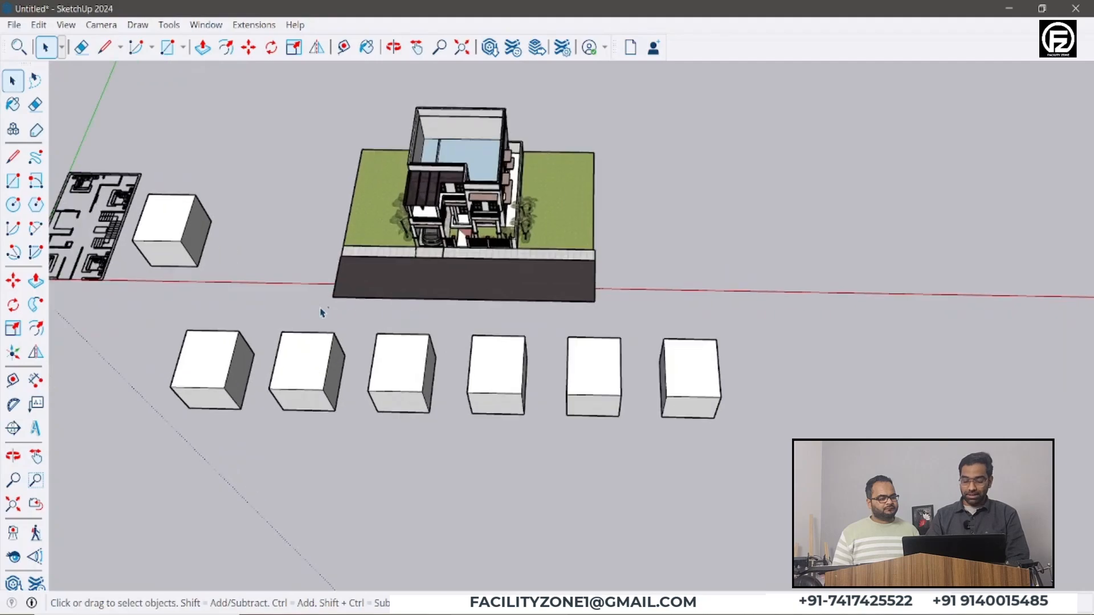
scroll(322, 312, "up", 1)
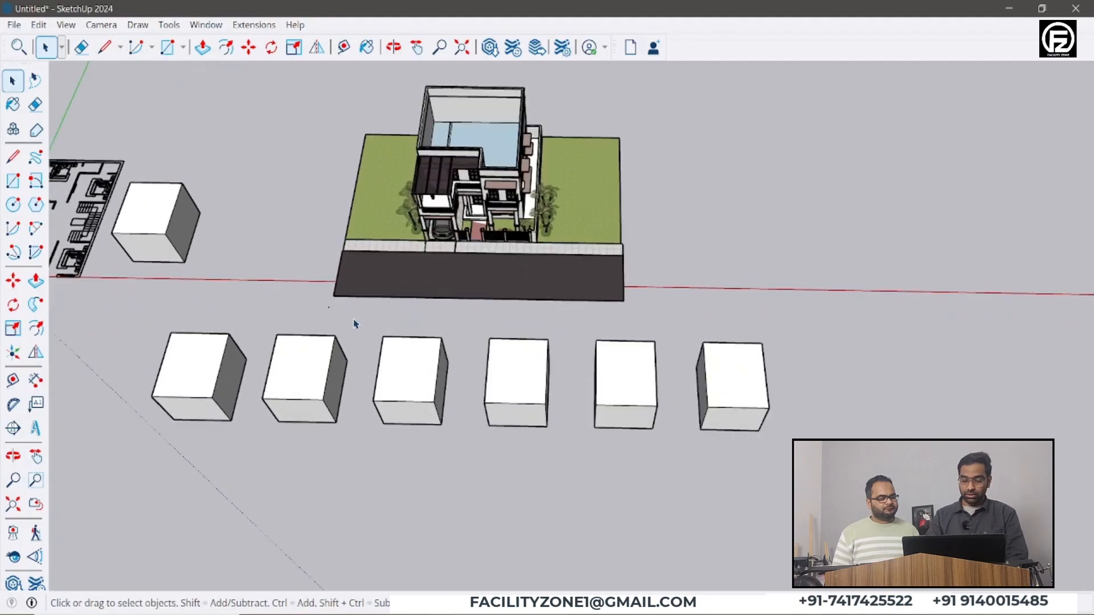
left_click(48, 26)
mouse_move(206, 277)
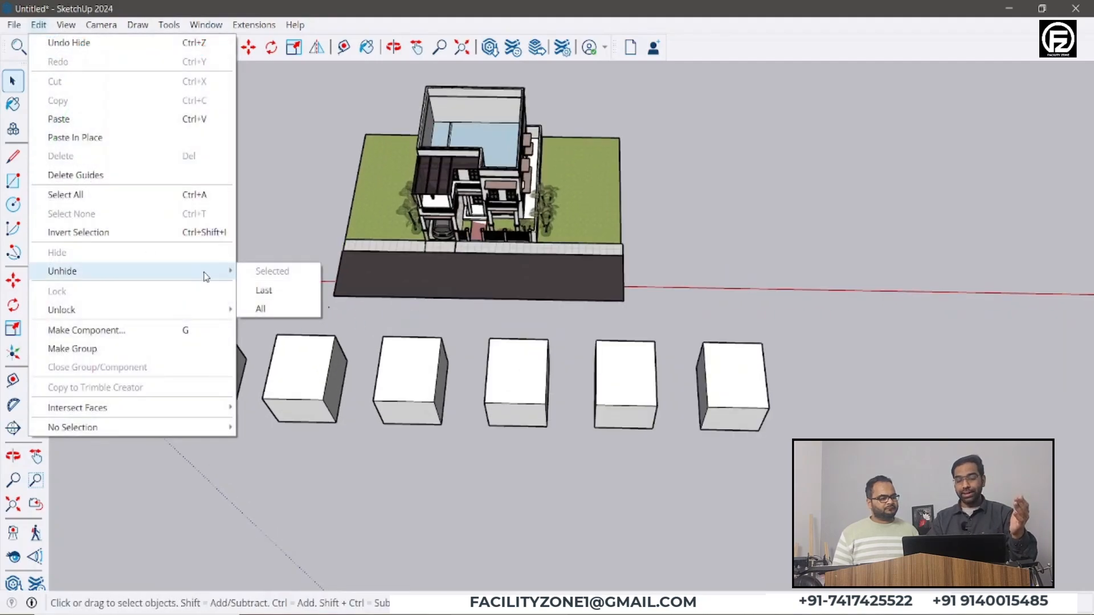
left_click(257, 289)
scroll(258, 287, "down", 2)
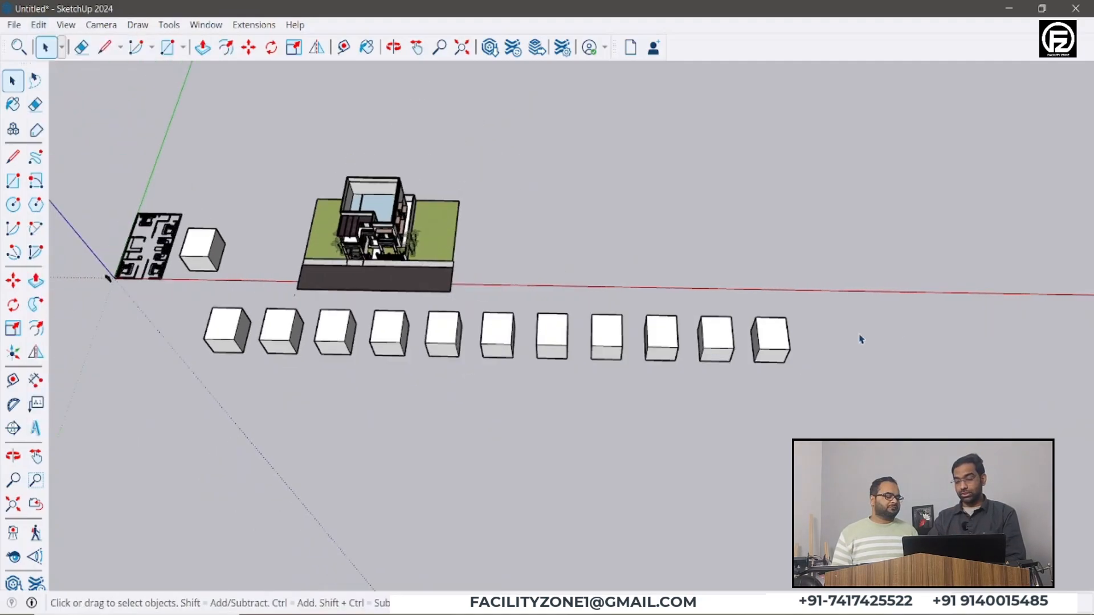
Select the end box farthest from the floor plan and examine the complete row of boxes
middle_click_drag(860, 340, 847, 315)
scroll(752, 347, "up", 2)
middle_click_drag(752, 347, 785, 366)
scroll(785, 366, "down", 3)
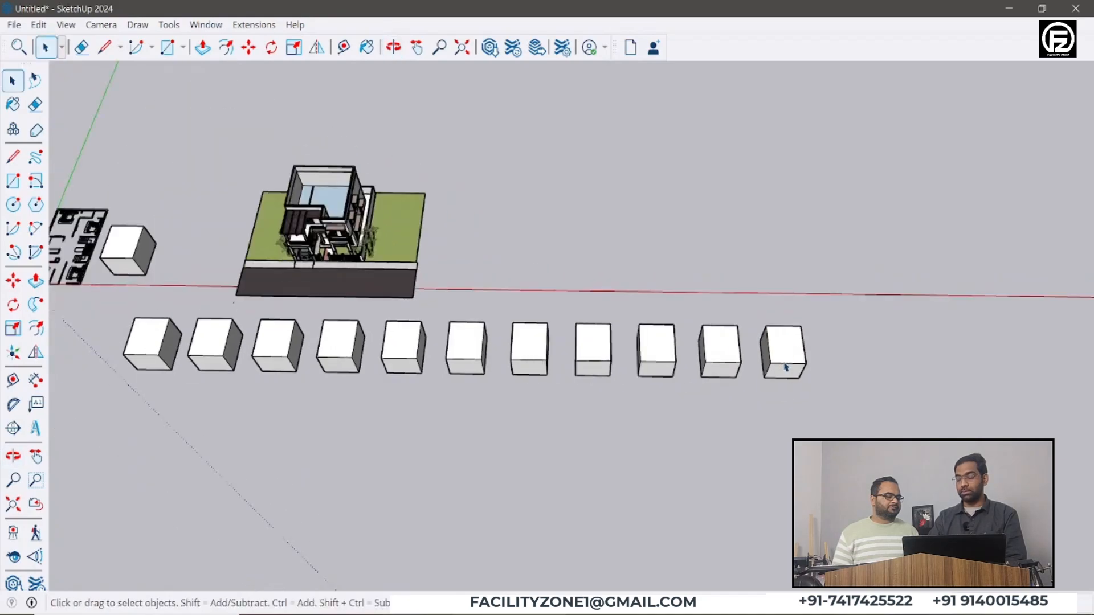
scroll(784, 363, "up", 3)
left_click(782, 362)
scroll(795, 337, "down", 3)
scroll(794, 338, "down", 1)
mouse_move(799, 359)
middle_mouse_down()
mouse_move(785, 324)
mouse_move(781, 338)
middle_mouse_up()
scroll(784, 323, "up", 3)
scroll(785, 322, "down", 4)
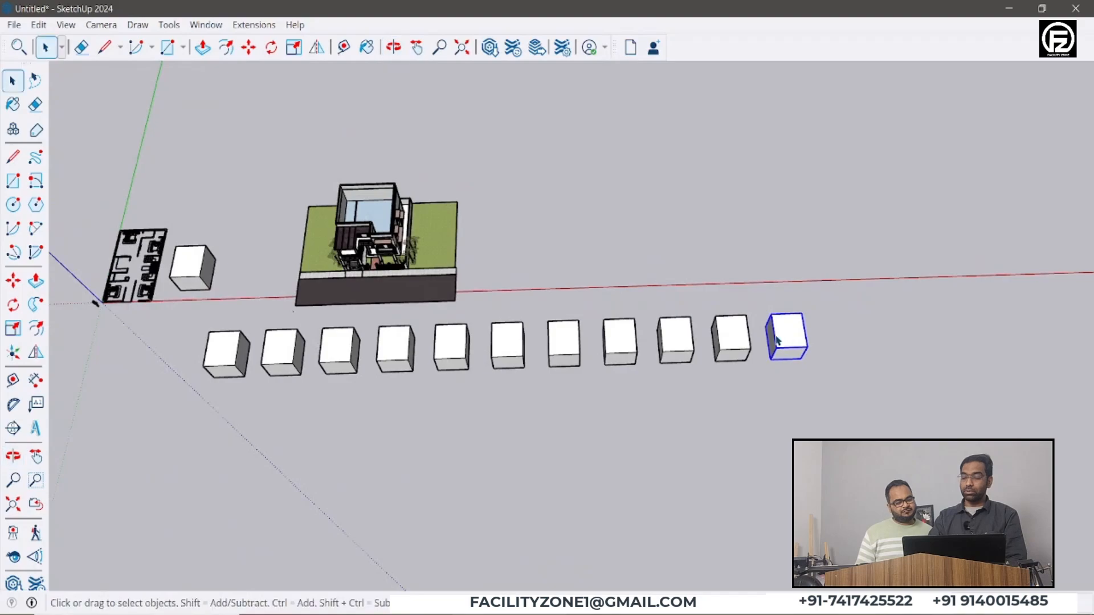
scroll(777, 339, "down", 2)
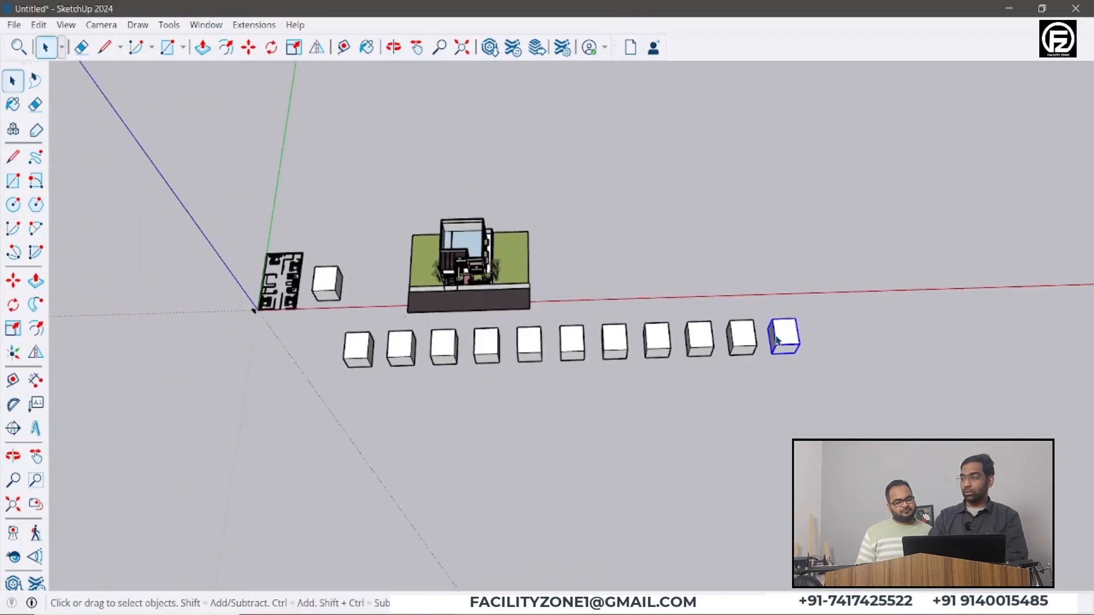
Select the six boxes at the far end of the row, away from the floor plan
scroll(777, 340, "up", 2)
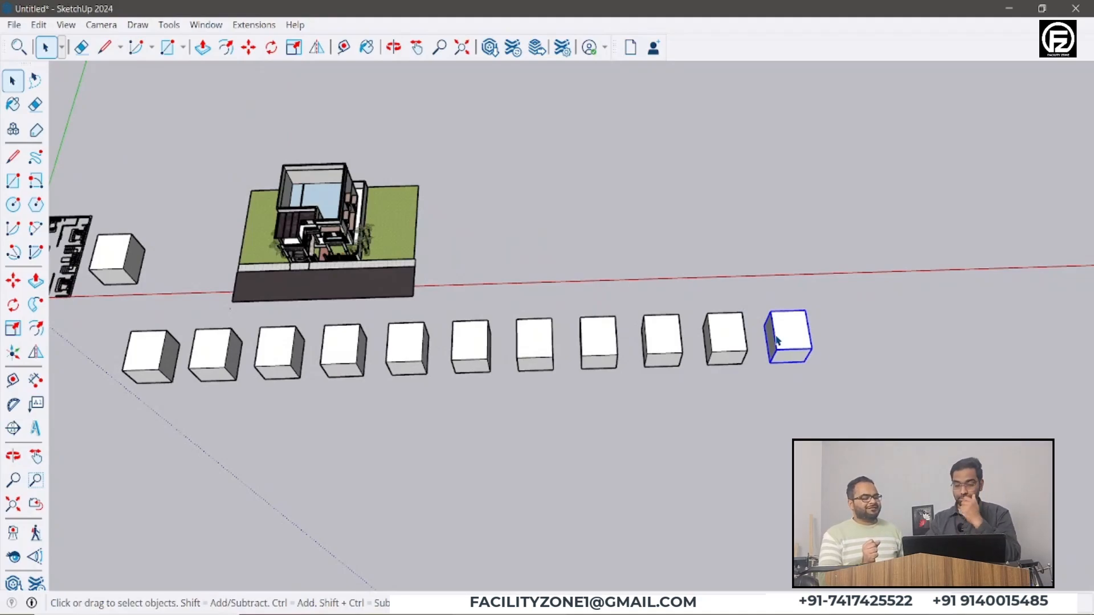
scroll(784, 416, "up", 2)
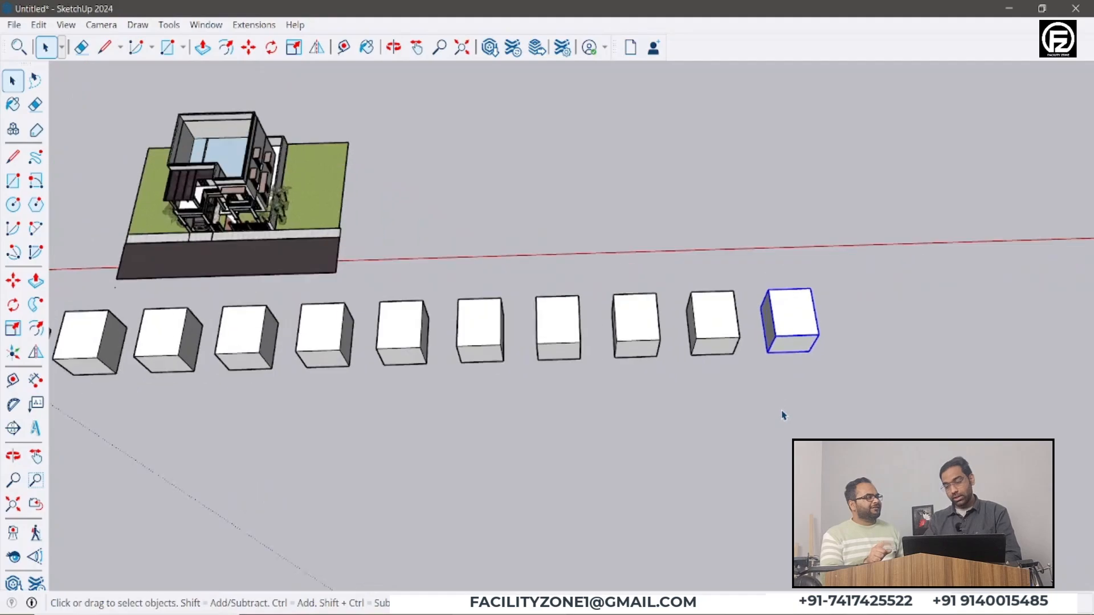
scroll(692, 428, "down", 2)
middle_click_drag(697, 408, 699, 359)
scroll(698, 333, "down", 1)
scroll(698, 360, "up", 3)
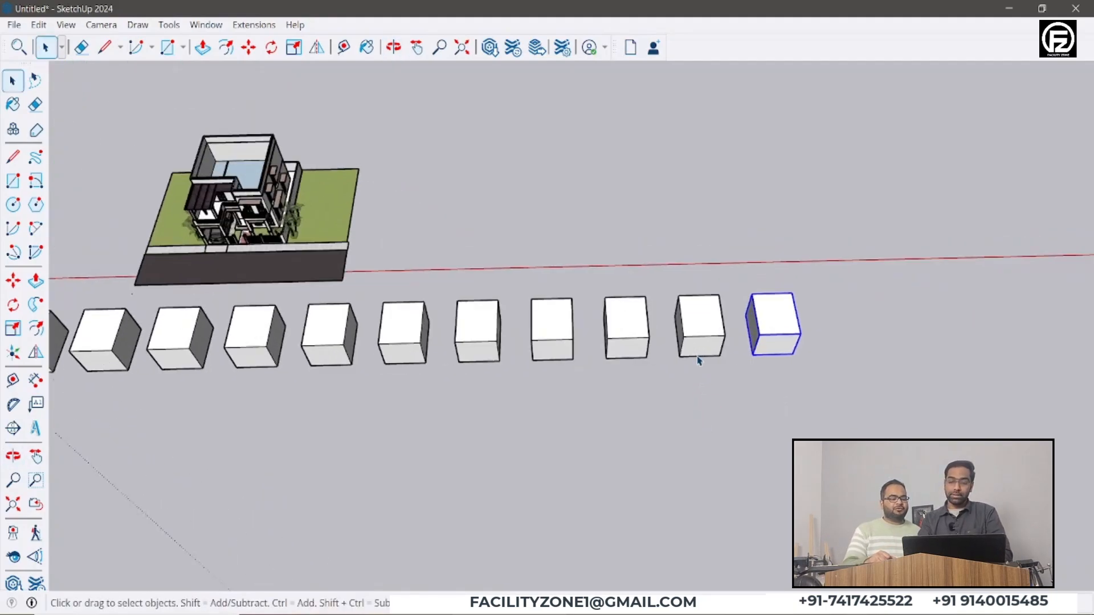
left_click(702, 345)
scroll(813, 298, "down", 2)
scroll(805, 288, "up", 2)
left_click_drag(804, 282, 343, 433)
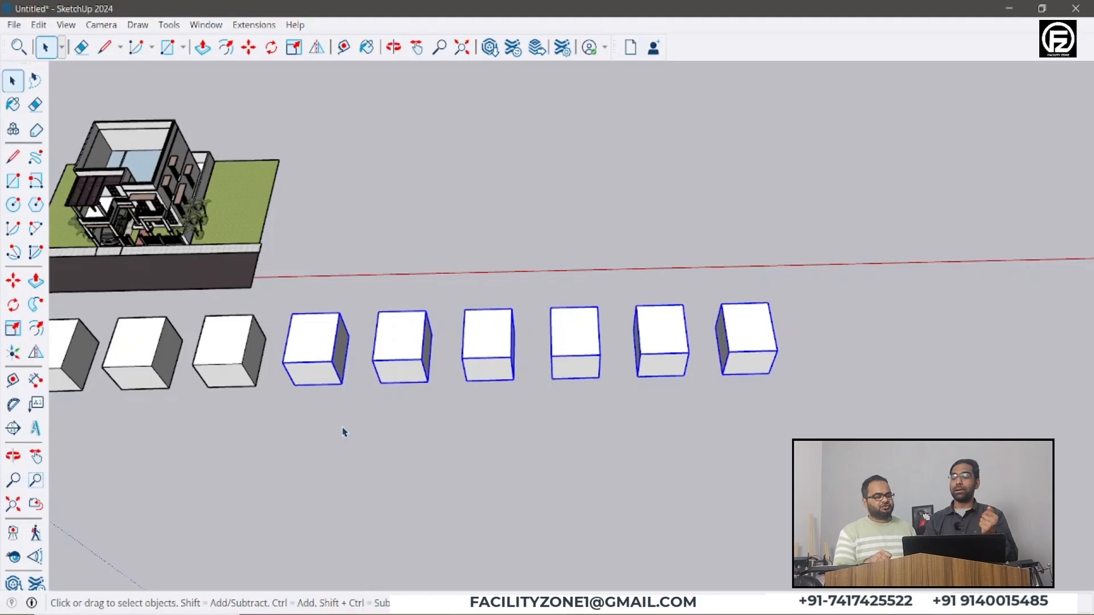
Hide only the end box of the row, farthest from the floor plan
scroll(743, 349, "down", 3)
left_click(789, 308)
scroll(790, 295, "up", 3)
left_click_drag(789, 295, 708, 411)
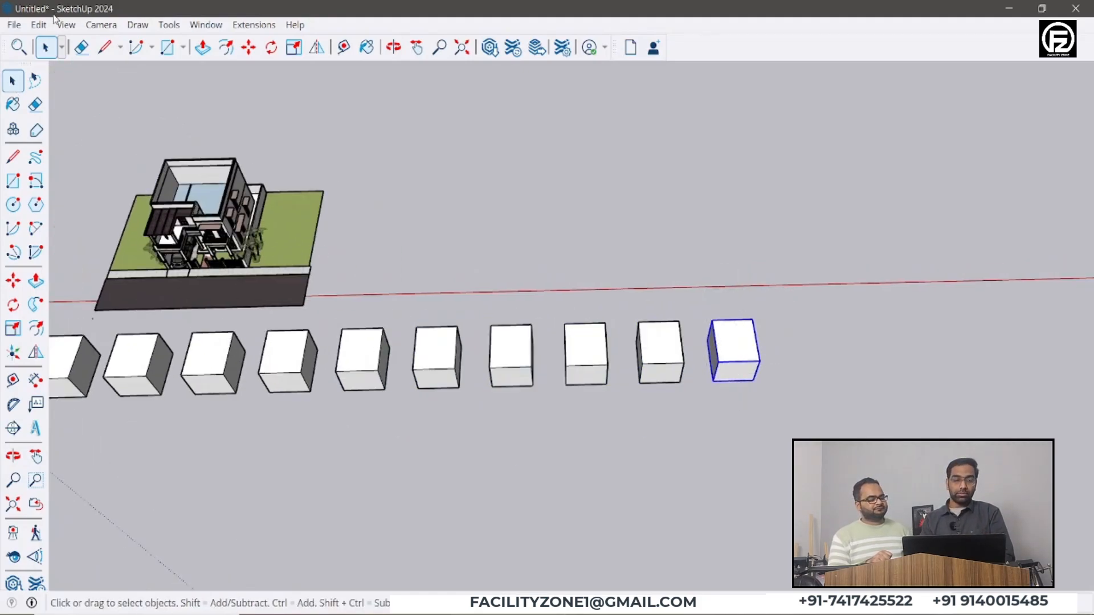
left_click(39, 25)
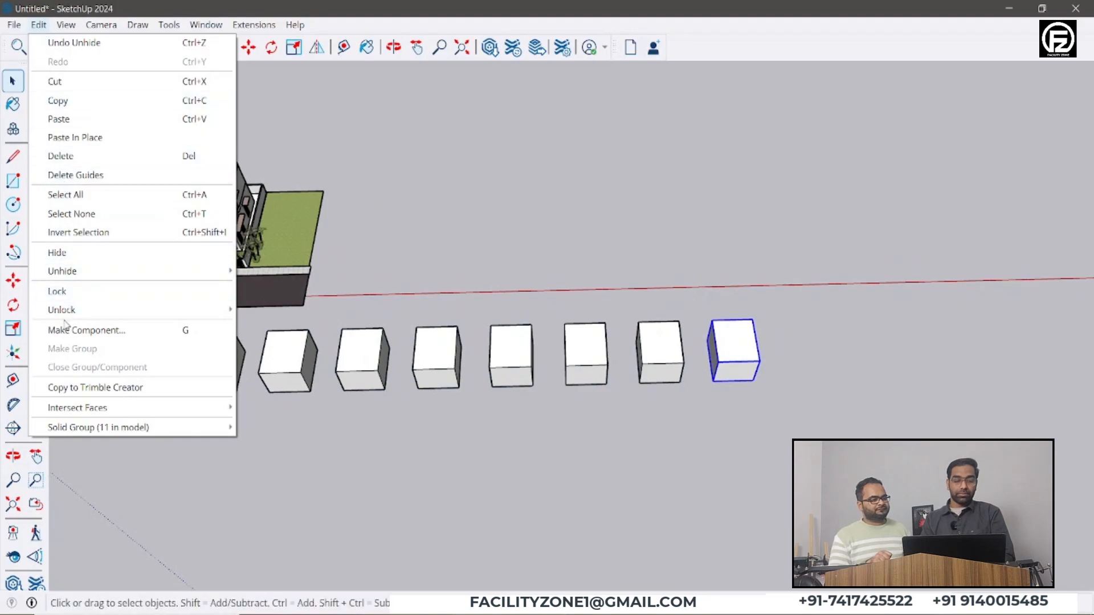
left_click(67, 254)
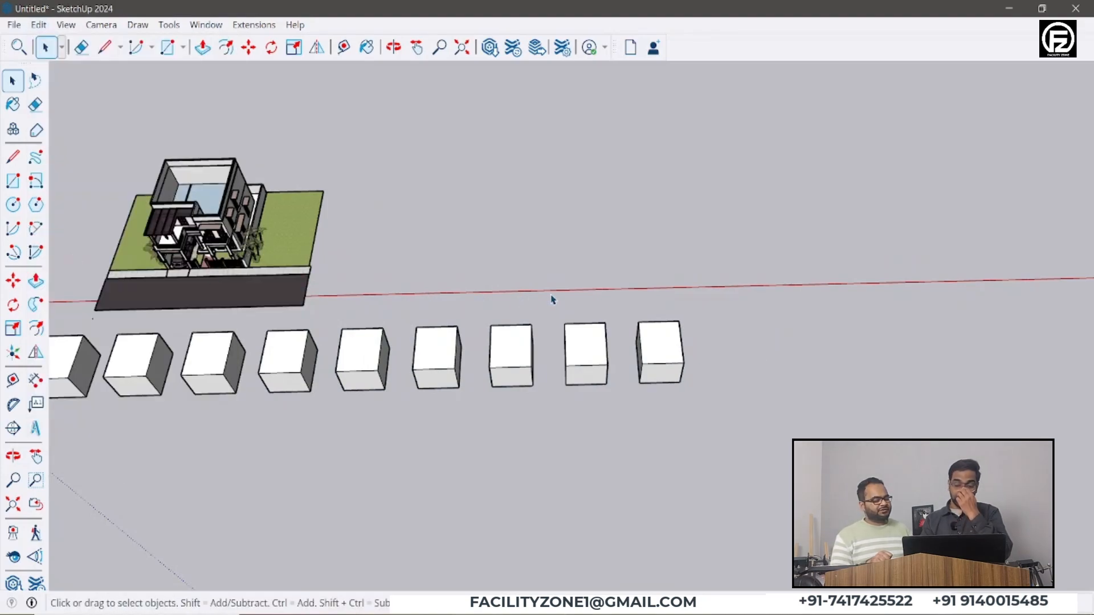
Hide the tenth box, which stands at the end of the visible row
left_click_drag(716, 310, 644, 428)
left_click_drag(830, 269, 637, 439)
left_click(38, 25)
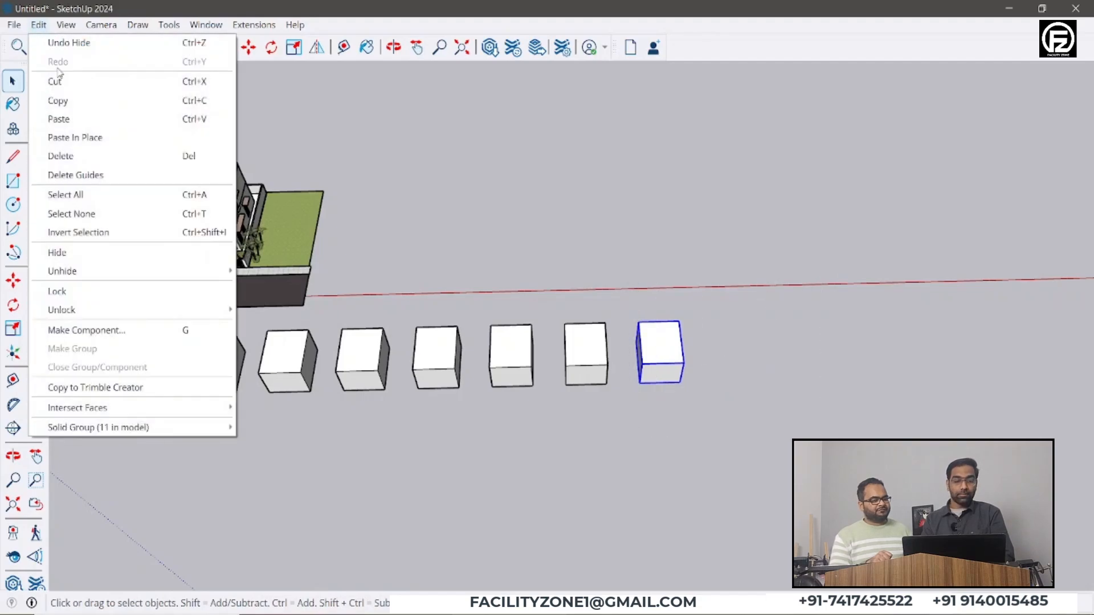
left_click(69, 252)
scroll(579, 235, "down", 1)
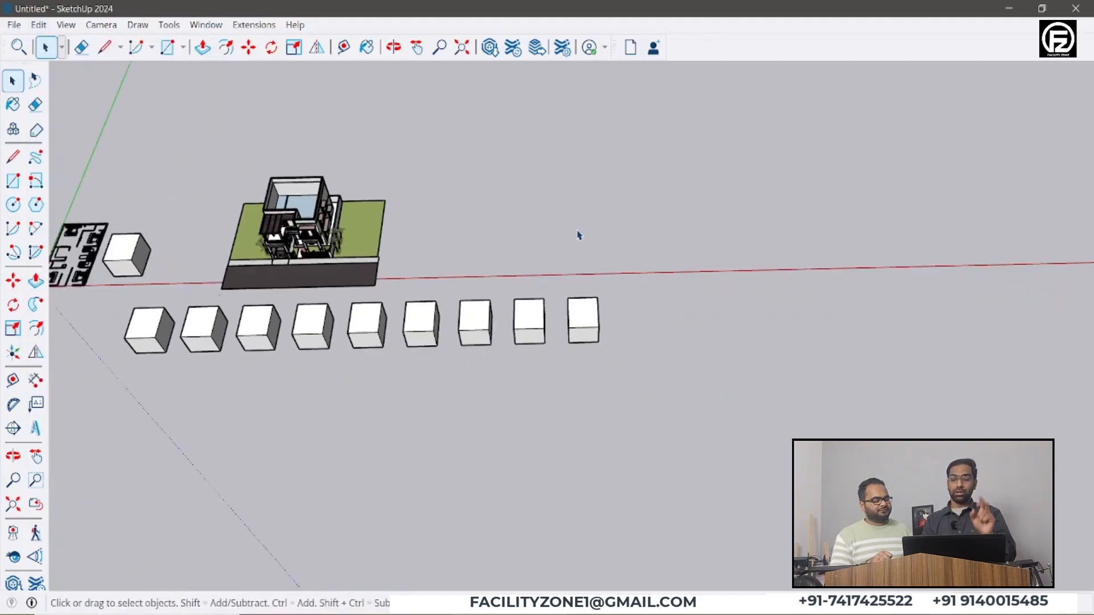
Draw a rectangle on the ground beyond the red axis, beside the house, and push/pull it up into a large box
scroll(579, 235, "up", 1)
key("r")
left_click(467, 180)
left_click(578, 244)
key("space")
left_click(540, 218)
key("p")
left_click(625, 176)
key("space")
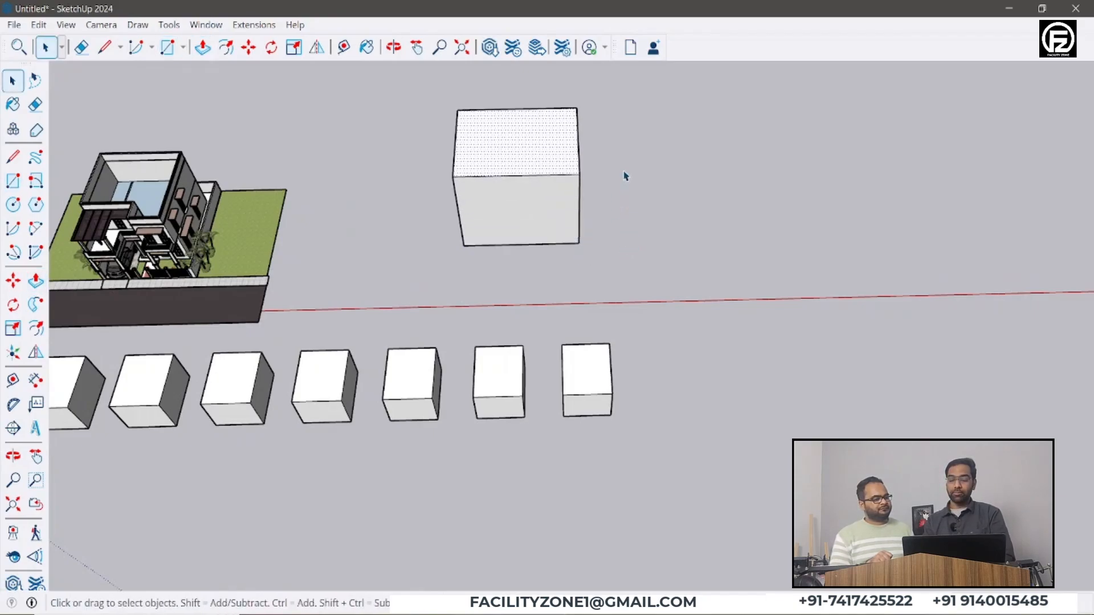
Hide the ninth box in the row
scroll(608, 293, "down", 1)
scroll(655, 282, "up", 1)
left_click_drag(655, 282, 559, 441)
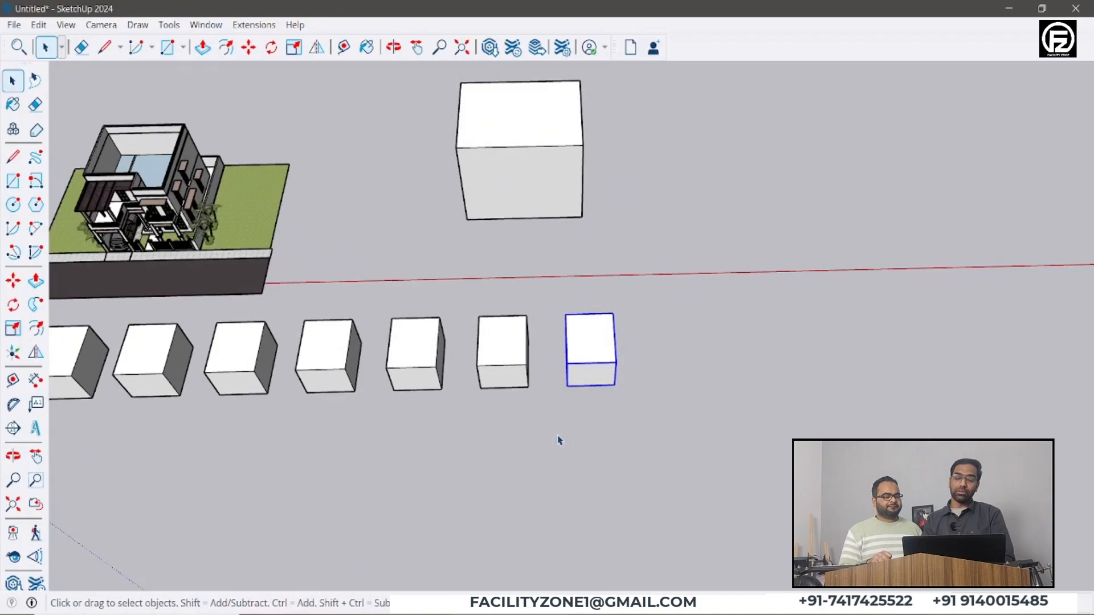
left_click(39, 25)
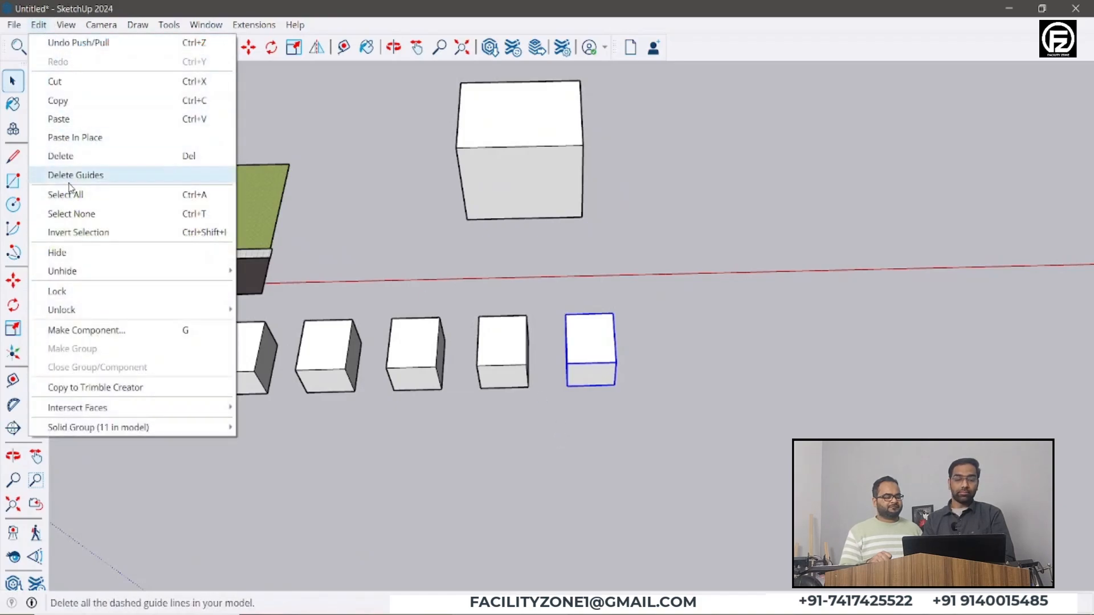
left_click(67, 252)
scroll(594, 300, "down", 1)
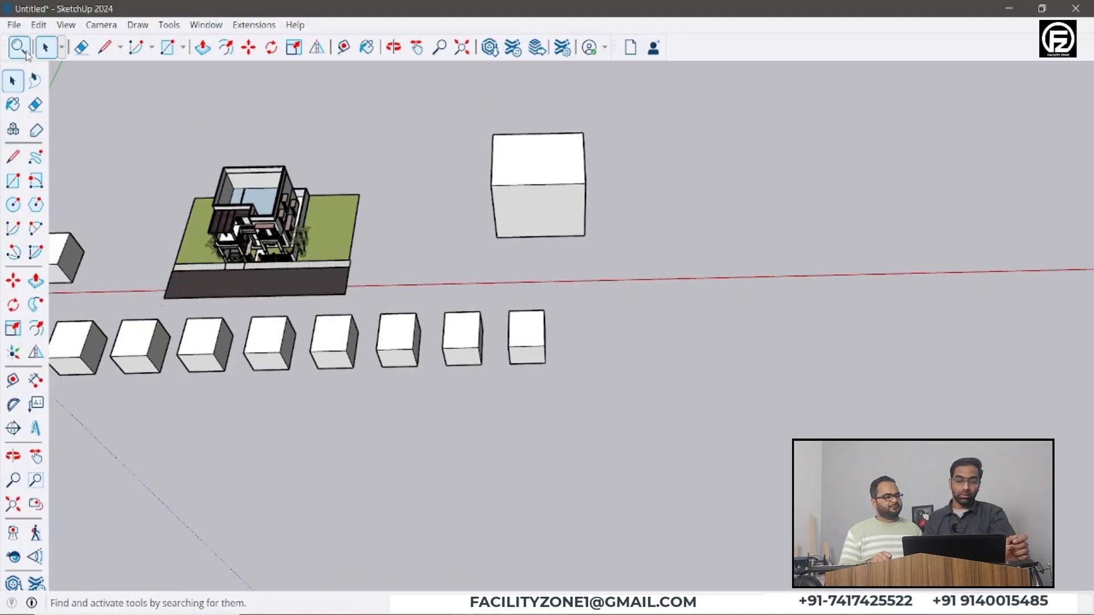
Restore the most recently hidden box with the Unhide Last option
left_click(39, 24)
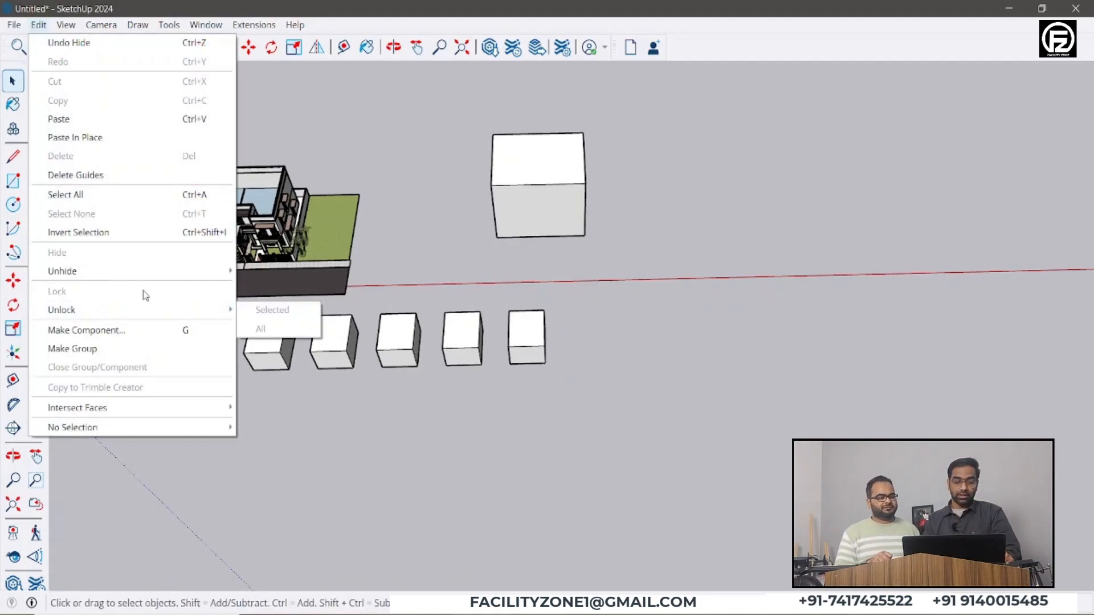
mouse_move(155, 274)
left_click(293, 289)
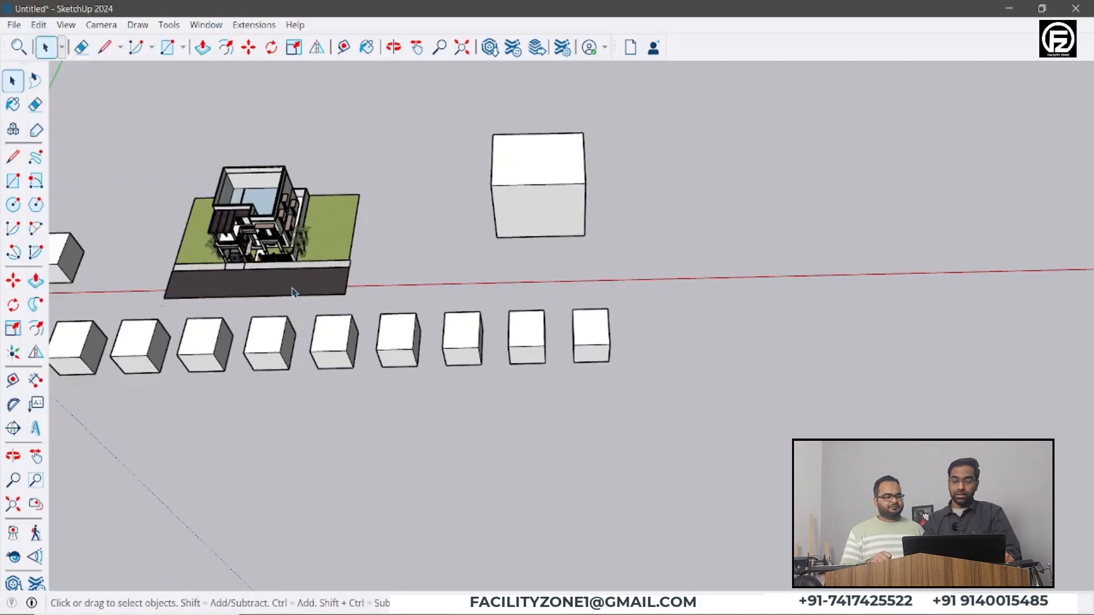
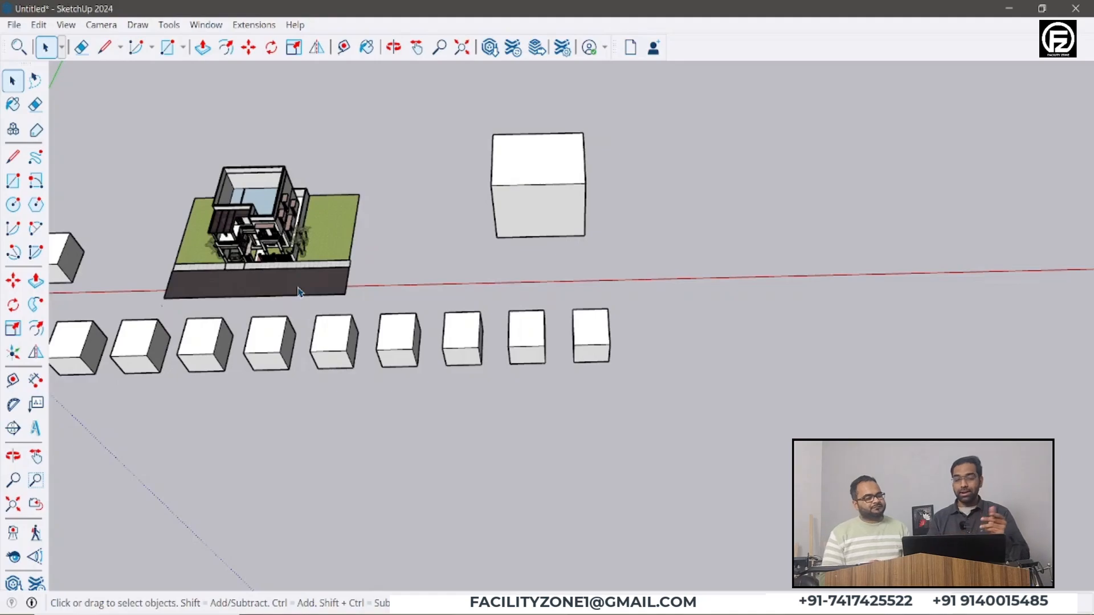
Restore all remaining hidden boxes with the Unhide All option
left_click(39, 26)
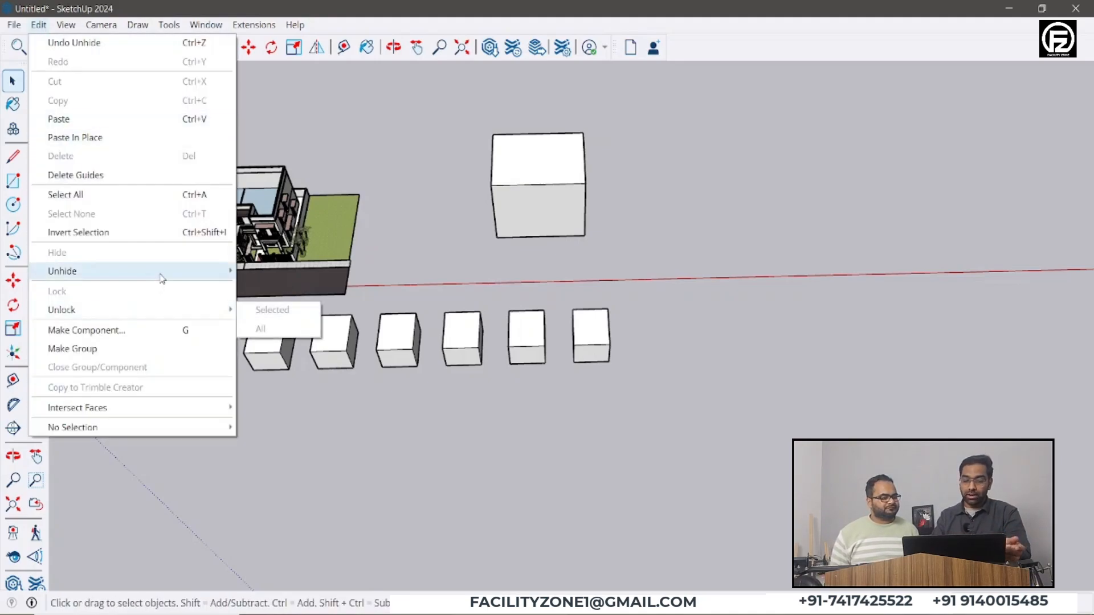
left_click(273, 319)
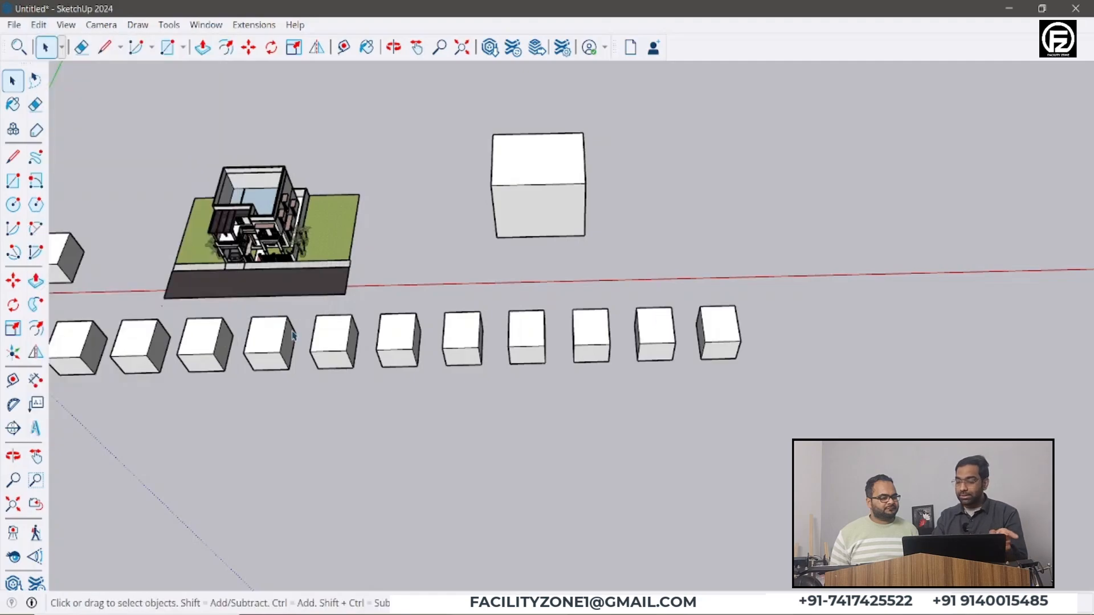
scroll(891, 312, "down", 5)
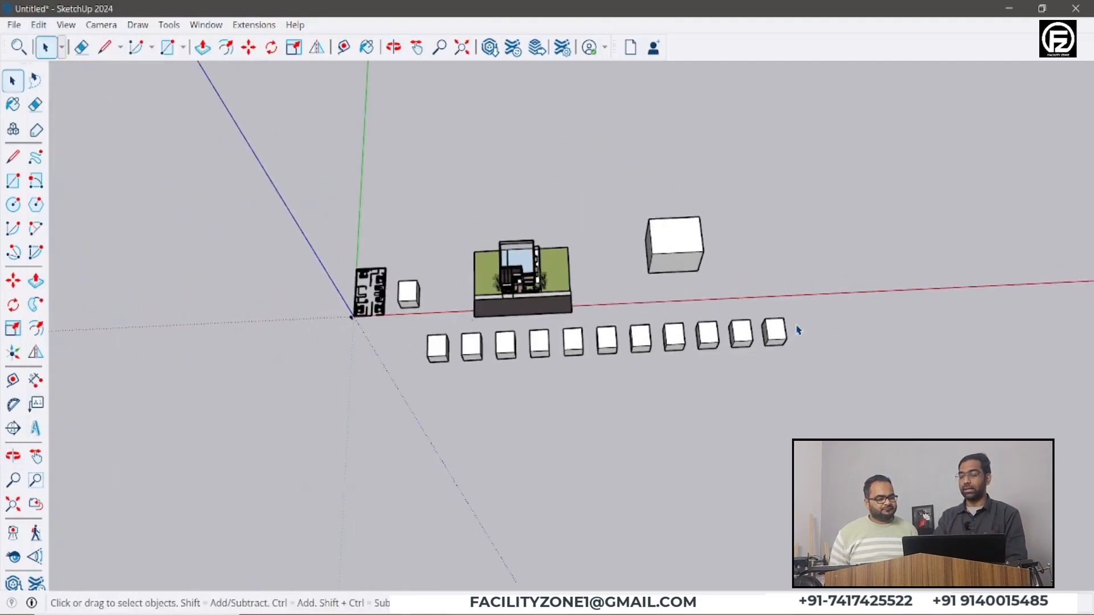
scroll(797, 330, "up", 2)
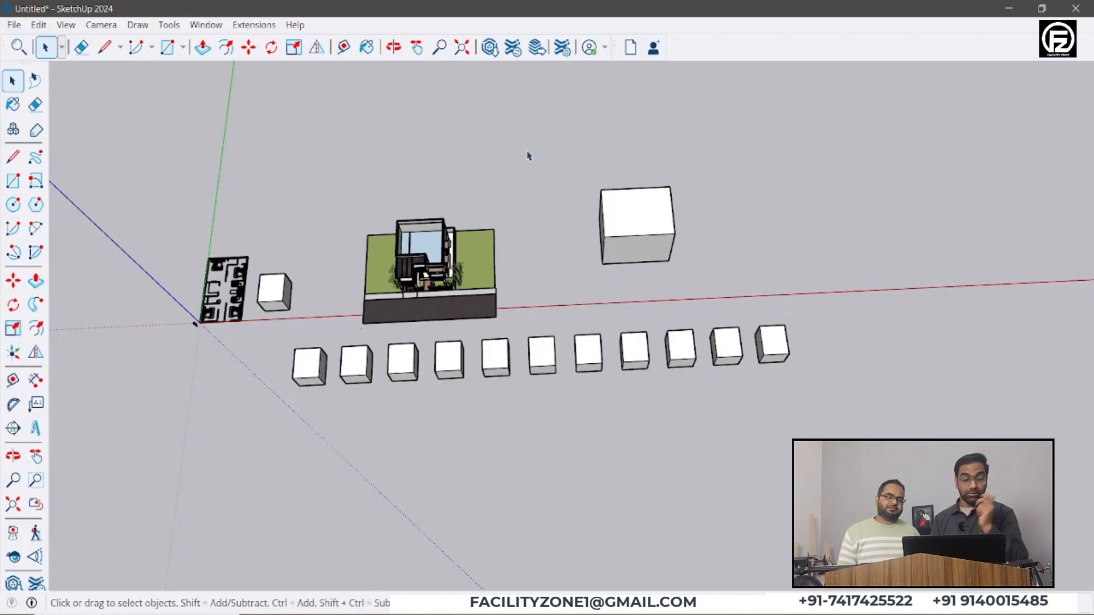
Select the human figure standing on the house's upper balcony above the car
left_click(35, 26)
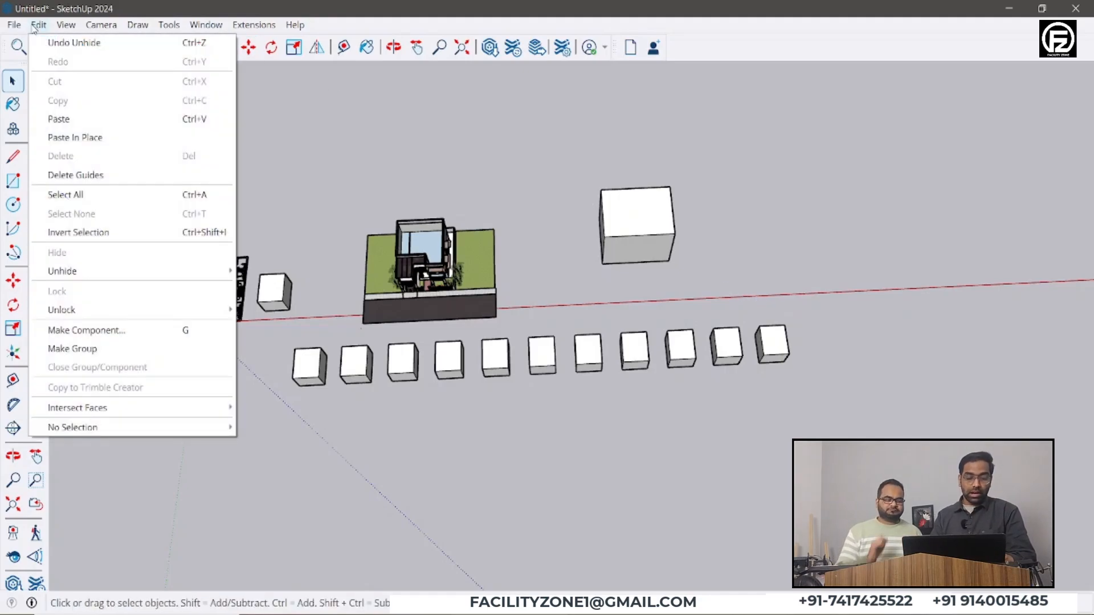
mouse_move(98, 310)
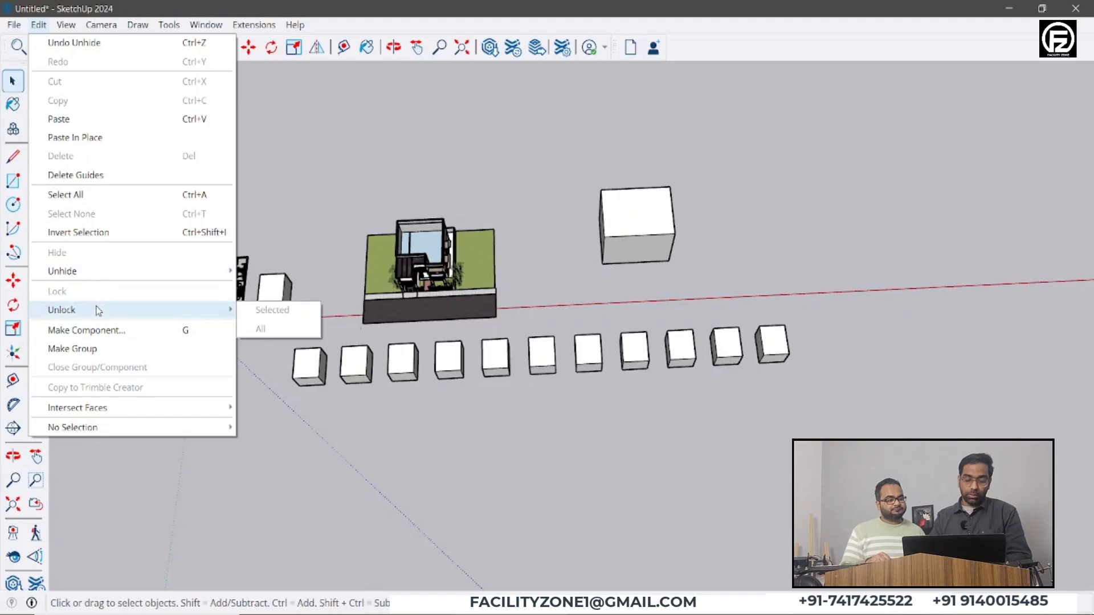
middle_click_drag(764, 276, 442, 227)
scroll(352, 291, "up", 3)
scroll(364, 268, "up", 5)
key("space")
scroll(398, 262, "up", 3)
left_click(292, 310)
middle_click_drag(292, 310, 389, 307)
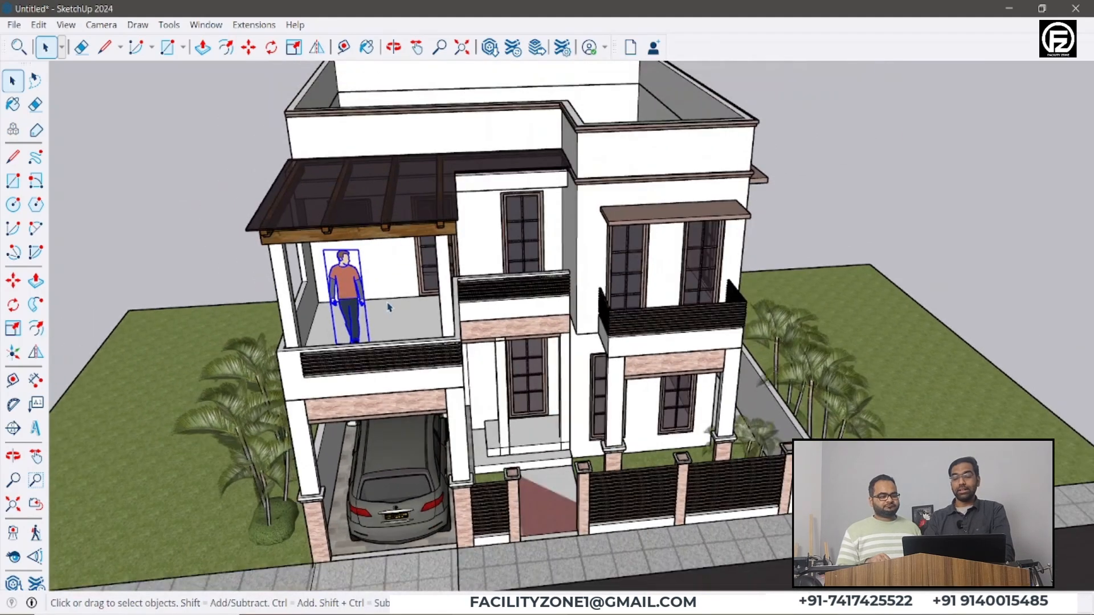
Lock the selected human figure on the balcony against editing
scroll(389, 308, "up", 4)
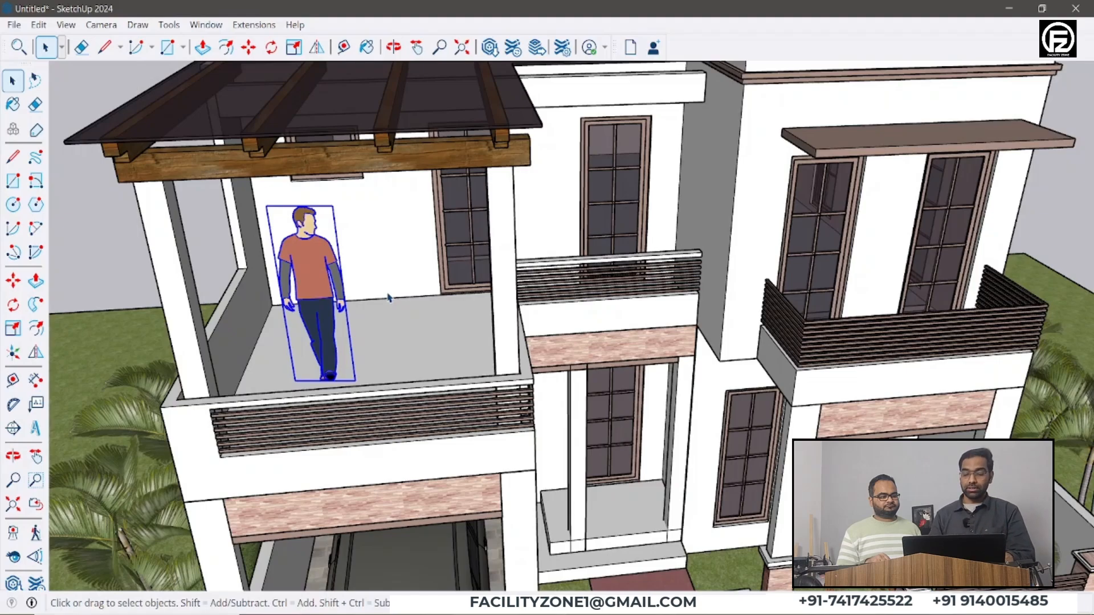
scroll(463, 261, "up", 6)
scroll(463, 262, "down", 6)
middle_click_drag(463, 263, 523, 289)
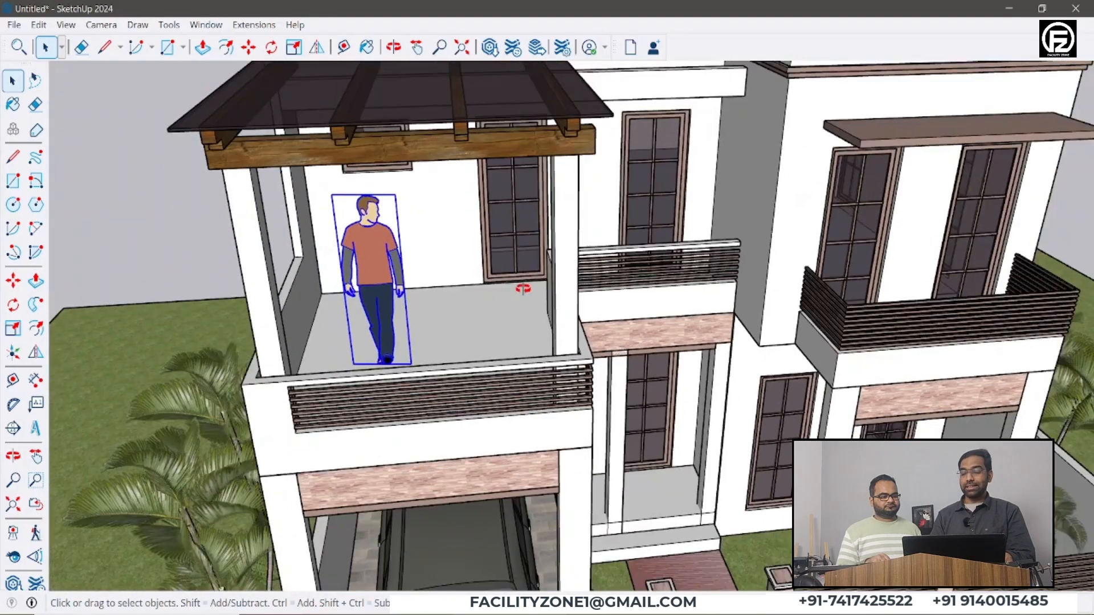
scroll(522, 289, "down", 6)
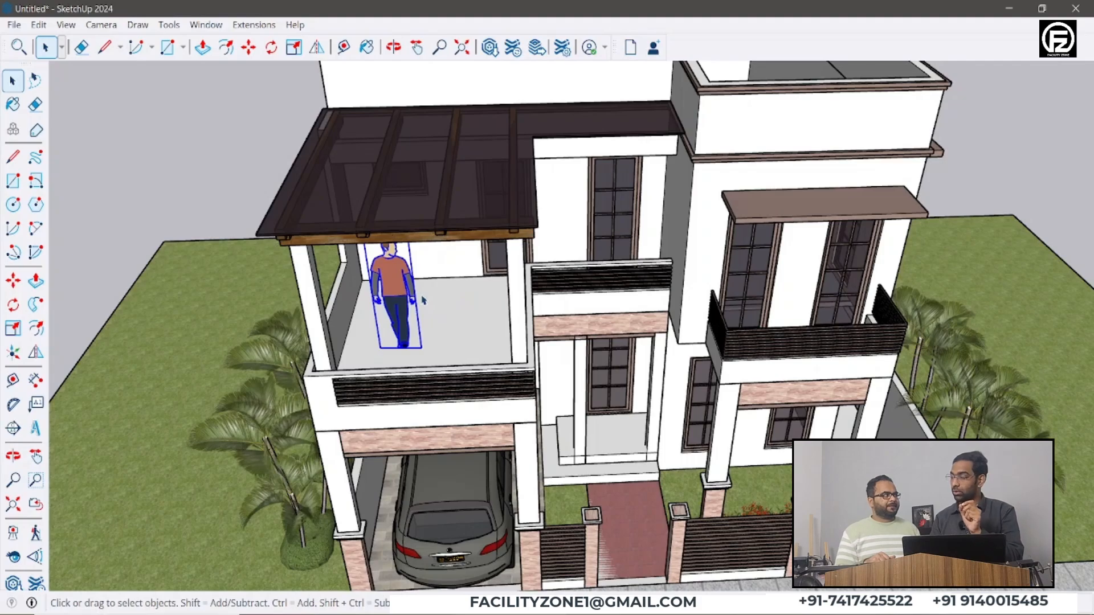
scroll(422, 300, "up", 2)
right_click(381, 294)
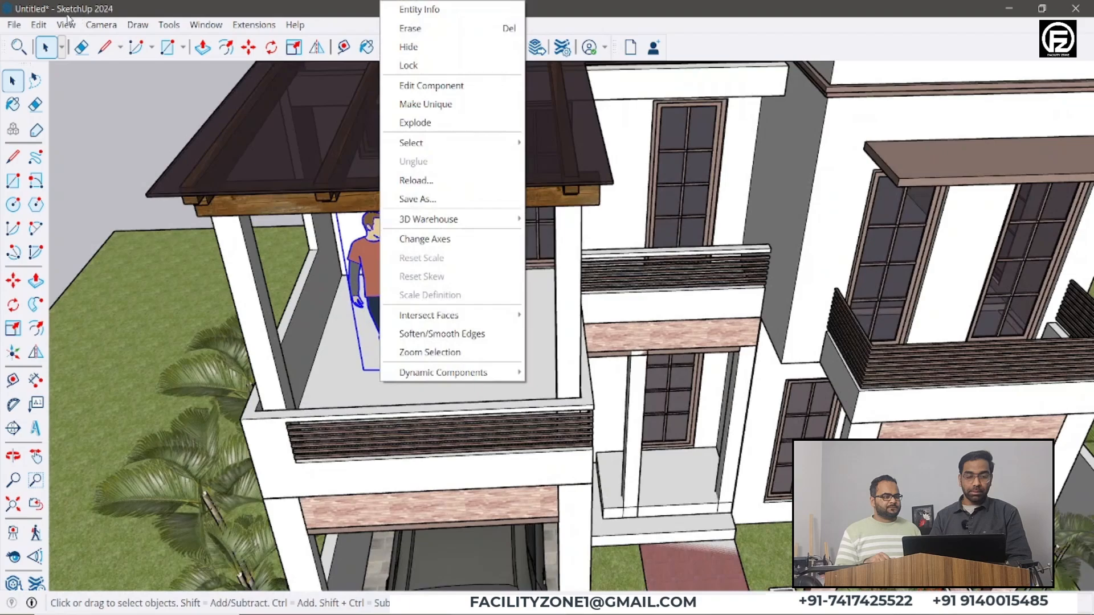
left_click(39, 30)
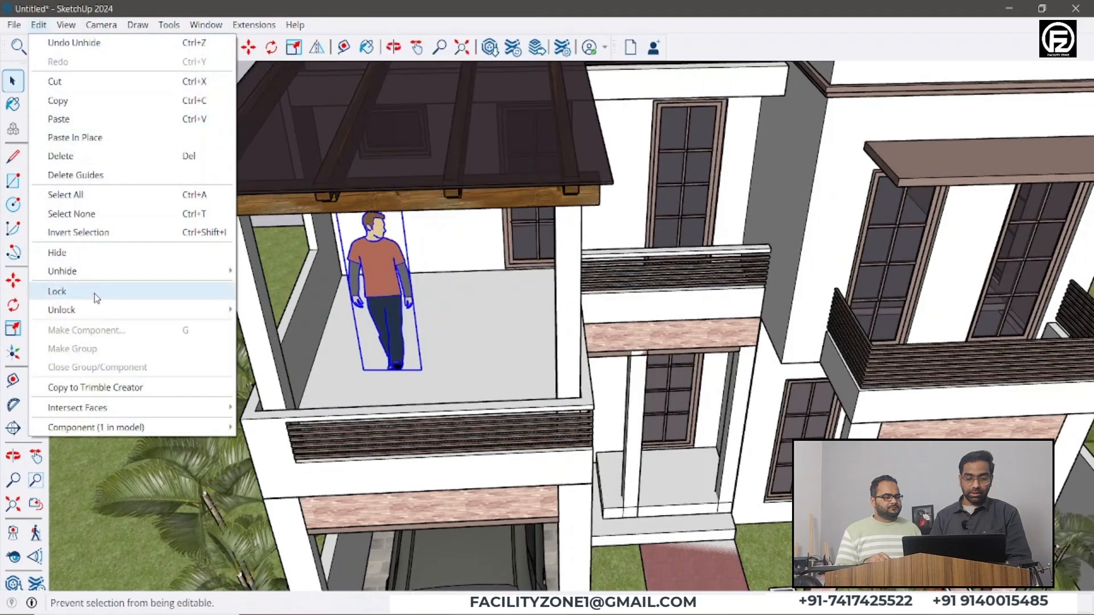
left_click(95, 295)
scroll(504, 322, "down", 2)
scroll(444, 245, "up", 3)
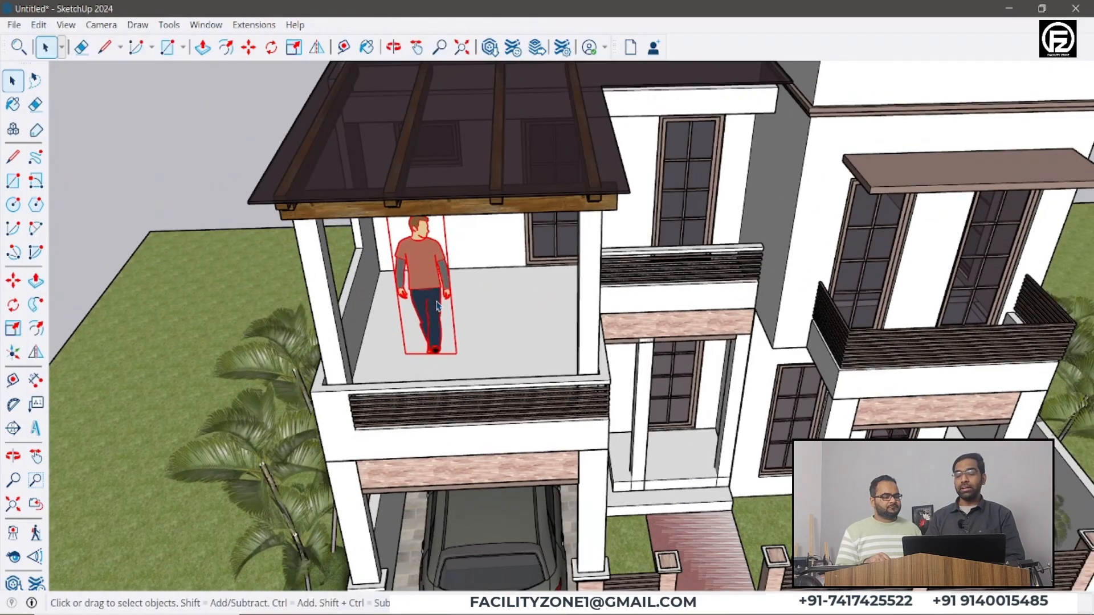
Try to delete the house parts and road together with the locked human figure
scroll(445, 242, "down", 6)
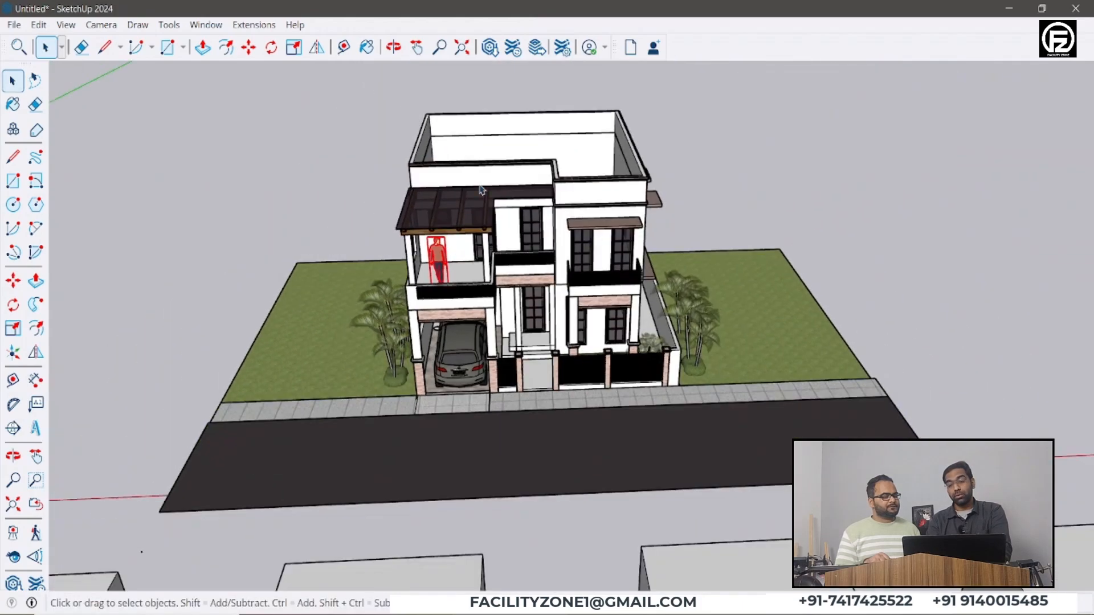
left_click_drag(526, 98, 339, 490)
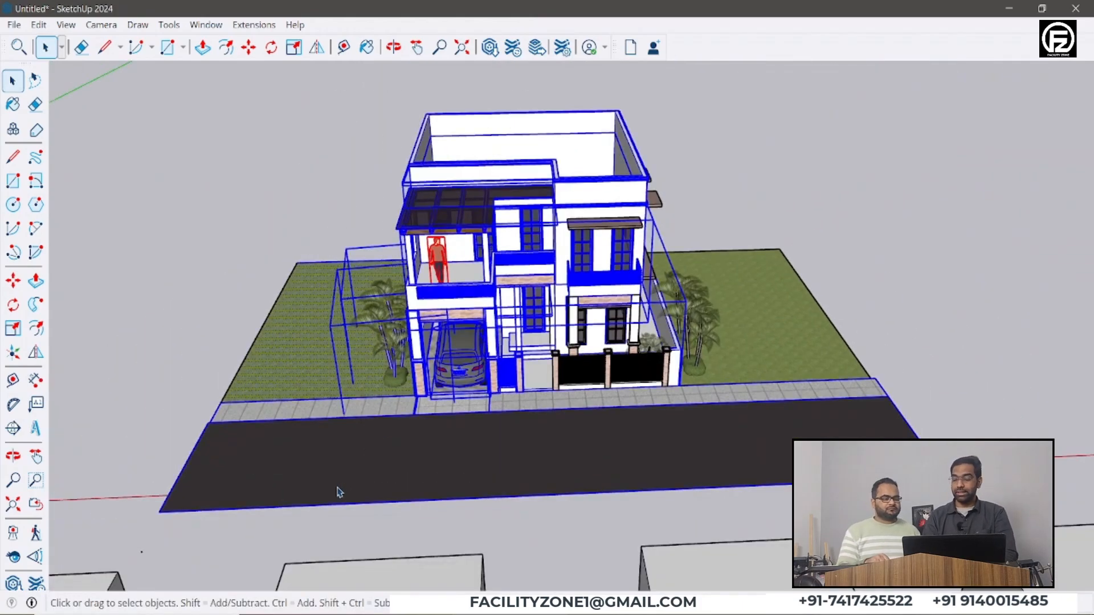
key("Delete")
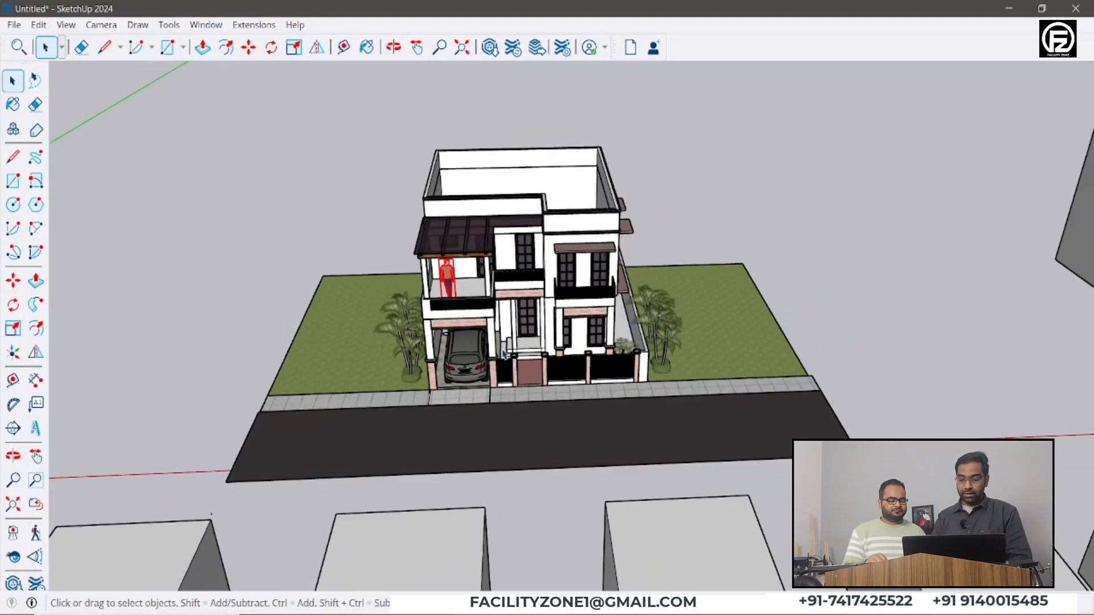
Scale up the house, plot and road uniformly from a corner, with the locked human figure included in the selection area
scroll(421, 273, "down", 3)
middle_click_drag(422, 273, 450, 239)
scroll(421, 279, "up", 2)
left_click_drag(686, 137, 386, 482)
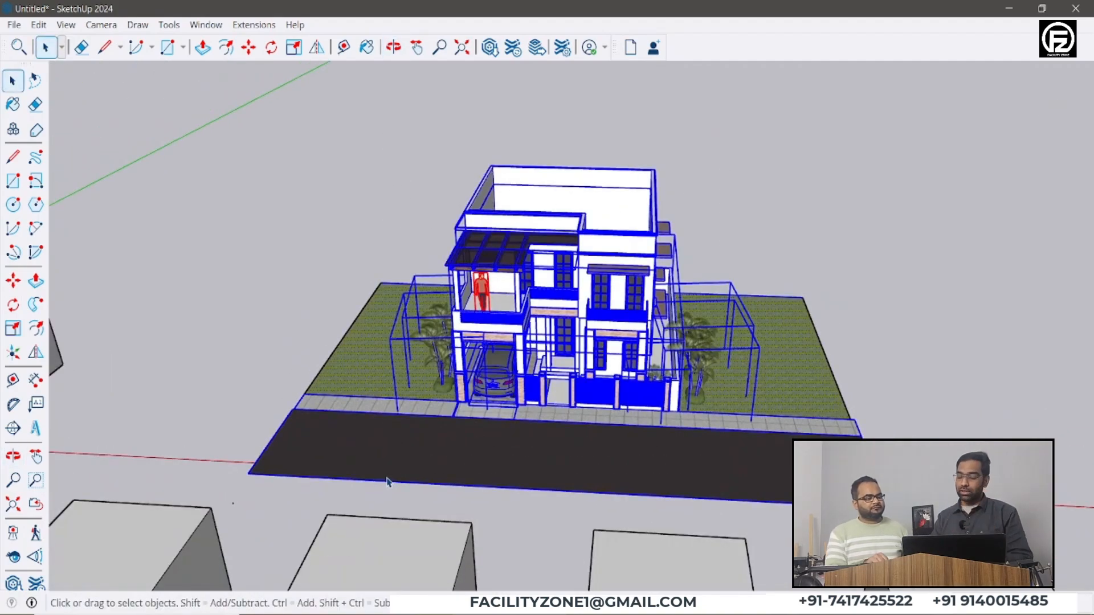
scroll(599, 366, "up", 3)
scroll(598, 365, "down", 2)
key("s")
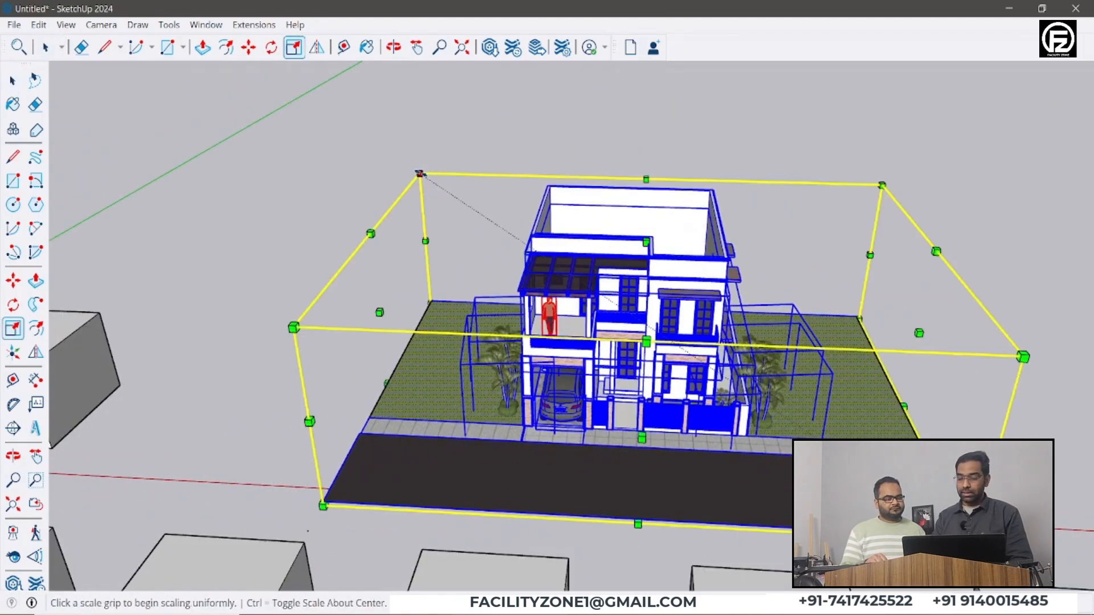
left_click(420, 173)
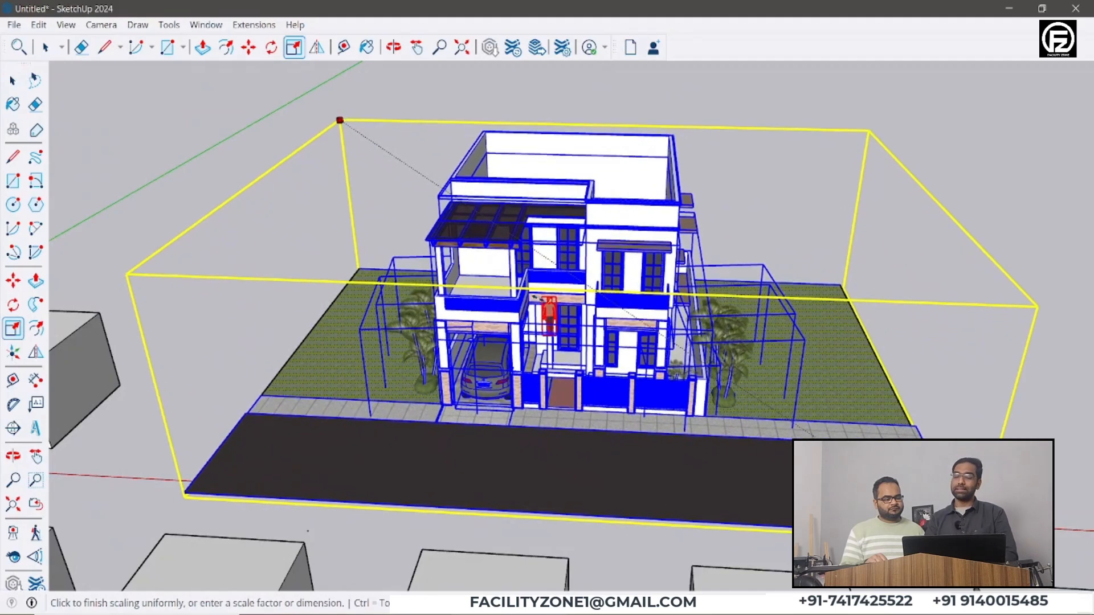
scroll(520, 418, "up", 4)
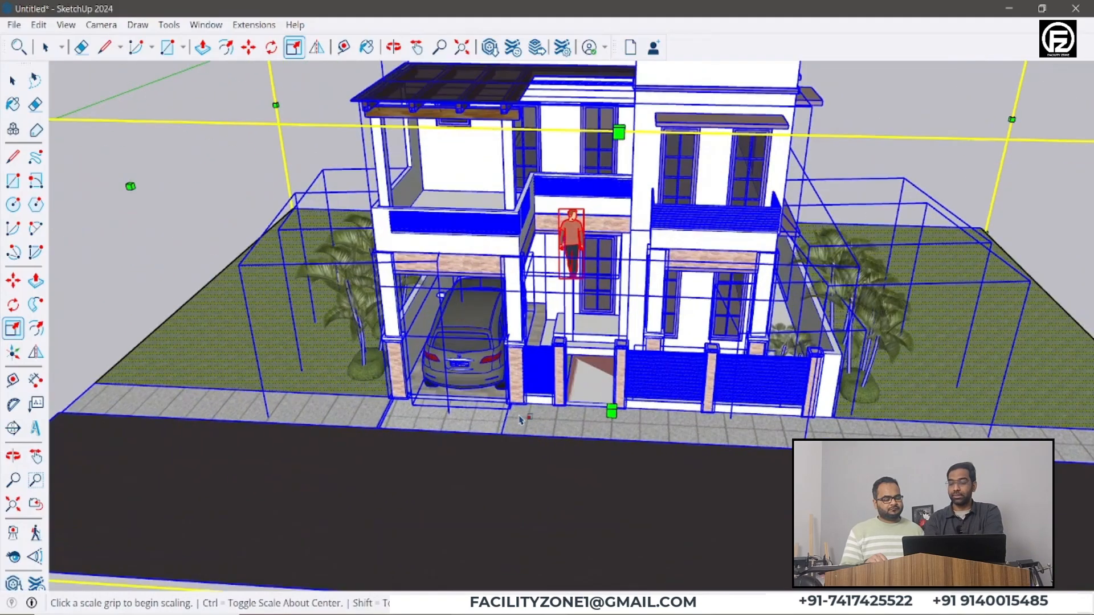
middle_click_drag(521, 421, 688, 354)
key("space")
left_click(818, 151)
scroll(615, 250, "up", 3)
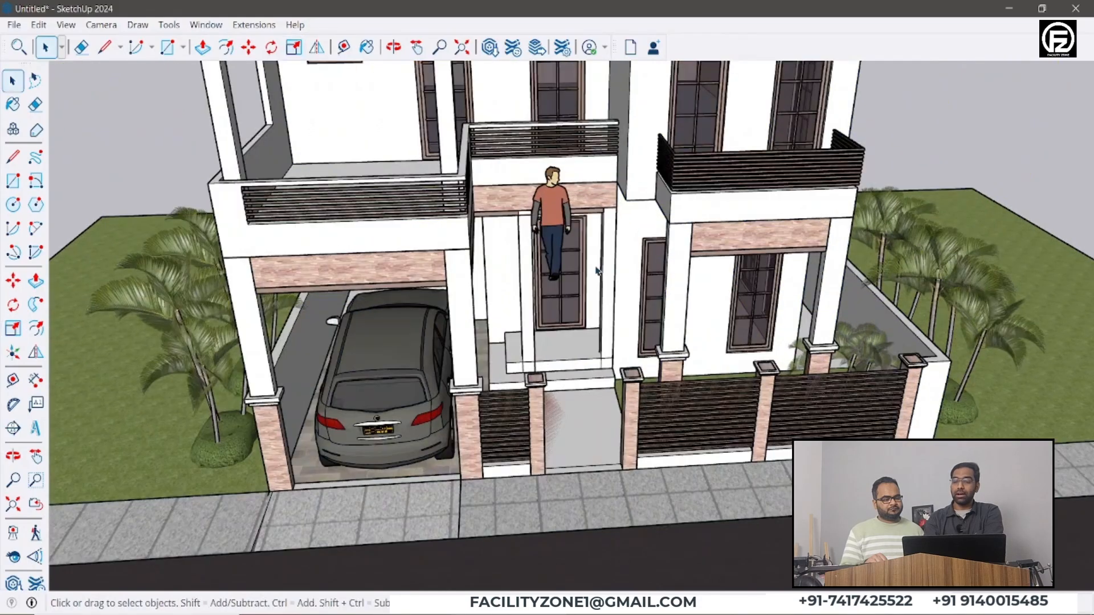
Unlock the selected human figure on the balcony above the car
middle_click_drag(598, 269, 740, 344)
scroll(581, 308, "down", 2)
middle_click_drag(587, 308, 493, 302)
scroll(527, 284, "down", 2)
scroll(479, 262, "down", 3)
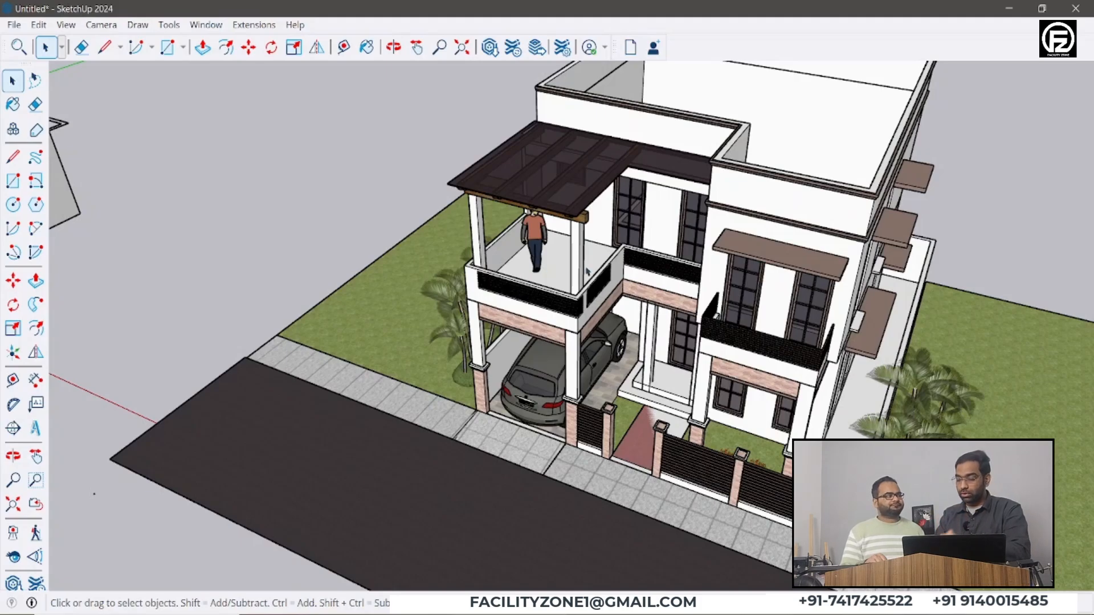
scroll(539, 244, "up", 3)
right_click(539, 244)
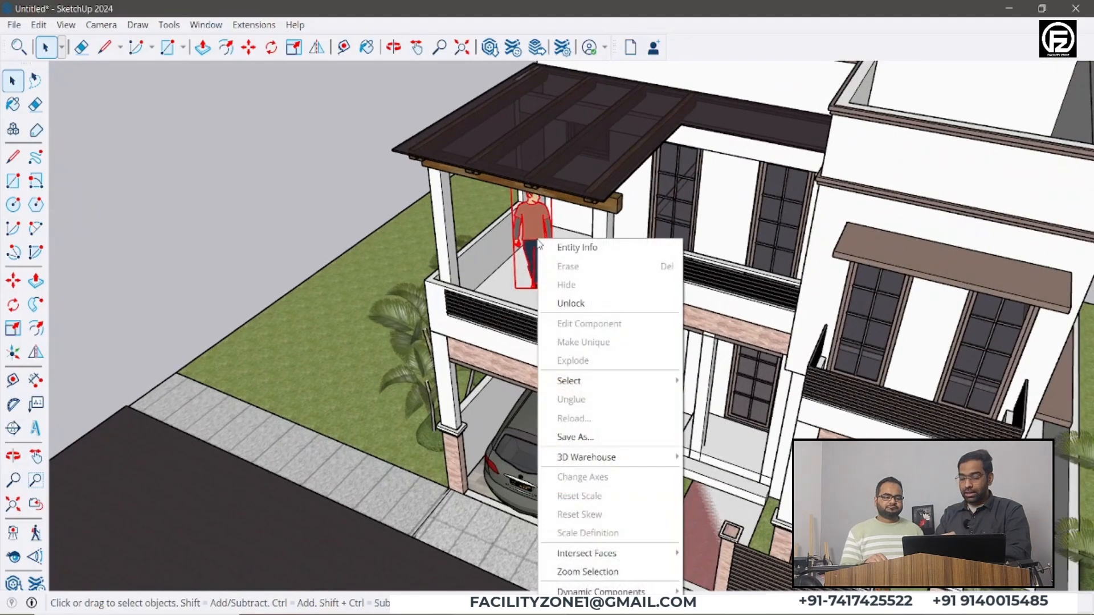
left_click(38, 24)
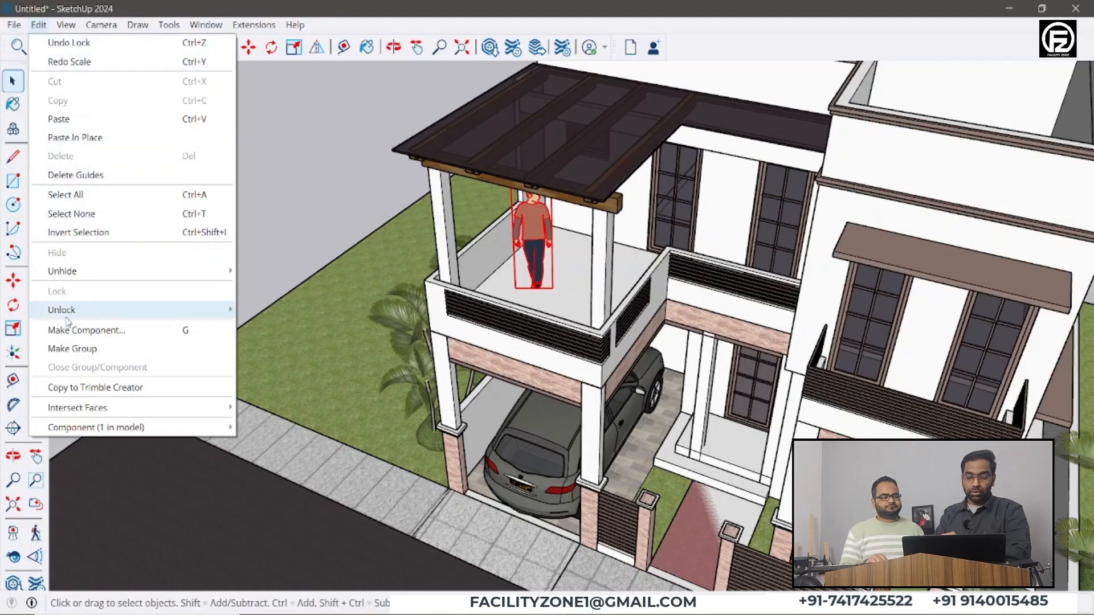
mouse_move(67, 309)
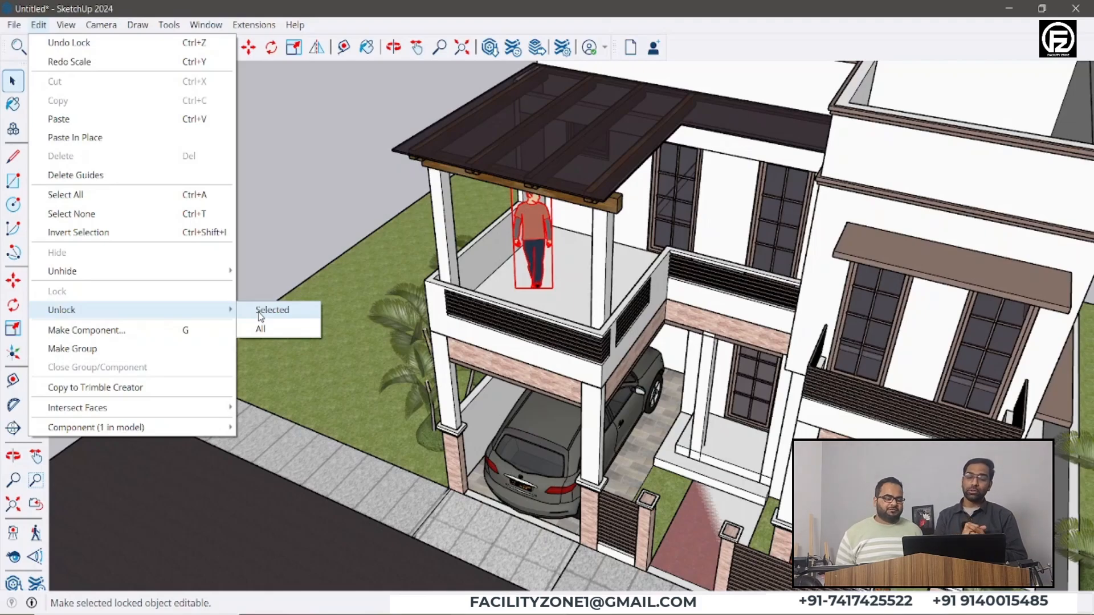
left_click(261, 317)
scroll(425, 326, "down", 6)
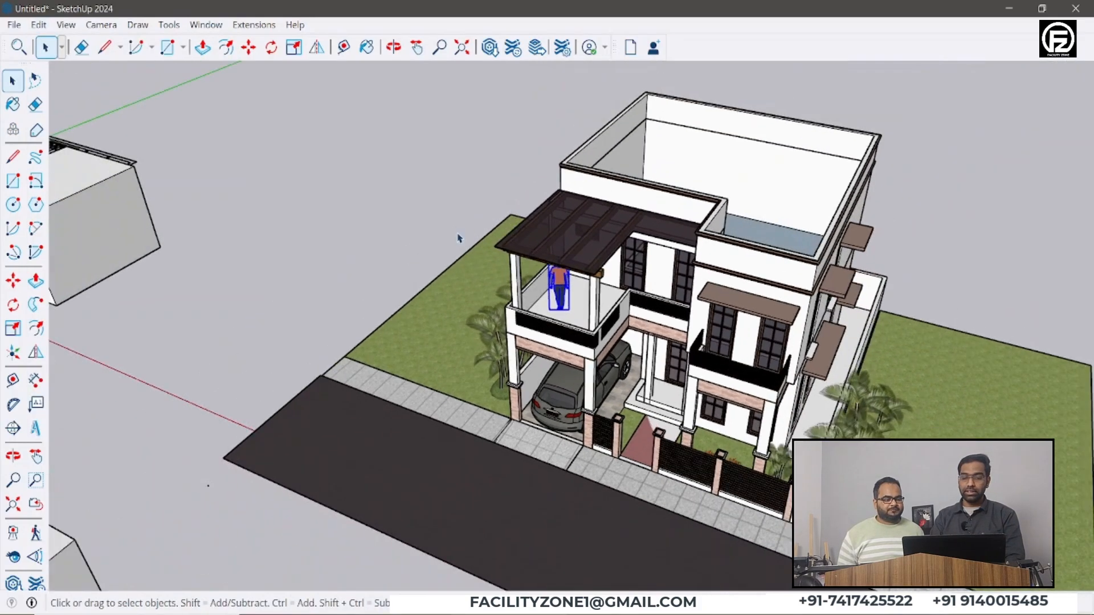
middle_click_drag(459, 238, 530, 254)
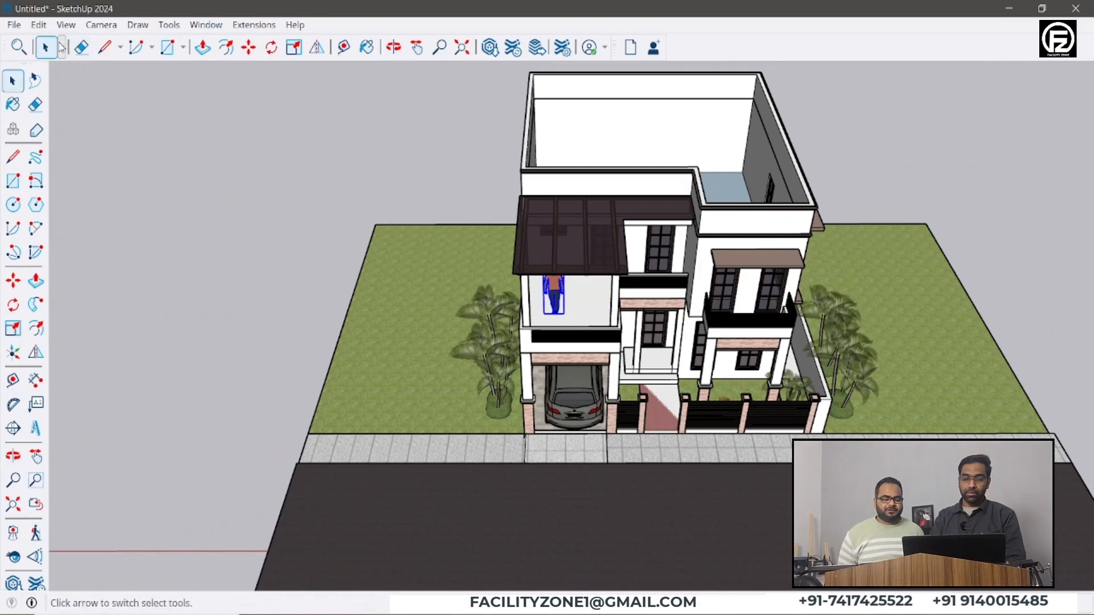
Check the availability of the component and group commands for the selected figure and look over the model's objects
left_click(39, 24)
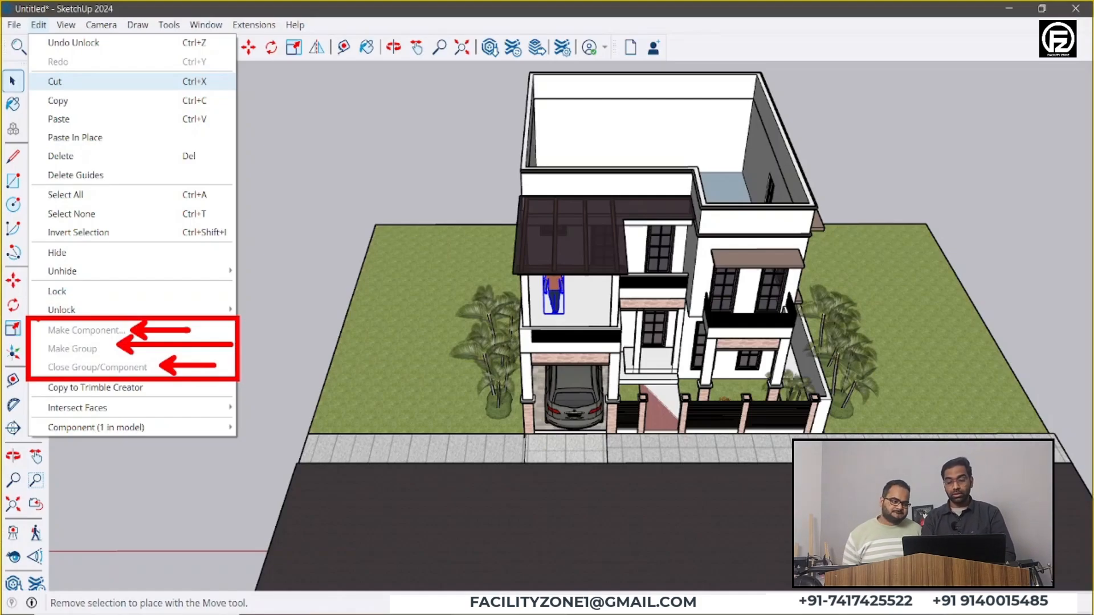
left_click(547, 241)
scroll(553, 261, "down", 7)
scroll(766, 289, "up", 3)
scroll(593, 331, "up", 3)
scroll(663, 316, "down", 3)
middle_click_drag(387, 333, 450, 351)
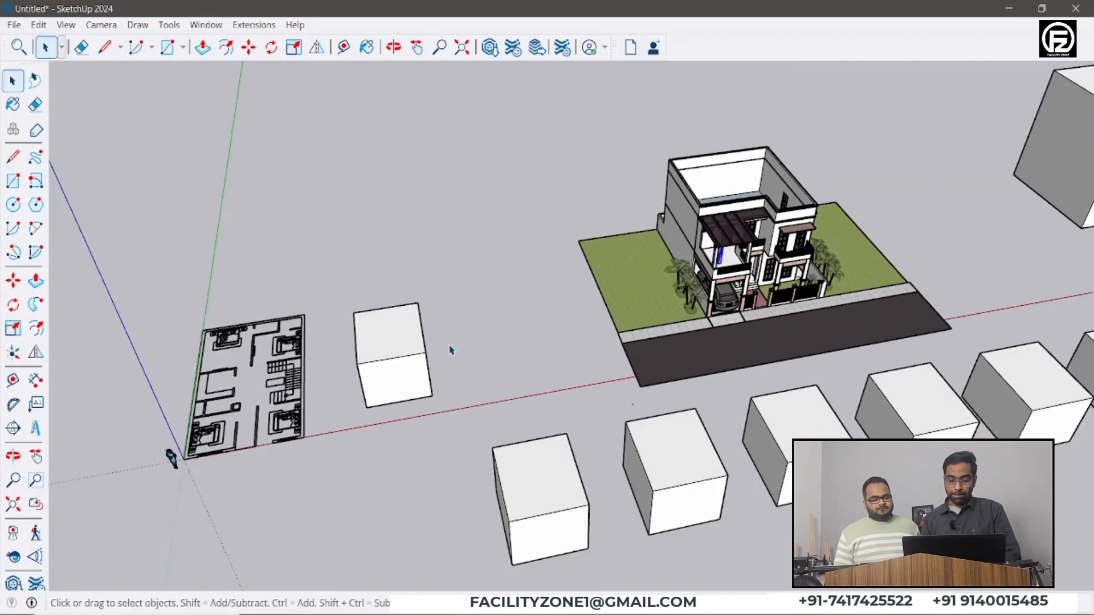
scroll(451, 348, "down", 1)
scroll(285, 406, "up", 3)
left_click(392, 284)
scroll(396, 285, "down", 1)
middle_click_drag(363, 346, 336, 378)
scroll(354, 354, "down", 2)
scroll(710, 341, "up", 3)
middle_click_drag(628, 210, 576, 171)
scroll(722, 256, "up", 1)
scroll(421, 288, "down", 2)
scroll(709, 244, "up", 3)
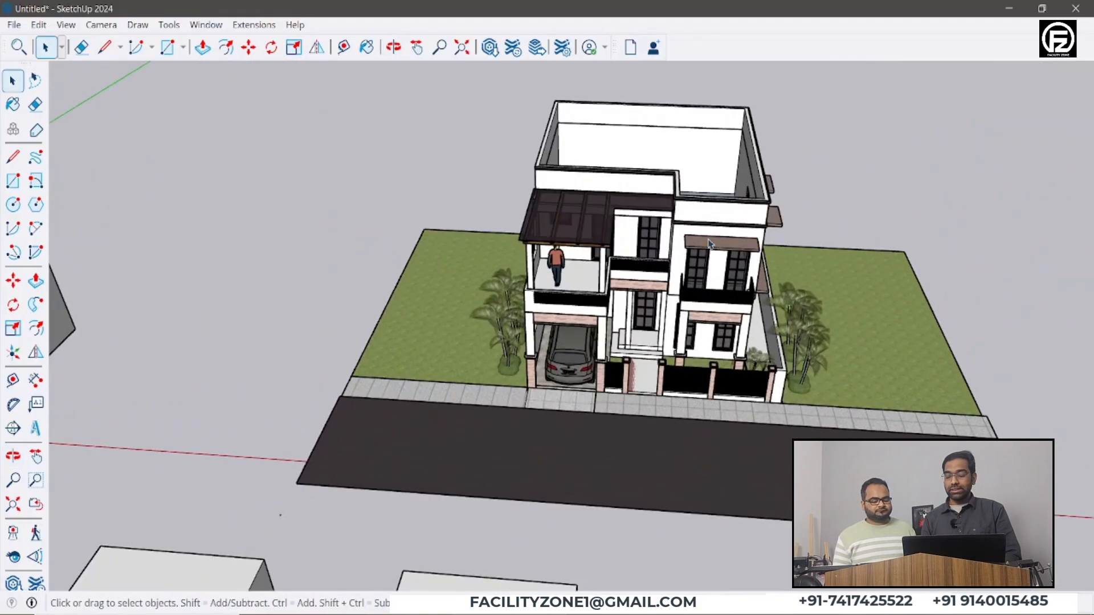
scroll(709, 244, "up", 2)
middle_click_drag(662, 238, 533, 295)
scroll(689, 215, "down", 4)
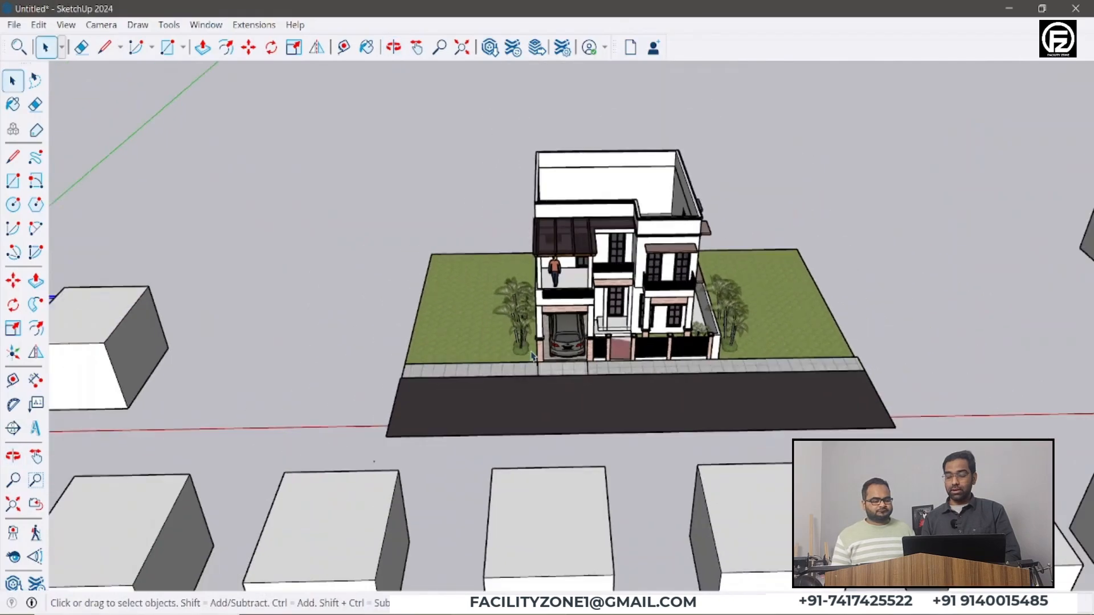
scroll(533, 353, "down", 3)
scroll(540, 345, "down", 4)
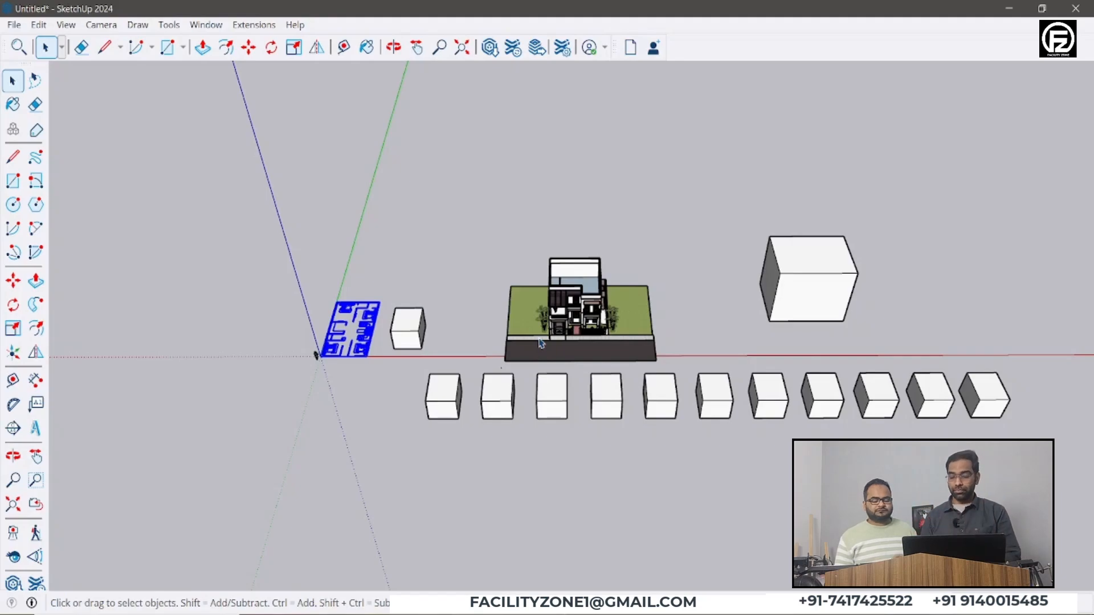
Combine the first four boxes of the row, starting nearest the floor plan, into one group
mouse_move(439, 364)
middle_mouse_down()
mouse_move(532, 469)
mouse_move(525, 481)
middle_mouse_up()
scroll(420, 395, "up", 5)
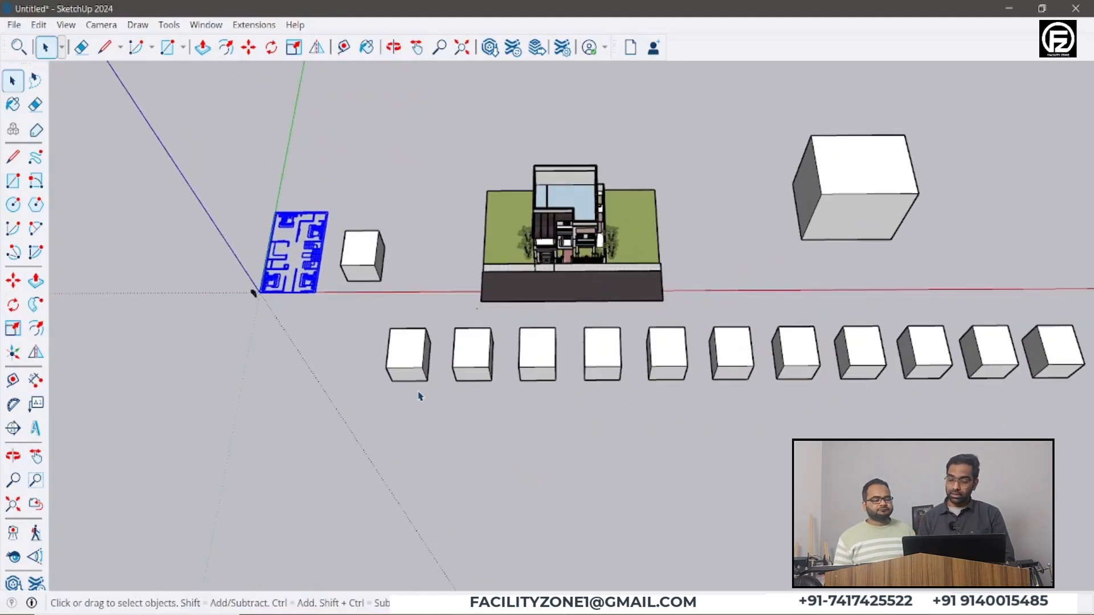
left_click(482, 349, "ctrl")
left_click(562, 370, "ctrl")
left_click(630, 356, "ctrl")
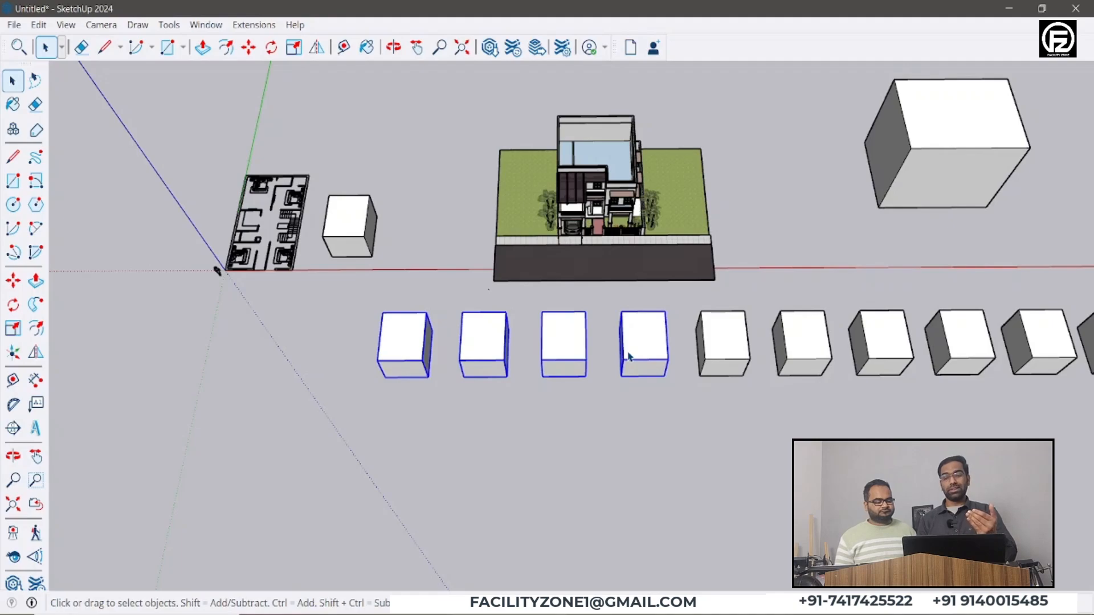
left_click(669, 345)
left_click_drag(682, 331, 355, 446)
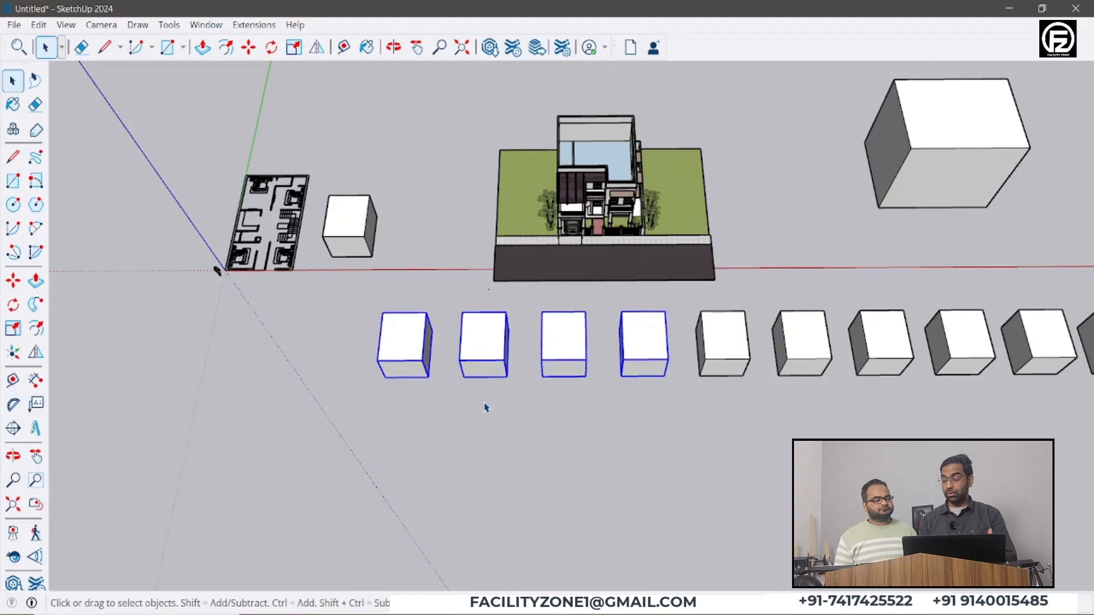
left_click(614, 479)
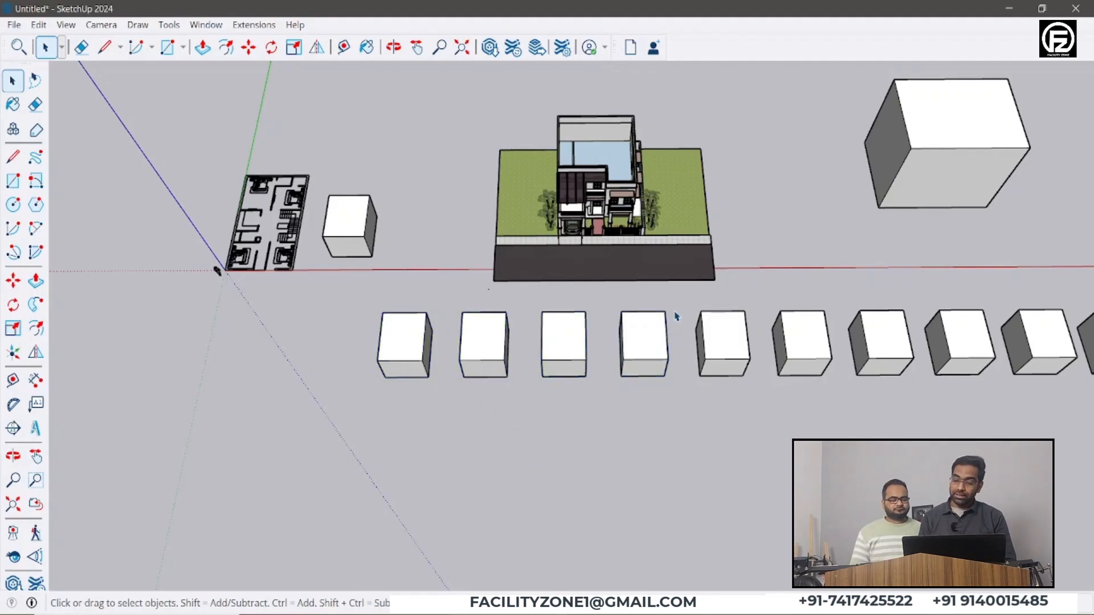
left_click_drag(663, 317, 348, 419)
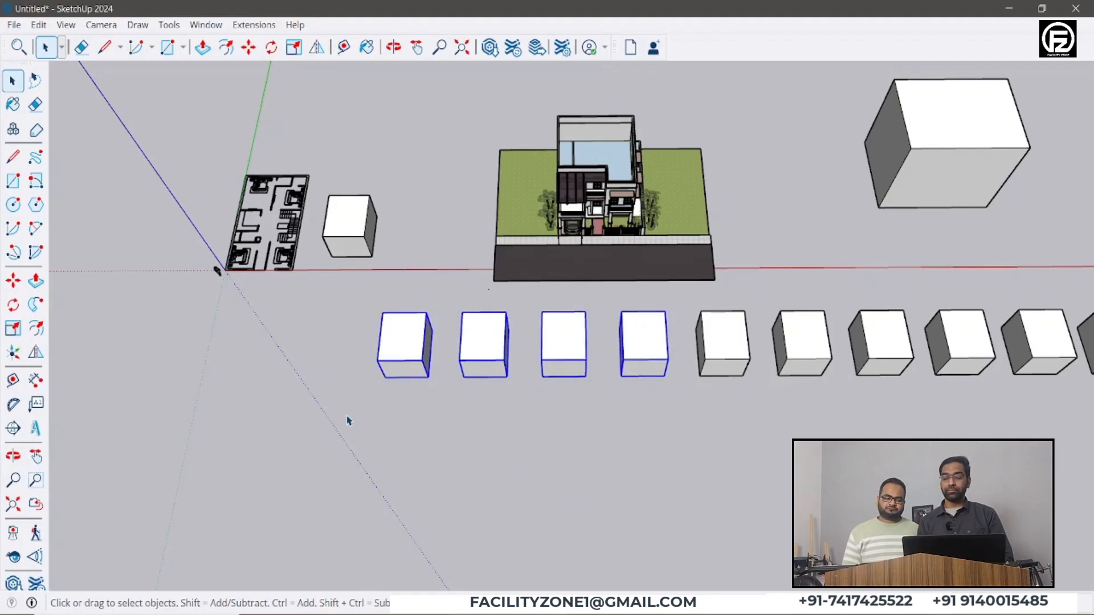
left_click(38, 25)
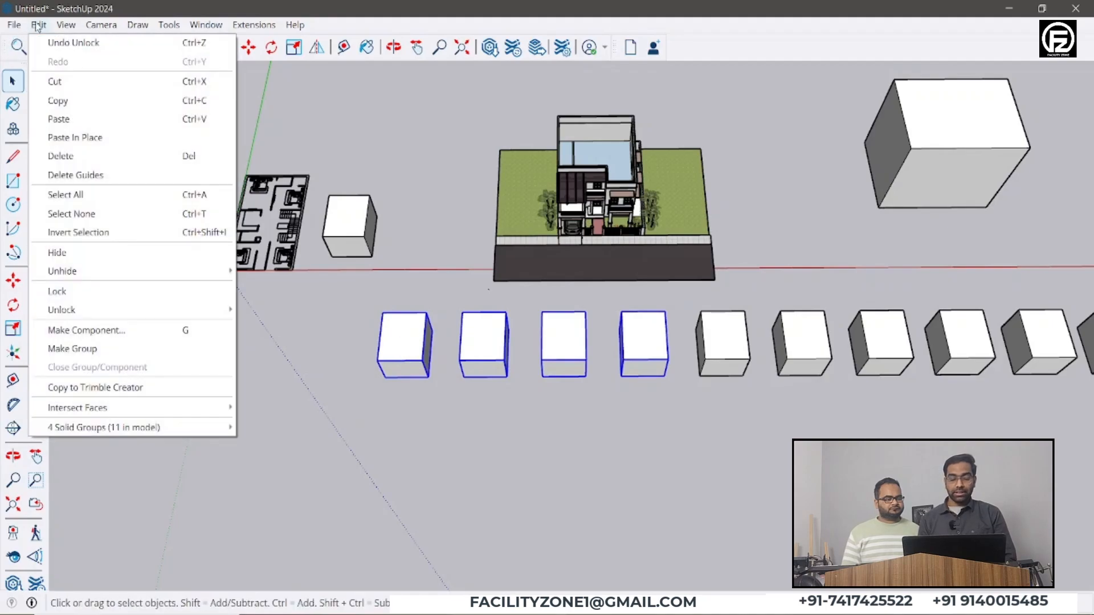
left_click(106, 348)
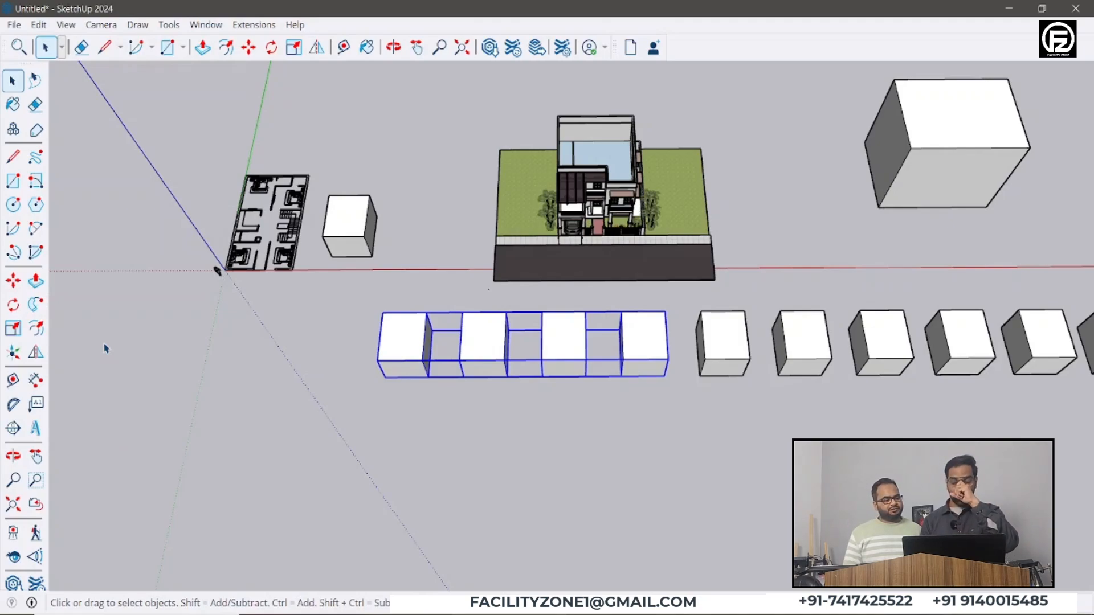
Move the four-box group a short distance away from the house, out of line with the other boxes
scroll(442, 398, "down", 2)
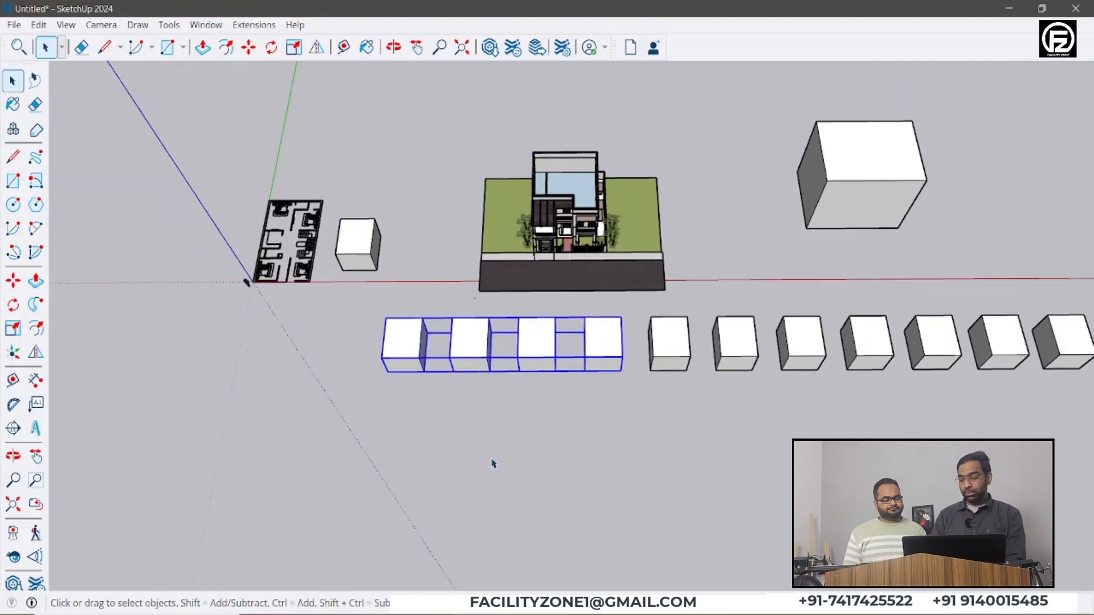
scroll(512, 424, "up", 2)
left_click(535, 410)
left_click(549, 329)
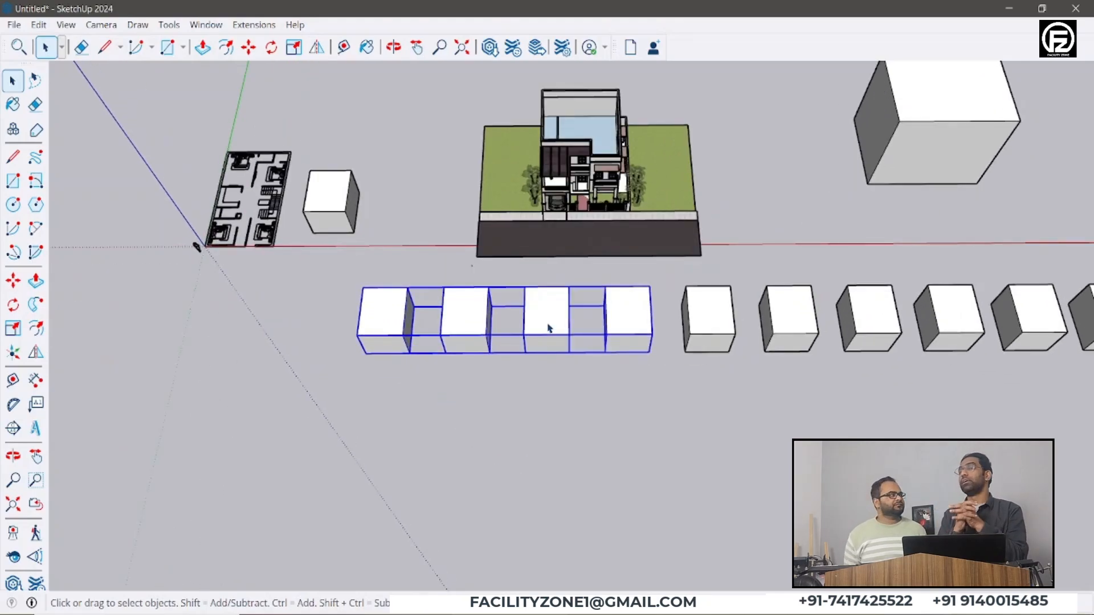
key("m")
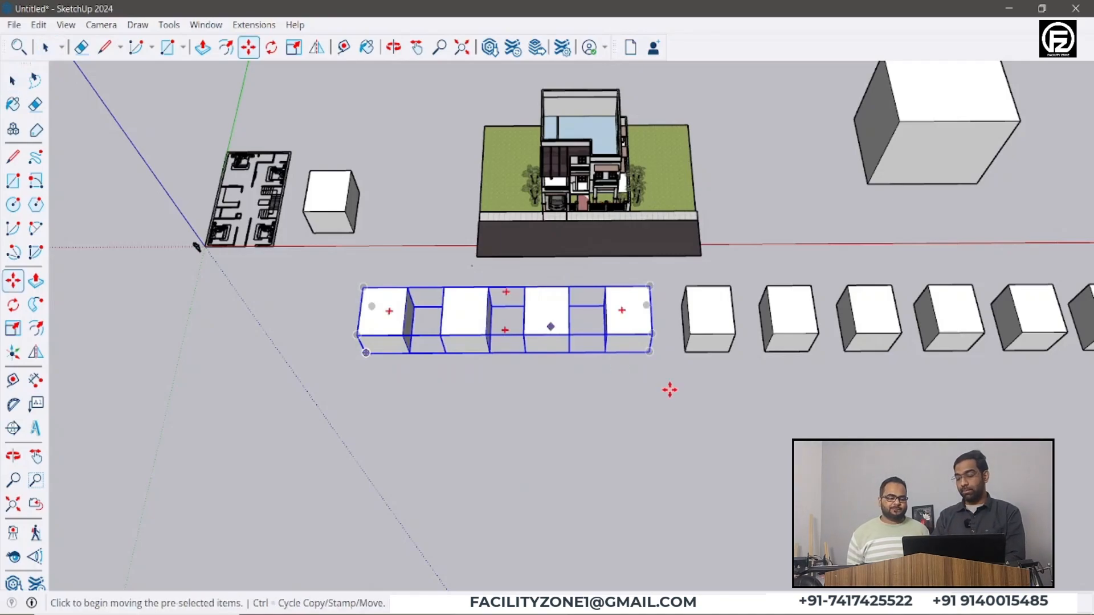
left_click(669, 388)
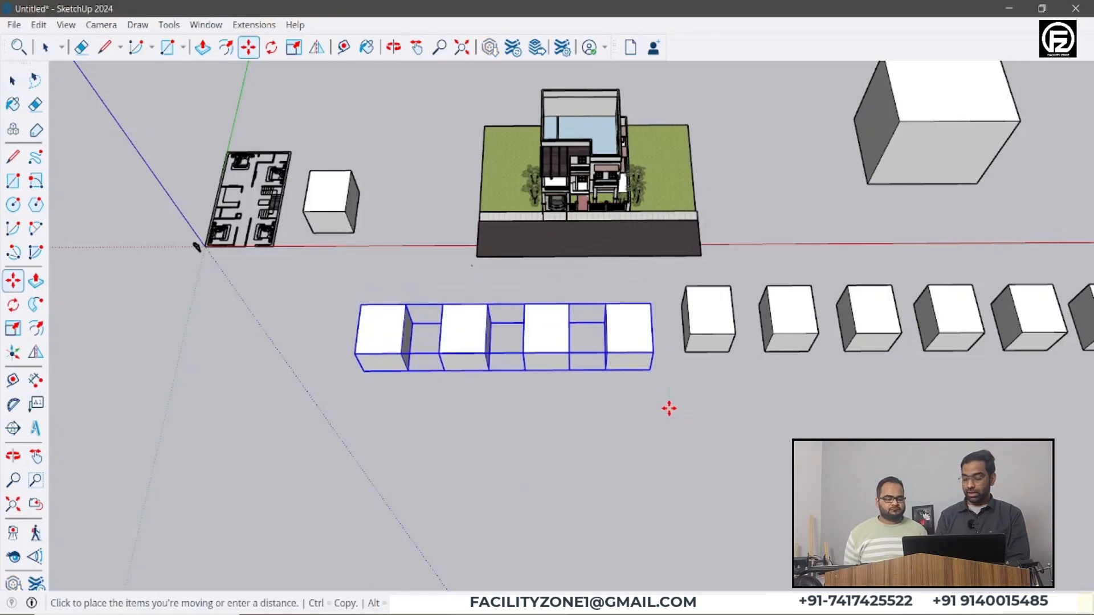
key("Return")
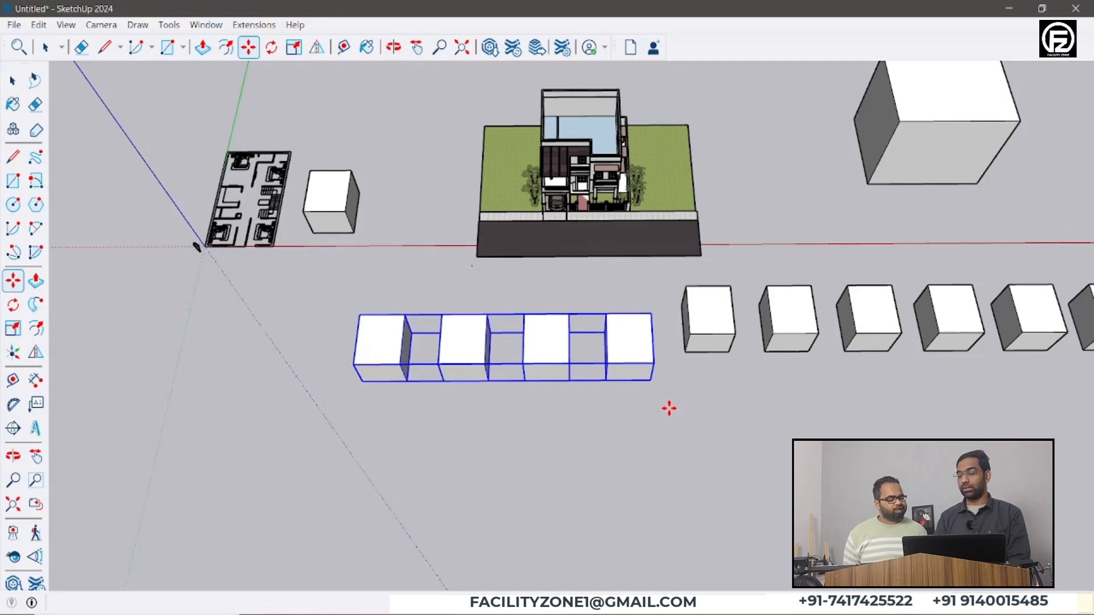
scroll(661, 396, "up", 3)
key("space")
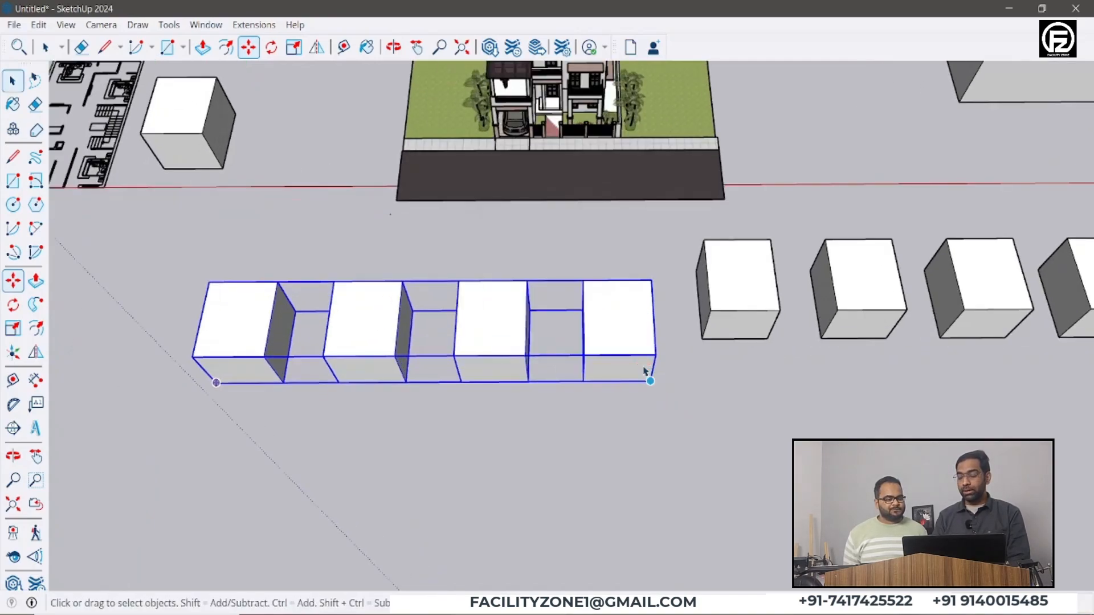
scroll(630, 371, "down", 3)
middle_click_drag(630, 371, 626, 324)
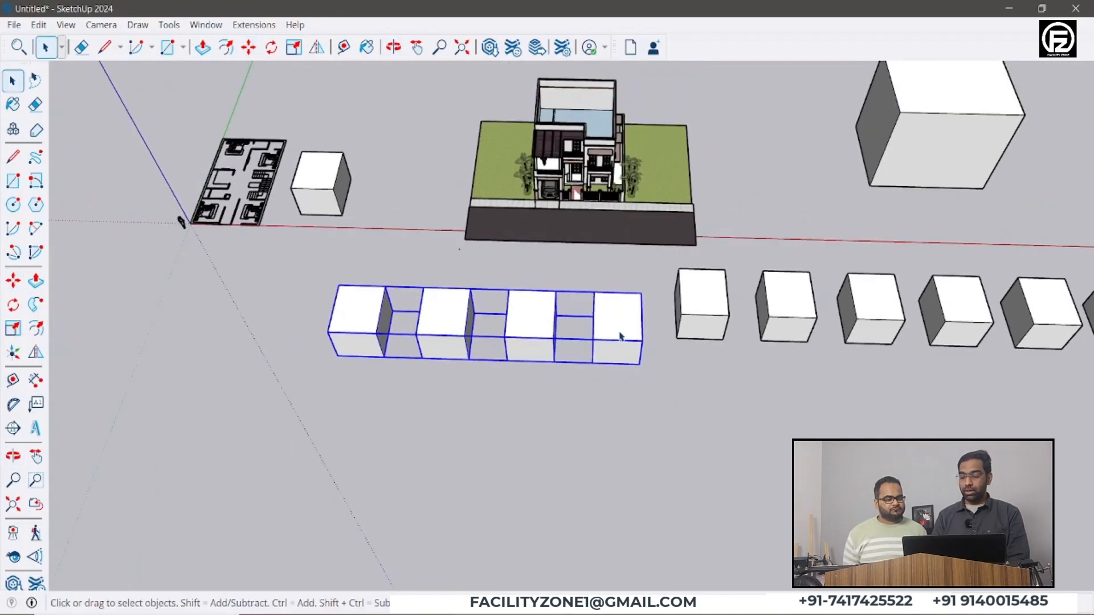
Try uniformly scaling down the four-box group from its corner
scroll(618, 331, "up", 3)
key("s")
scroll(664, 358, "up", 2)
scroll(662, 353, "down", 2)
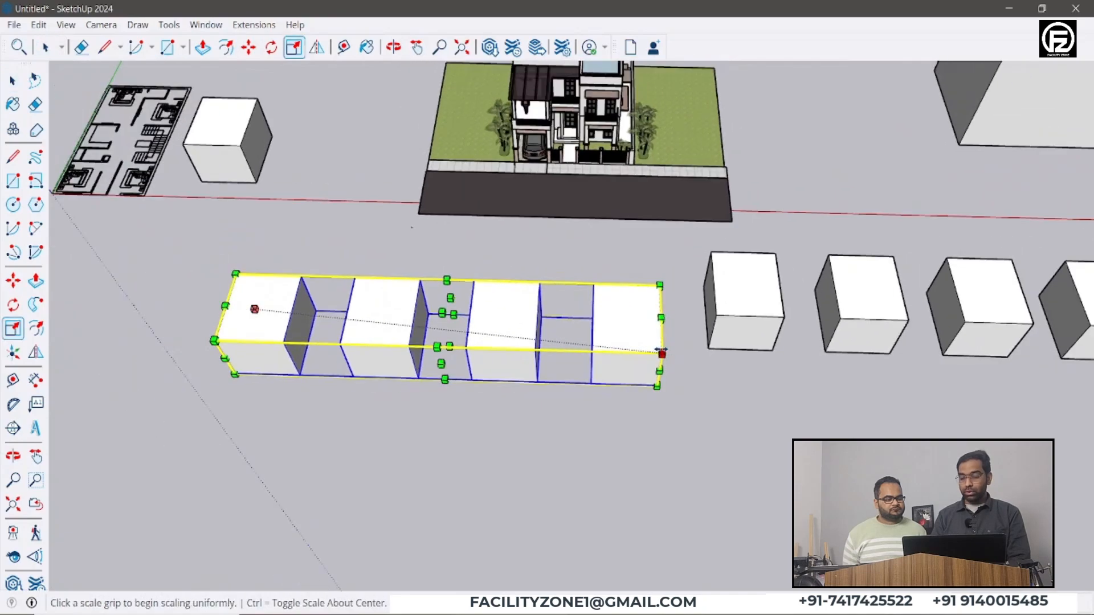
left_click(661, 351)
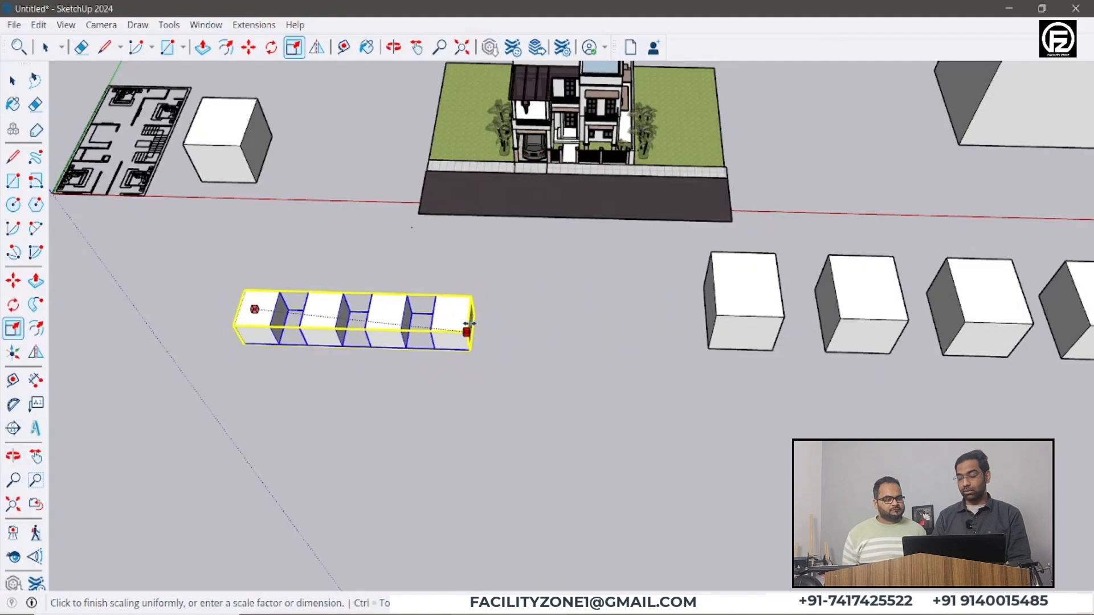
left_click(661, 353)
key("space")
left_click(635, 439)
middle_click_drag(635, 439, 658, 308)
scroll(658, 307, "down", 1)
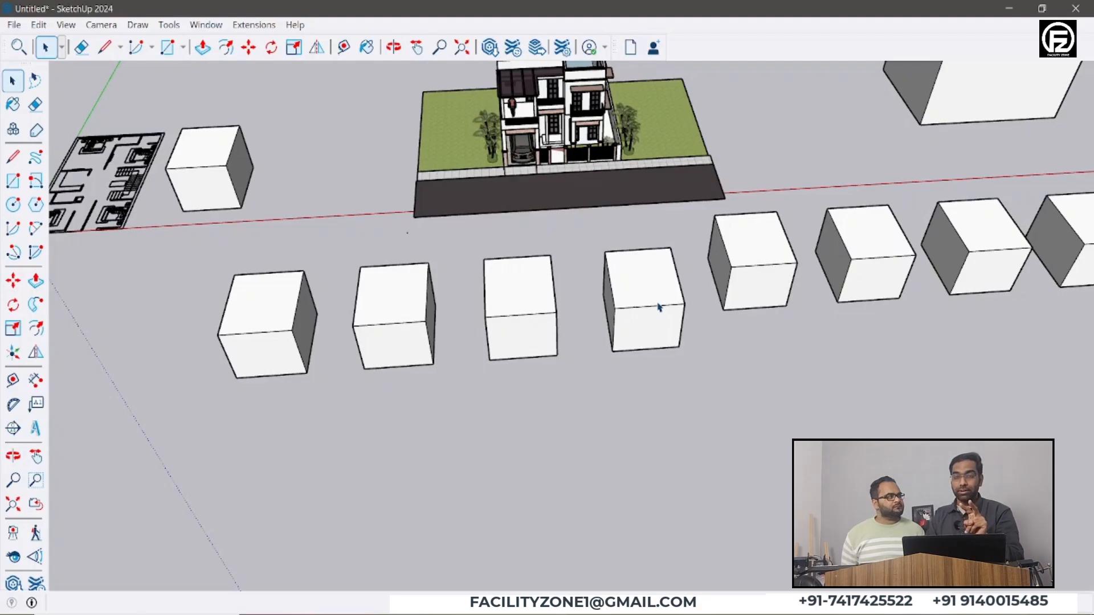
Open the fourth box inside the four-box group and raise its top face with Push/Pull to make a tall block
scroll(648, 328, "up", 1)
left_click(648, 328)
middle_click_drag(648, 328, 654, 290)
double_click(659, 282)
left_click(661, 282)
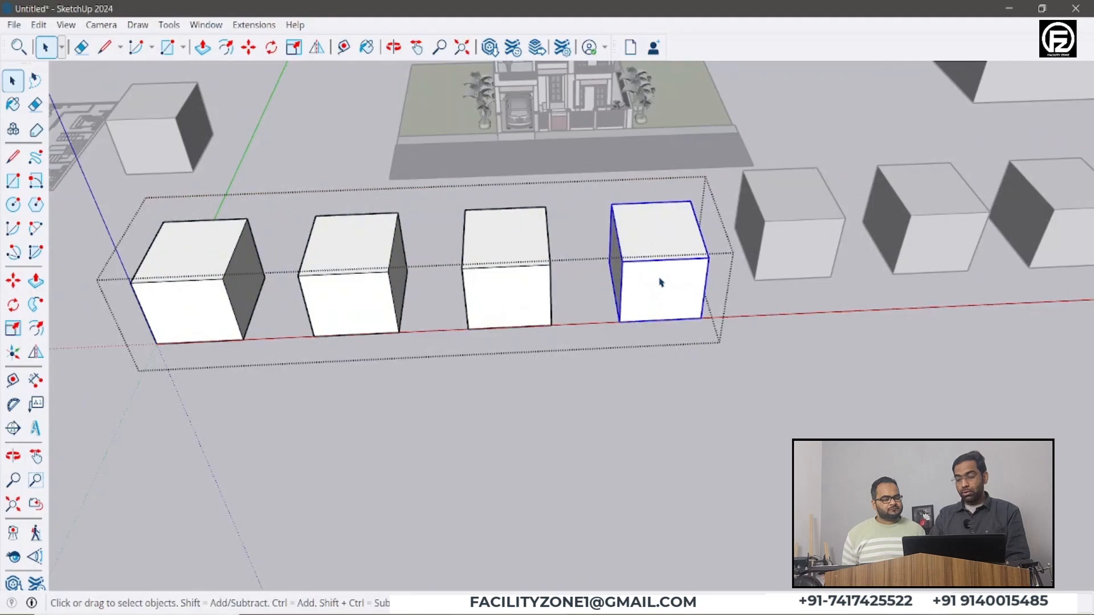
scroll(661, 249, "up", 2)
double_click(659, 244)
key("p")
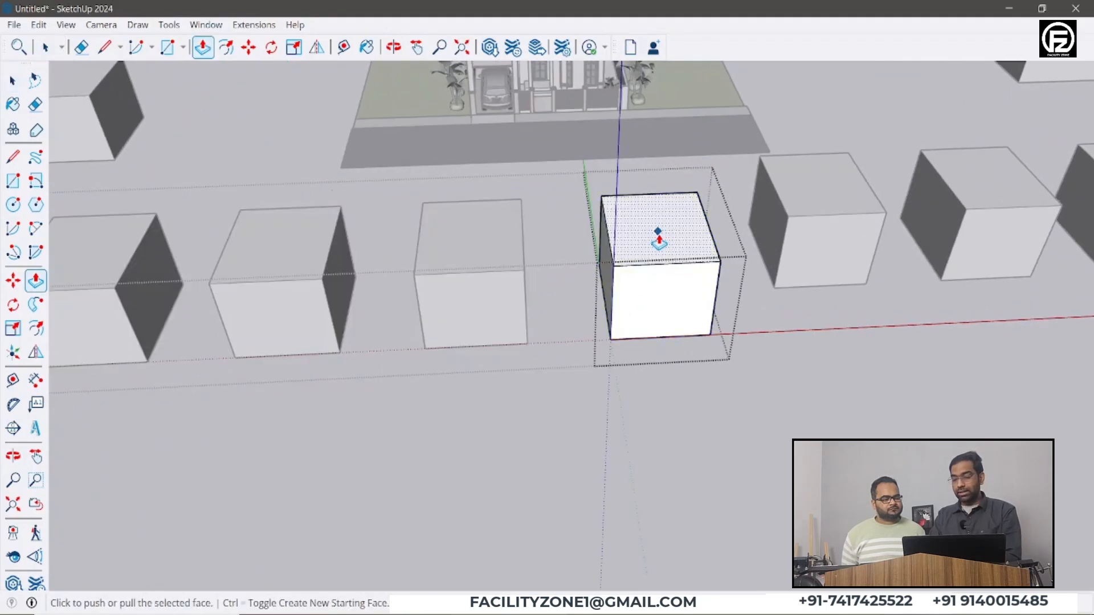
scroll(660, 237, "down", 2)
left_click(659, 234)
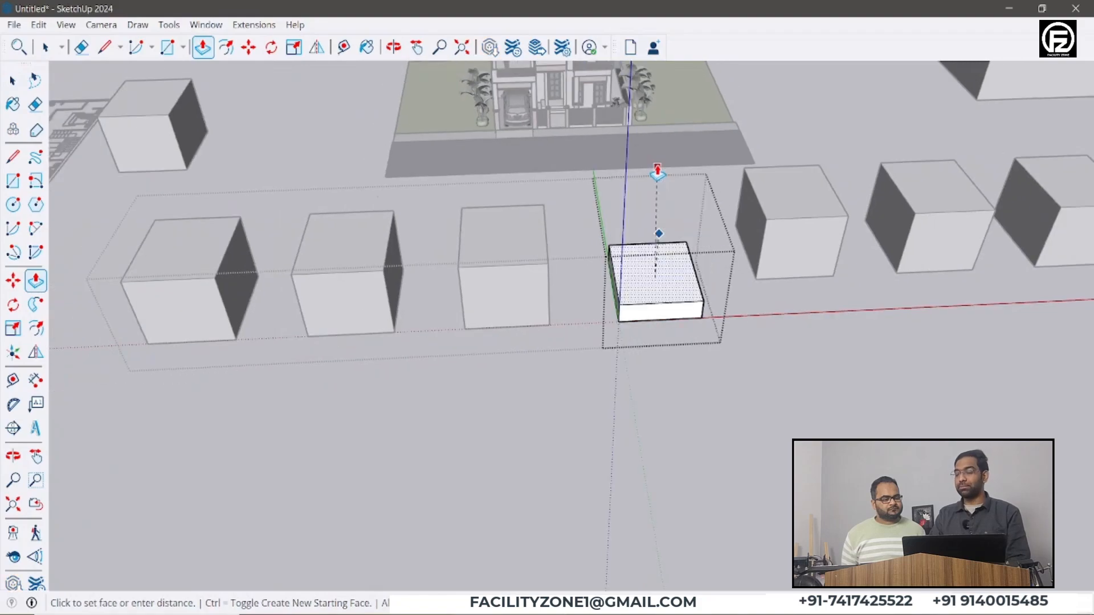
left_click(781, 127)
key("space")
key("Escape")
scroll(681, 291, "down", 2)
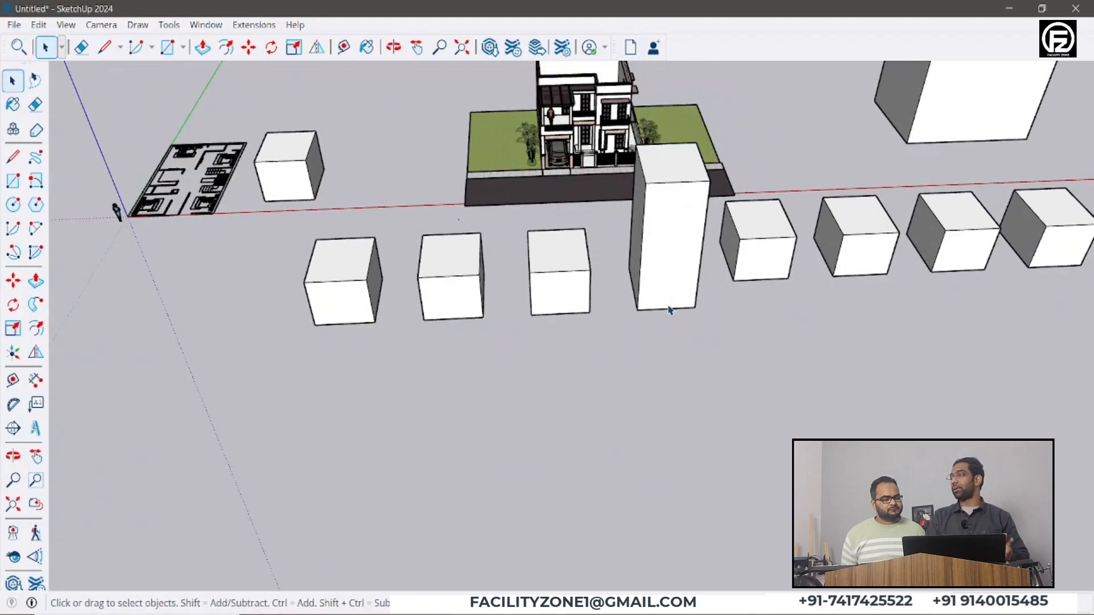
scroll(664, 307, "down", 2)
middle_click_drag(664, 313, 655, 359)
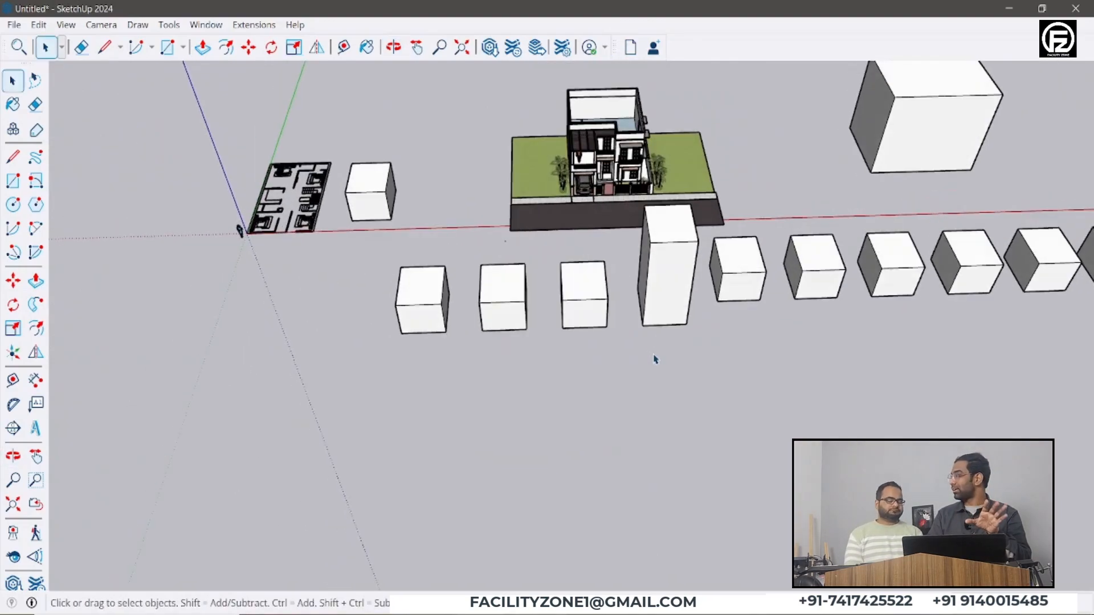
Paint all faces of the tall box nested in the group with the Concrete Scored Jointless material and close the tray
scroll(659, 282, "up", 1)
double_click(660, 282)
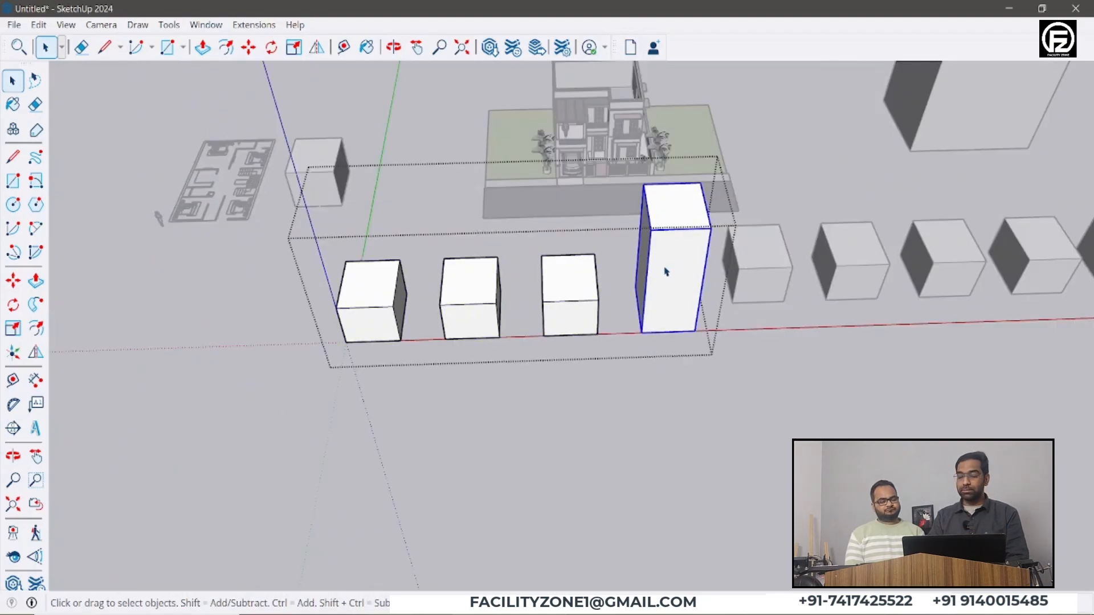
double_click(659, 266)
left_click(659, 263)
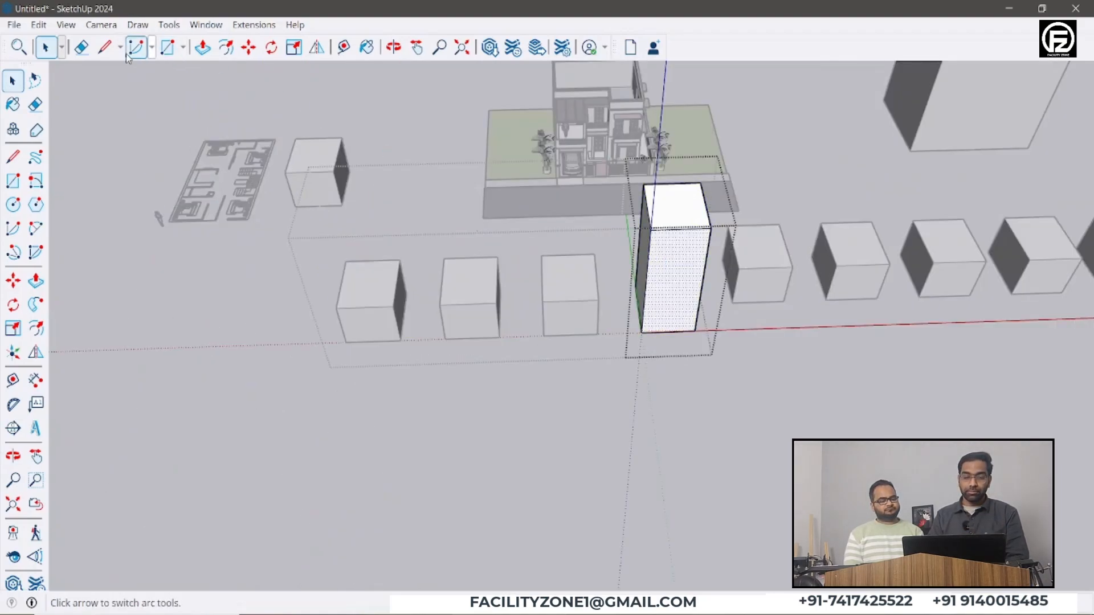
left_click(12, 105)
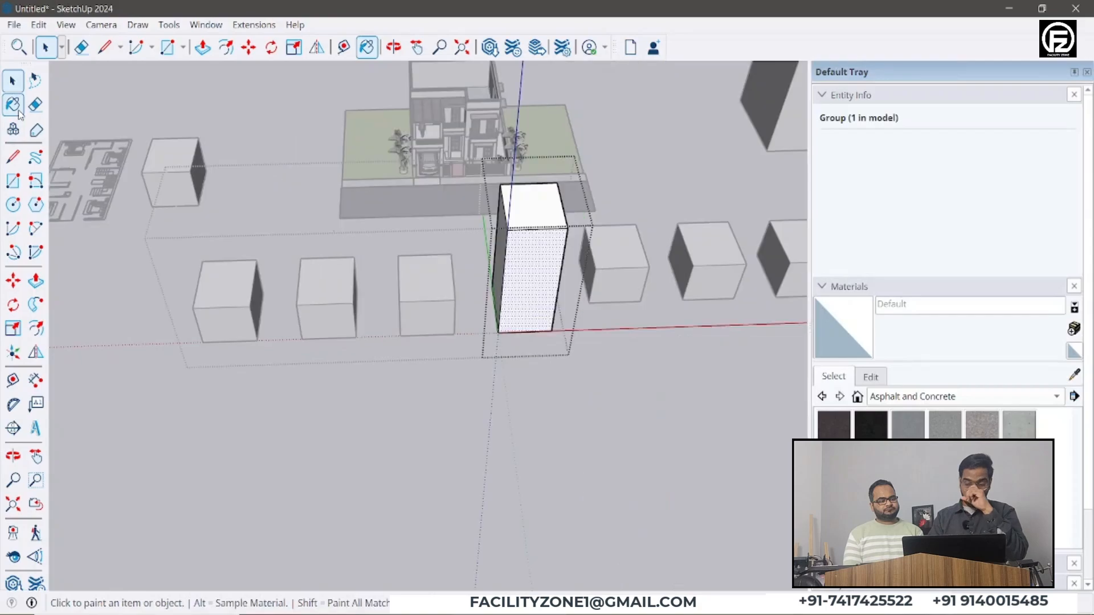
left_click(539, 254)
mouse_move(492, 245)
middle_mouse_down()
mouse_move(557, 244)
mouse_move(538, 209)
middle_mouse_up()
left_click(538, 209, "shift")
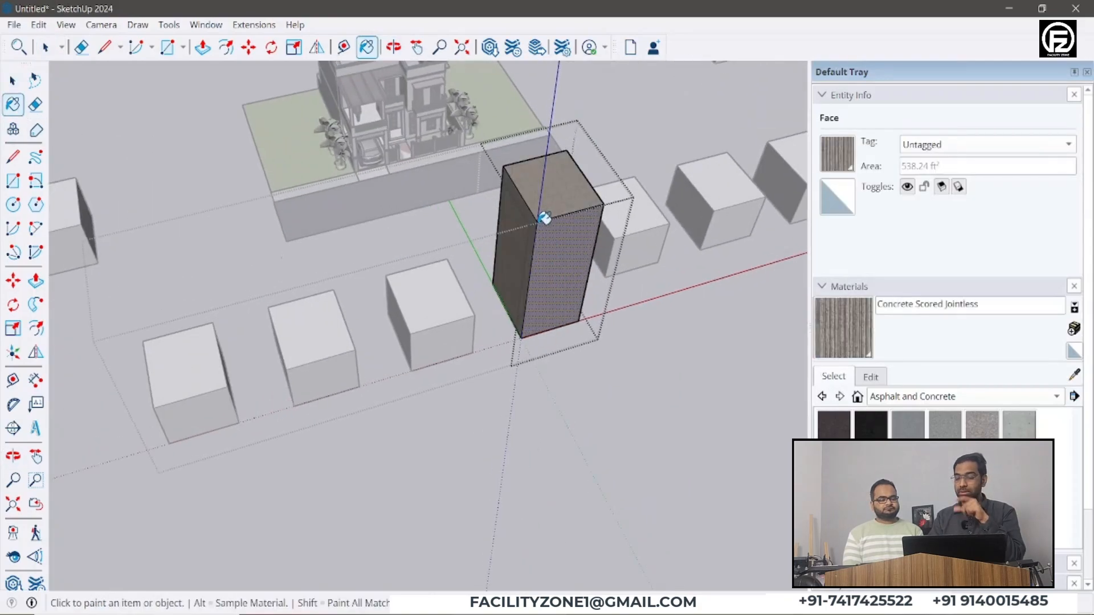
scroll(480, 280, "down", 2)
scroll(480, 280, "down", 3)
key("space")
middle_click_drag(586, 317, 399, 267)
left_click(1087, 72)
middle_click_drag(570, 290, 476, 411)
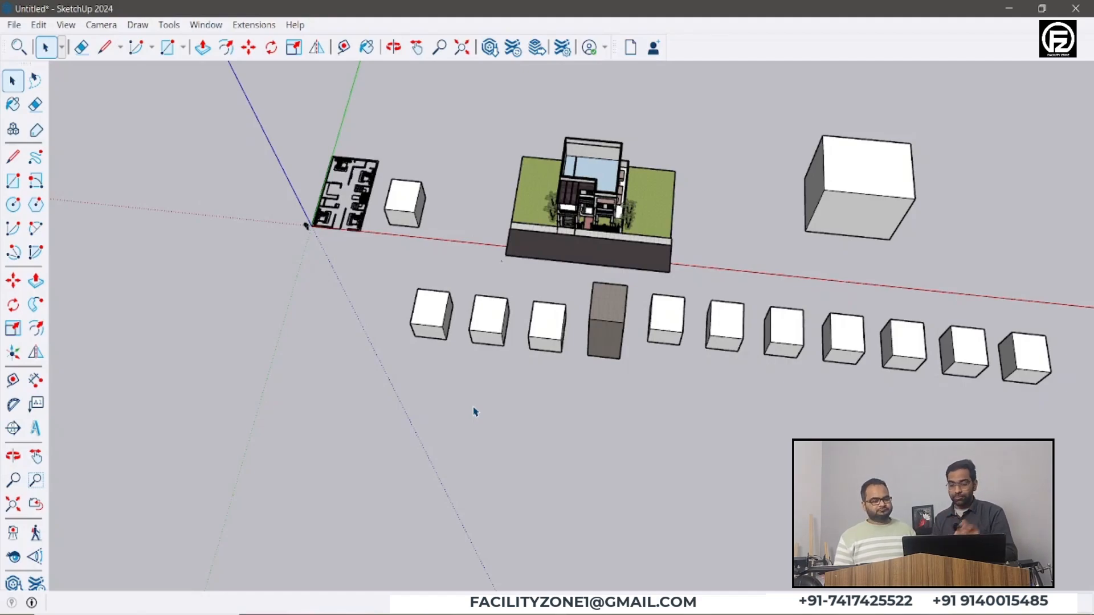
Look over the house up close to find a suitable ground-floor window
scroll(573, 257, "up", 5)
middle_click_drag(596, 267, 693, 212)
scroll(594, 235, "up", 6)
middle_click_drag(783, 173, 696, 139)
scroll(696, 139, "up", 5)
scroll(748, 317, "down", 10)
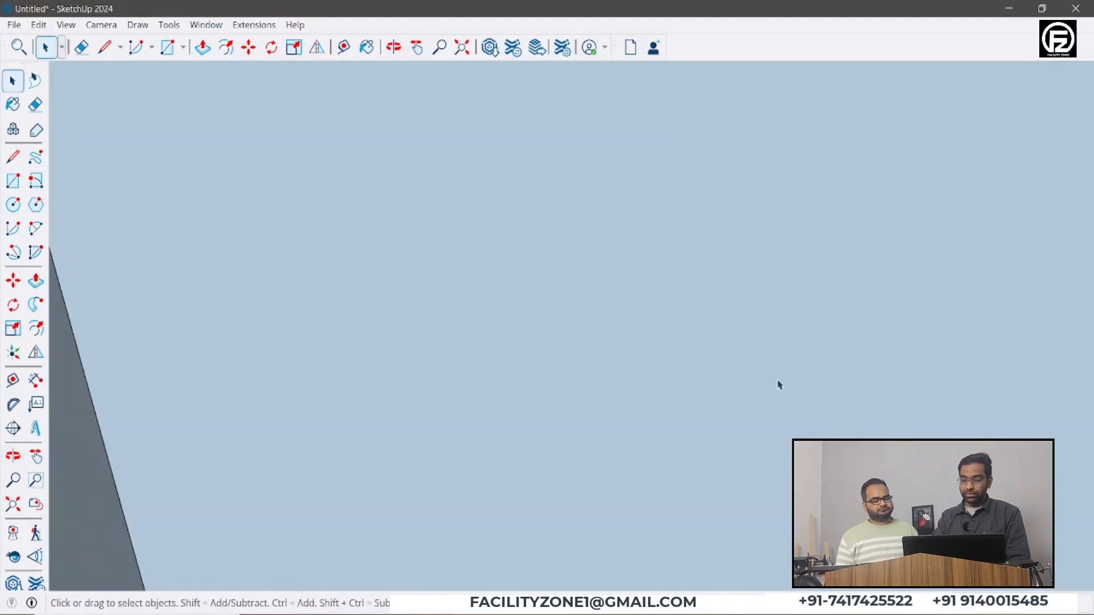
scroll(762, 435, "down", 5)
middle_click_drag(762, 435, 611, 344)
scroll(611, 344, "down", 5)
scroll(661, 358, "down", 8)
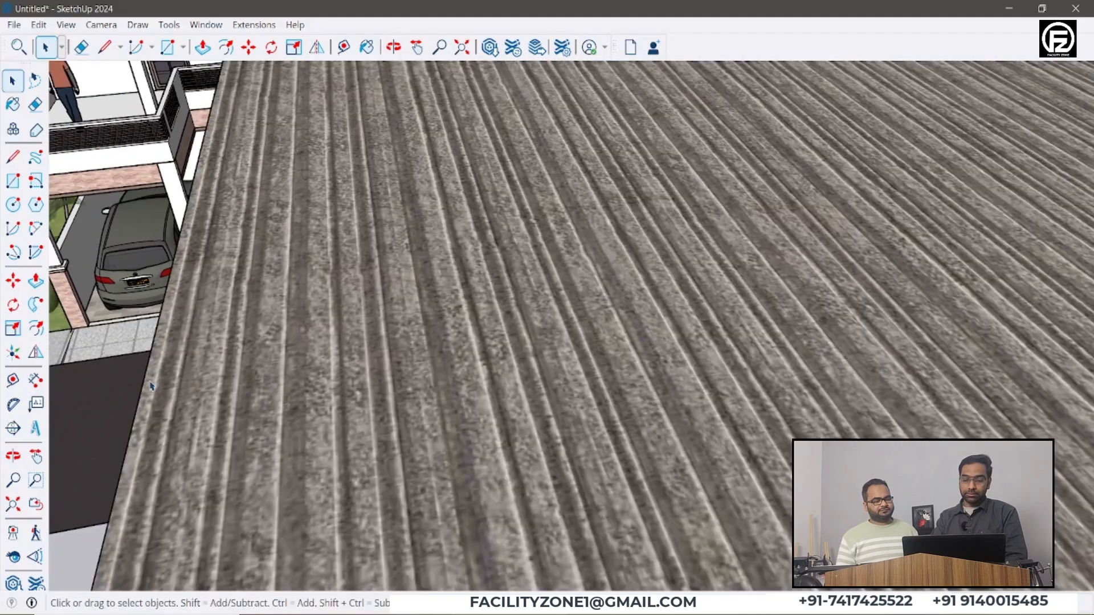
scroll(378, 267, "up", 3)
scroll(379, 266, "up", 4)
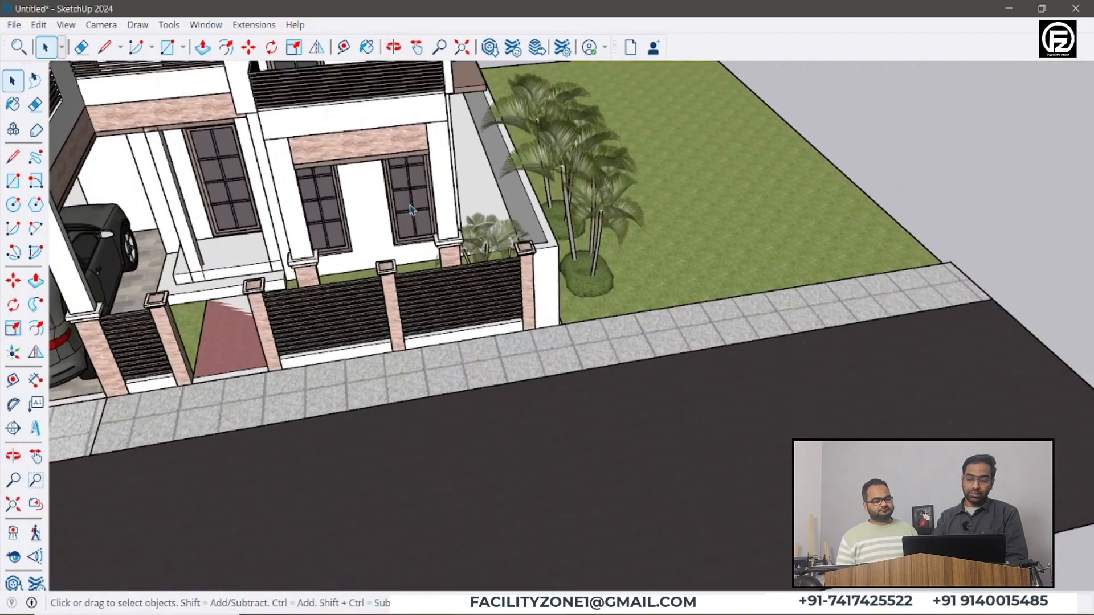
Copy a ground-floor front window of the house to the empty space beside the lawn
left_click(414, 210)
scroll(413, 212, "up", 1)
middle_click_drag(420, 342, 371, 377)
key("m")
key("ctrl")
left_click(409, 286)
scroll(223, 376, "down", 2)
scroll(223, 376, "down", 2)
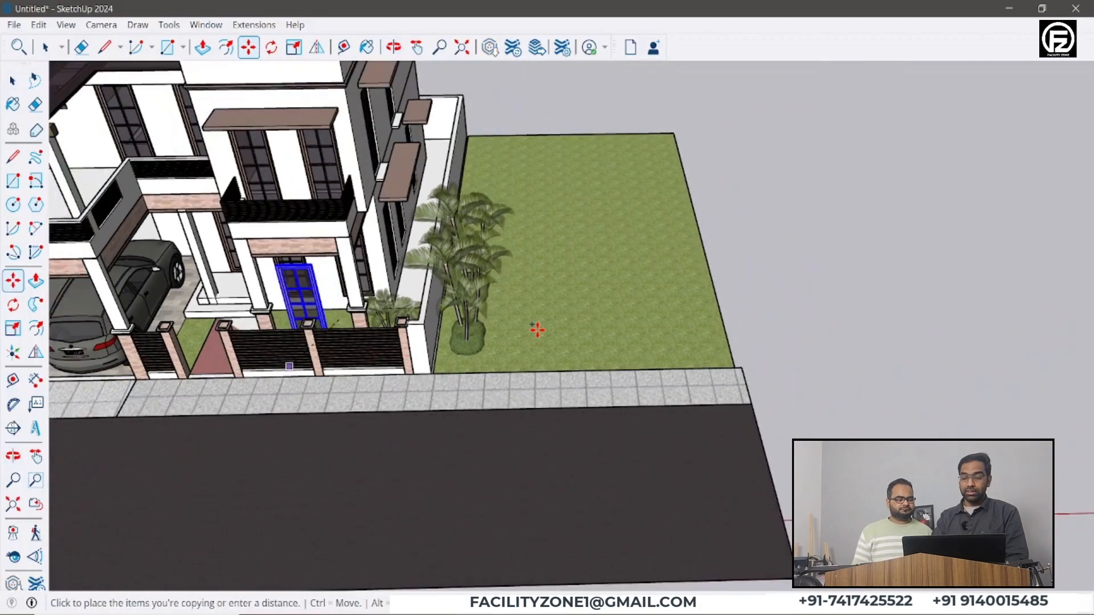
left_click(849, 302)
key("space")
scroll(837, 279, "up", 1)
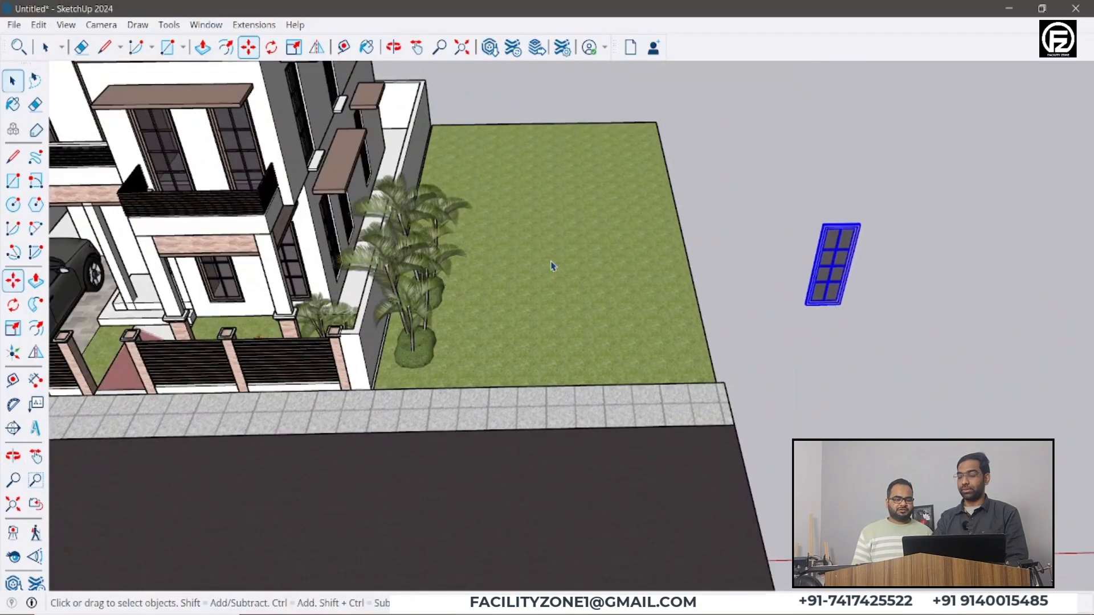
Explode the copied window component beside the lawn and select all its loose parts
middle_click_drag(764, 312, 544, 327, "shift")
scroll(556, 319, "up", 5)
scroll(367, 375, "down", 3)
scroll(532, 324, "up", 4)
scroll(559, 318, "down", 5)
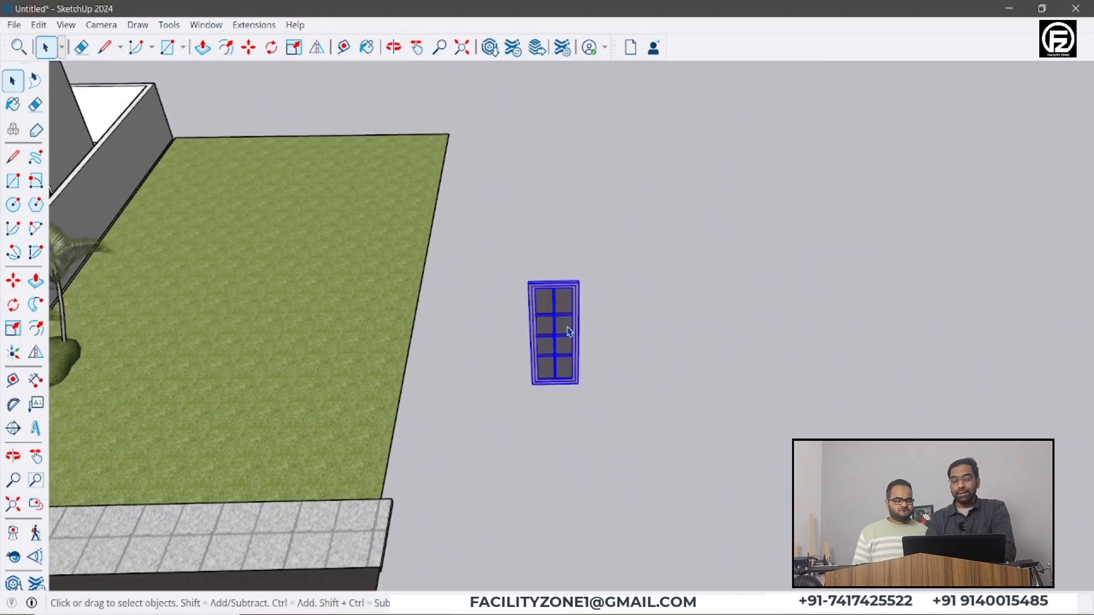
left_click(38, 25)
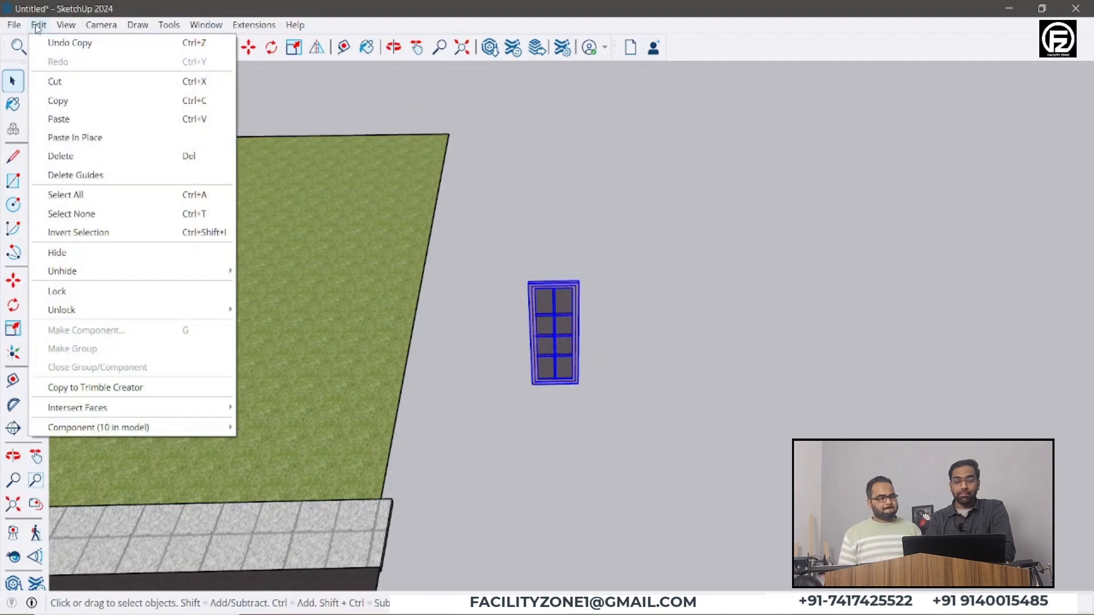
left_click(487, 248)
left_click(537, 322)
right_click(541, 322)
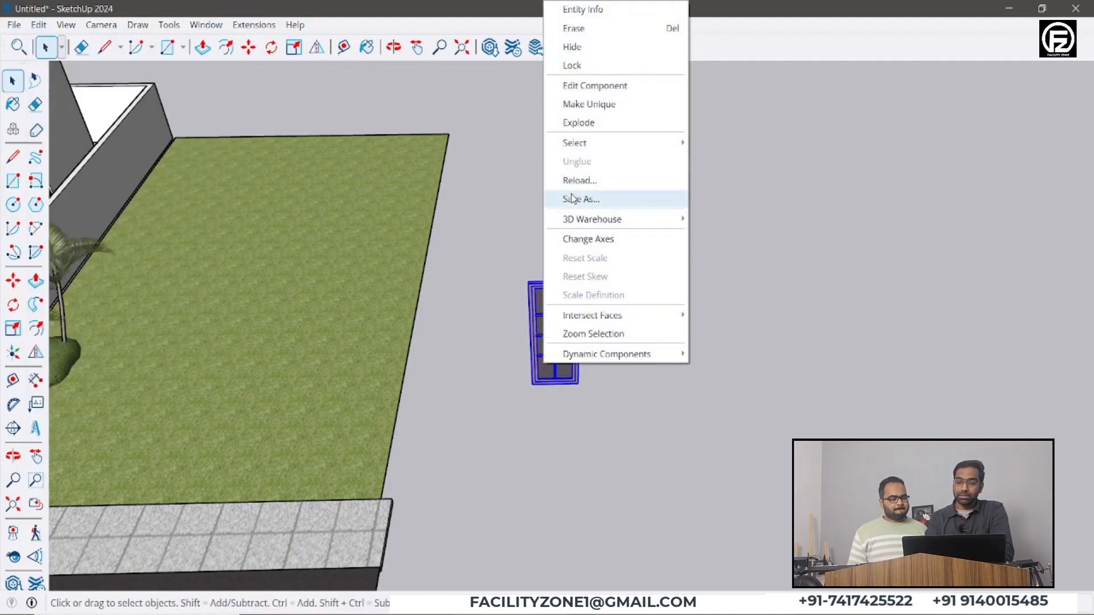
left_click(571, 122)
left_click(599, 314)
left_click(556, 312)
left_click_drag(607, 273, 488, 371)
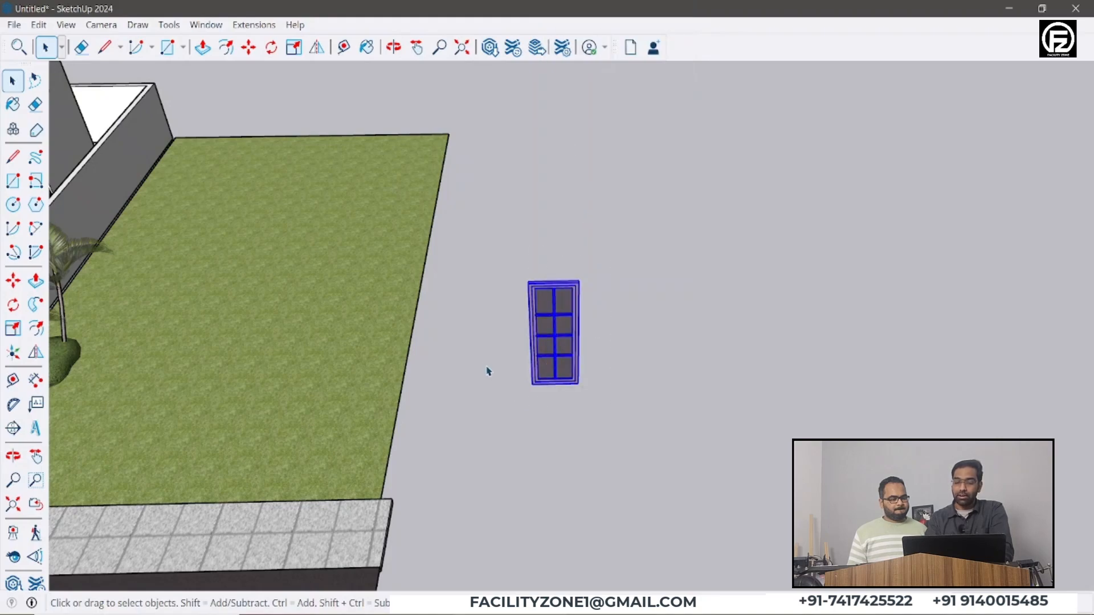
Make the selected window parts a component with the definition name WINDOW 1
left_click(39, 25)
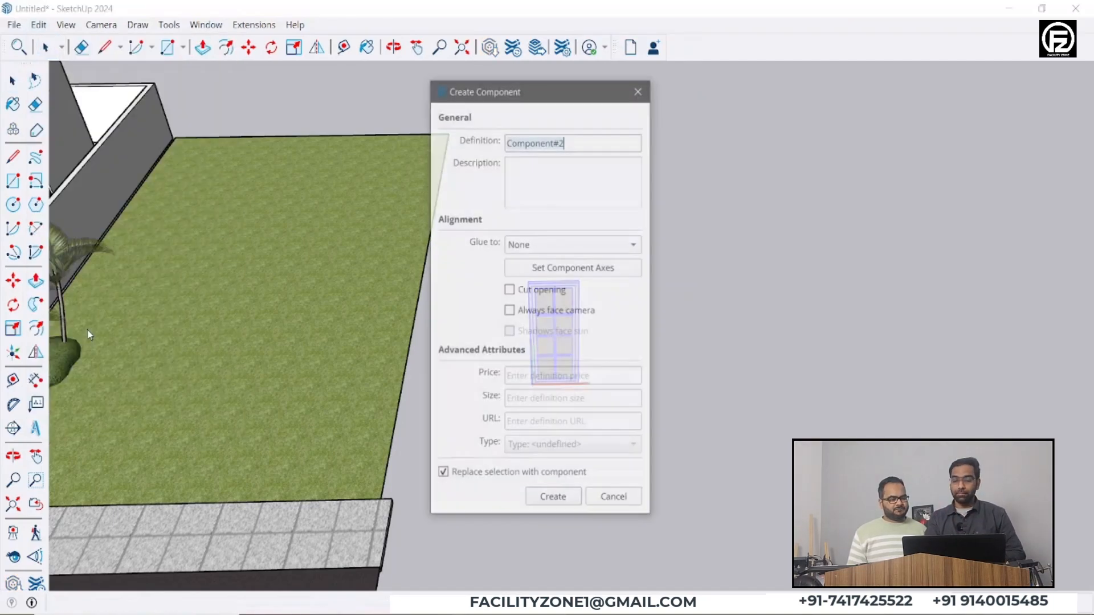
left_click(89, 330)
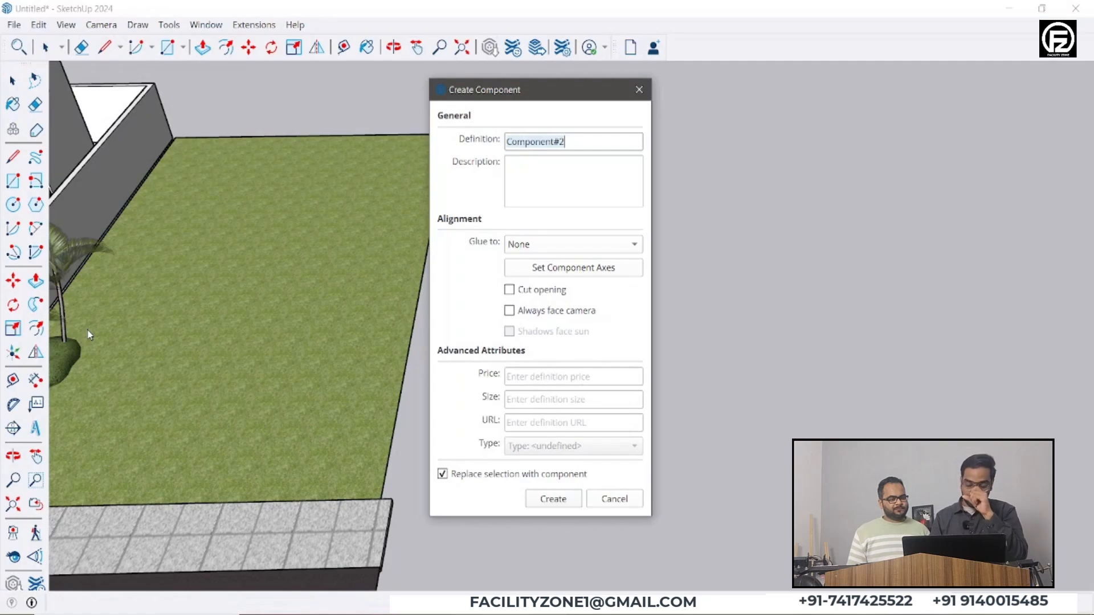
type("WINDOW 1")
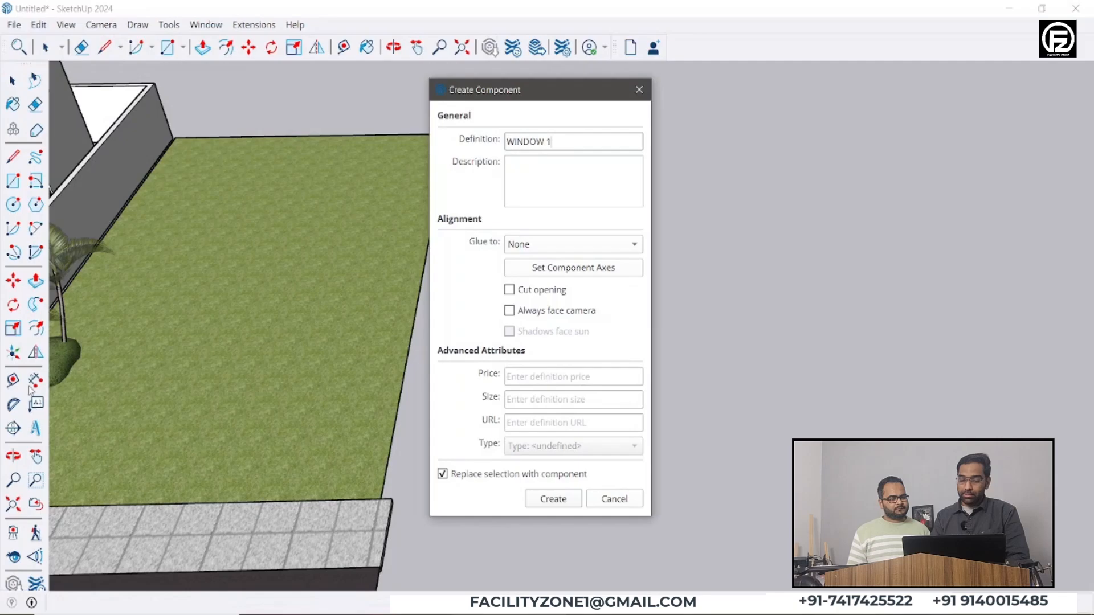
left_click(547, 500)
Copy the WINDOW 1 component a short distance sideways and repeat the copy as a 5x array
scroll(605, 390, "down", 2)
scroll(581, 452, "down", 1)
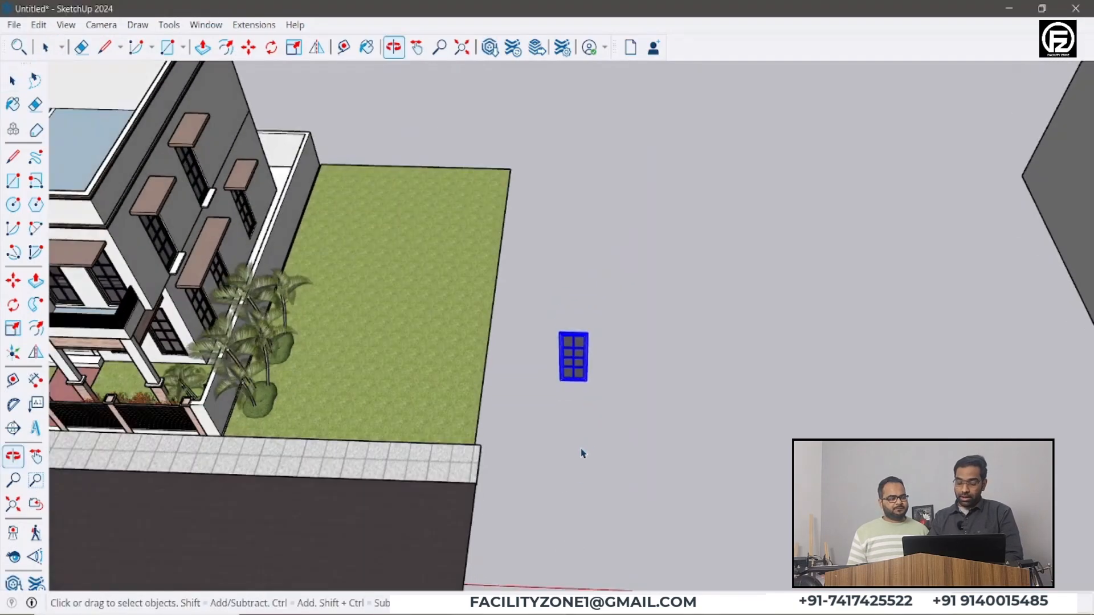
key("m")
scroll(569, 420, "up", 1)
key("ctrl")
left_click(550, 425)
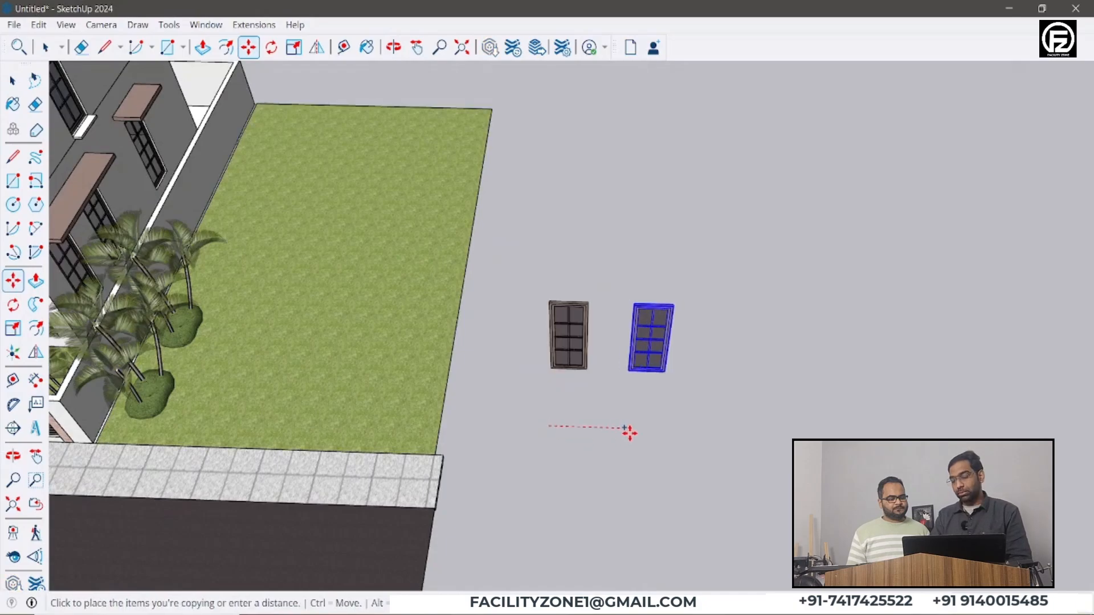
left_click(637, 434)
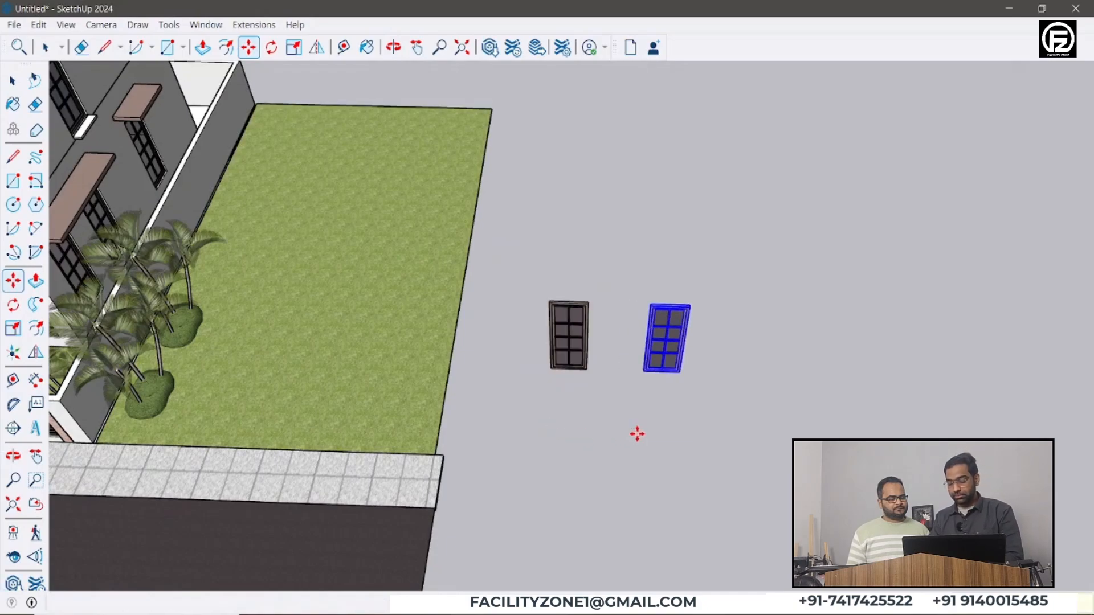
type("5x")
key("Return")
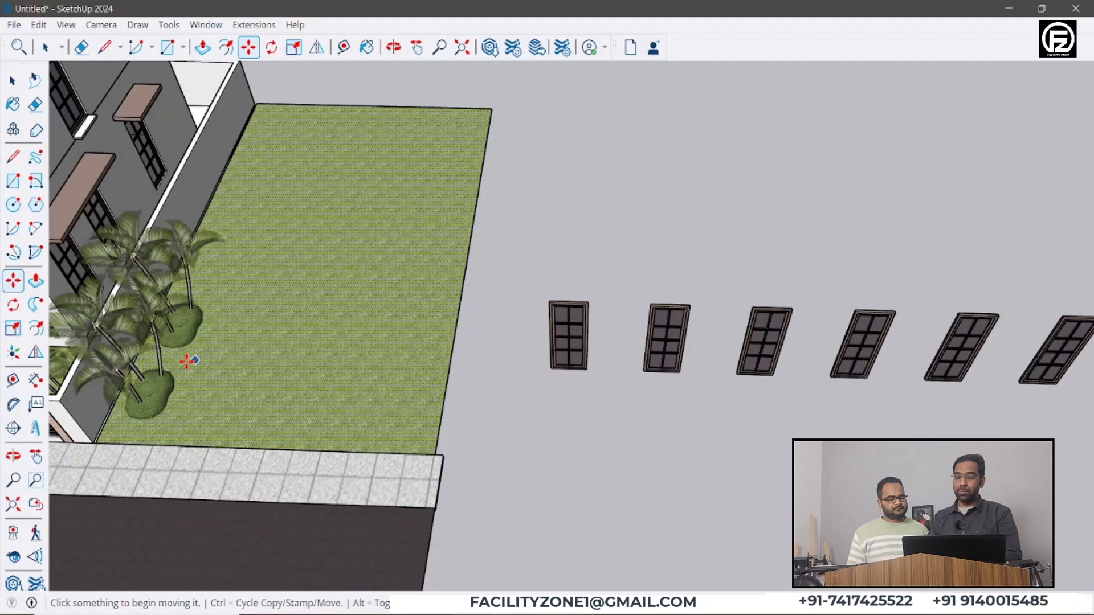
scroll(442, 384, "down", 2)
key("space")
left_click(830, 286)
Open the window farthest from the lawn for editing, select all its contents and scale them vertically
middle_click(830, 287)
scroll(830, 295, "up", 2)
scroll(827, 312, "down", 3)
scroll(802, 342, "up", 2)
middle_click_drag(802, 342, 803, 324)
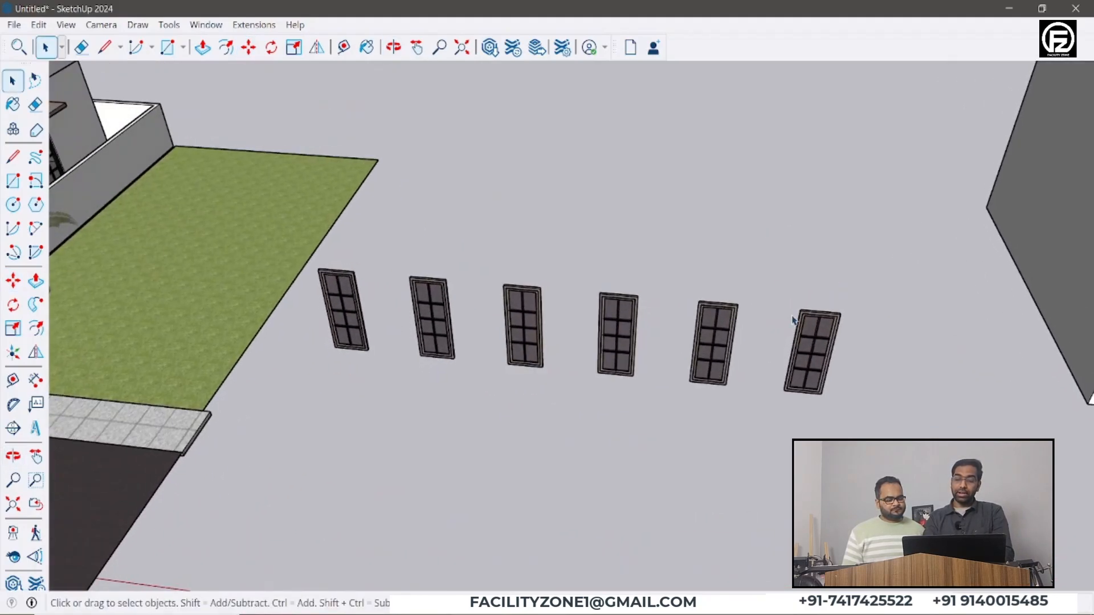
left_click(808, 338)
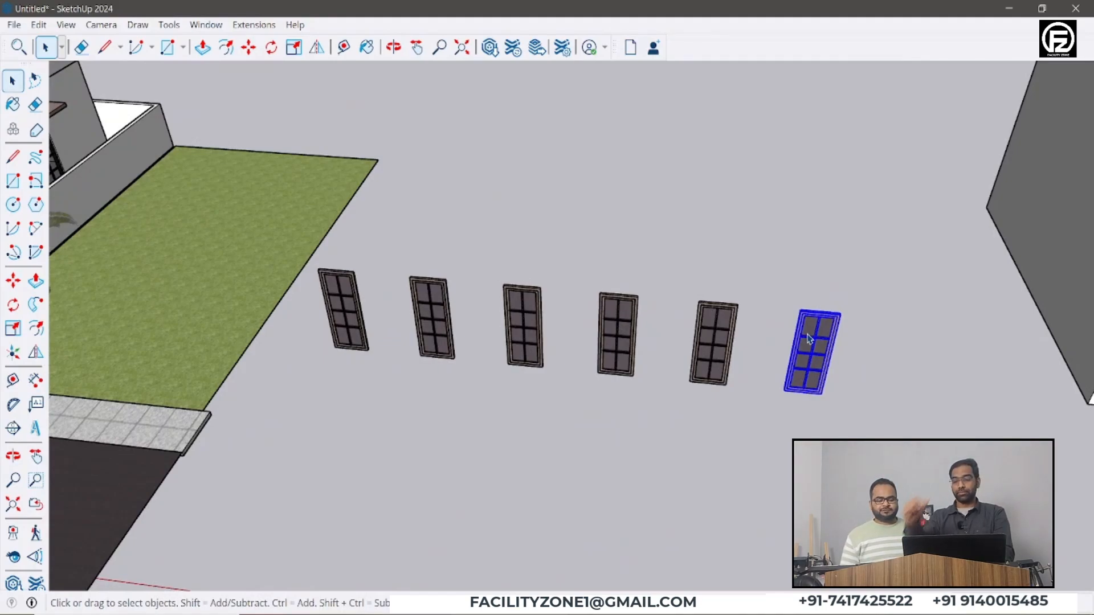
scroll(810, 347, "up", 1)
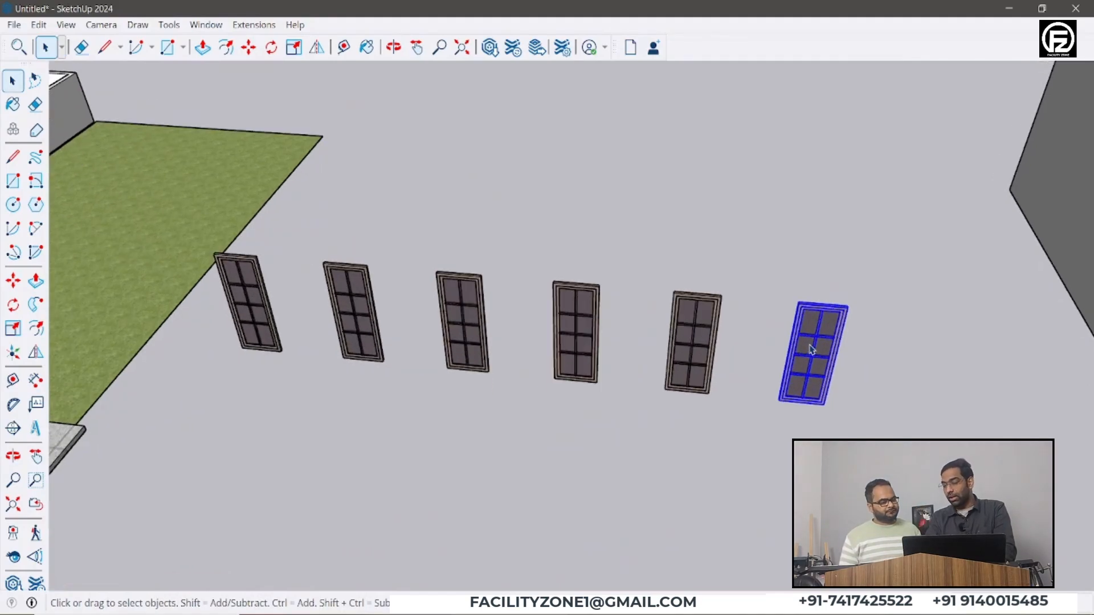
double_click(811, 348)
key("ctrl+a")
scroll(841, 287, "up", 1)
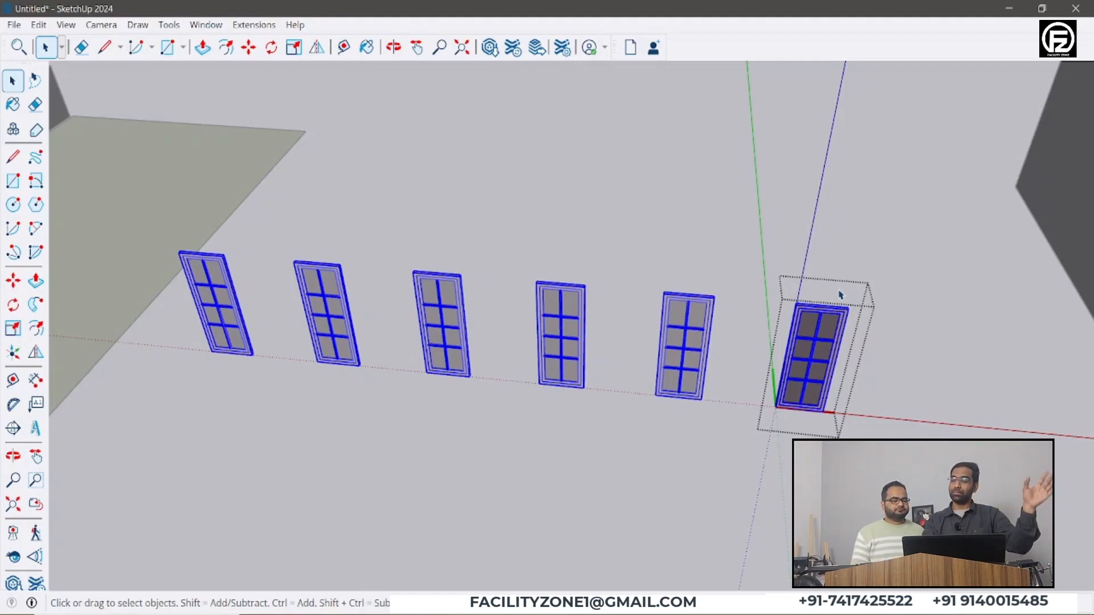
scroll(840, 295, "up", 4)
key("s")
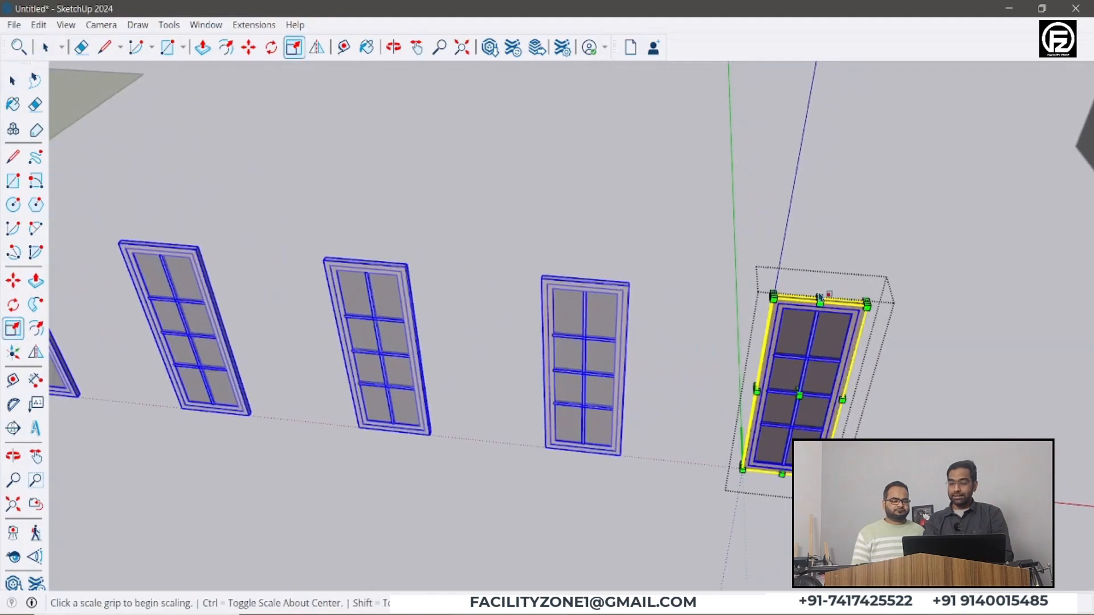
left_click(819, 298)
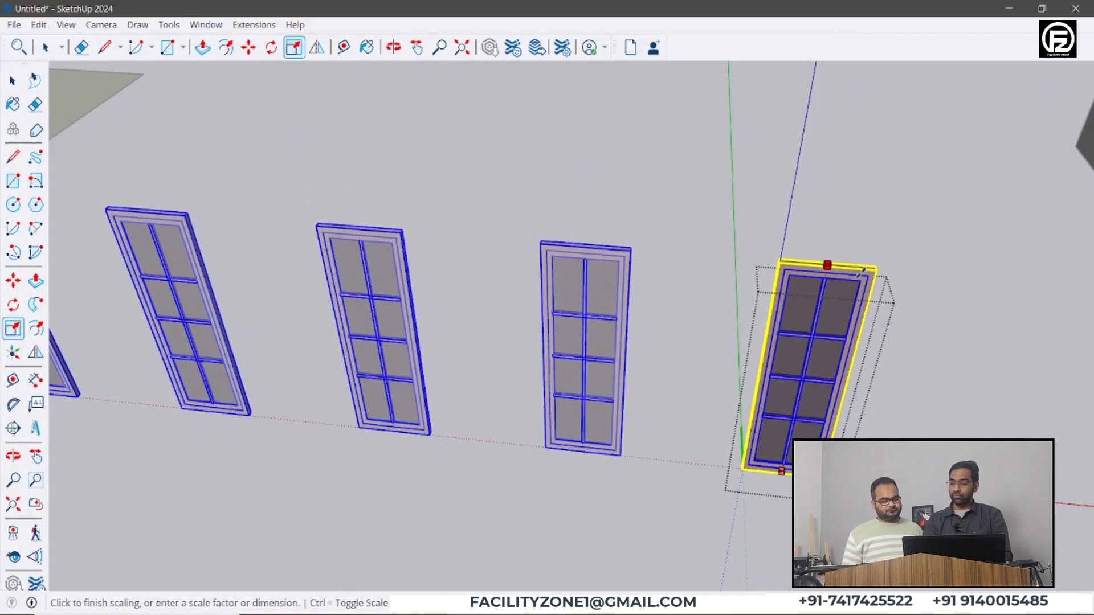
left_click(866, 296)
scroll(789, 385, "down", 3)
key("space")
key("Escape")
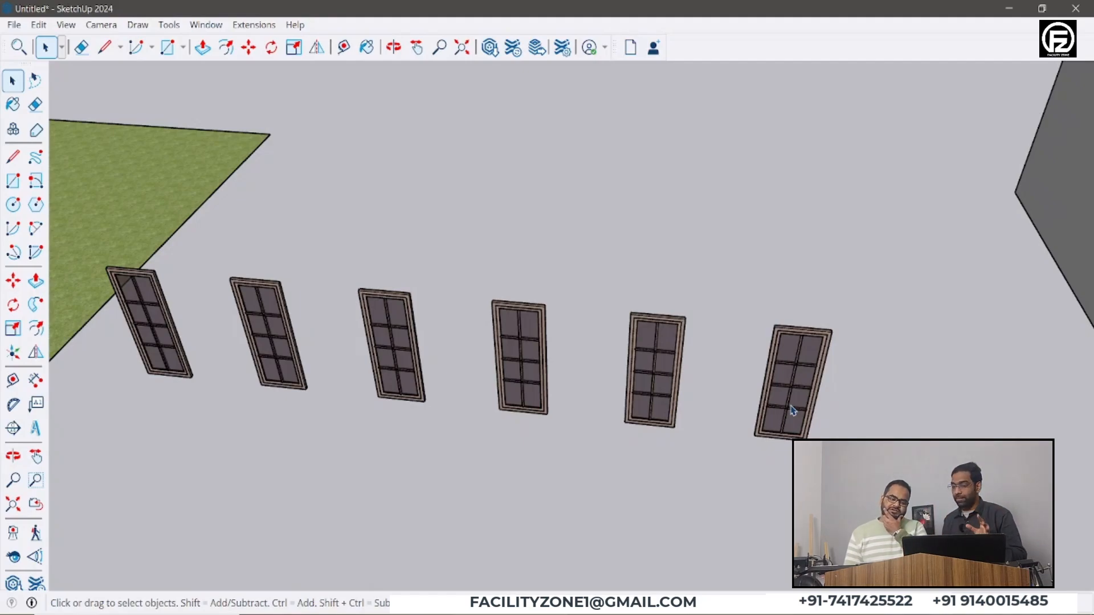
Open the window farthest from the lawn for editing and select its glass face
scroll(792, 411, "up", 4)
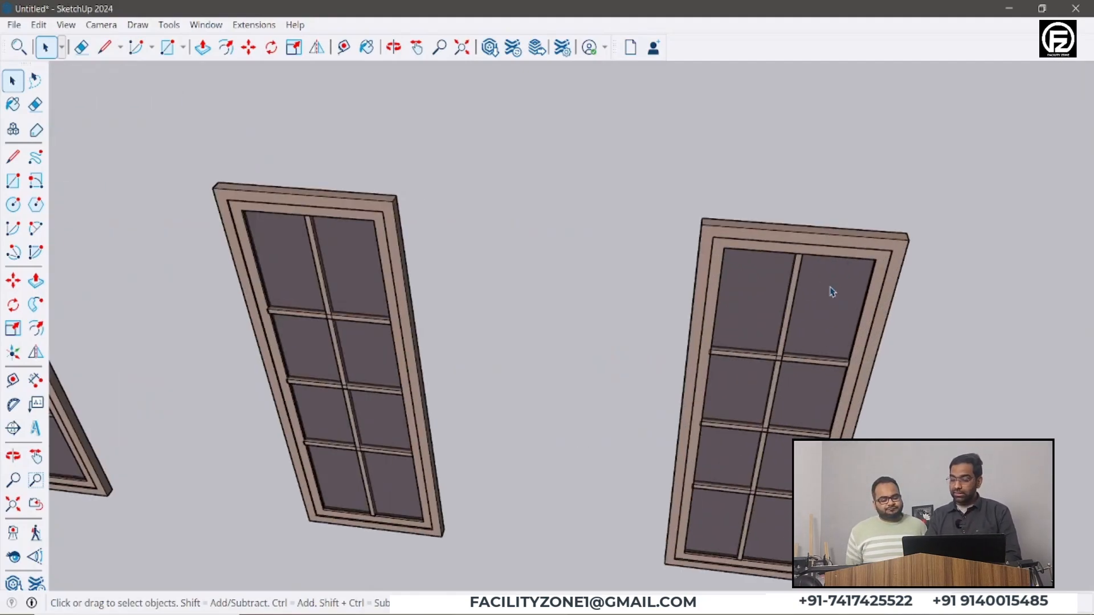
scroll(826, 320, "up", 1)
double_click(825, 315)
double_click(827, 311)
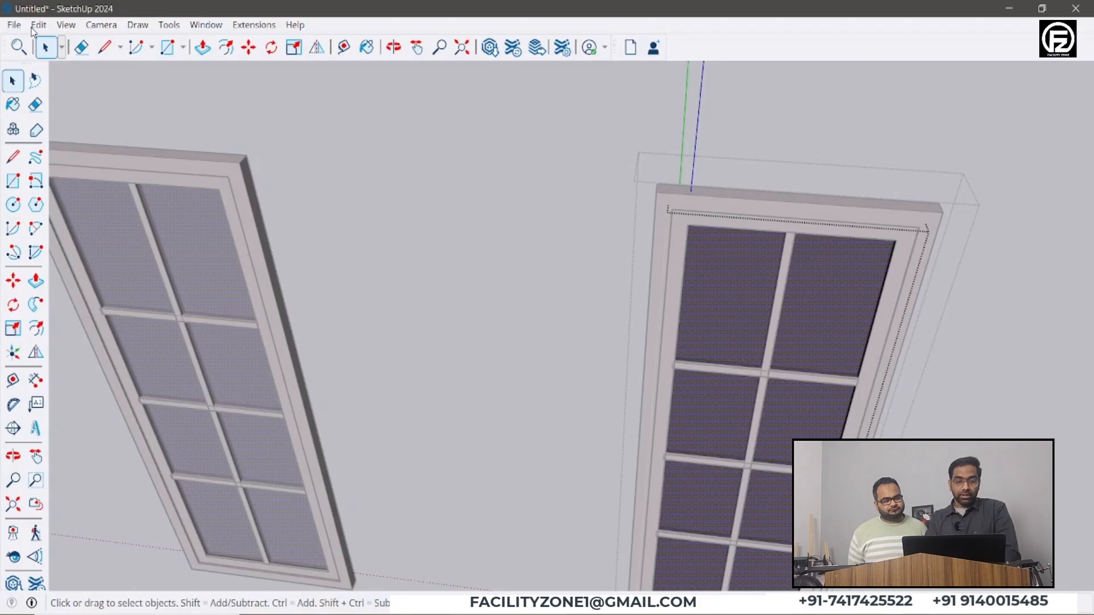
Paint the selected window glass with Translucent Glass Blue from the Glass and Mirrors materials
left_click(14, 114)
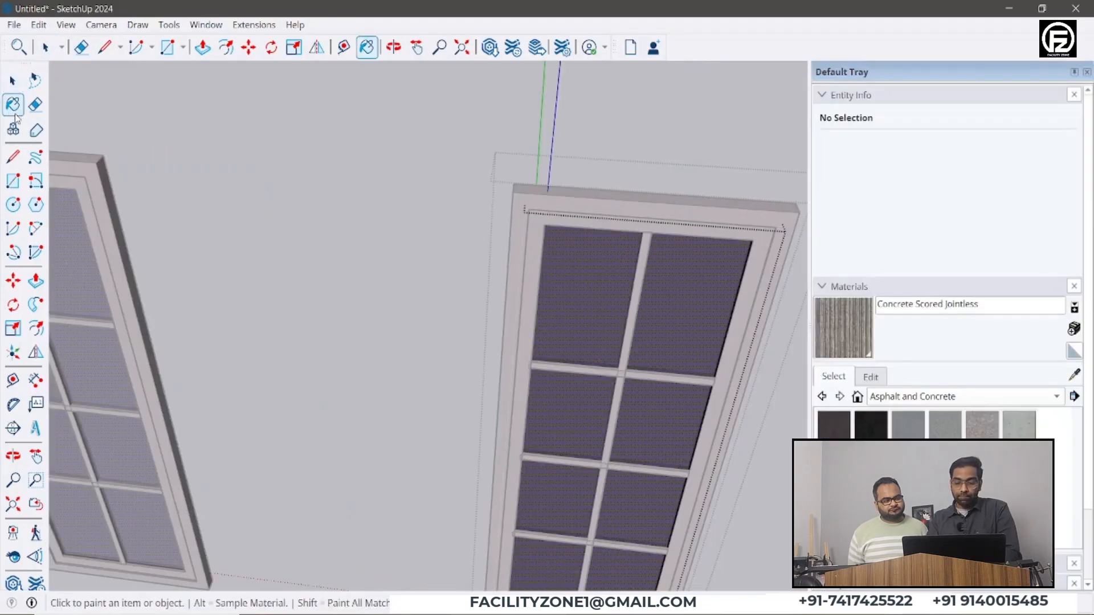
left_click(881, 397)
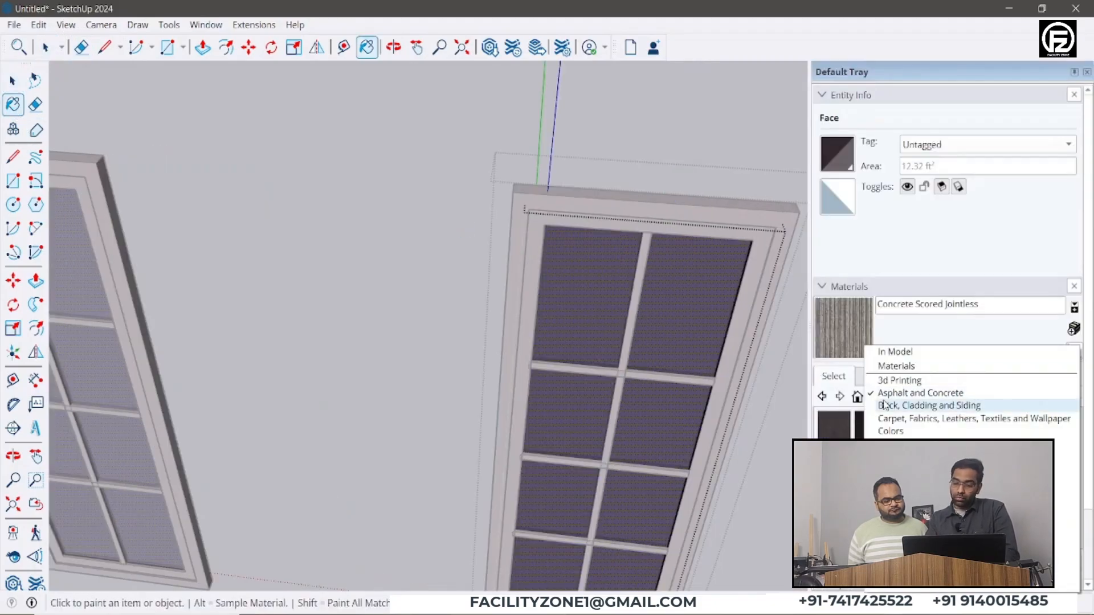
key("Escape")
key("g")
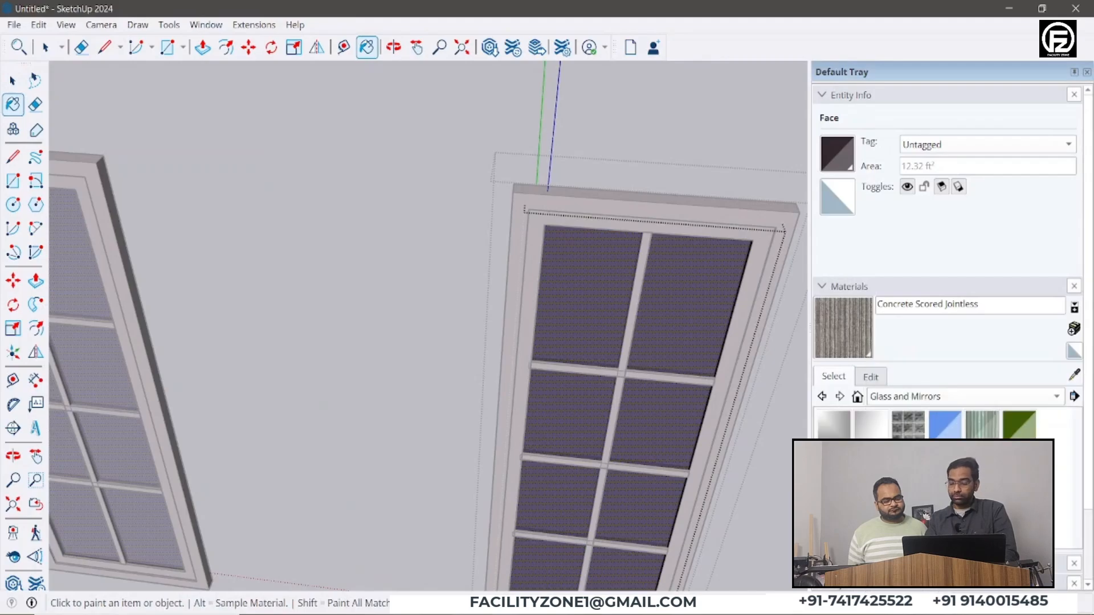
left_click(938, 432)
left_click(691, 306)
scroll(691, 299, "down", 5)
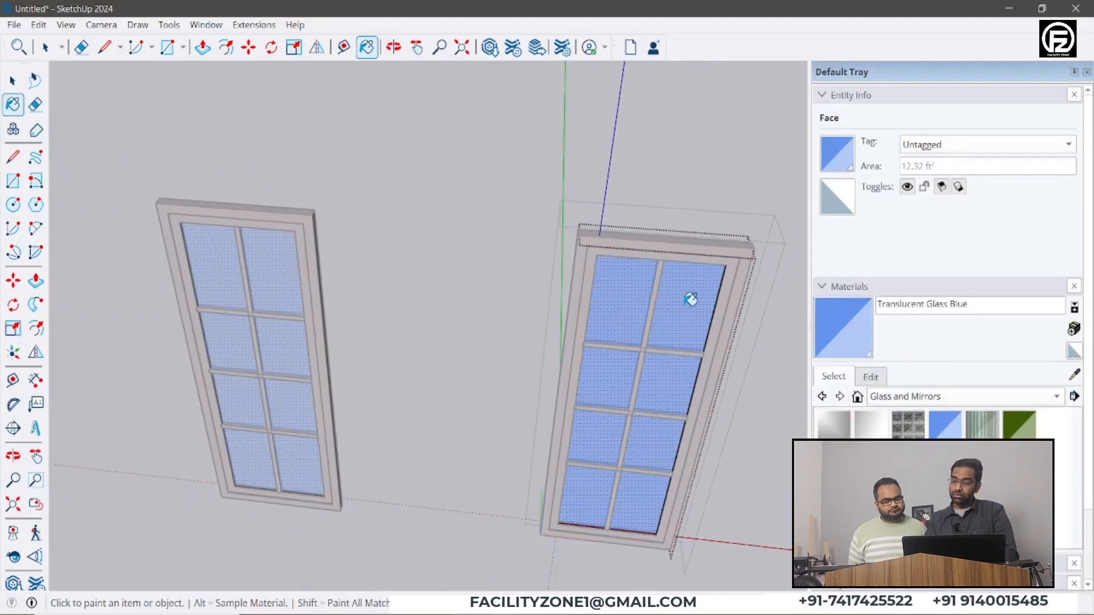
Repaint the window glass with Translucent Glass Gold and close the component
left_click(681, 304)
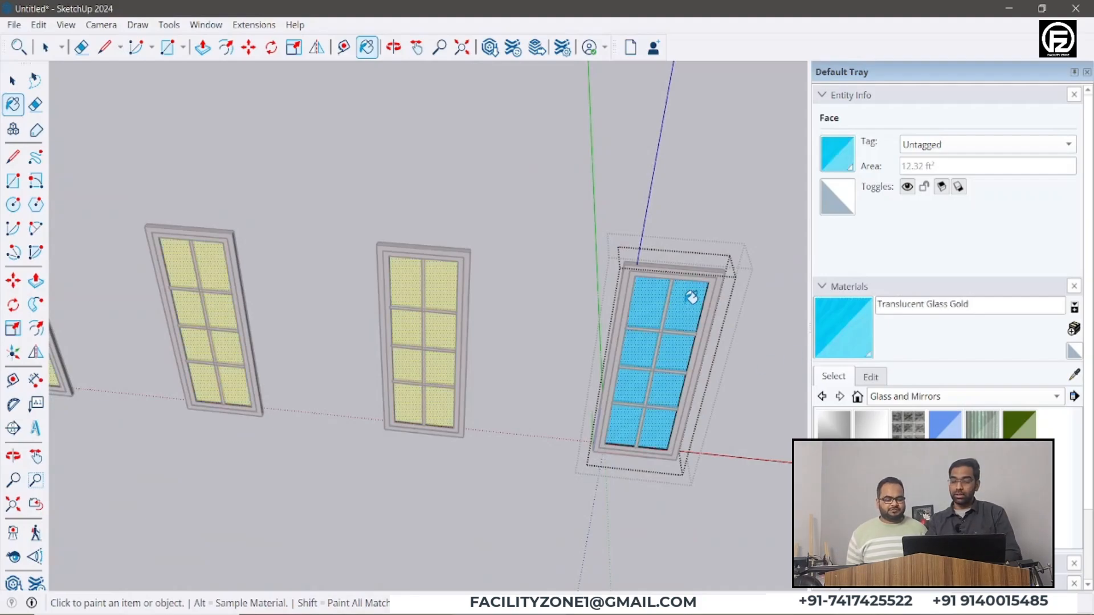
key("space")
scroll(701, 349, "down", 2)
scroll(701, 349, "down", 5)
left_click(610, 349)
Examine the glass of all the window copies and check the Close Group/Component command with nothing selected
scroll(610, 349, "down", 3)
middle_click_drag(700, 381, 415, 360)
scroll(587, 345, "down", 2)
scroll(587, 345, "down", 2)
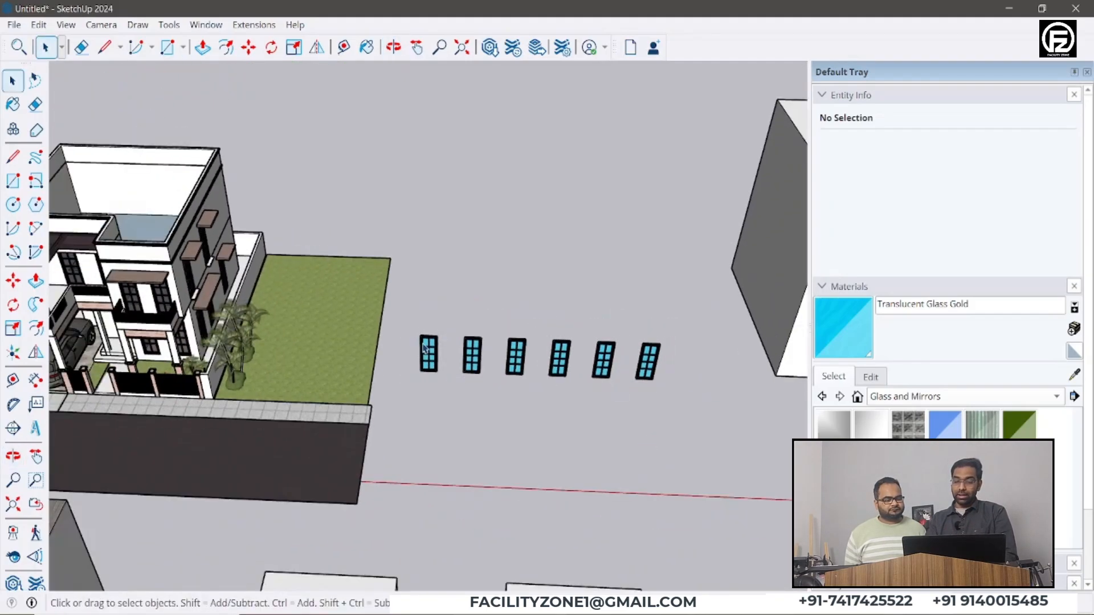
scroll(414, 360, "up", 4)
scroll(414, 360, "up", 2)
scroll(415, 361, "down", 3)
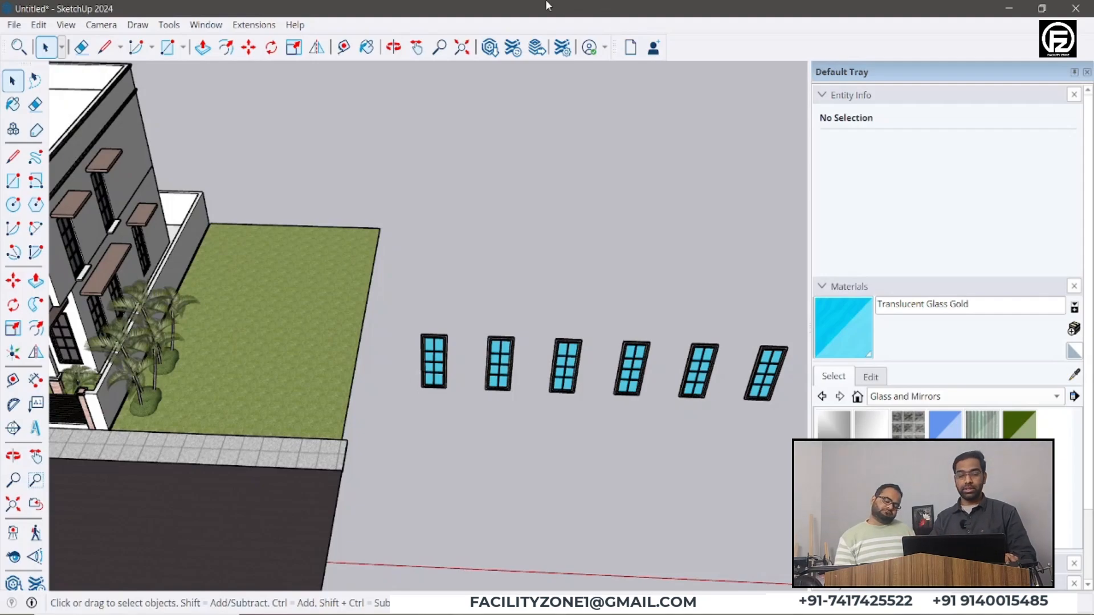
left_click(35, 26)
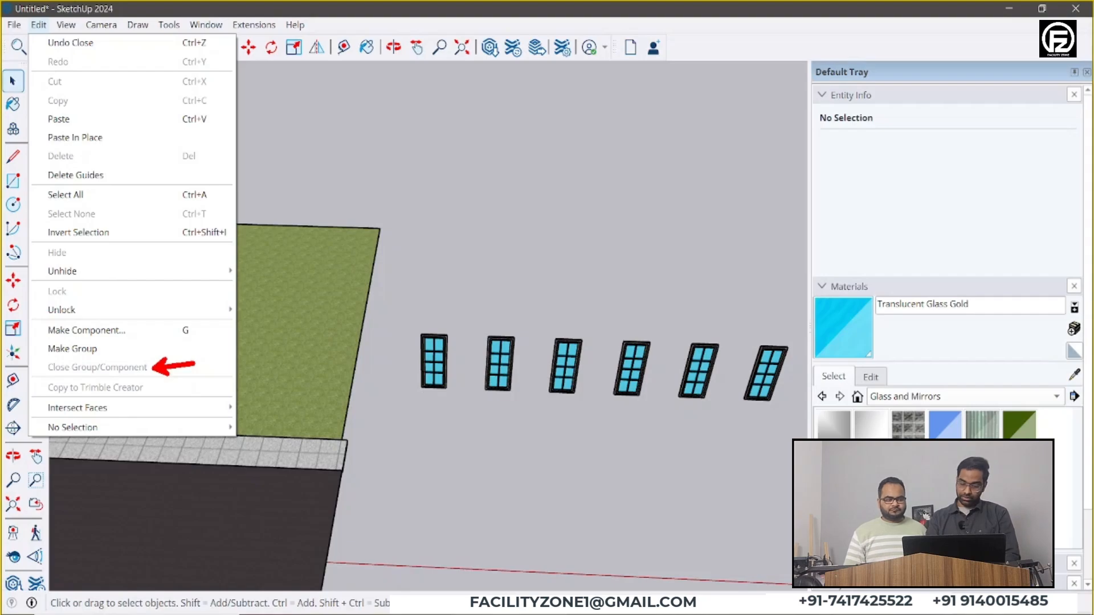
key("Escape")
Explode the group of white boxes and the tall textured box, select one box on its own, and undo the explode
scroll(515, 430, "down", 10)
scroll(642, 258, "down", 2)
scroll(643, 299, "down", 2)
scroll(453, 375, "up", 2)
left_click(390, 373)
middle_click_drag(390, 373, 424, 386)
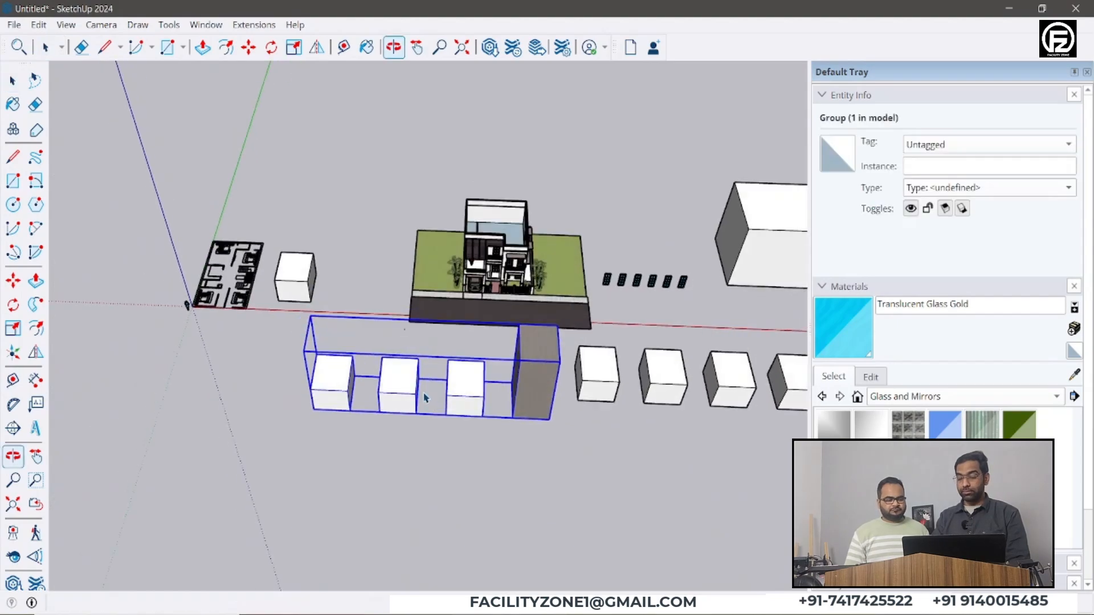
scroll(424, 398, "up", 3)
right_click(400, 382)
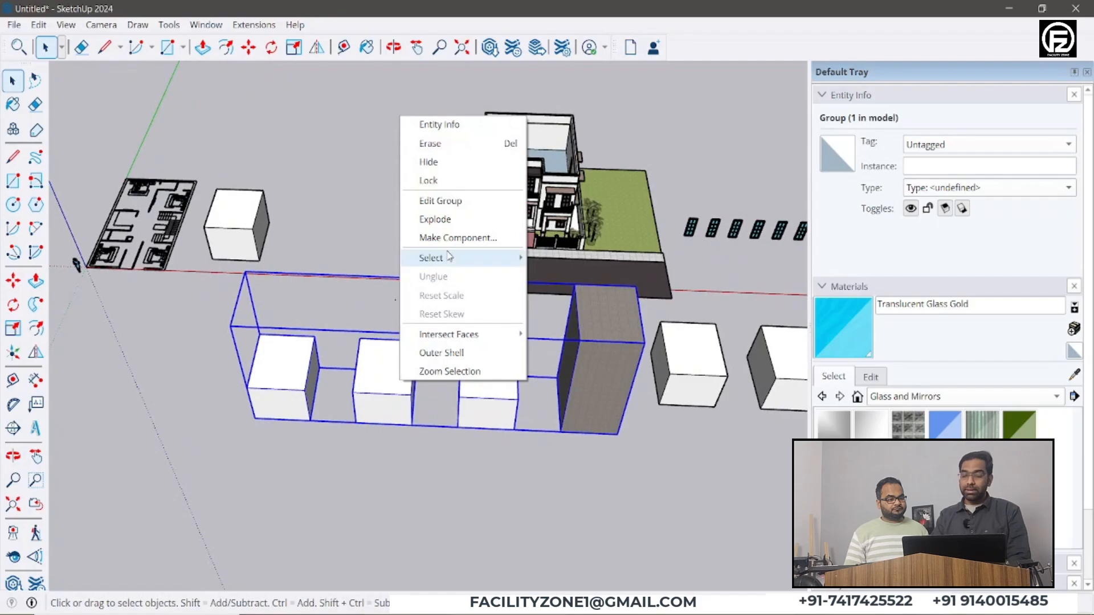
left_click(424, 221)
left_click(402, 388)
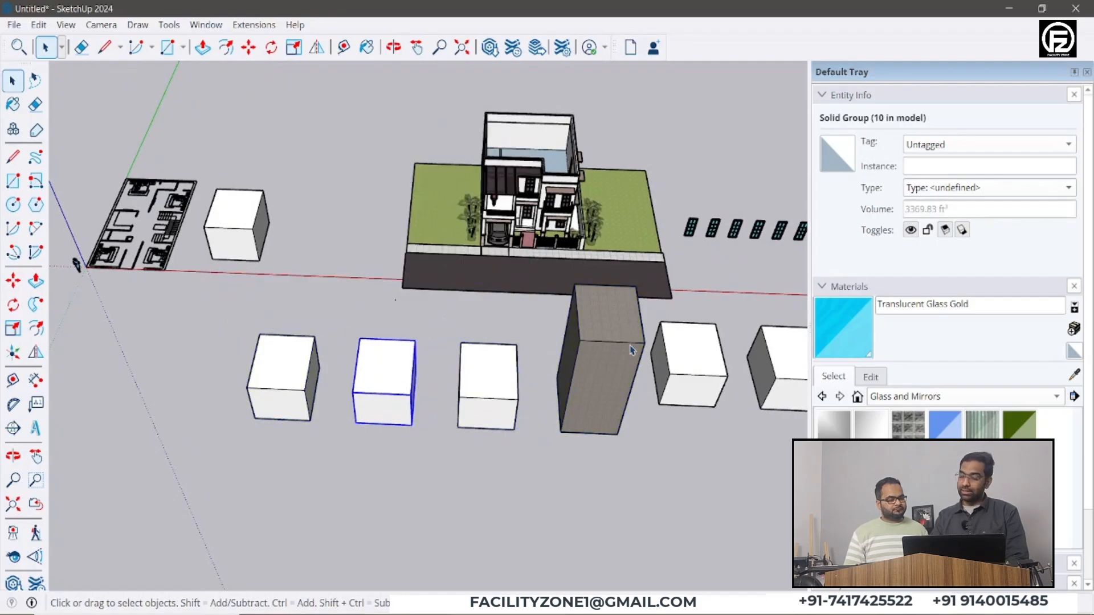
key("ctrl+t")
key("ctrl+z")
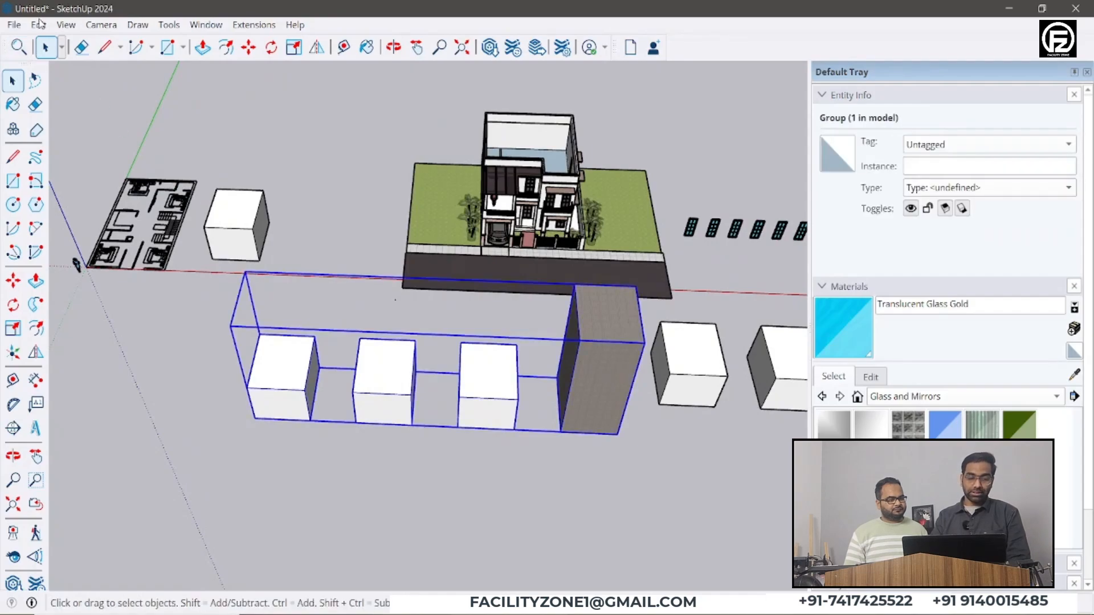
Open the box group for editing, select all its contents and exit with Close Group/Component
left_click(39, 25)
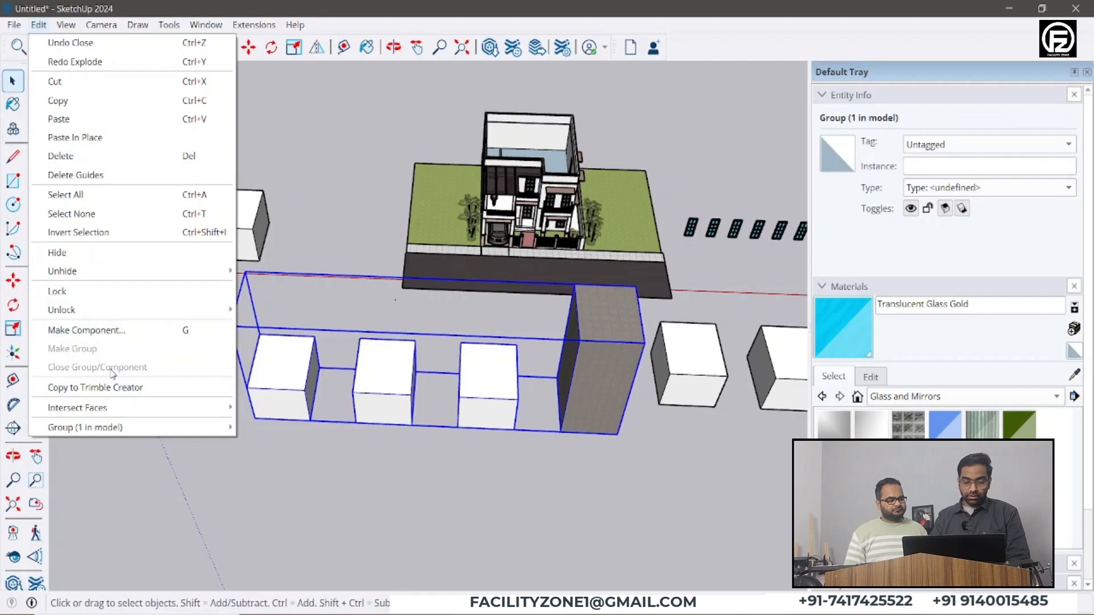
left_click(480, 374)
double_click(481, 376)
key("ctrl+a")
left_click(39, 25)
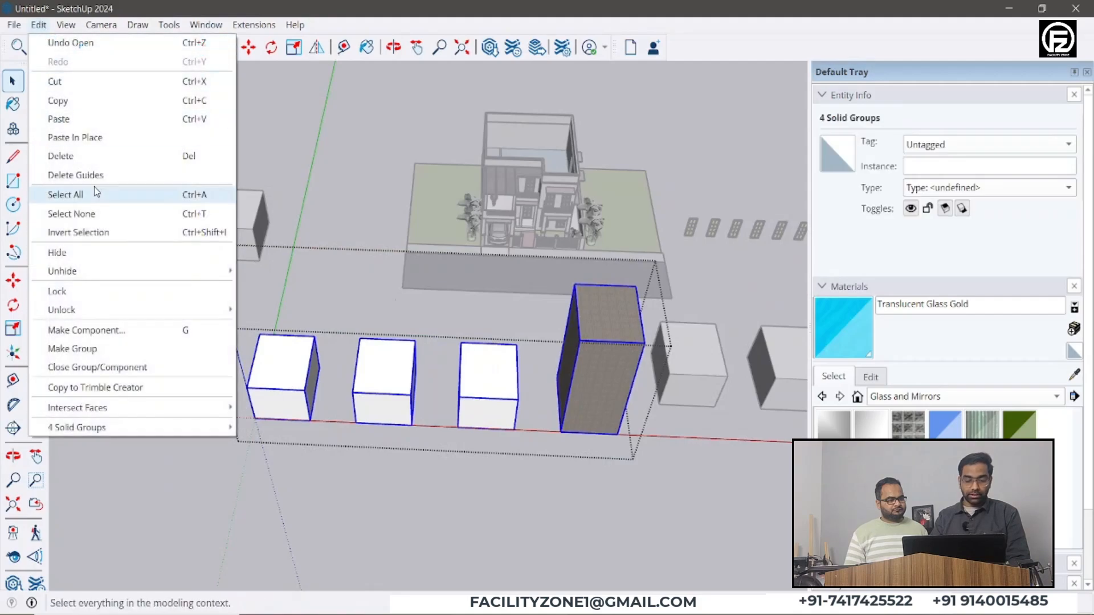
left_click(114, 367)
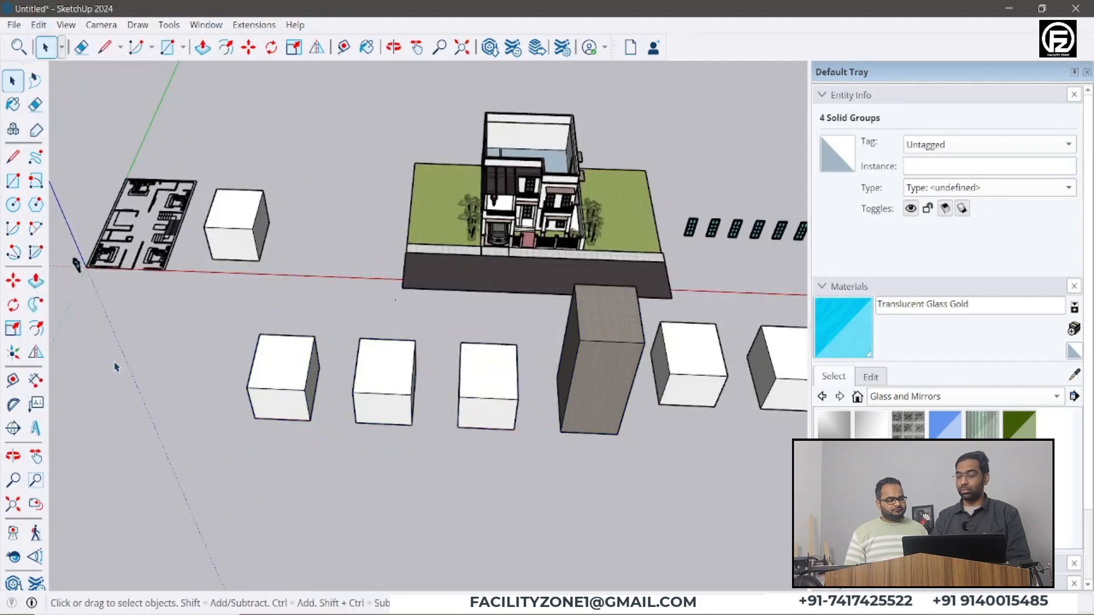
Reopen the same box group, select all four boxes inside and leave it again with Close Group/Component
left_click(487, 383)
scroll(433, 336, "down", 2)
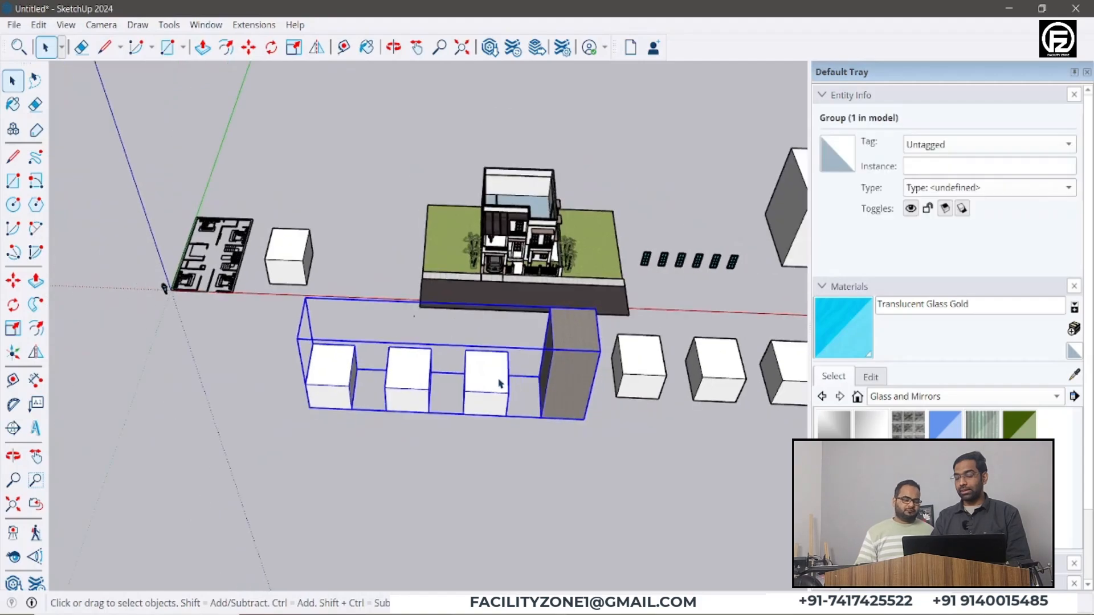
scroll(433, 336, "up", 2)
left_click(39, 24)
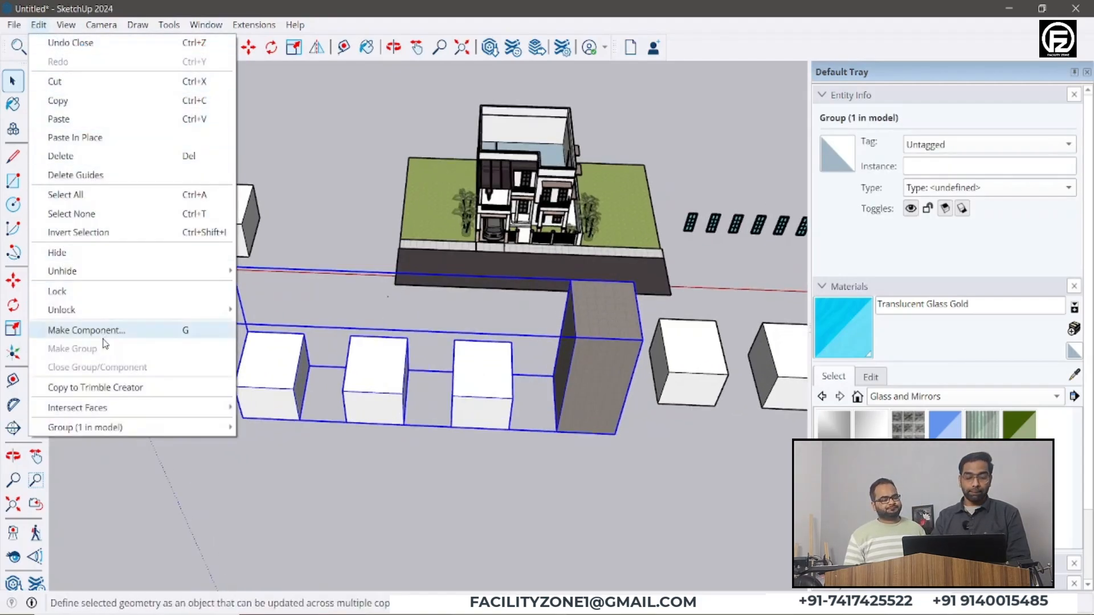
double_click(487, 371)
key("ctrl+a")
left_click(38, 25)
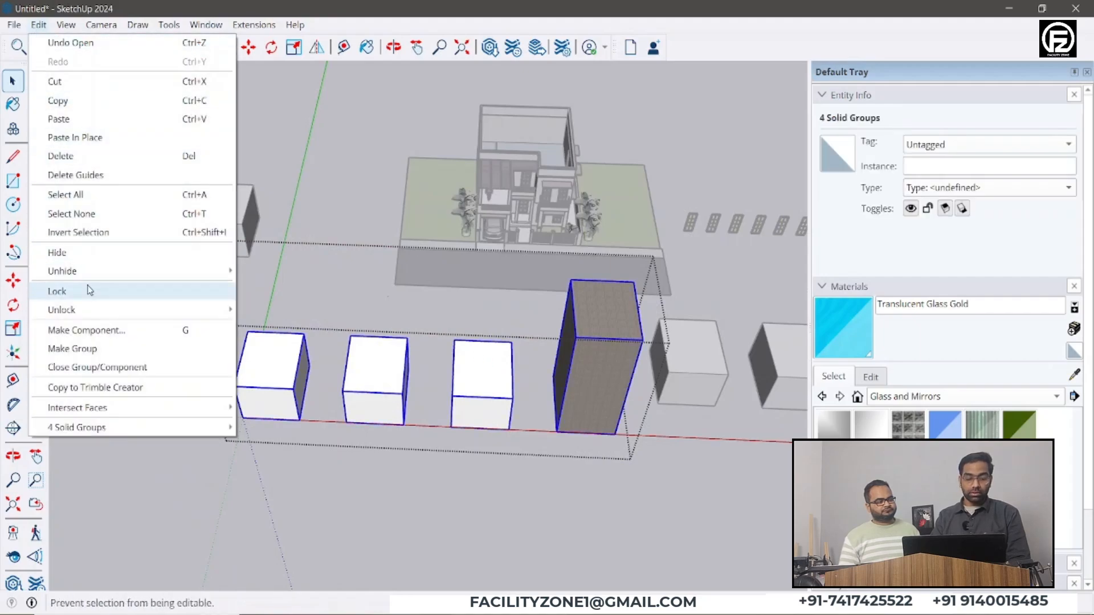
left_click(97, 367)
Select the closed box group and review the commands available for it
left_click(496, 406)
middle_click_drag(496, 406, 514, 374)
scroll(515, 375, "up", 5)
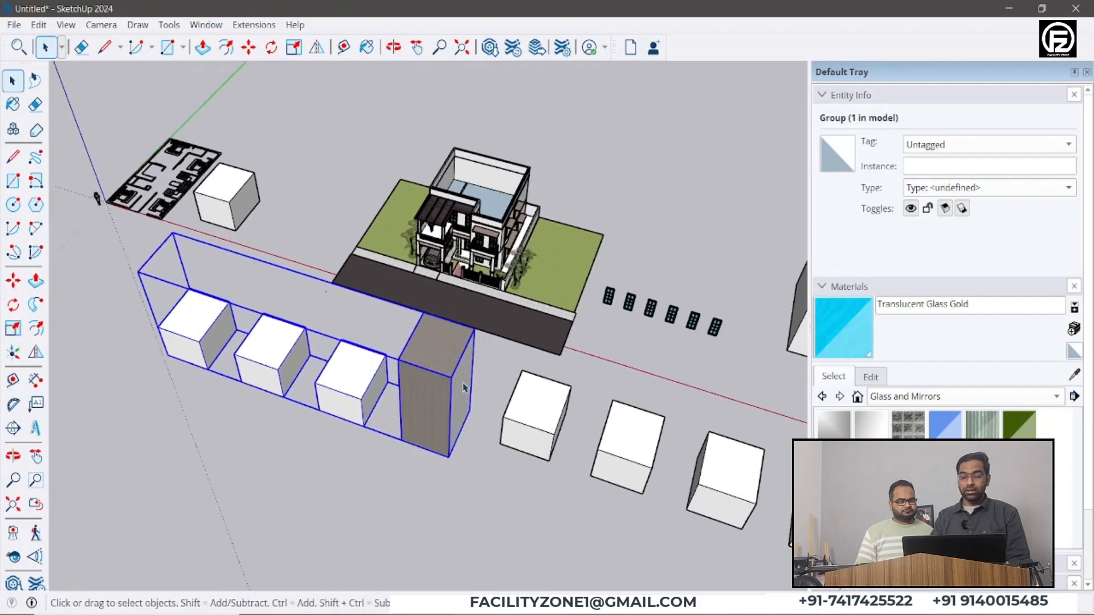
right_click(422, 389)
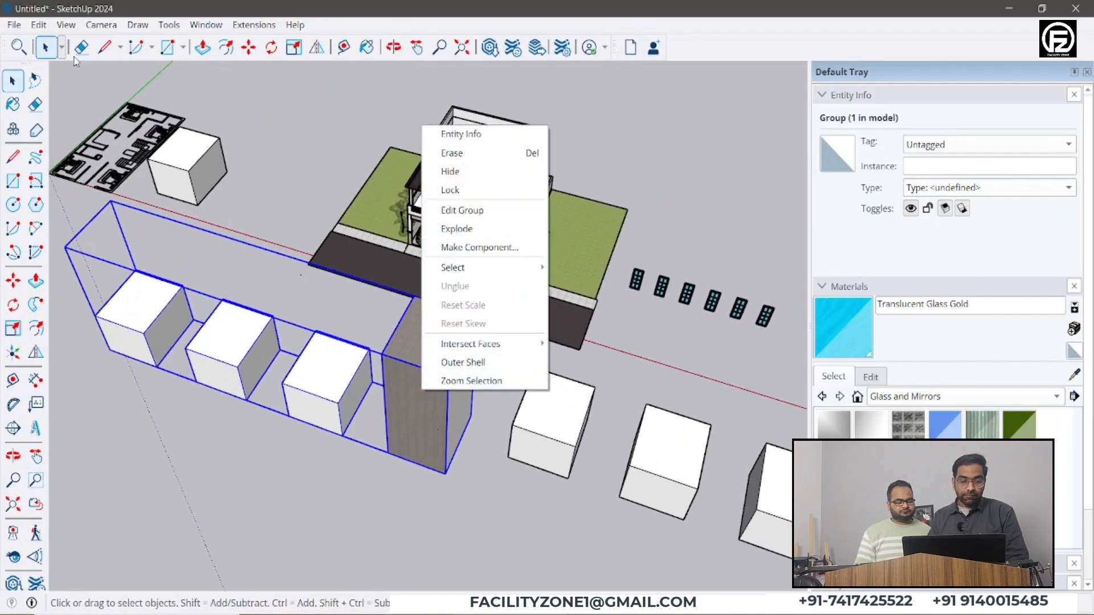
left_click(40, 25)
Select the window farthest from the lawn and check the Close Group/Component command while the component is not open
middle_click_drag(439, 327, 524, 355)
middle_click_drag(365, 319, 455, 317)
scroll(678, 288, "up", 4)
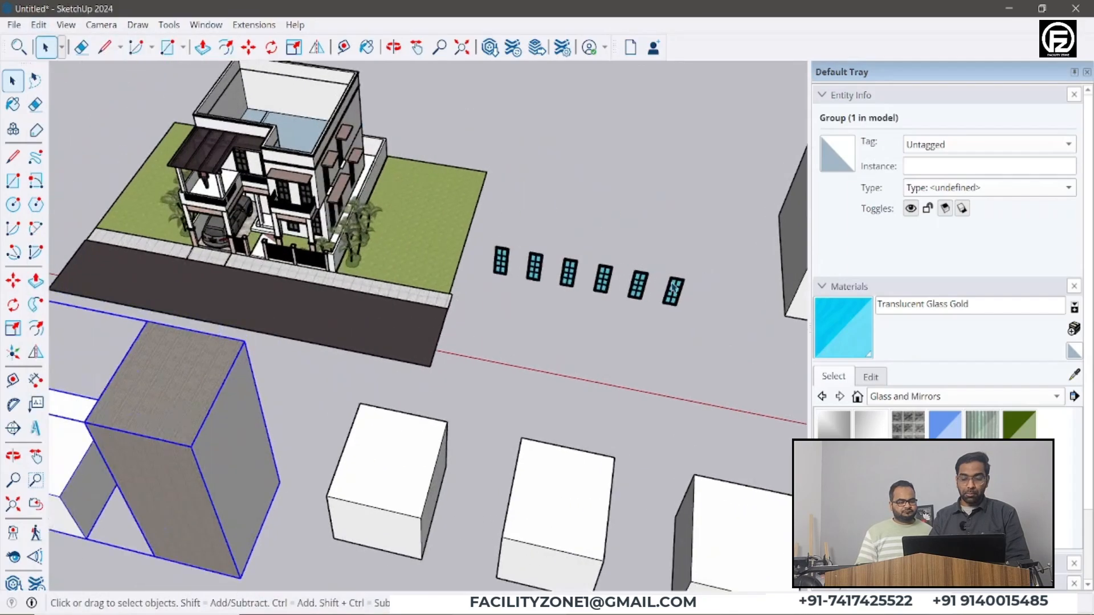
scroll(674, 288, "up", 2)
left_click(674, 288)
scroll(675, 288, "up", 4)
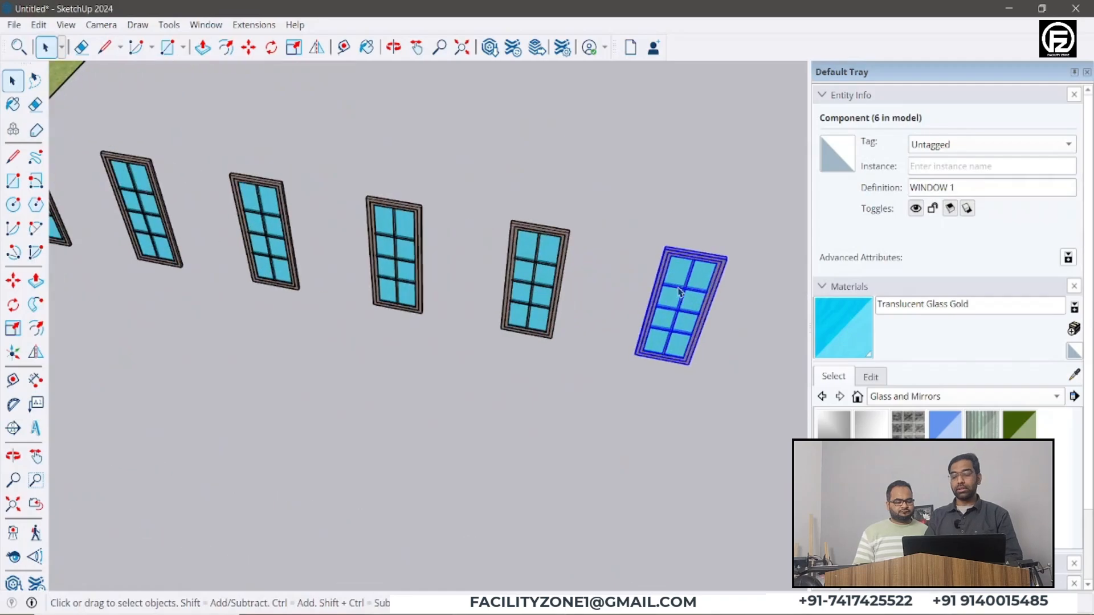
scroll(680, 292, "down", 3)
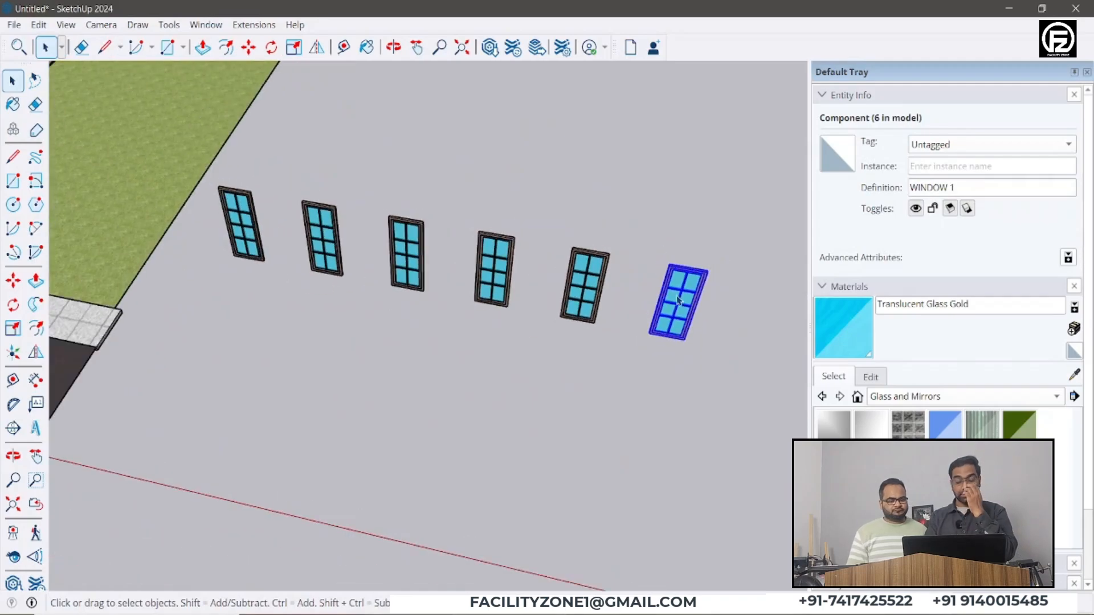
left_click(39, 25)
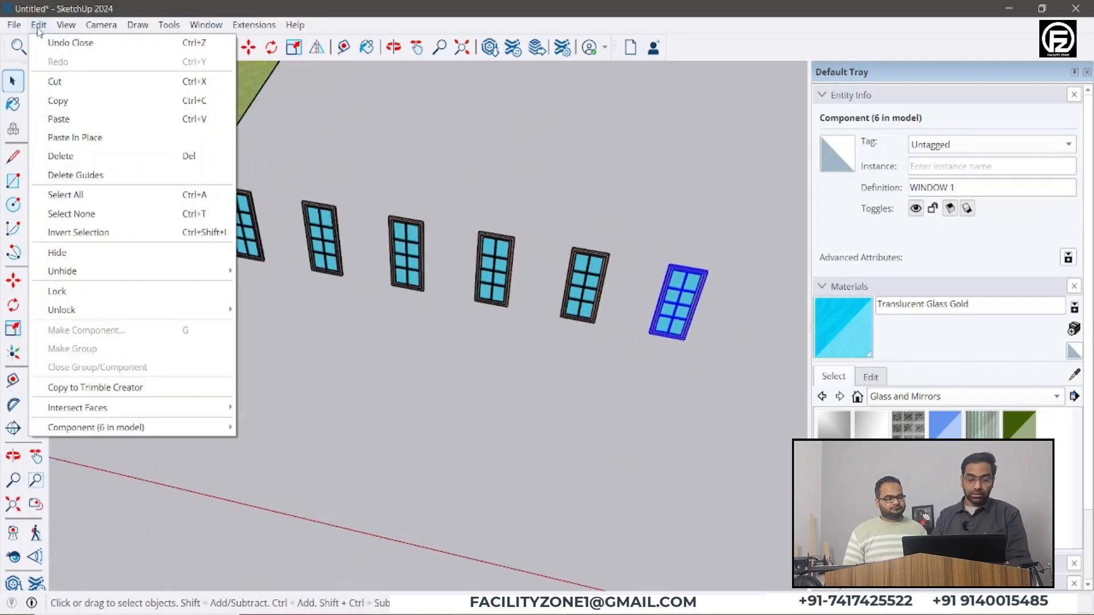
left_click(681, 287)
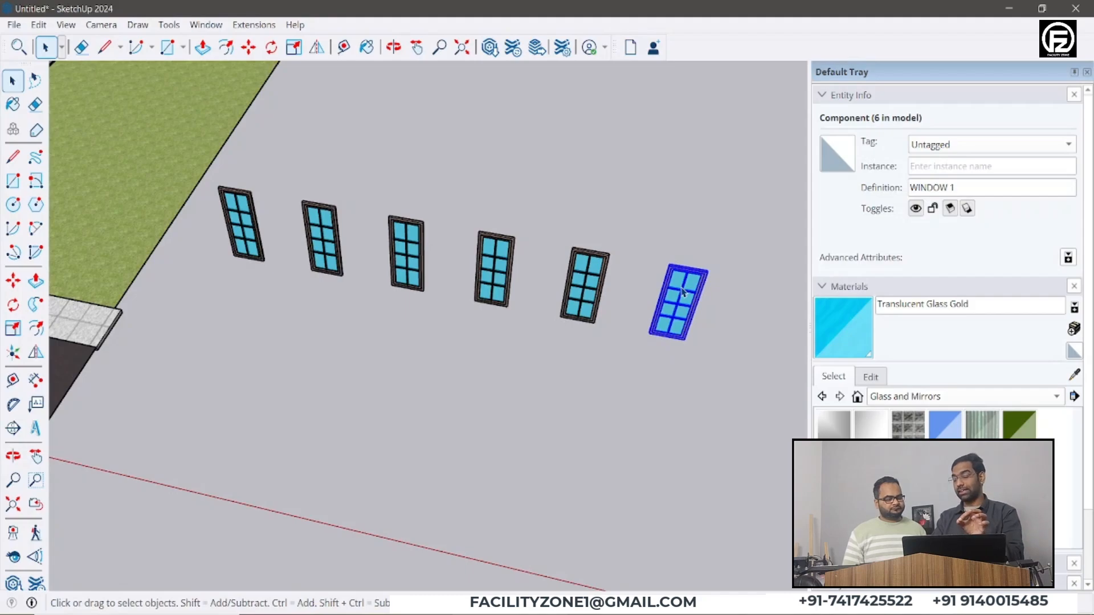
Open the farthest window component for editing and exit it with Close Group/Component
double_click(682, 292)
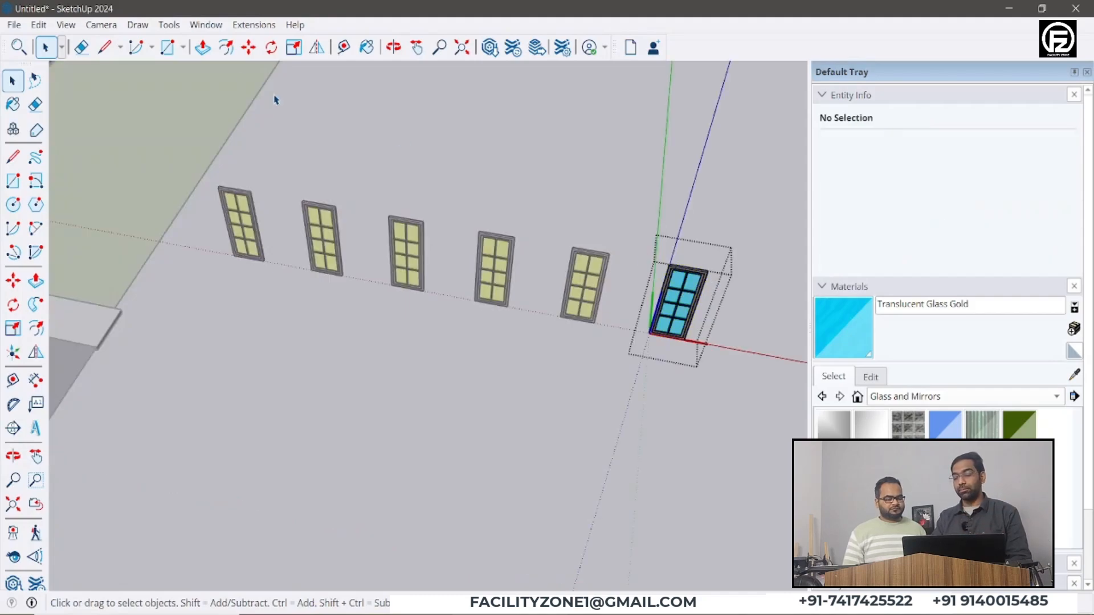
left_click(38, 25)
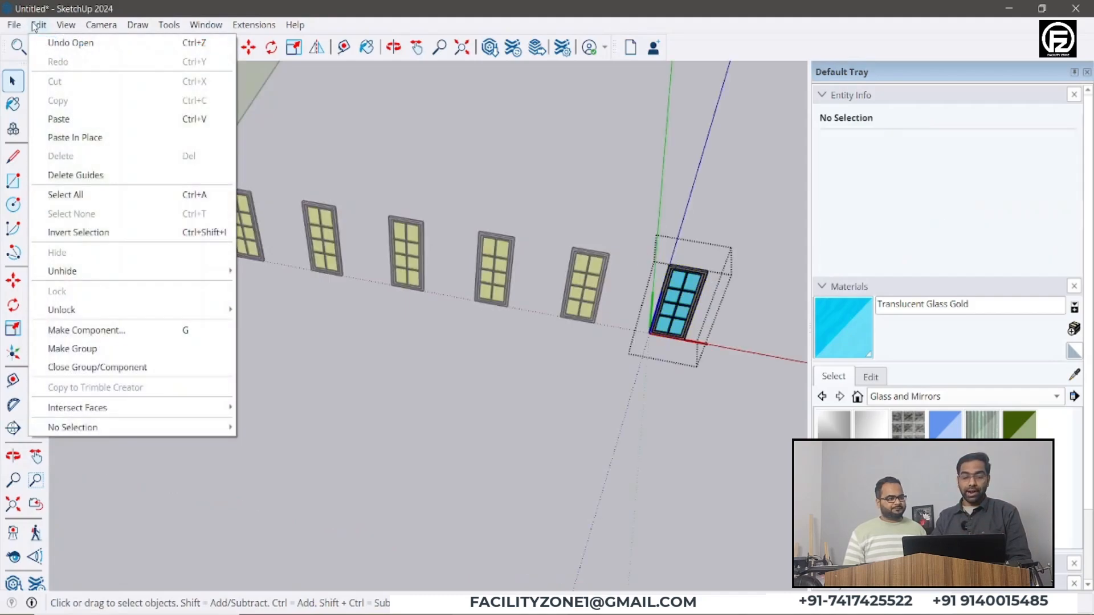
left_click(109, 368)
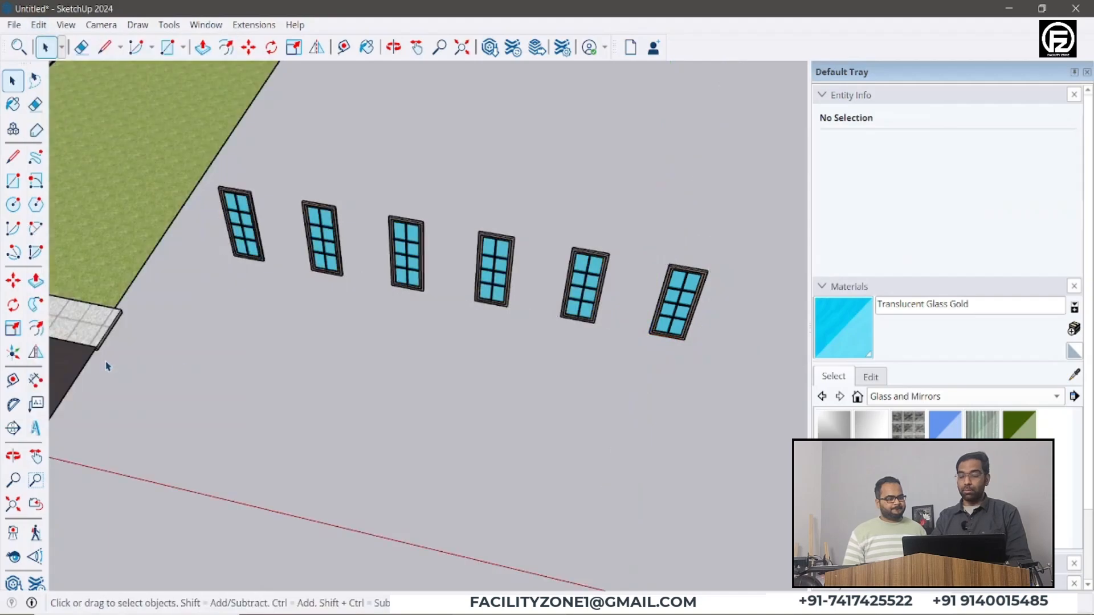
Try to scale the second-farthest window vertically from outside the component, then cancel the scaling
left_click(589, 272)
scroll(589, 272, "up", 5)
key("s")
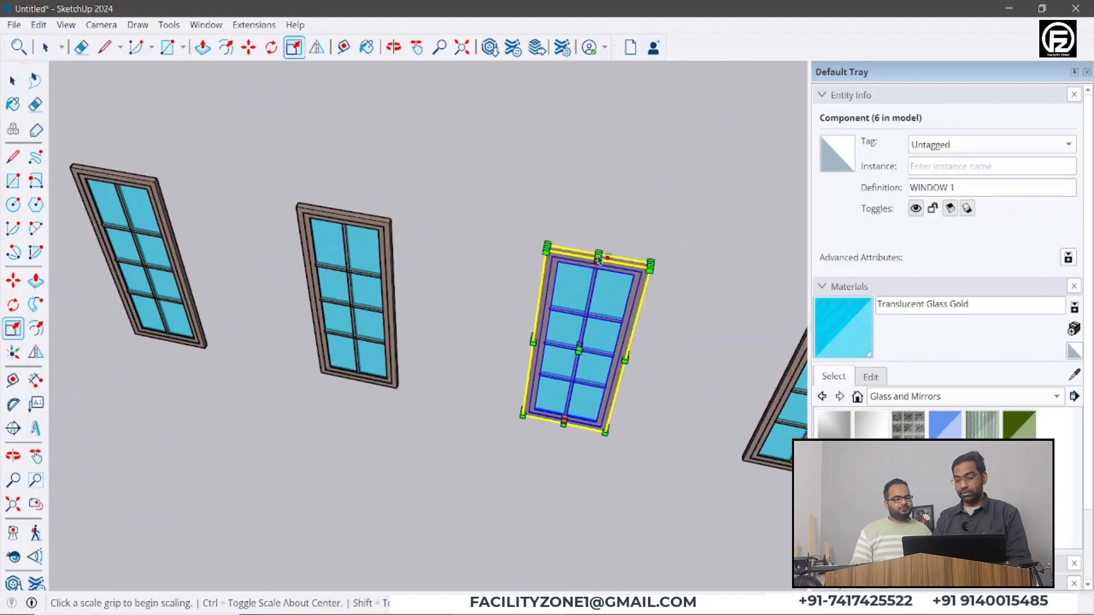
left_click(595, 249)
key("Escape")
scroll(597, 248, "up", 2)
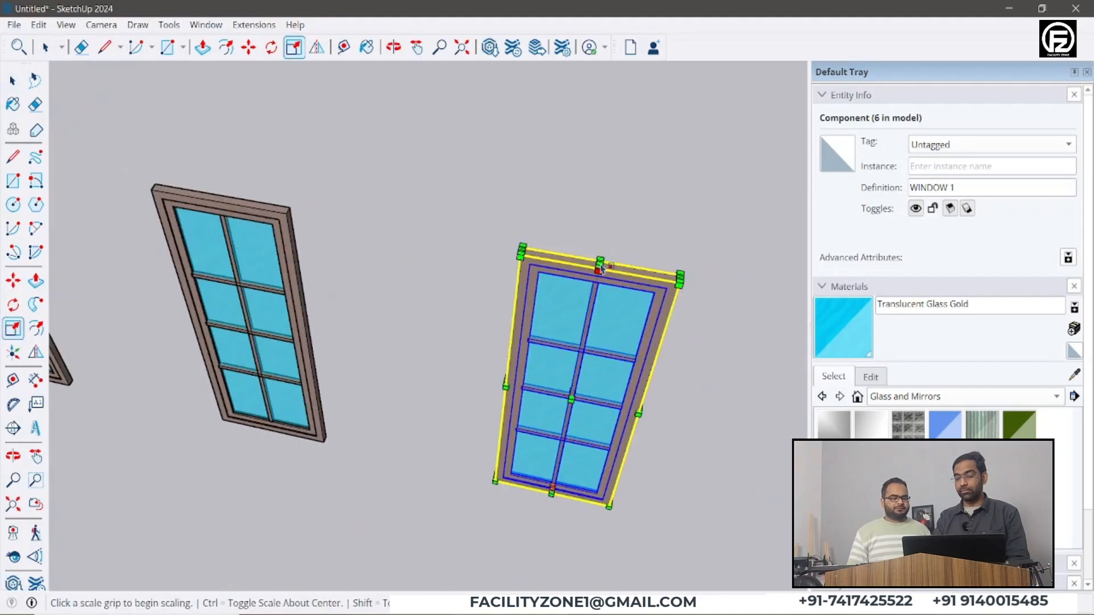
left_click(598, 263)
scroll(598, 262, "down", 4)
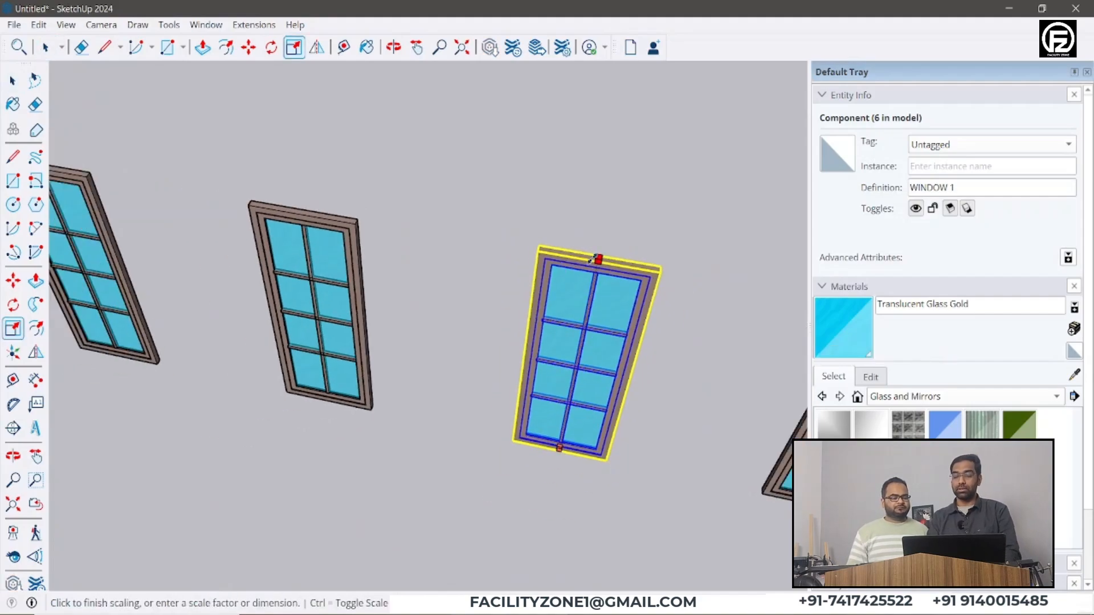
scroll(621, 137, "down", 2)
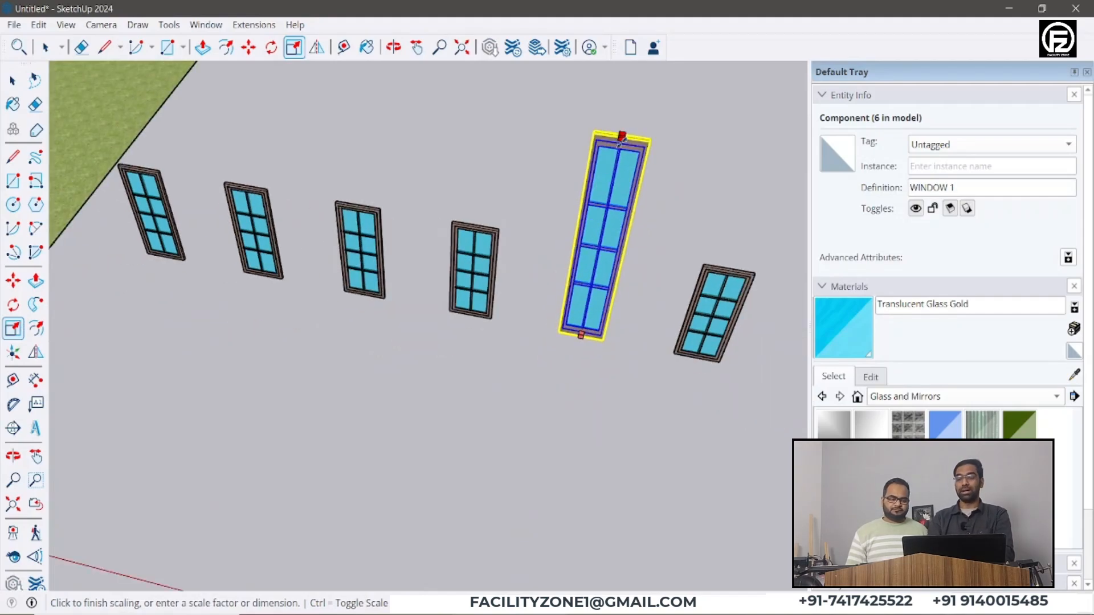
key("Escape")
key("space")
scroll(573, 285, "down", 2)
middle_click_drag(572, 288, 591, 335)
scroll(547, 251, "down", 2)
scroll(547, 255, "down", 2)
middle_click_drag(544, 254, 486, 230)
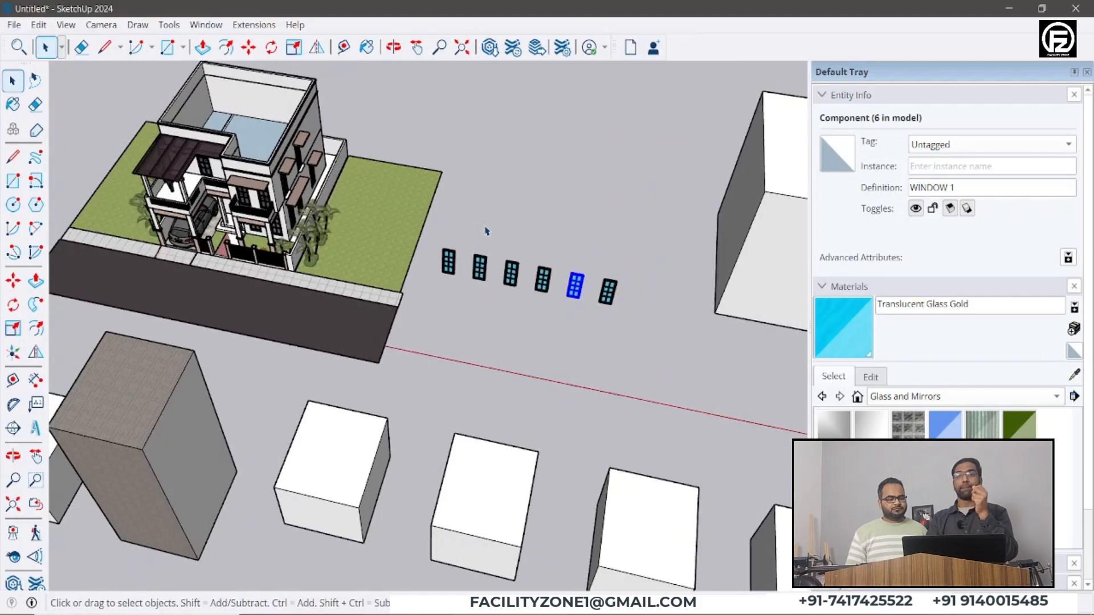
Open the group of three white boxes and the tall textured box for editing, and exit it with Close Group/Component
scroll(570, 242, "down", 4)
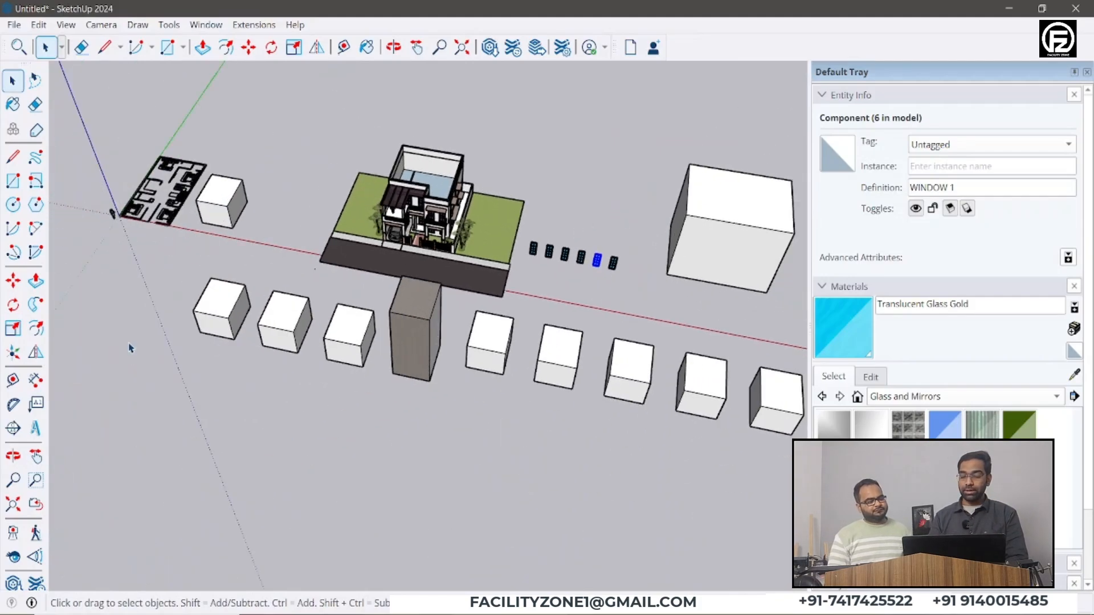
scroll(129, 347, "up", 2)
left_click(255, 301)
middle_click_drag(255, 300, 230, 328)
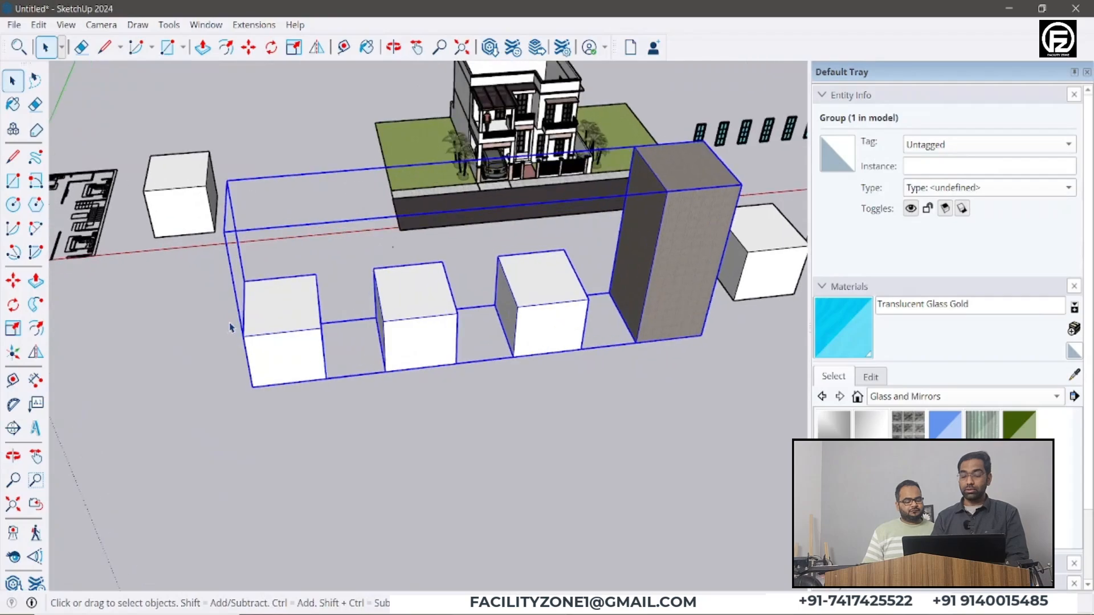
scroll(288, 340, "up", 1)
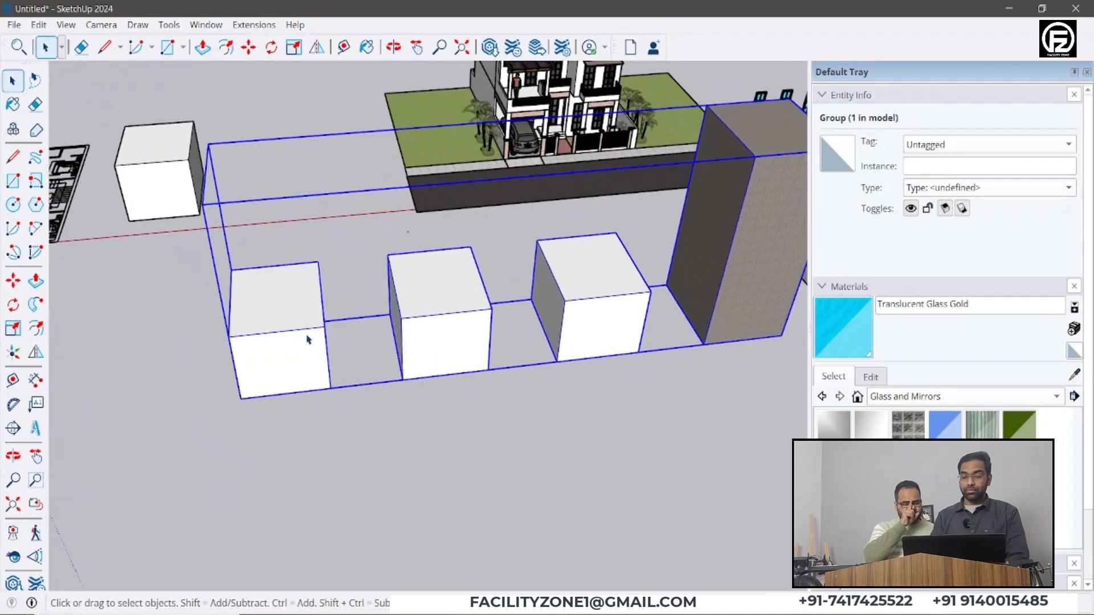
double_click(306, 340)
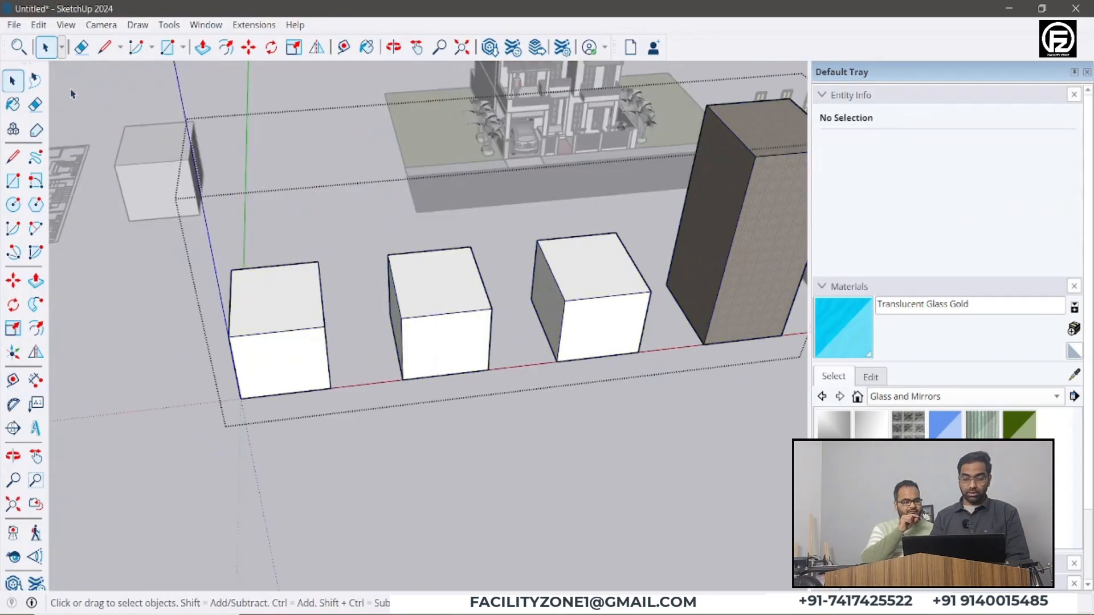
left_click(39, 25)
left_click(68, 367)
left_click(270, 348)
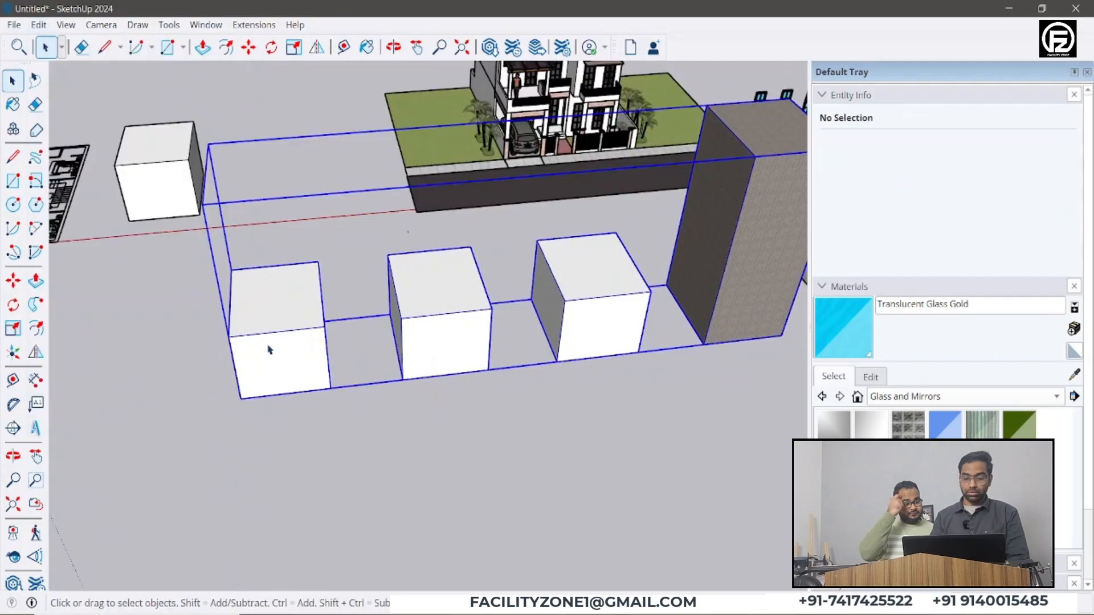
Explode the group containing three white boxes and the tall textured box, and clear the selection
mouse_move(270, 349)
middle_mouse_down()
mouse_move(469, 329)
mouse_move(414, 271)
mouse_move(632, 285)
middle_mouse_up()
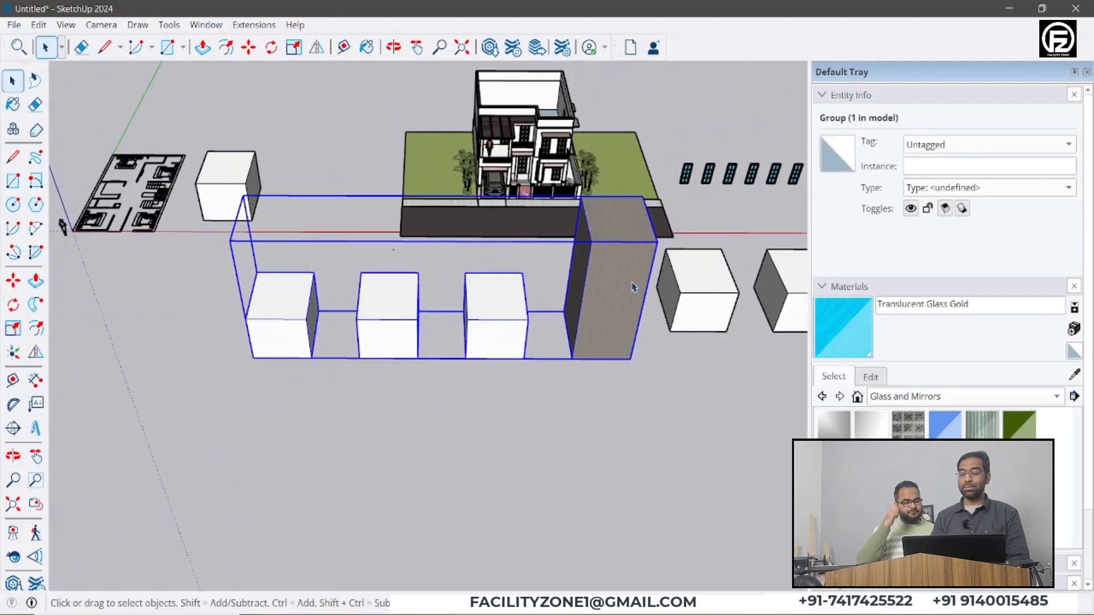
right_click(625, 276)
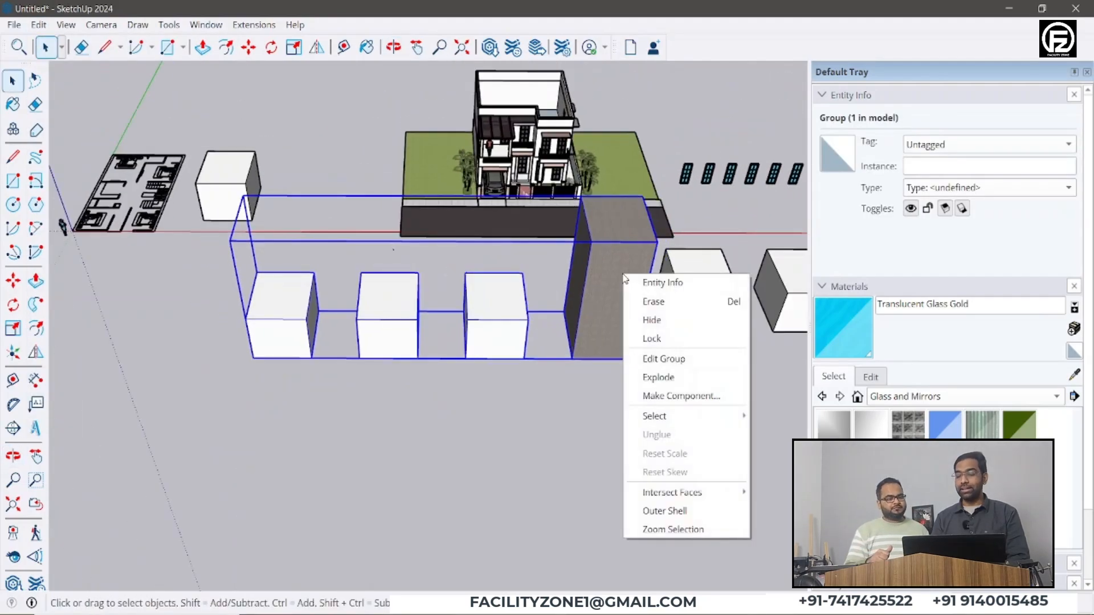
left_click(661, 377)
left_click(564, 402)
middle_click_drag(393, 303, 487, 270)
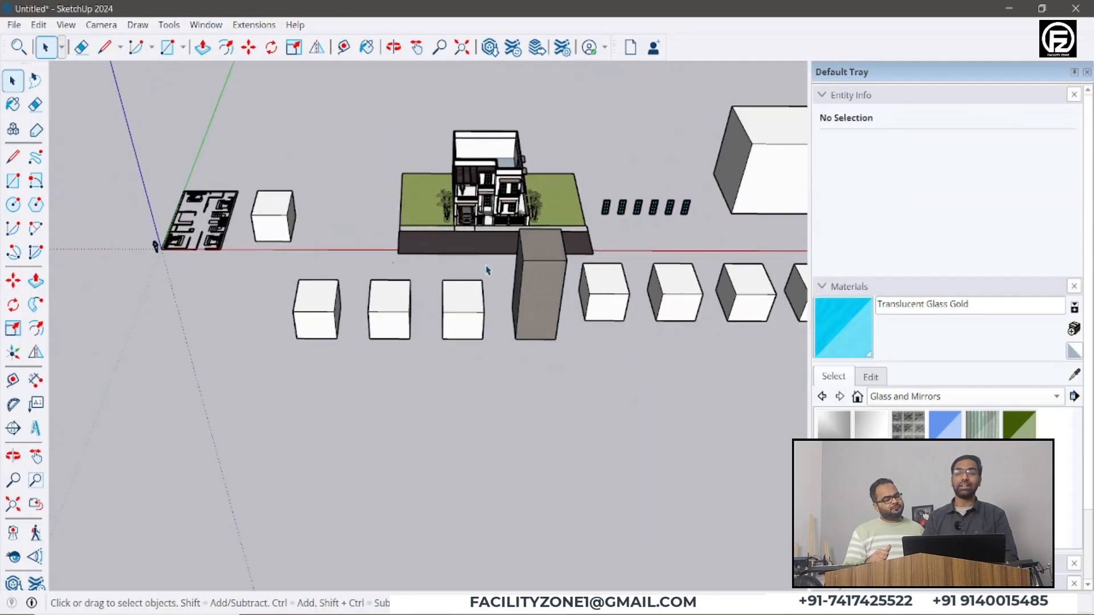
scroll(378, 324, "down", 3)
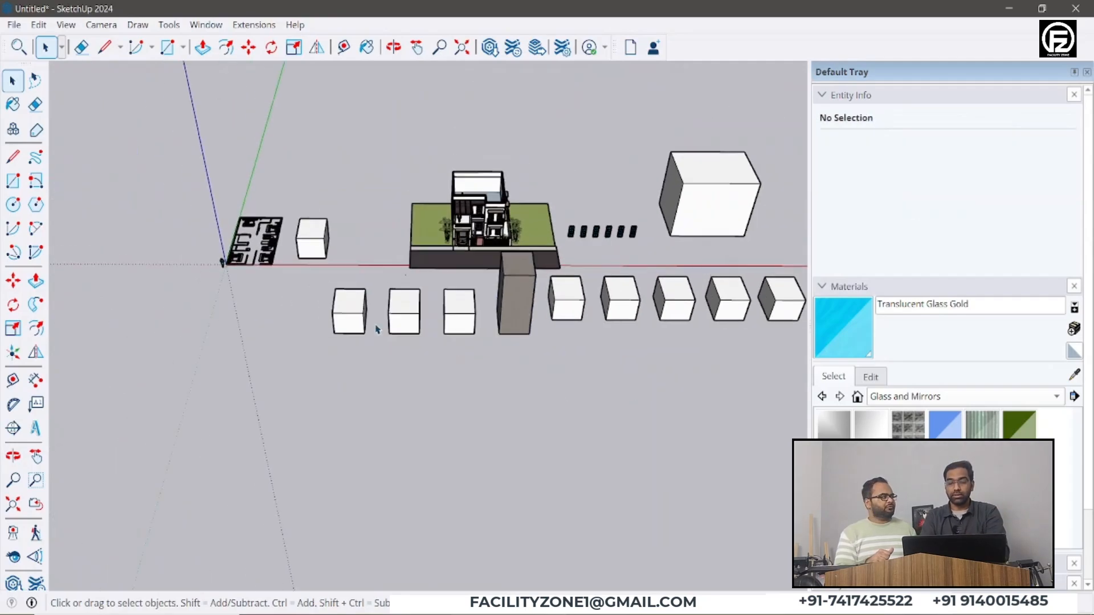
Group the second, third and fourth white boxes beyond the tall textured box
scroll(562, 341, "up", 3)
left_click(562, 313)
scroll(476, 343, "down", 1)
middle_click_drag(476, 343, 490, 403)
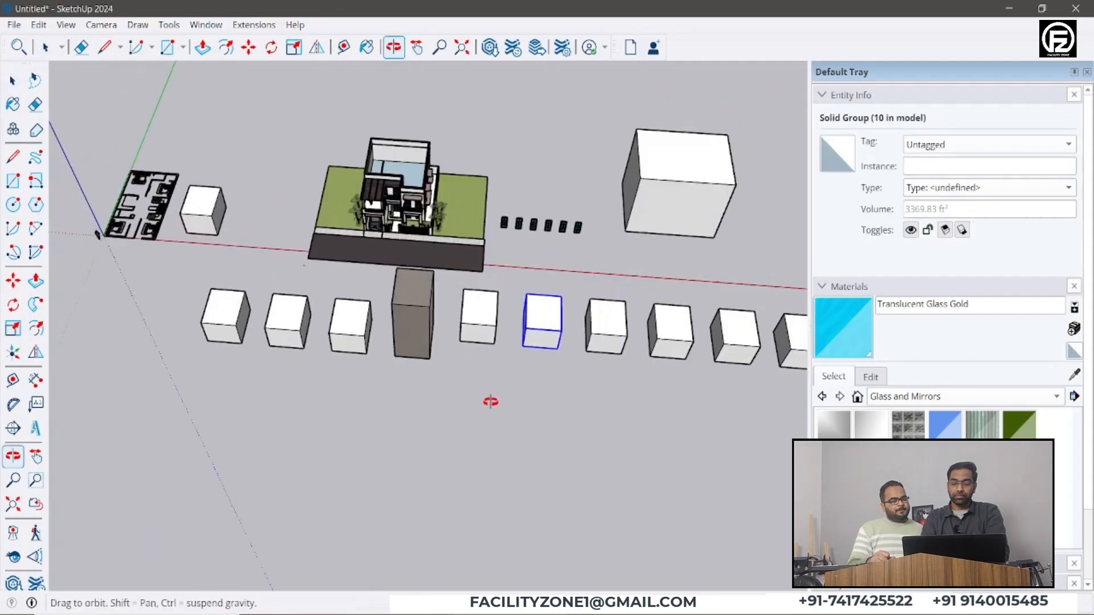
scroll(578, 354, "up", 1)
left_click(638, 351, "ctrl")
left_click(692, 344, "ctrl")
right_click(691, 344)
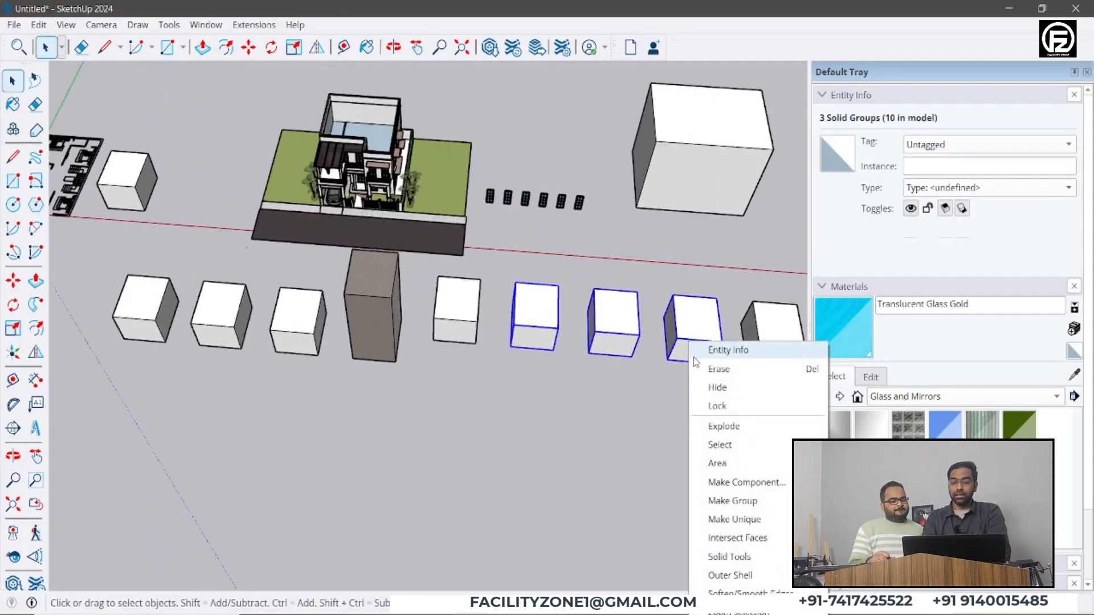
left_click(719, 501)
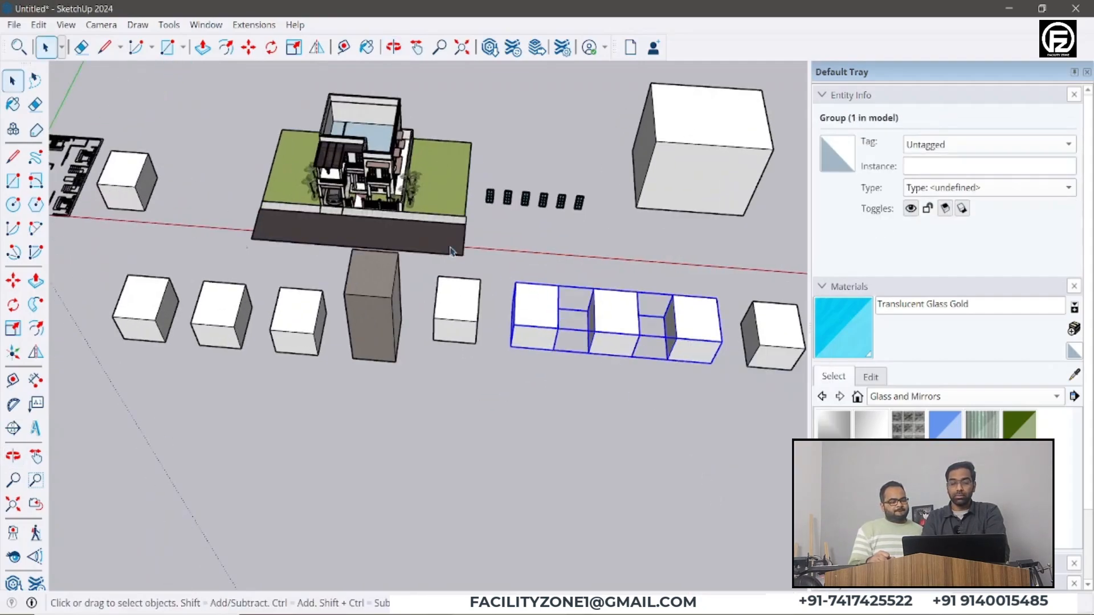
Open the new three-box group, select all the boxes inside it, and exit with Close Group/Component
left_click(39, 27)
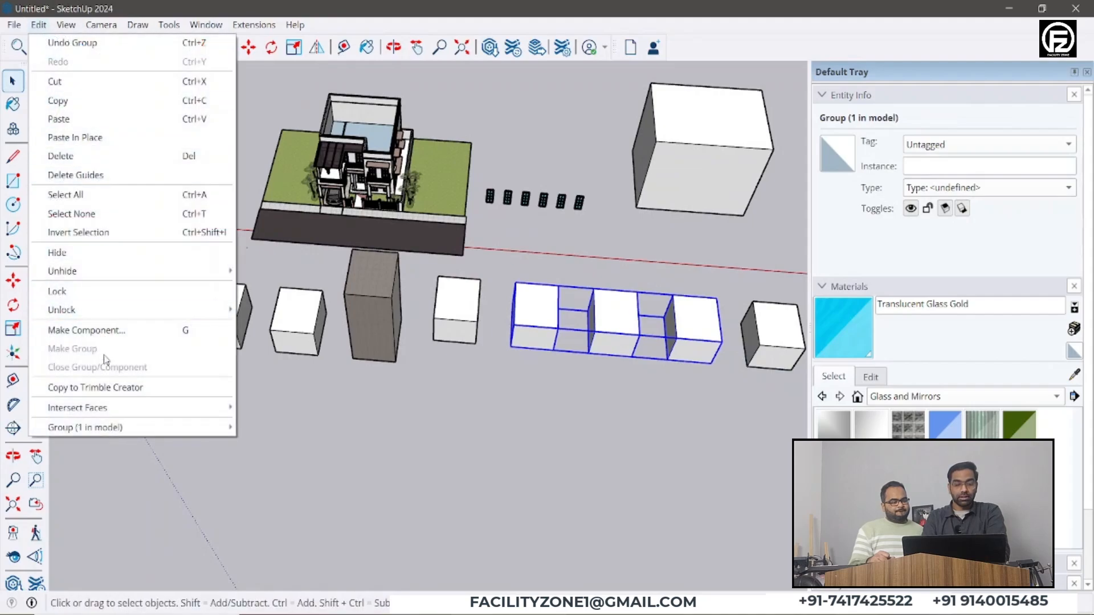
left_click(757, 426)
double_click(621, 325)
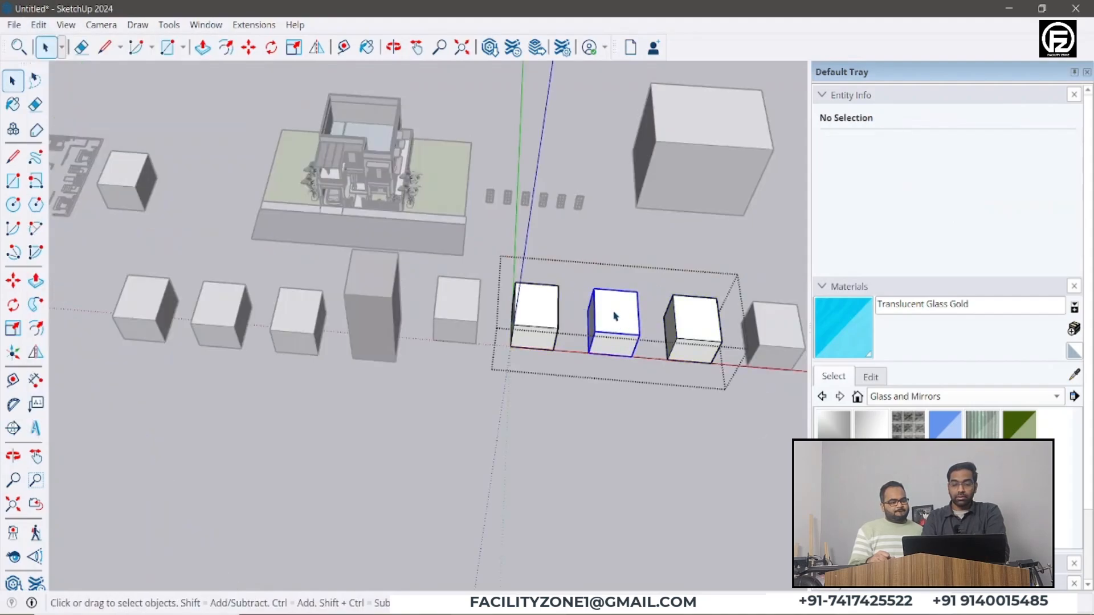
left_click(619, 318)
key("ctrl+a")
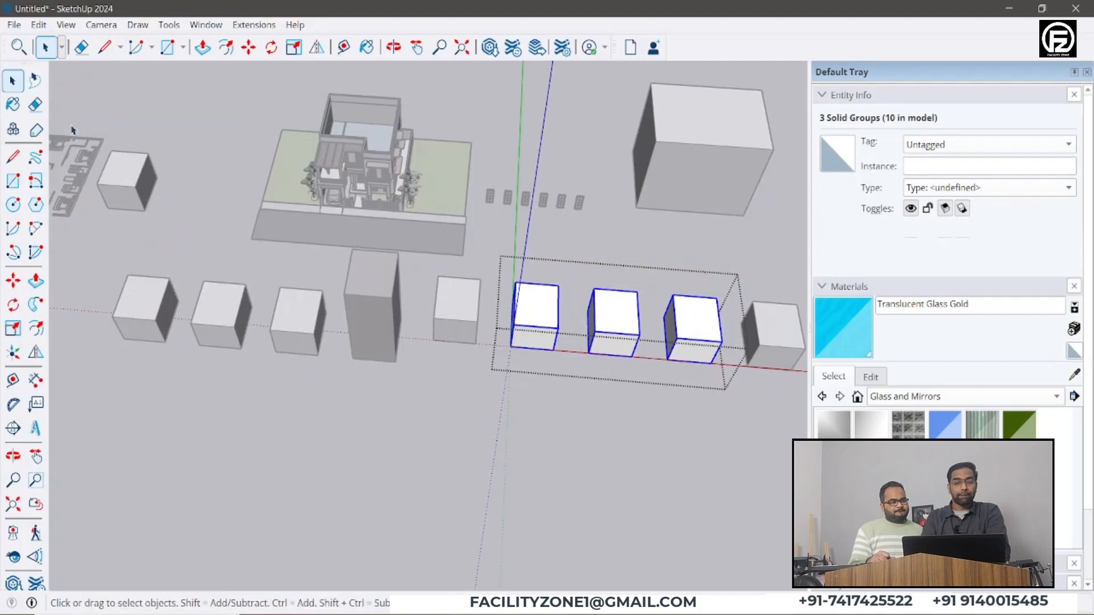
left_click(38, 26)
left_click(85, 368)
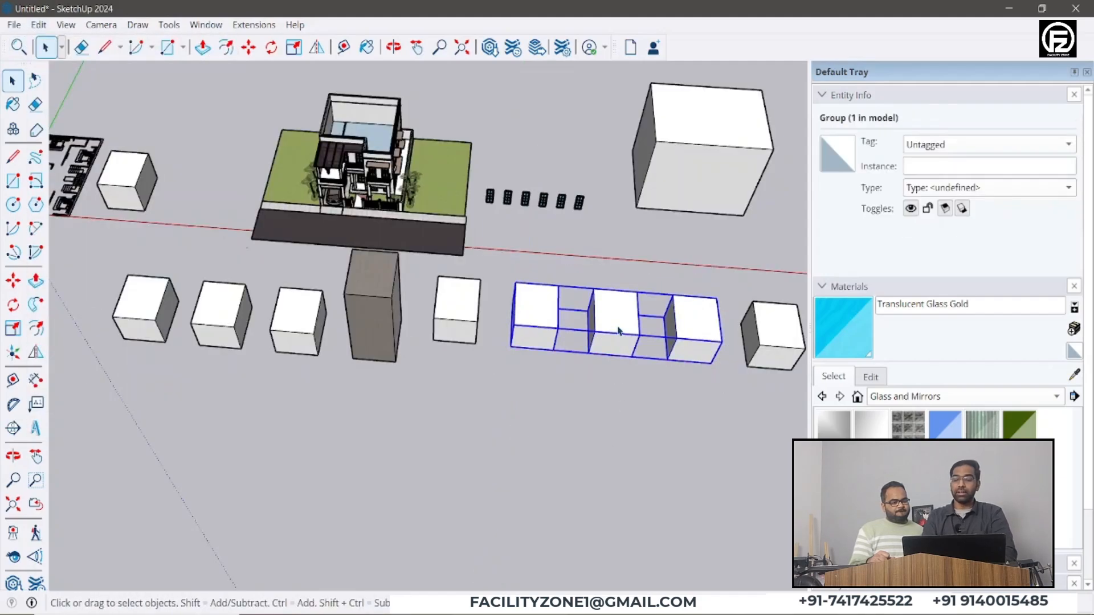
Explode the three-box group back into separate boxes and clear the selection
right_click(619, 331)
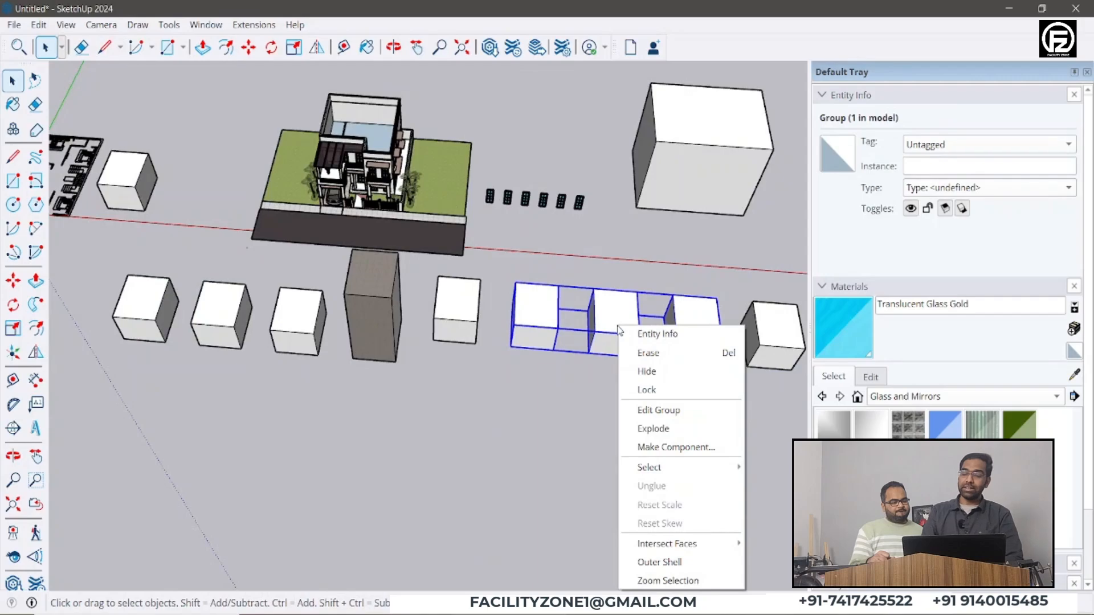
left_click(653, 428)
left_click(616, 432)
scroll(540, 357, "down", 4)
middle_click_drag(541, 357, 565, 317)
Select the fourth white box beyond the textured one and examine the Copy to Trimble Creator, Intersect Faces and Solid Group commands
scroll(530, 336, "up", 2)
left_click(564, 336)
scroll(540, 360, "down", 2)
scroll(586, 278, "up", 2)
scroll(585, 278, "down", 3)
scroll(565, 317, "up", 2)
right_click(565, 317)
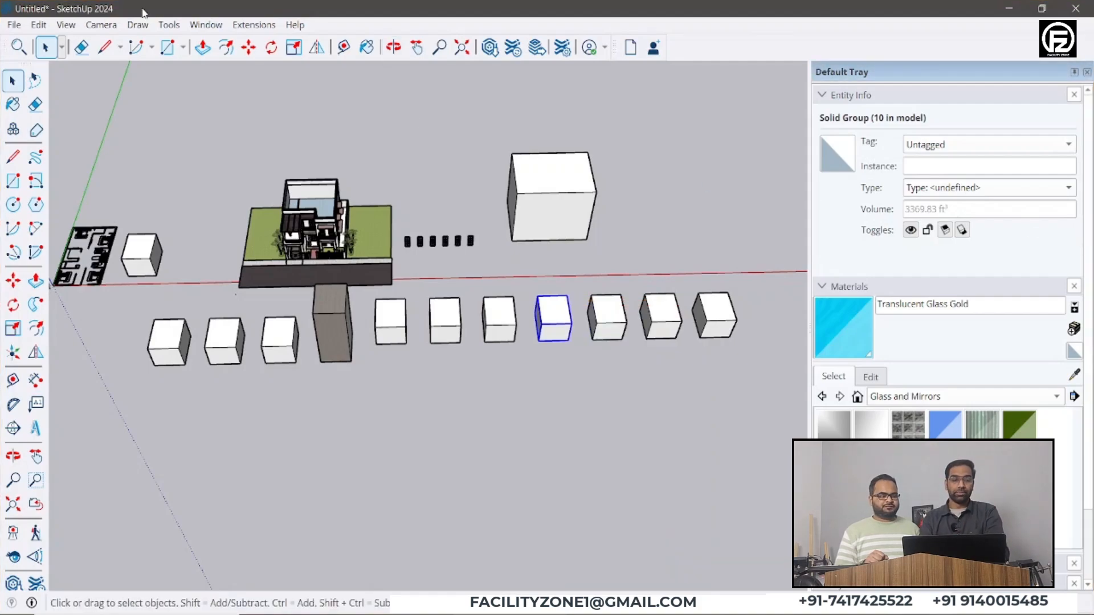
left_click(39, 25)
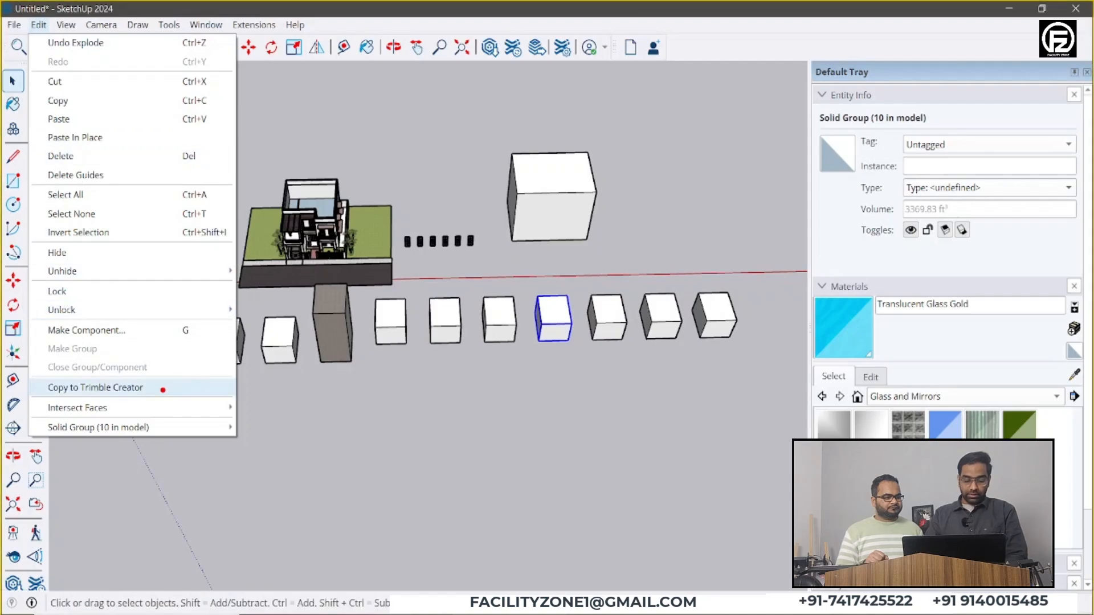
left_click_drag(163, 390, 254, 389)
left_click_drag(146, 410, 307, 409)
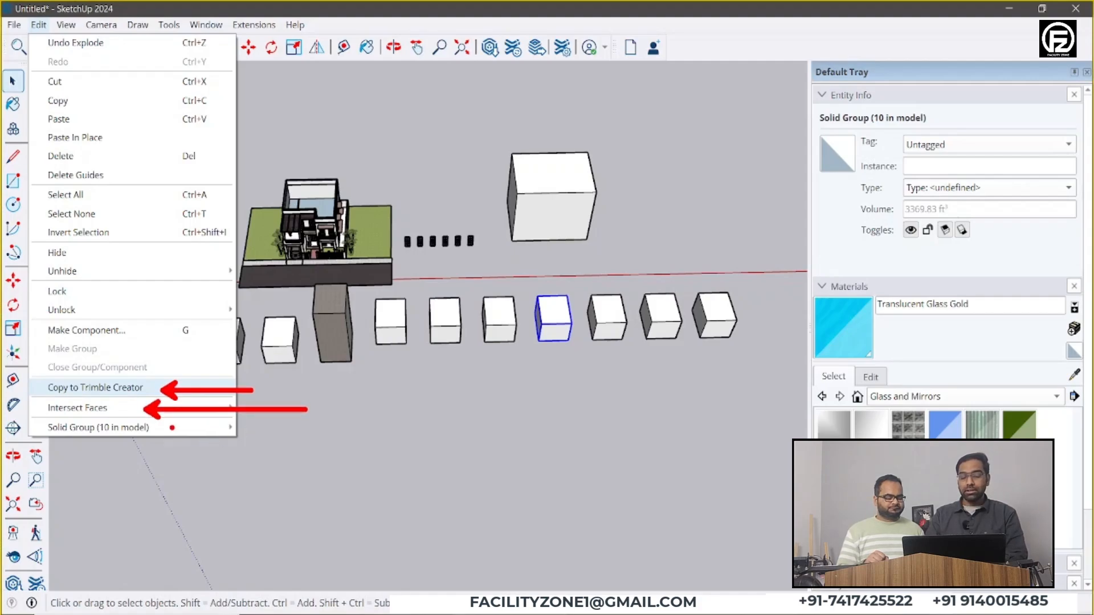
left_click_drag(171, 427, 305, 427)
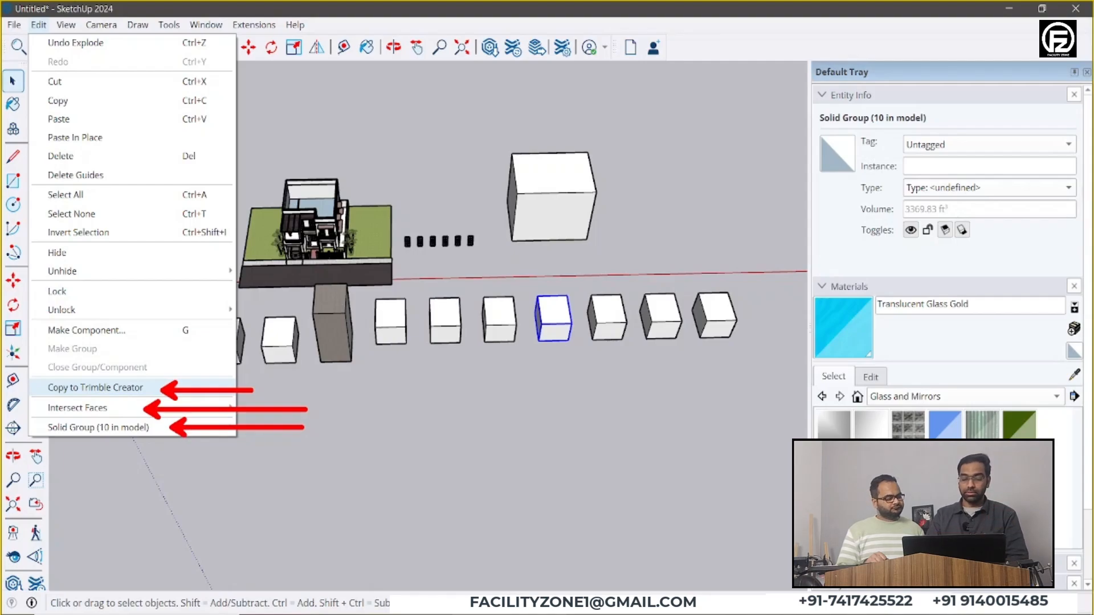
key("Escape")
Select the tall textured box and compare its Solid Group commands, including the Select options, with its context commands
scroll(317, 323, "up", 3)
left_click(317, 323)
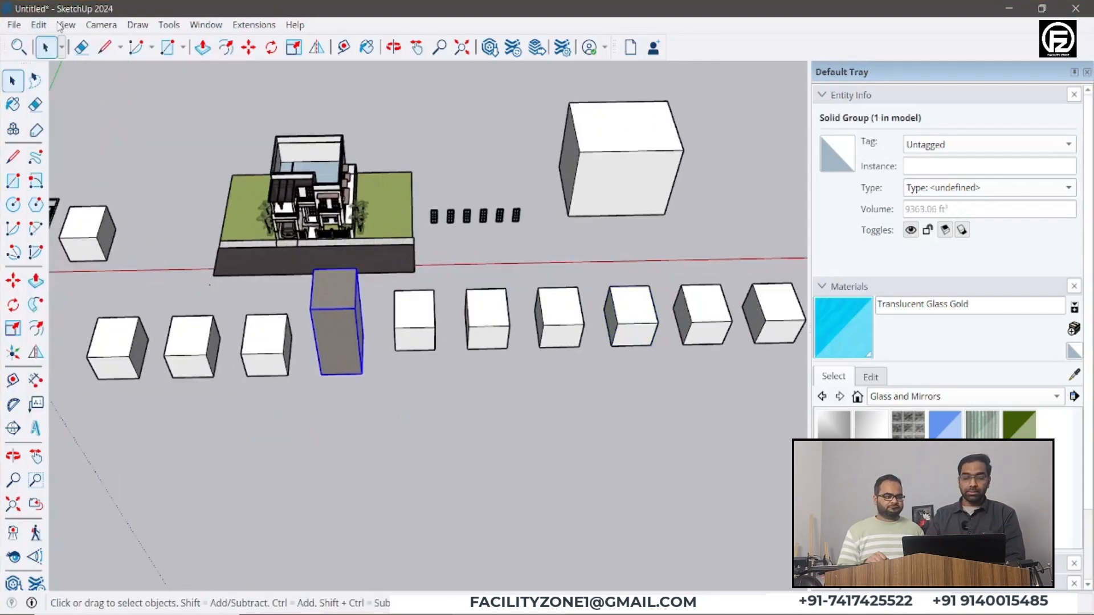
left_click(39, 25)
mouse_move(92, 435)
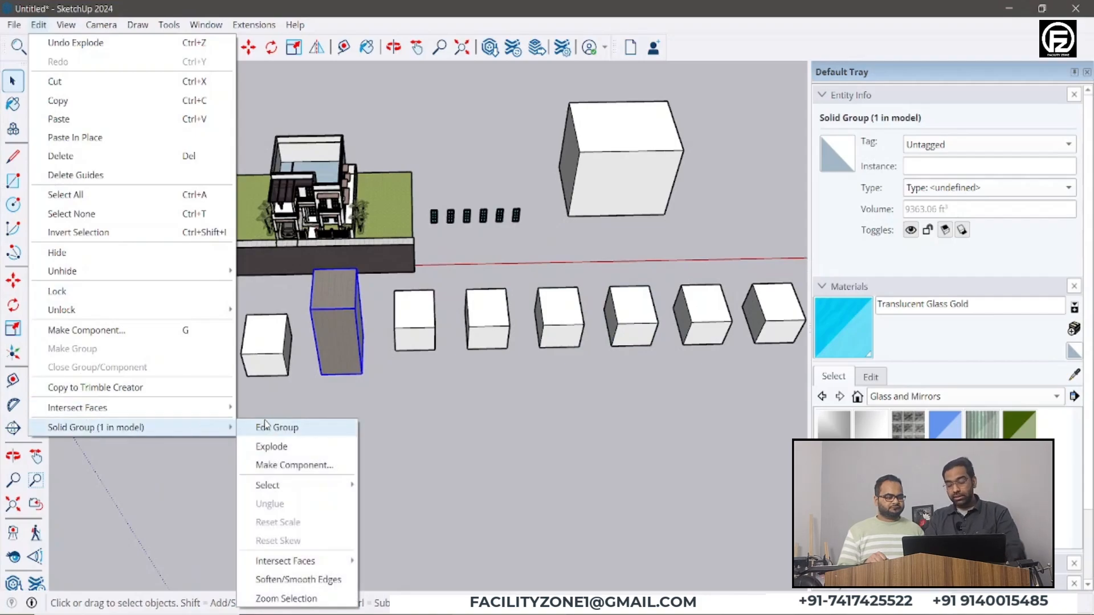
mouse_move(303, 486)
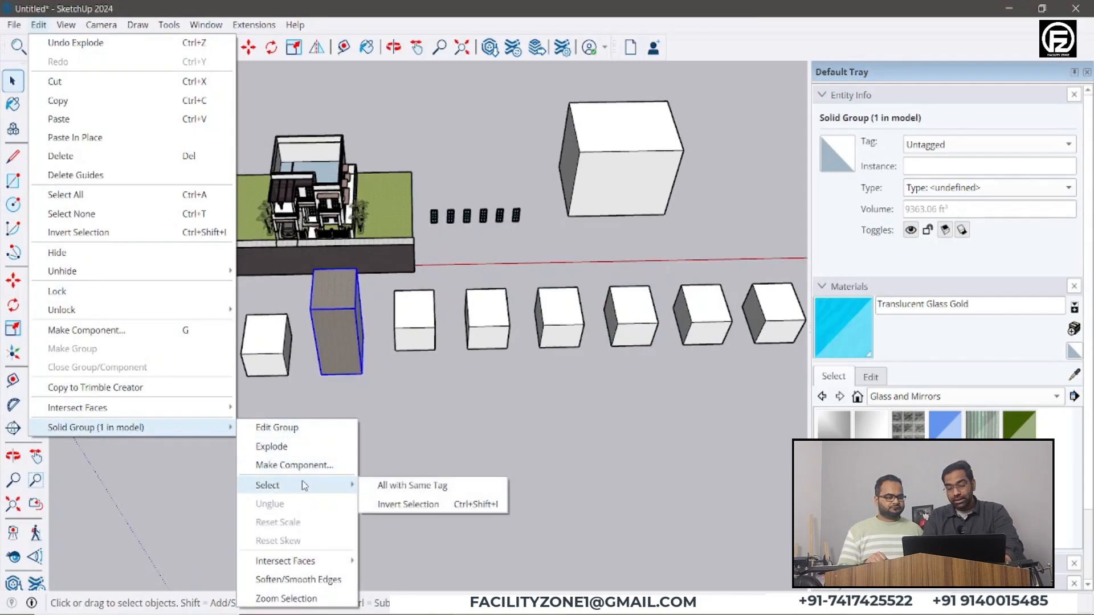
left_click(398, 422)
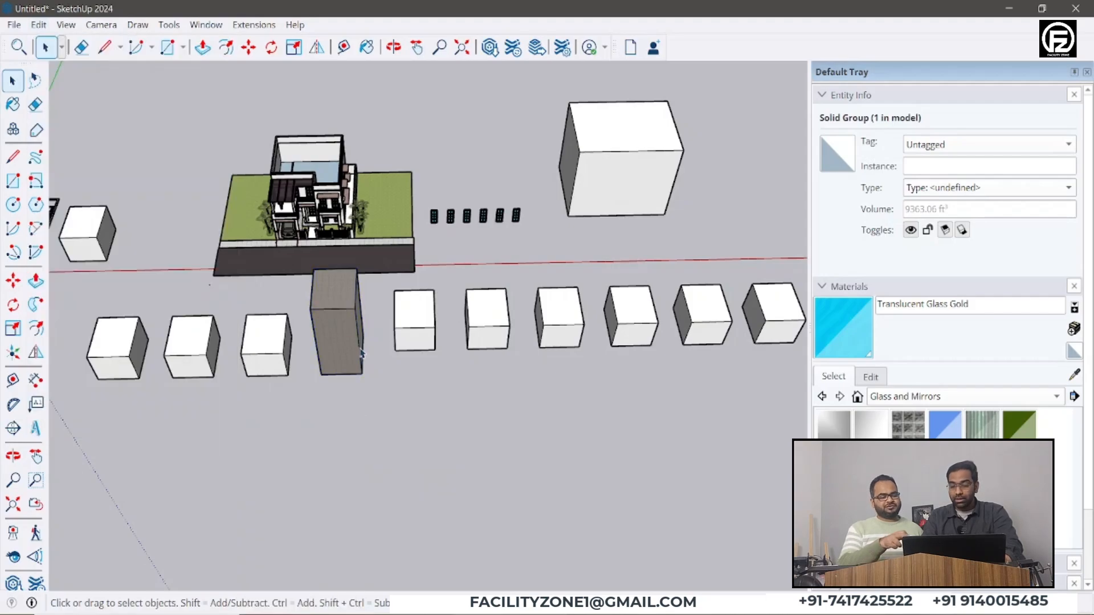
right_click(352, 333)
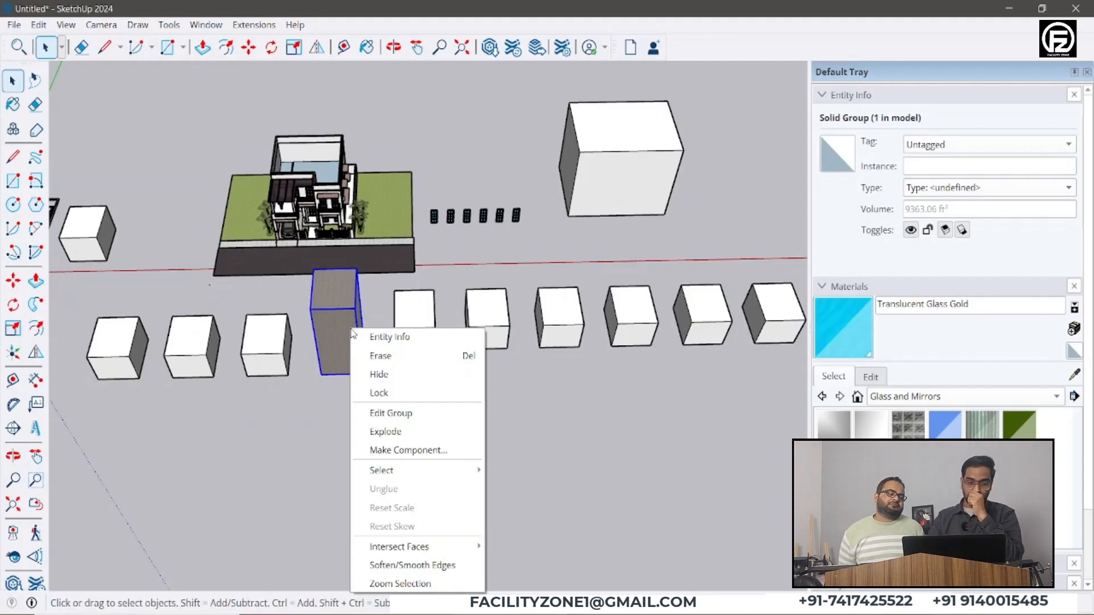
left_click(164, 190)
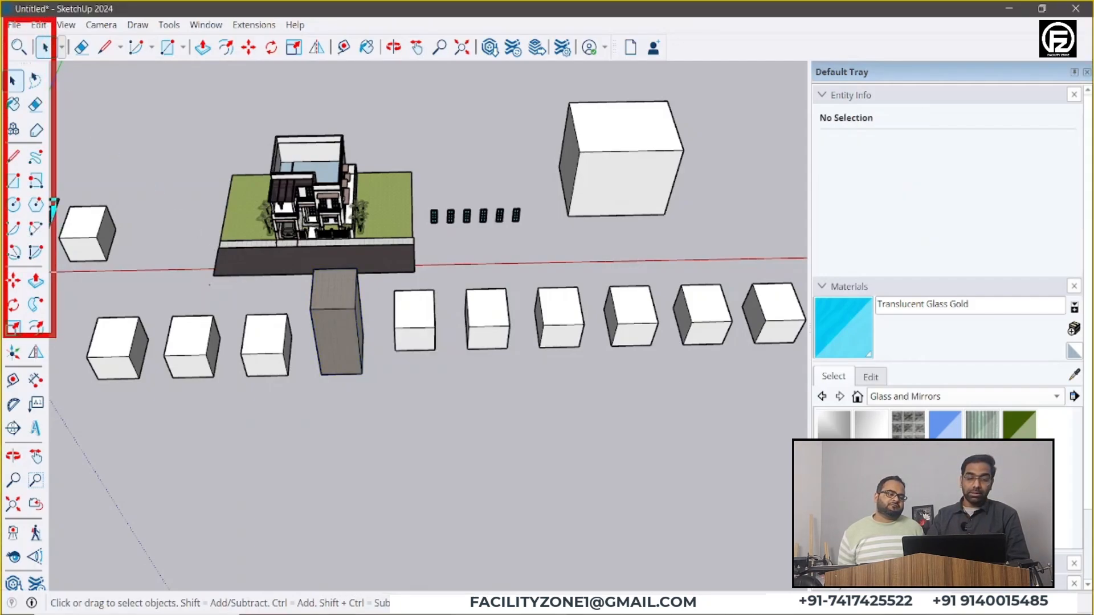
Review the editing commands available with nothing selected, and look over the drawing, extension and window commands
left_click(41, 27)
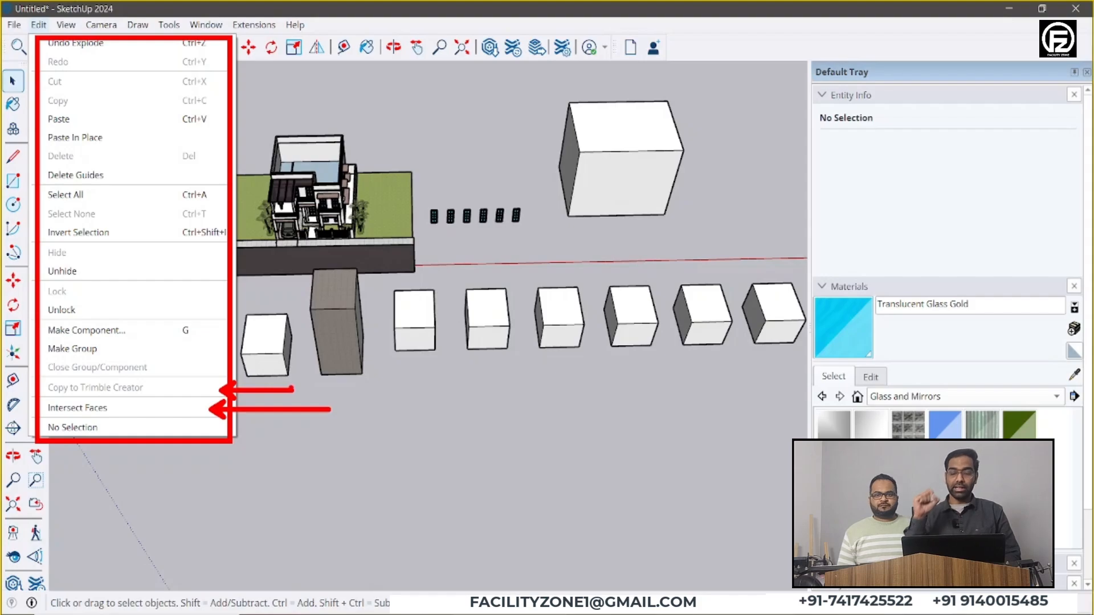
key("Escape")
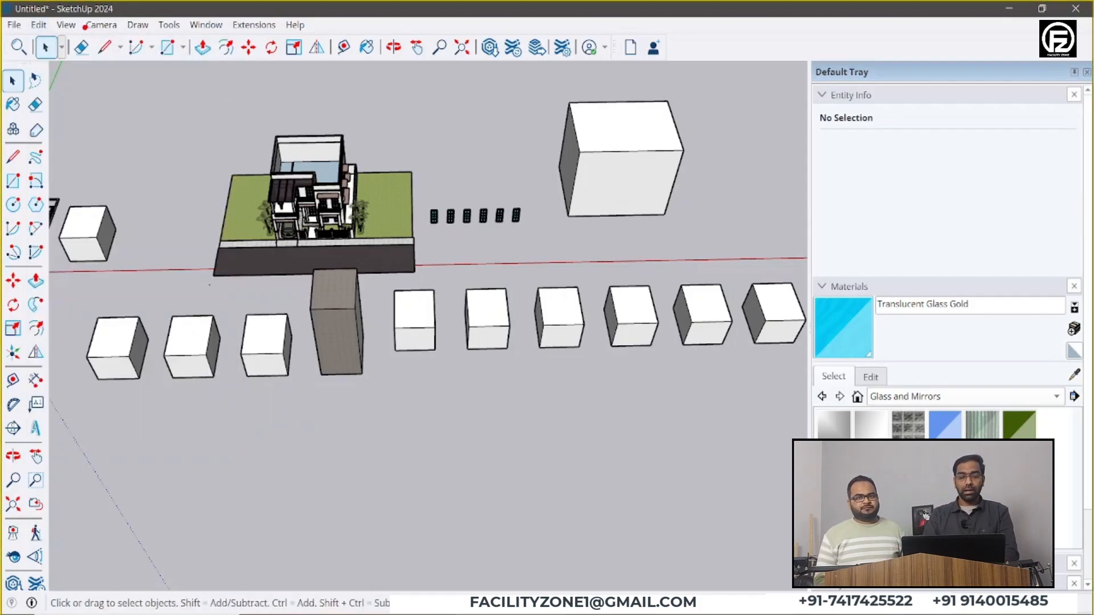
left_click(66, 25)
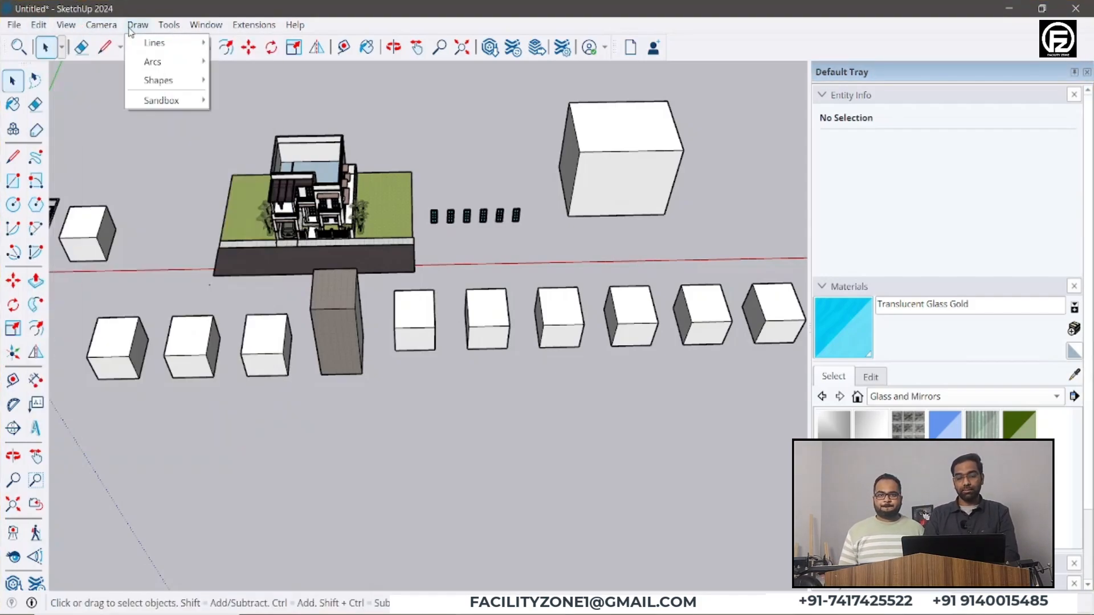
mouse_move(170, 25)
mouse_move(252, 31)
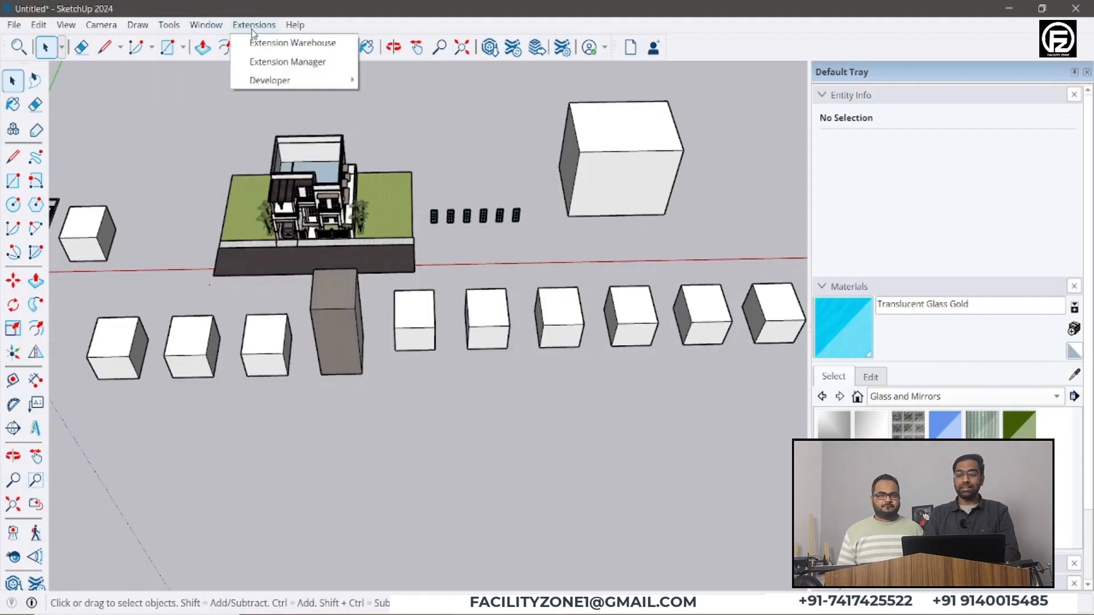
mouse_move(211, 31)
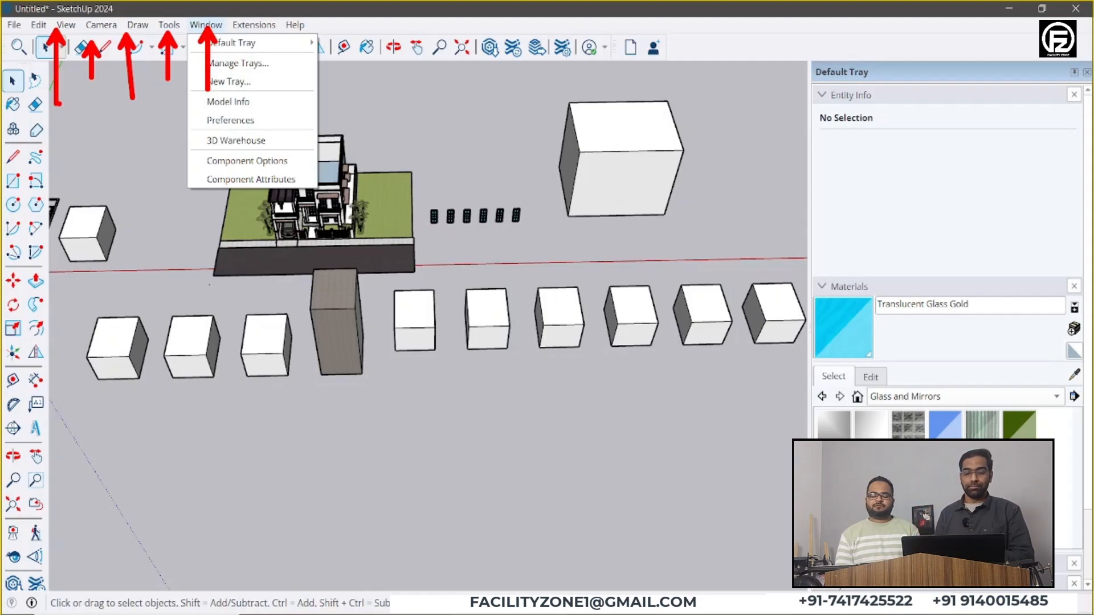
left_click(61, 109)
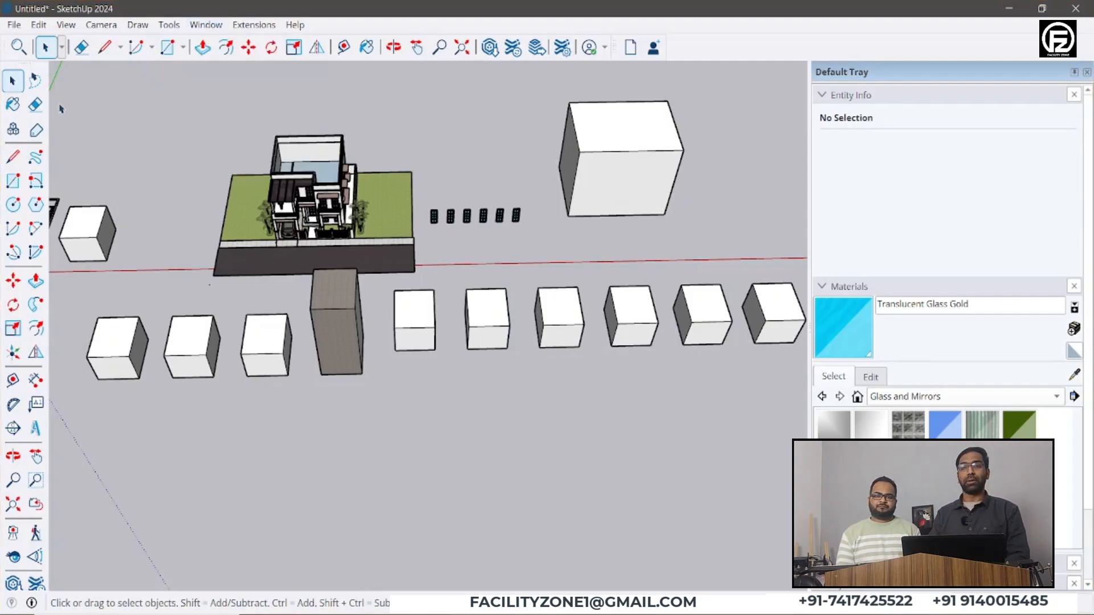